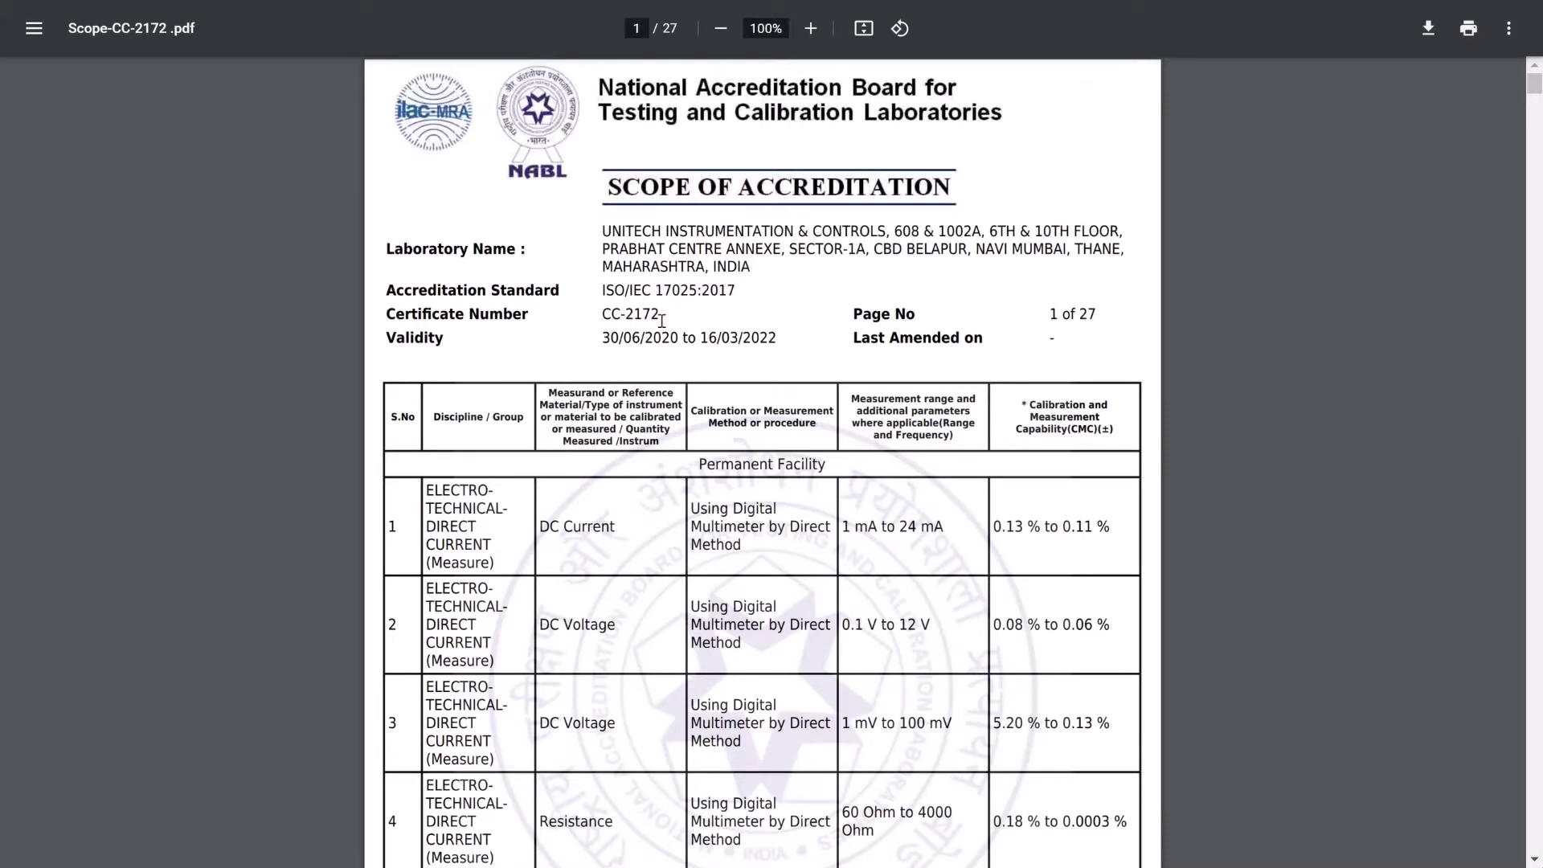
# - Review the laboratory name and address, accreditation standard, certificate number and validity dates in the scope of accreditation document
pyautogui.moveTo(745, 288); pyautogui.dragTo(737, 290)
pyautogui.moveTo(614, 231); pyautogui.dragTo(695, 268)
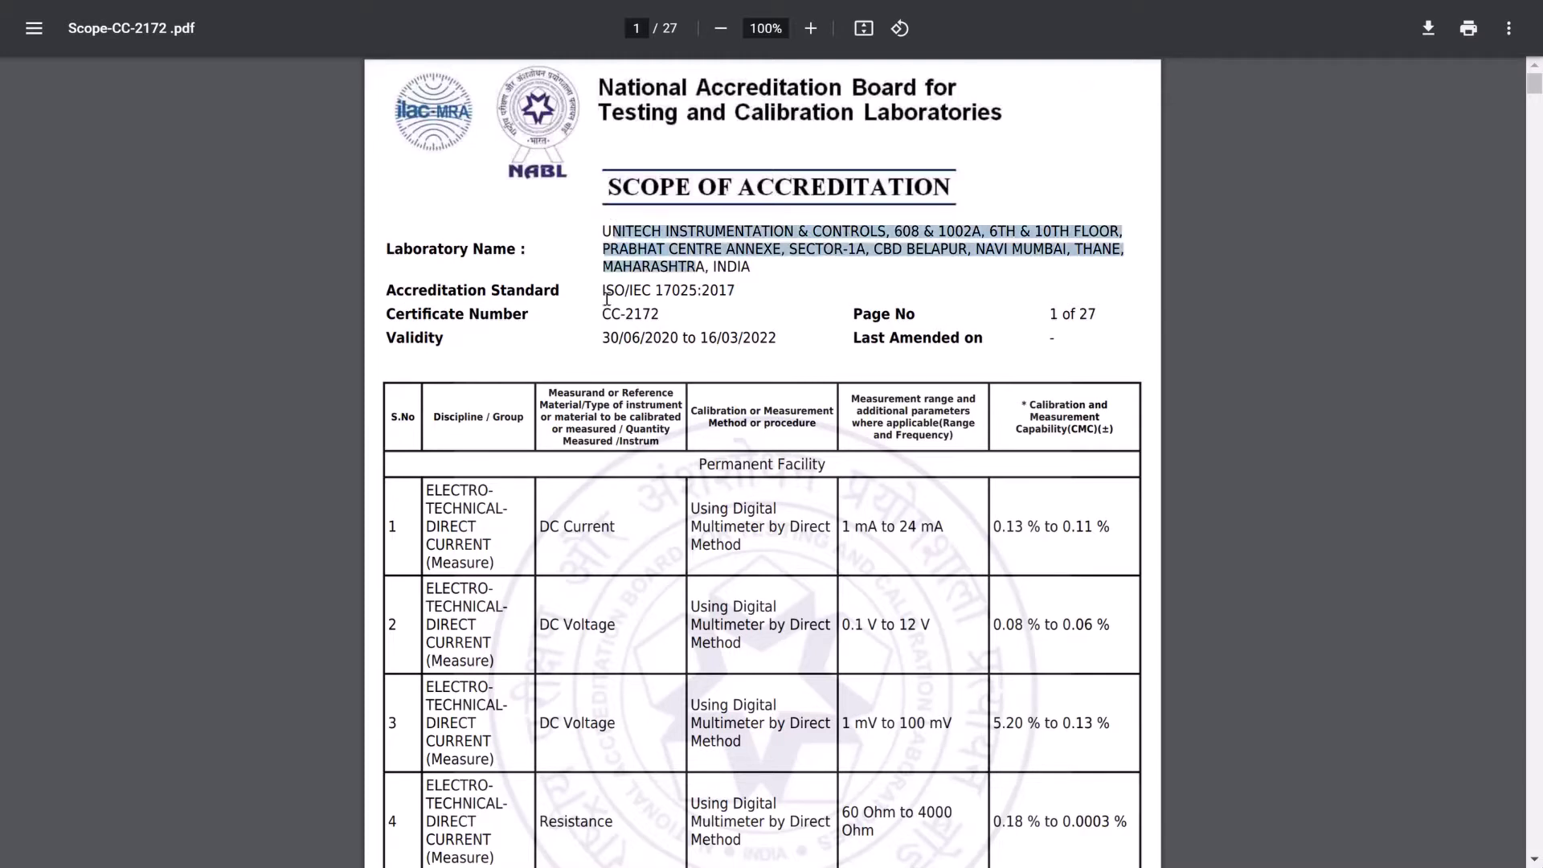
pyautogui.moveTo(605, 314); pyautogui.dragTo(795, 350)
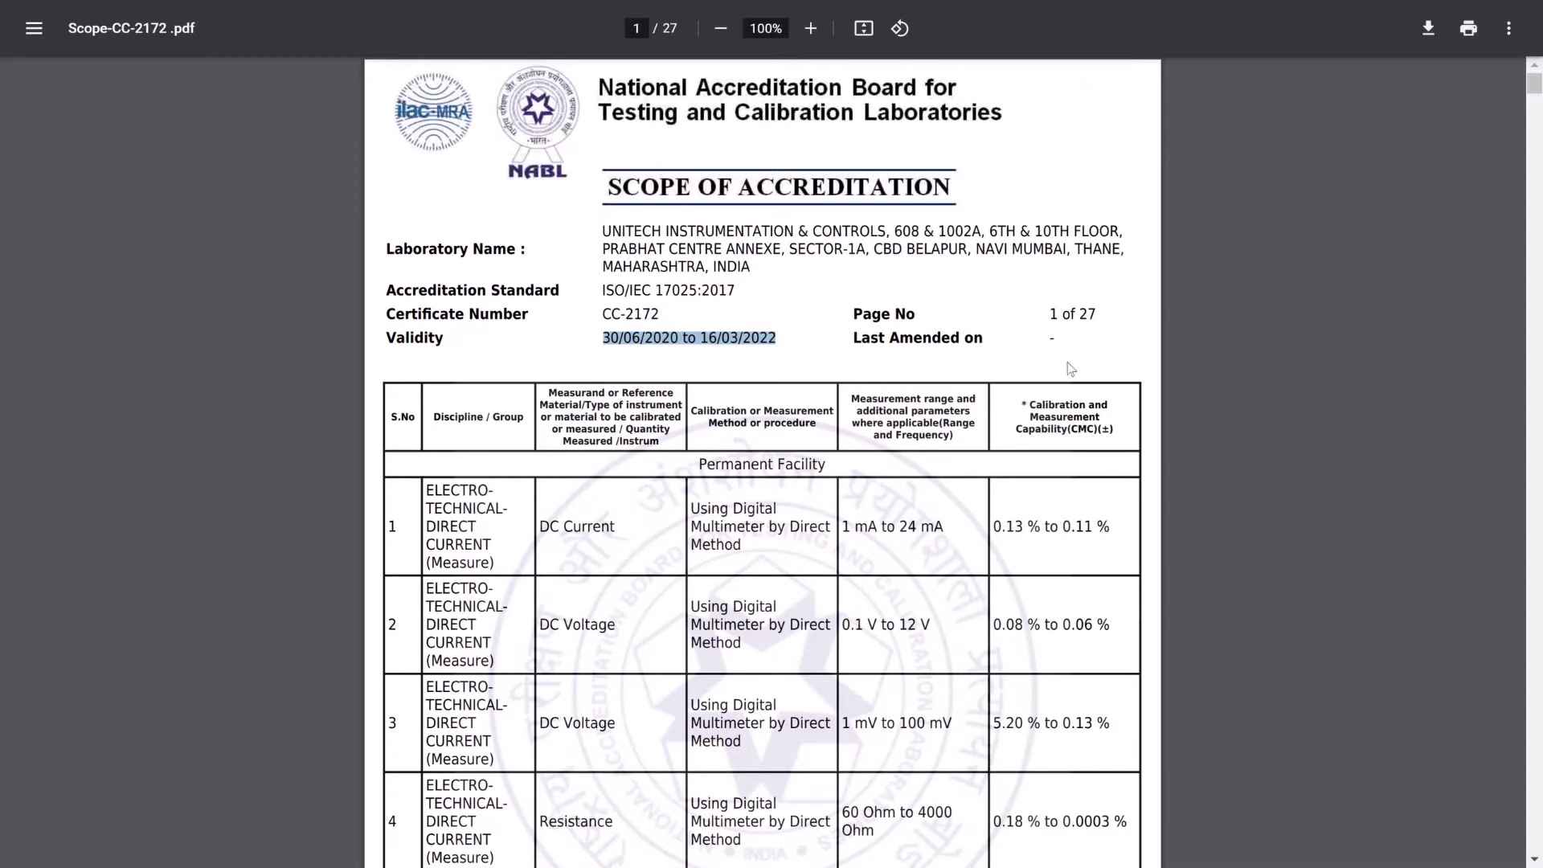
pyautogui.click(1036, 261)
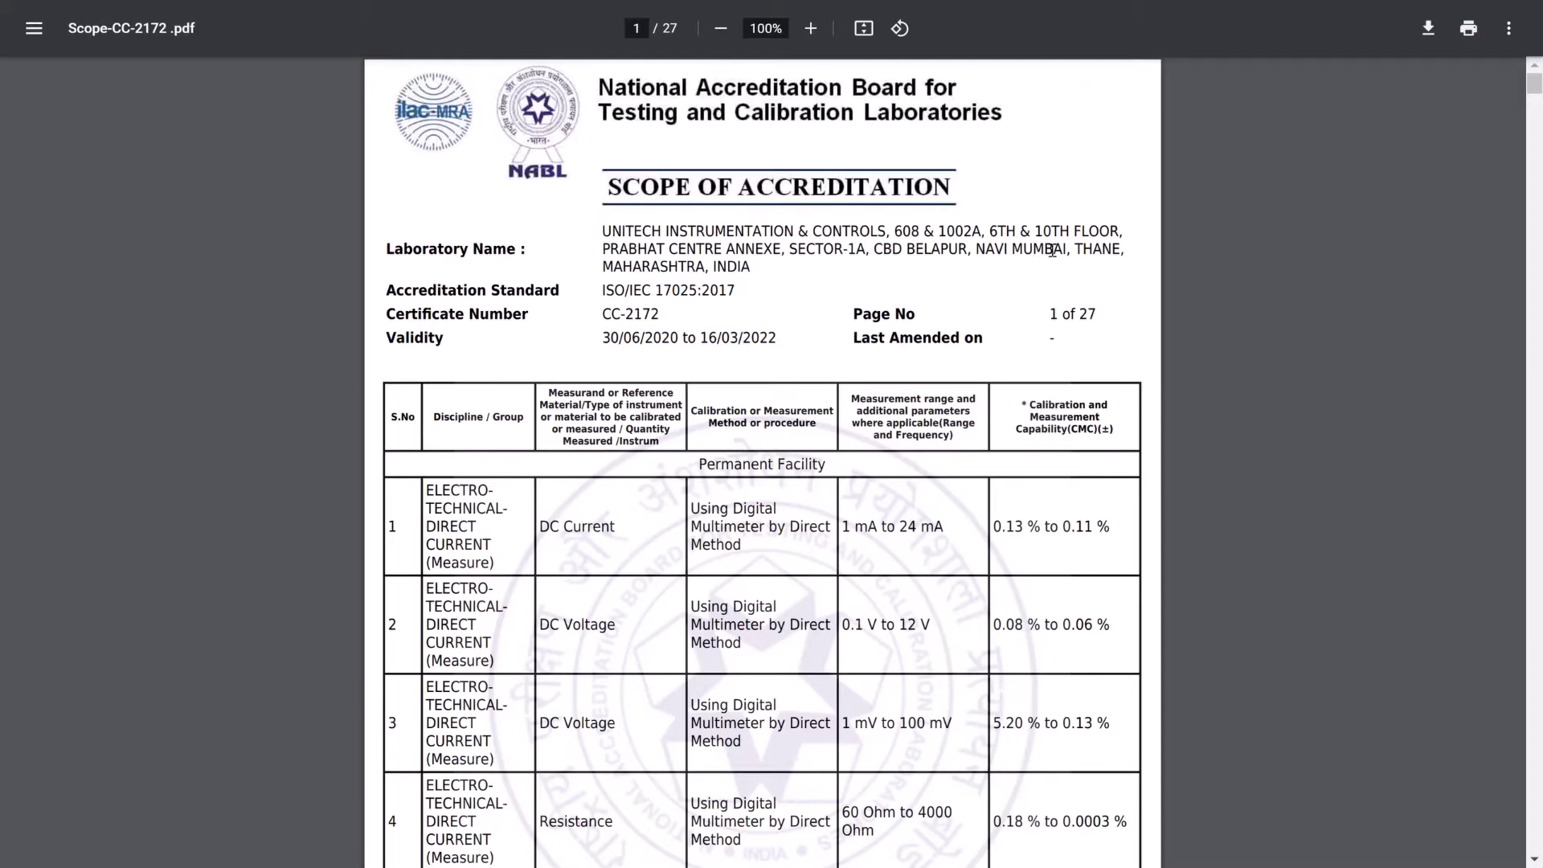
# - Switch to the calibration lab management web app and open its Accreditation Scope page
pyautogui.hotkey('ctrl', 'Tab')
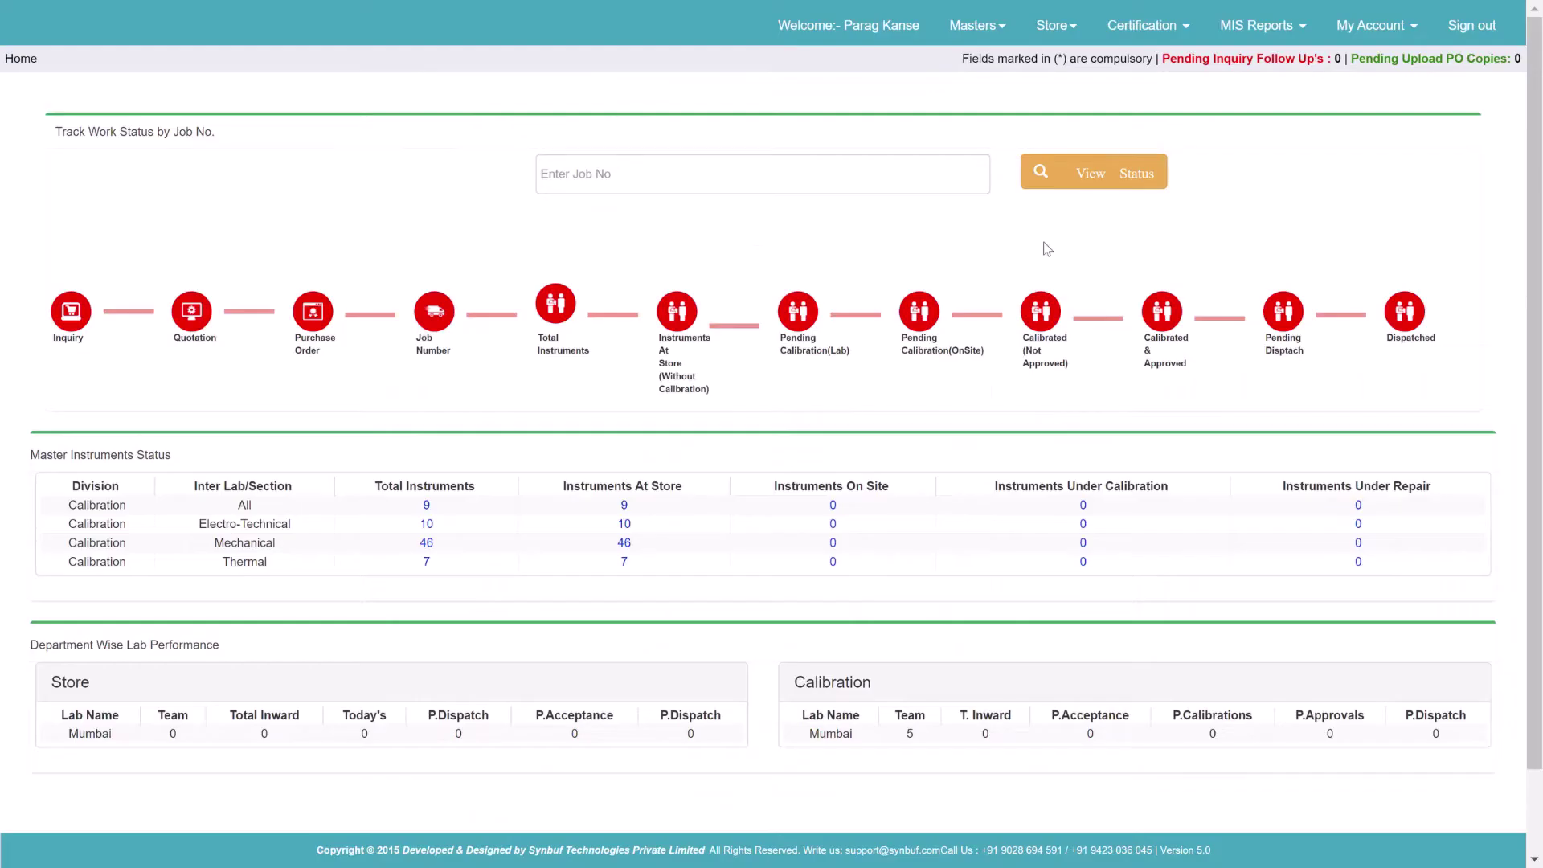
pyautogui.click(1180, 30)
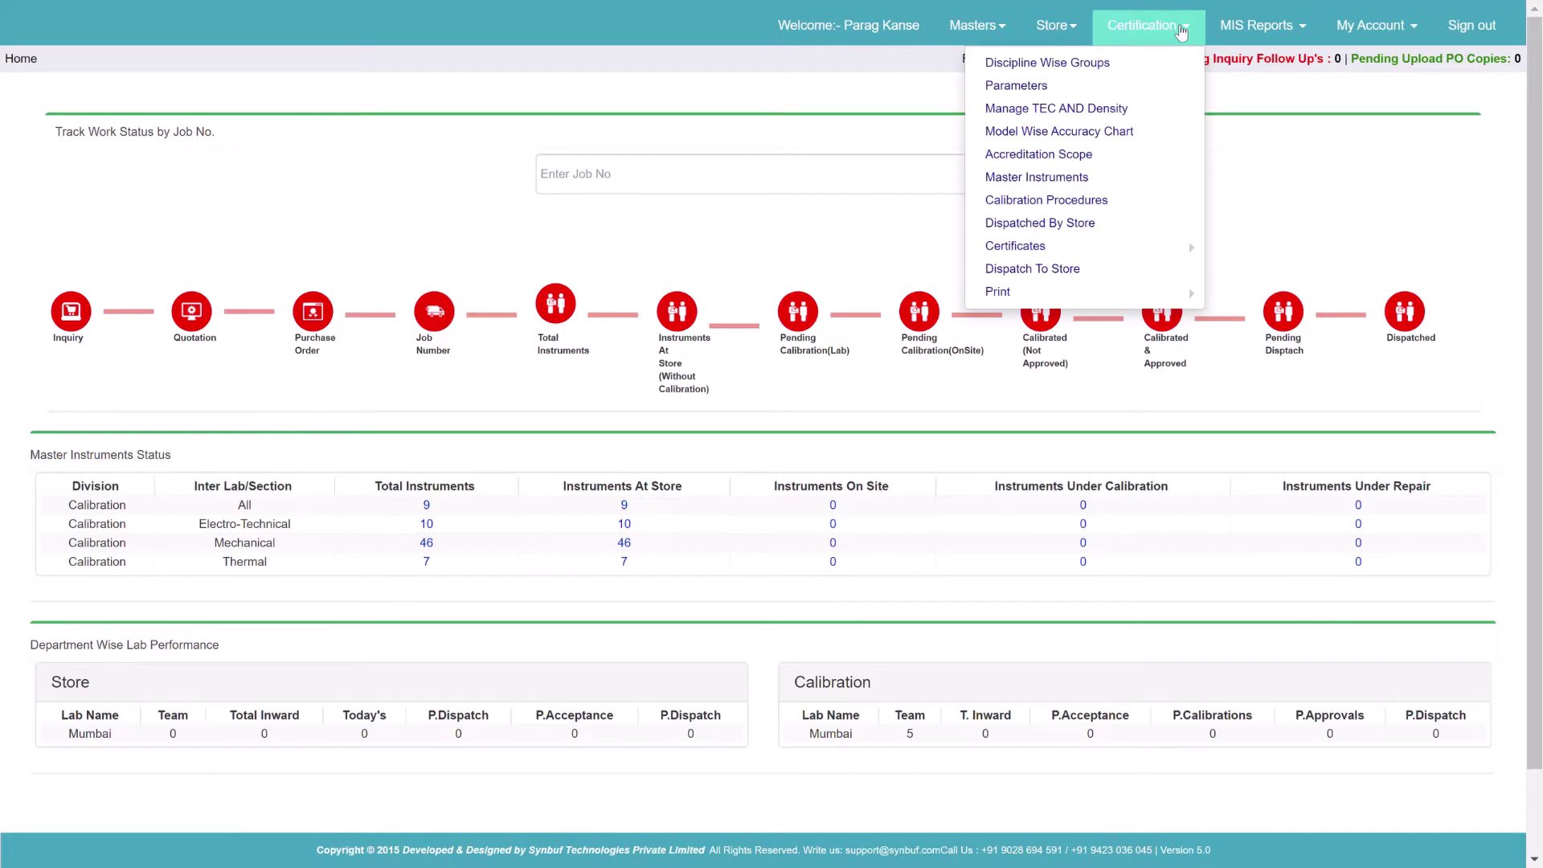
pyautogui.click(1006, 159)
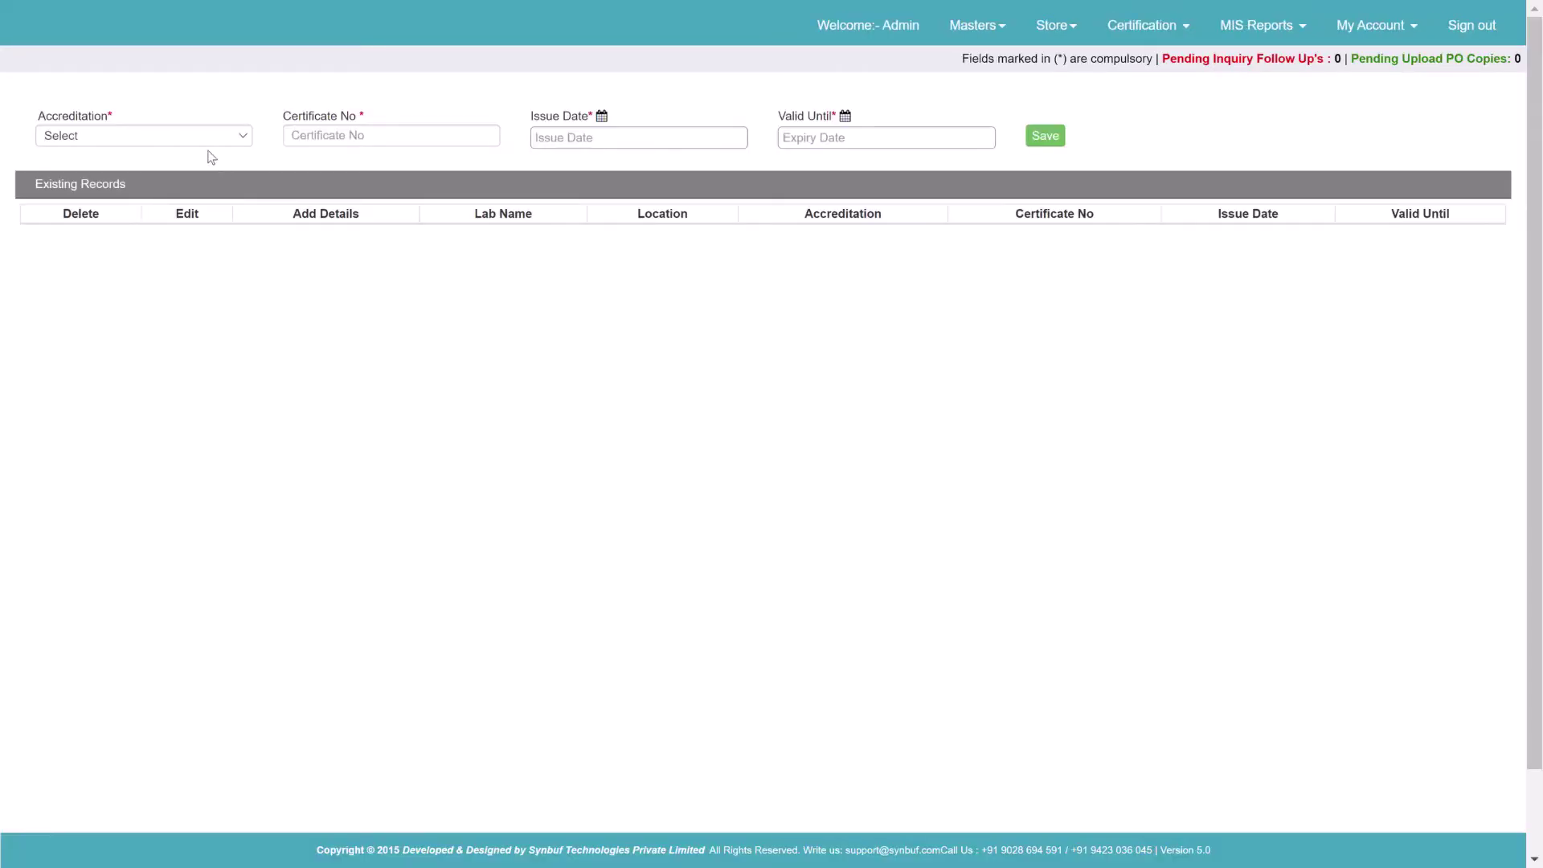
# - Examine the new accreditation entry's fields with NABL selected: certificate number, issue date and expiry date
pyautogui.click(207, 139)
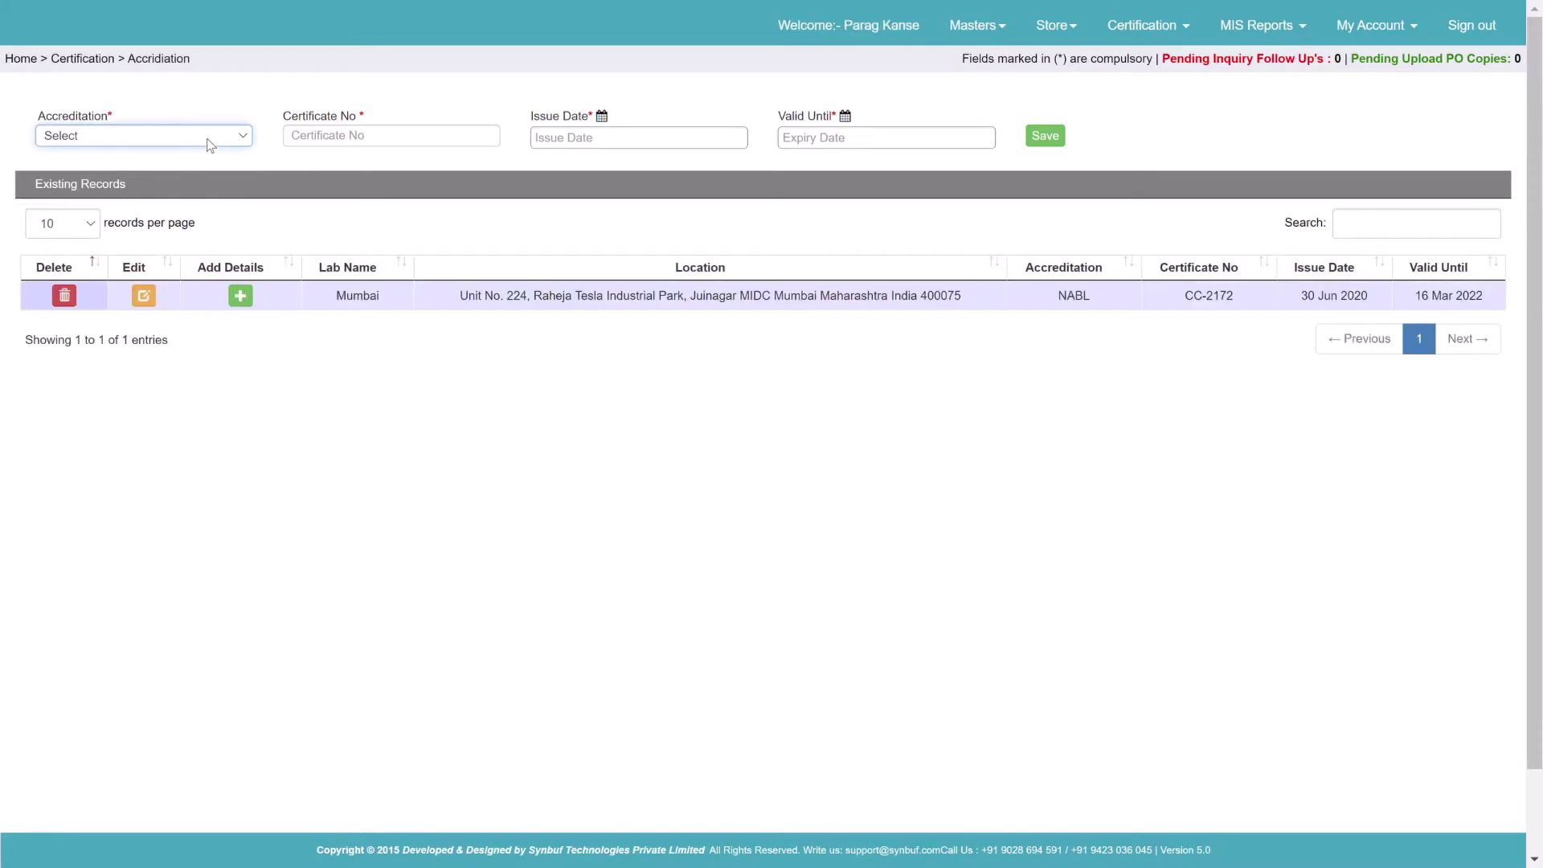
pyautogui.press('Down')
pyautogui.click(402, 145)
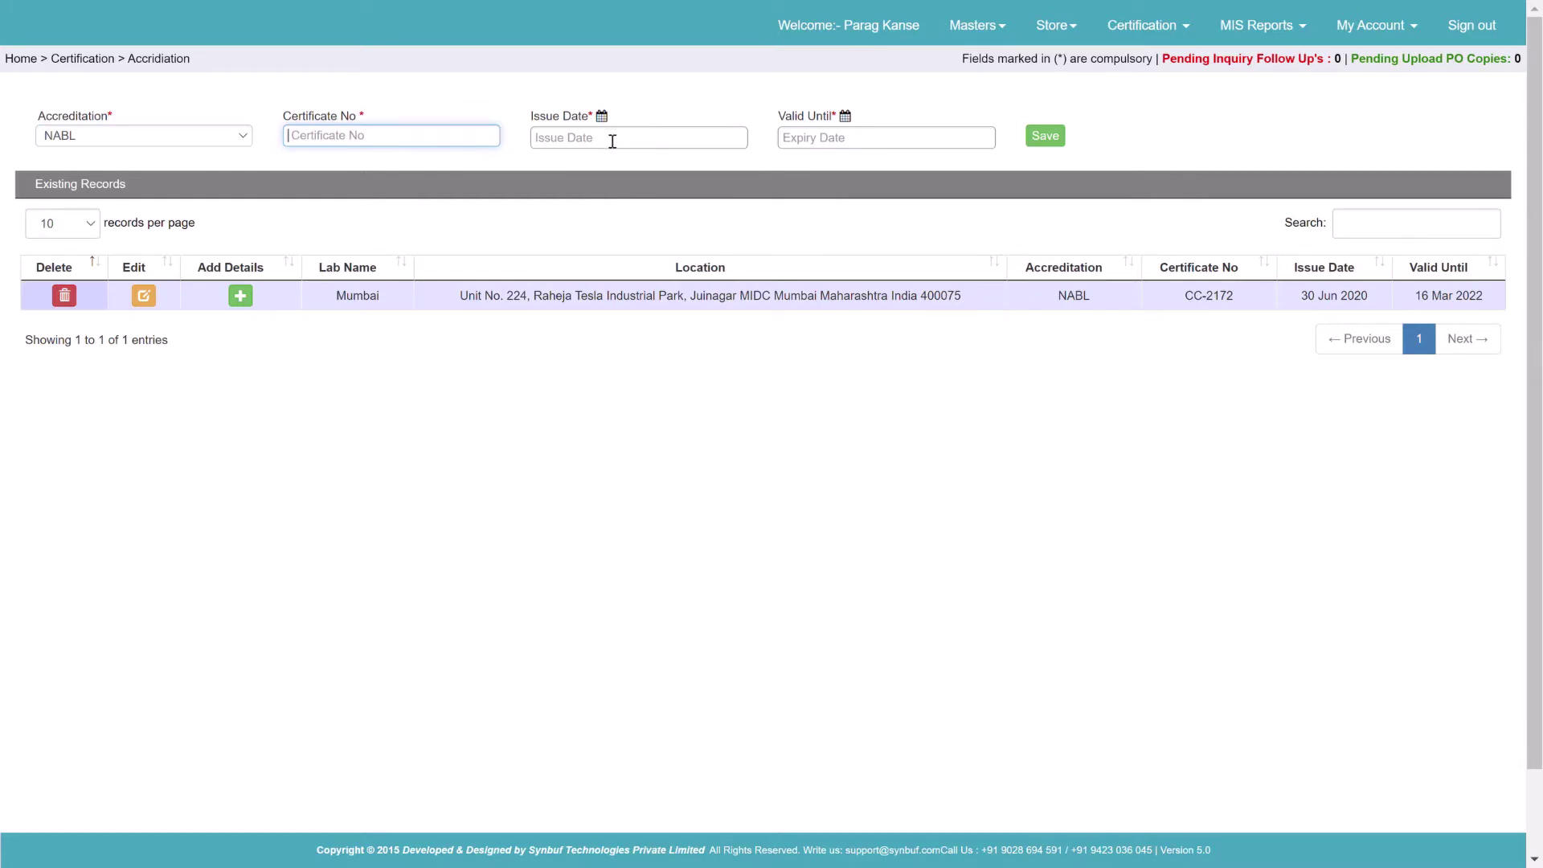
pyautogui.click(613, 141)
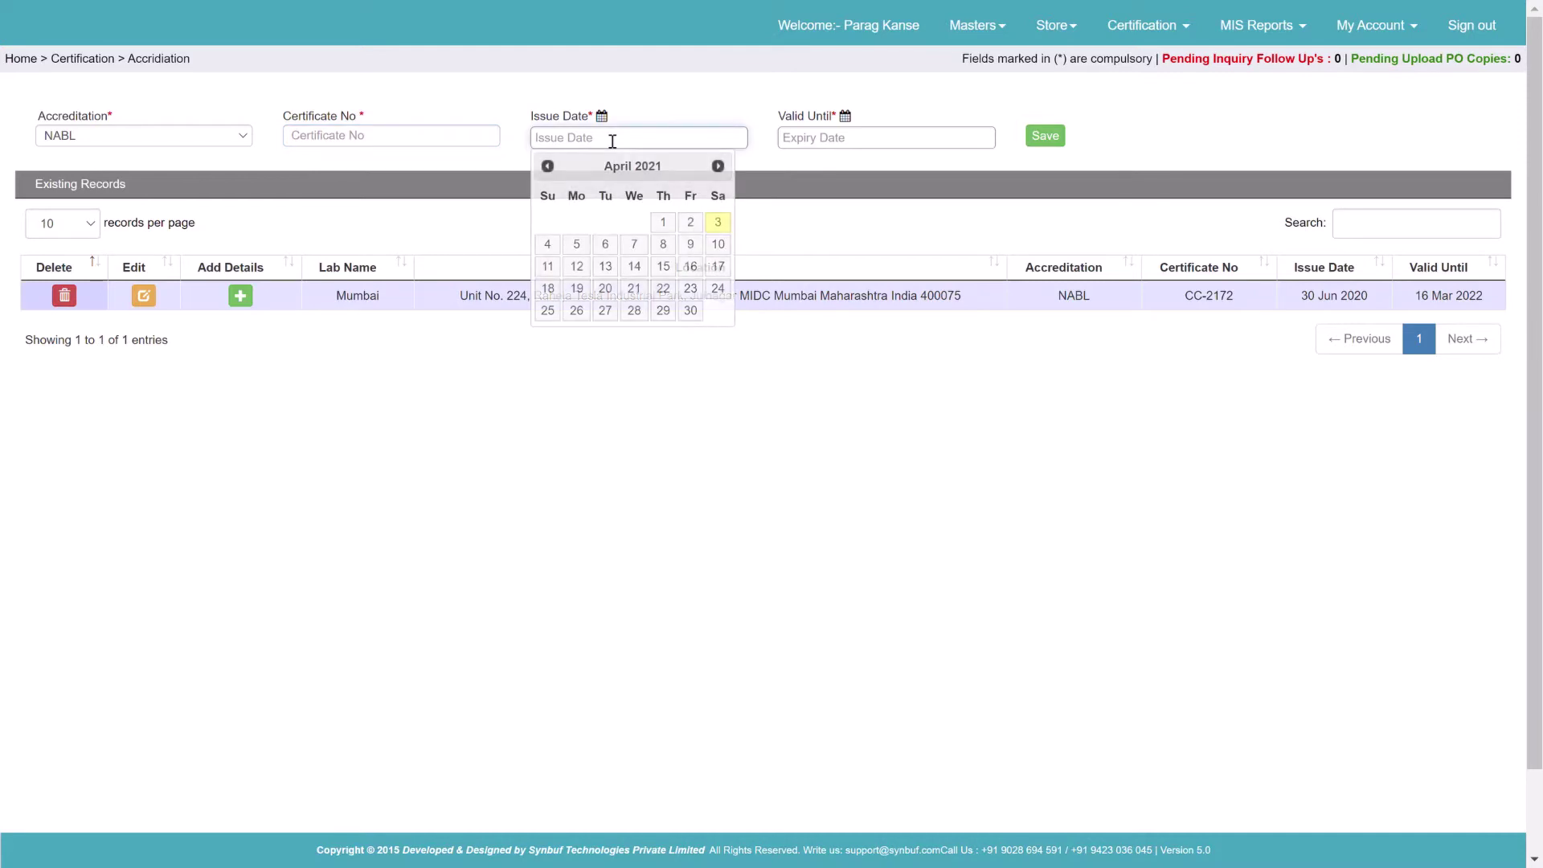
pyautogui.click(818, 149)
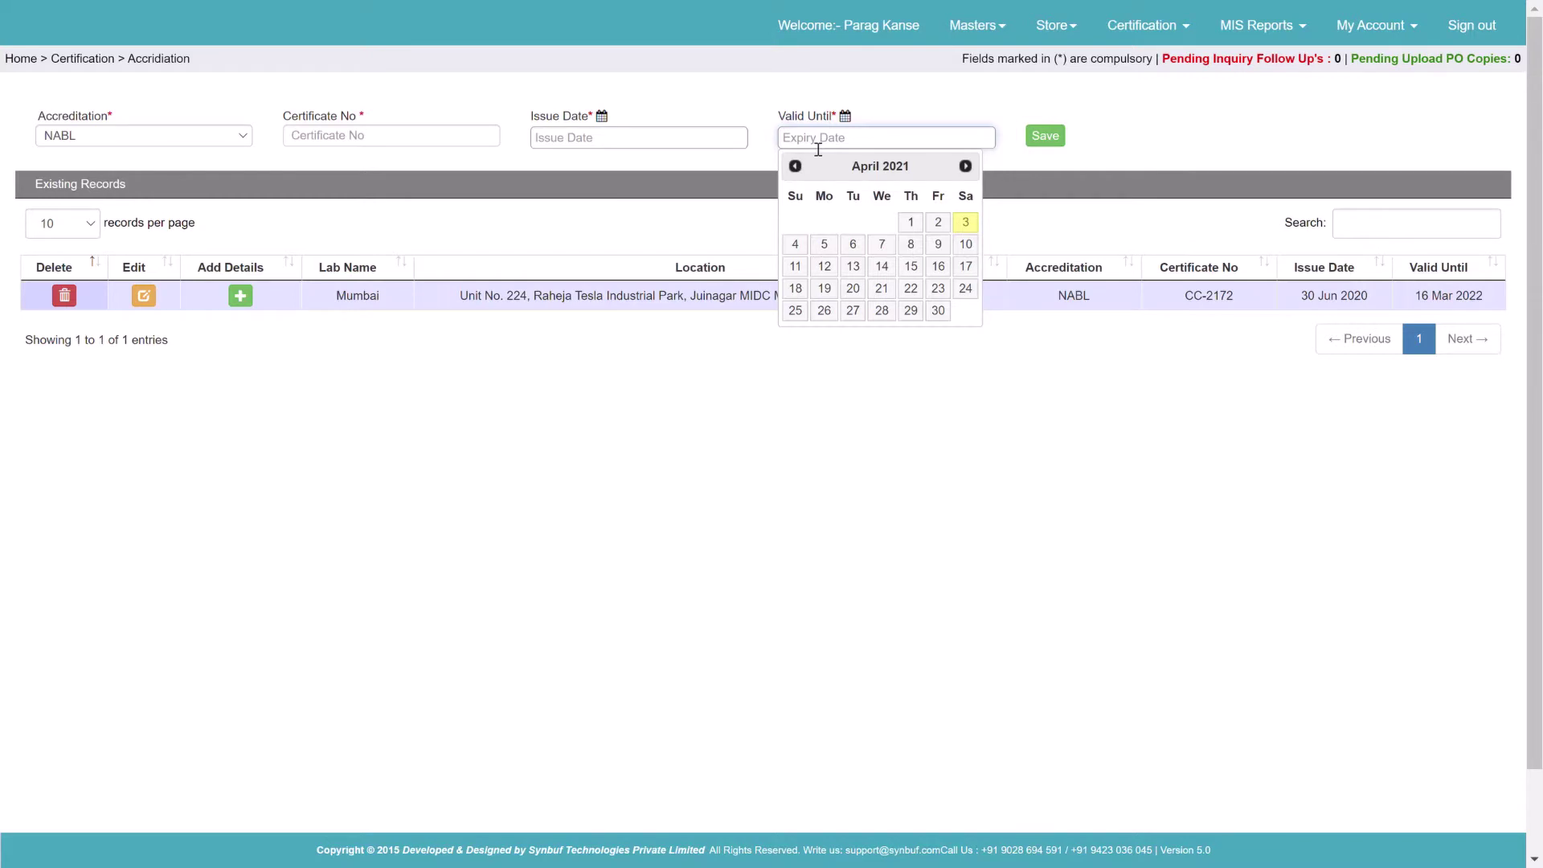
pyautogui.click(1051, 176)
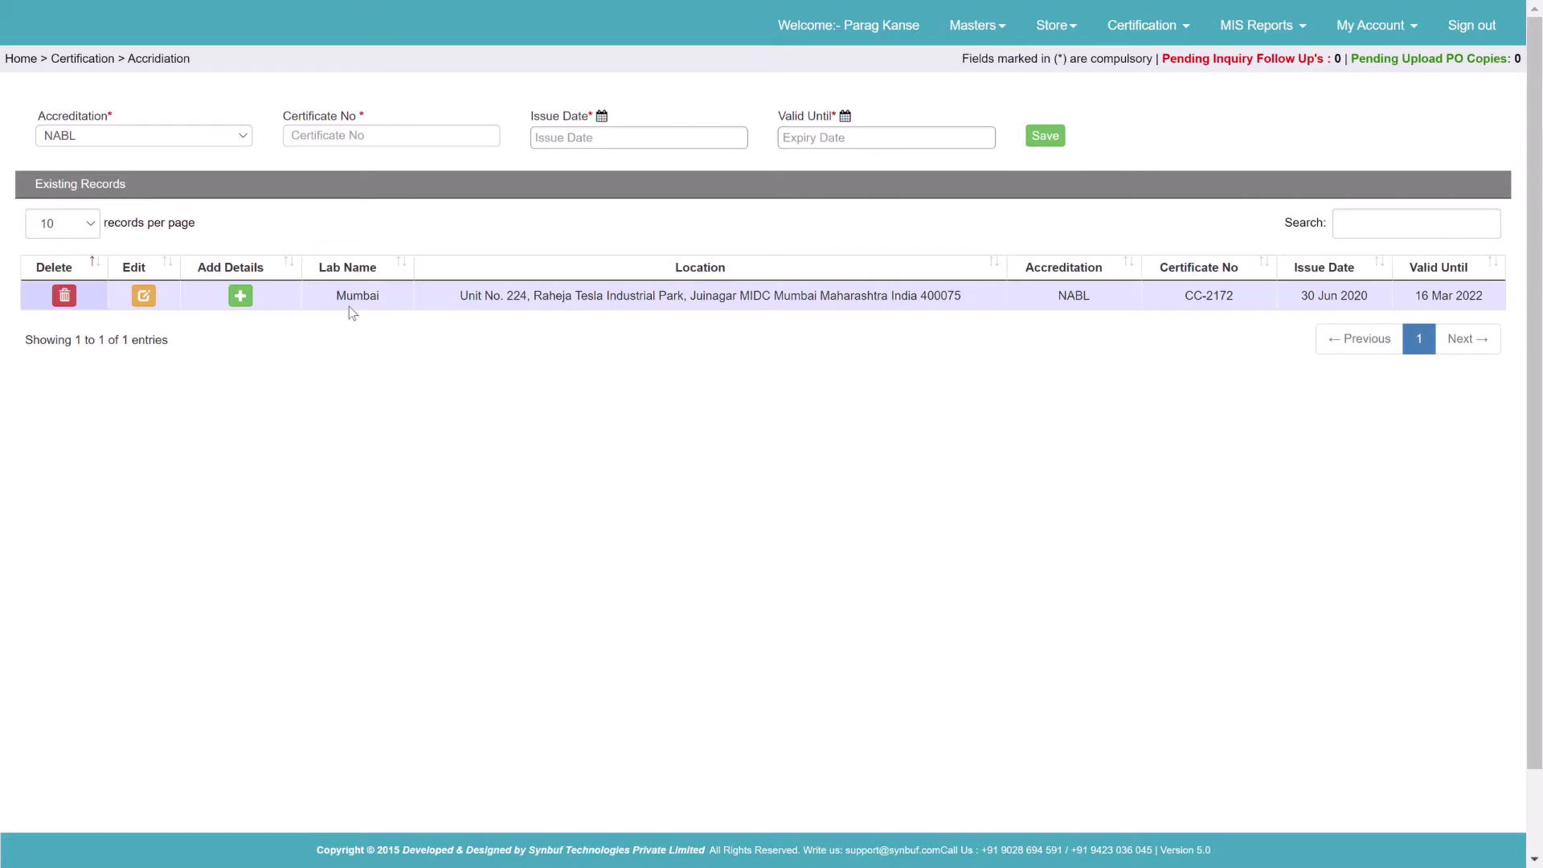
# - Open the scope details form for the existing NABL accreditation record of the Mumbai lab
pyautogui.moveTo(347, 295); pyautogui.dragTo(609, 300)
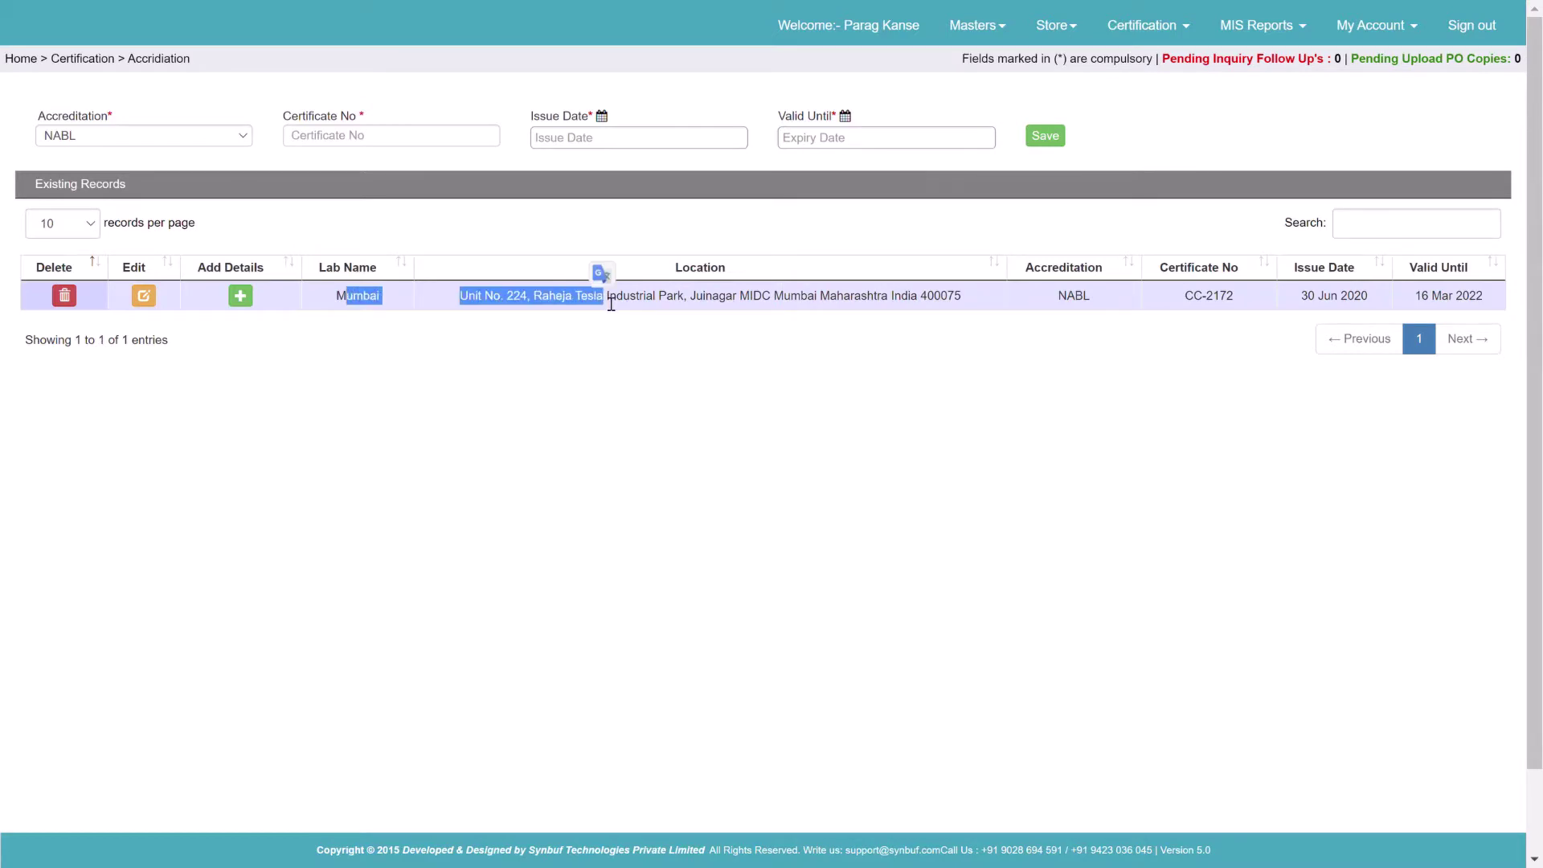
pyautogui.click(244, 302)
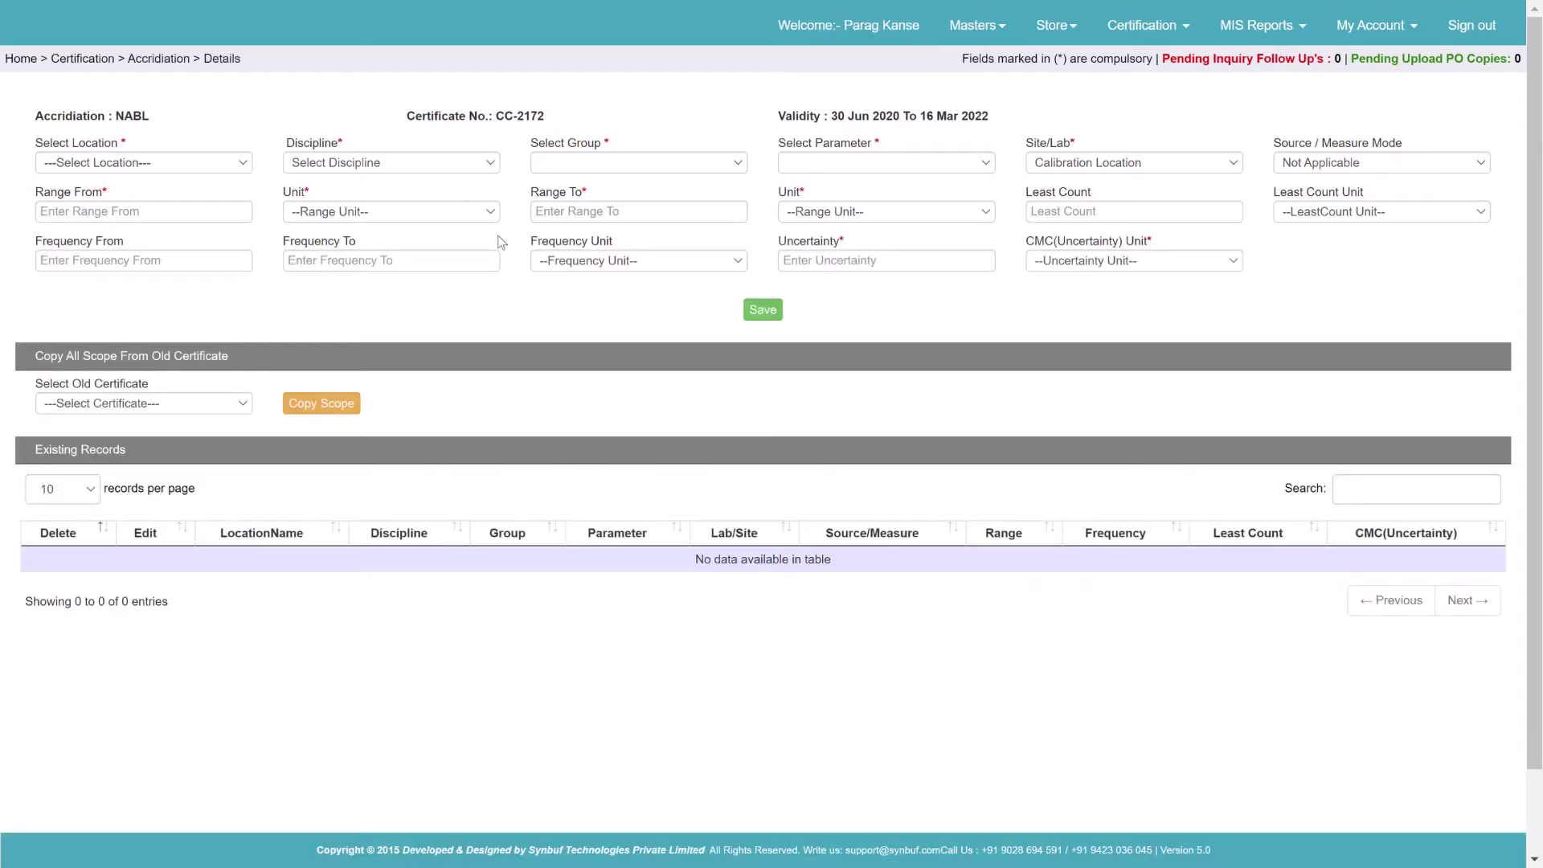
# - Switch to the scope PDF and examine the first DC Current row's measurement range, CMC and calibration method
pyautogui.hotkey('ctrl', 'Tab')
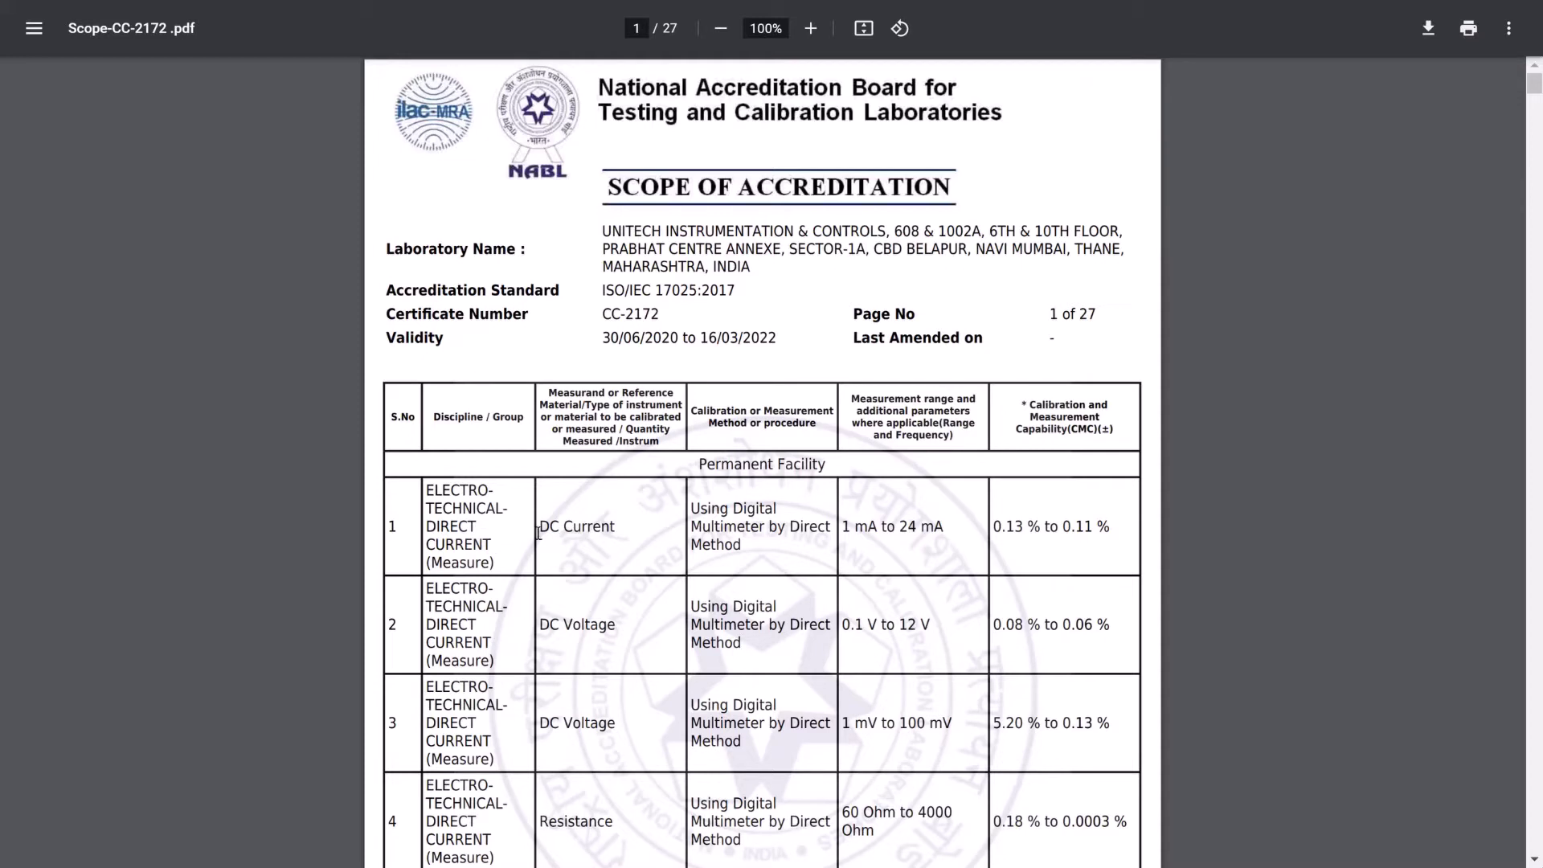
pyautogui.moveTo(540, 535); pyautogui.dragTo(617, 534)
pyautogui.moveTo(845, 531); pyautogui.dragTo(1110, 535)
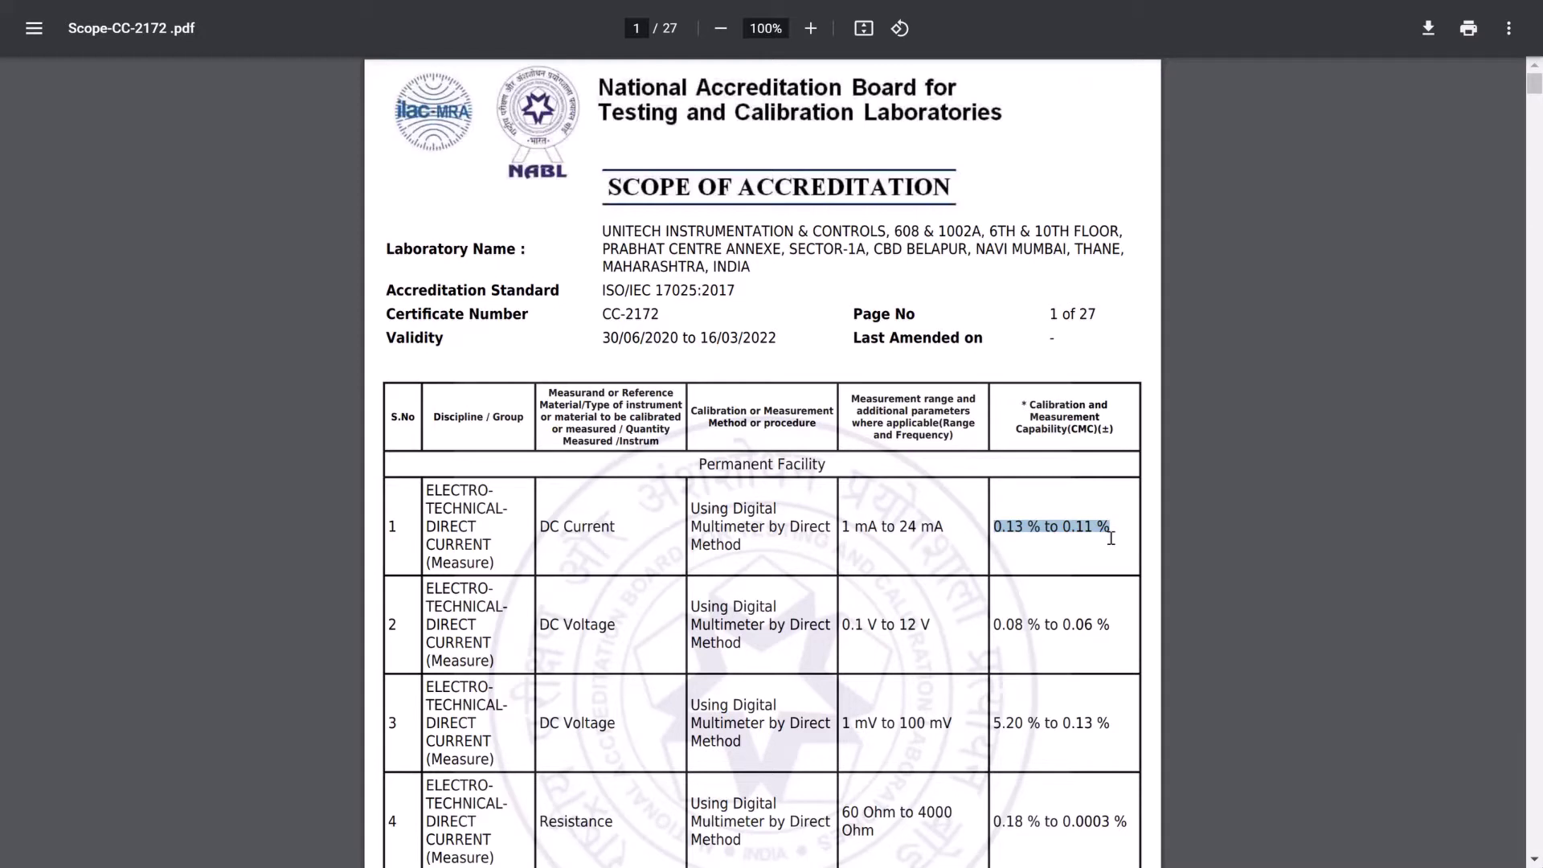
pyautogui.click(749, 528)
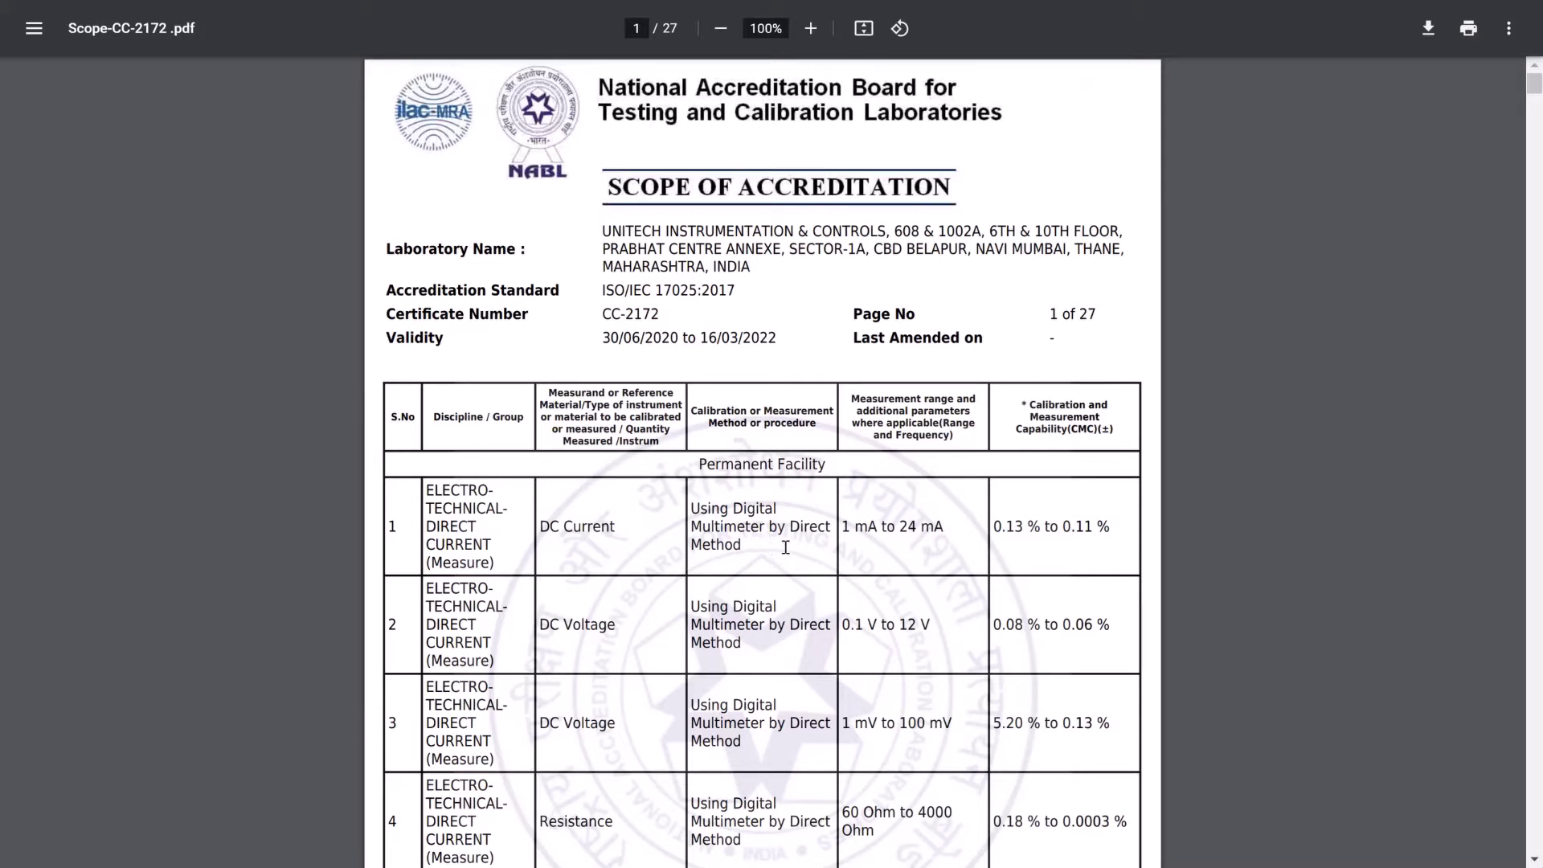
pyautogui.tripleClick(716, 531)
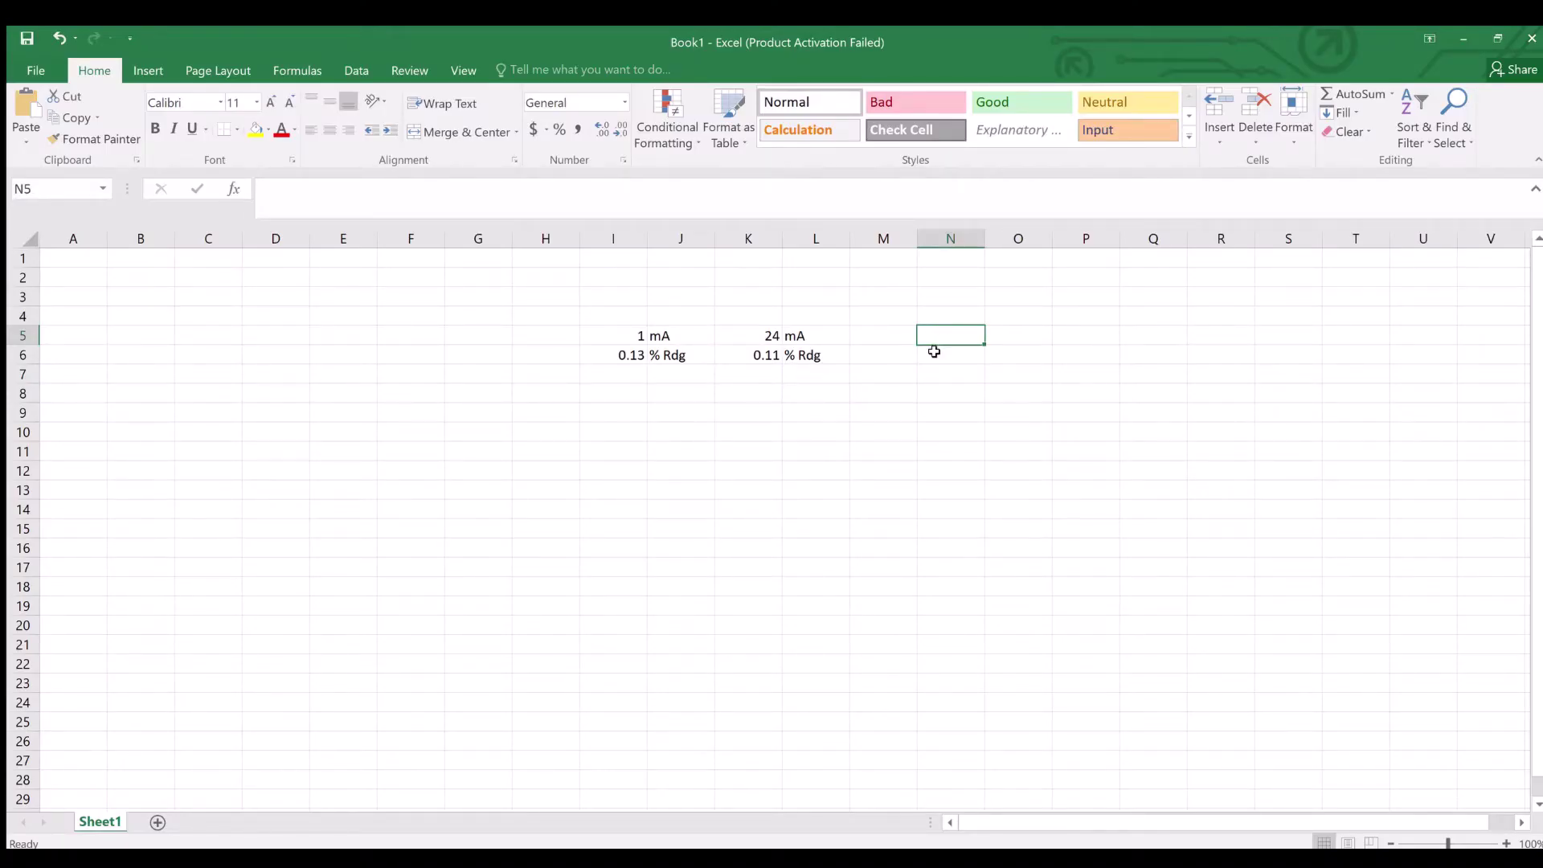
# - In the Excel workbook Book1, enter multimter, 0.0001 and mA in cells N5, O5 and P5
pyautogui.write('multimter')
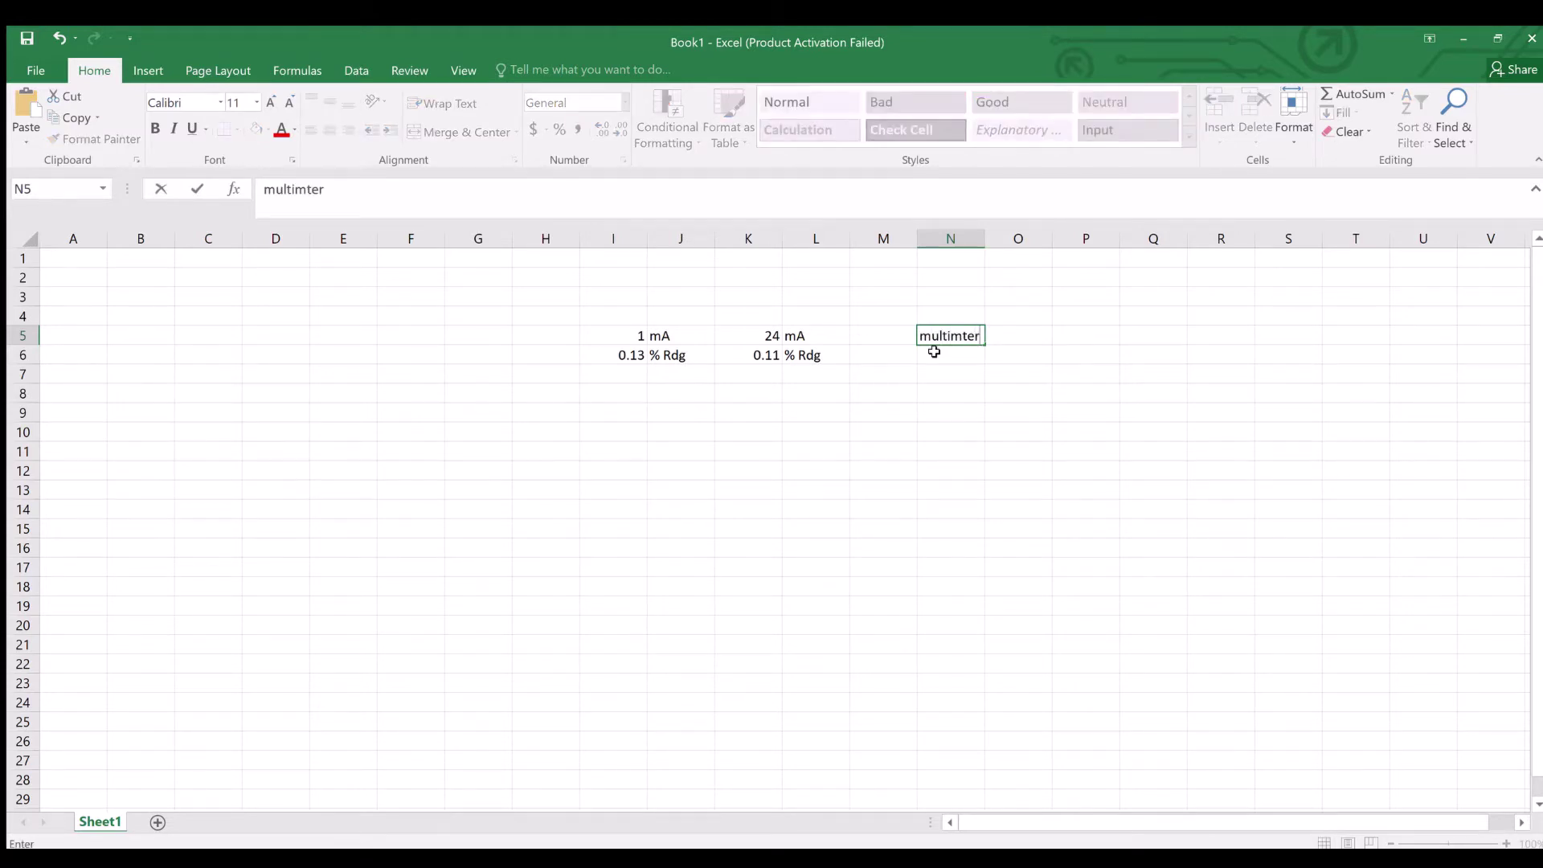
pyautogui.press('Tab')
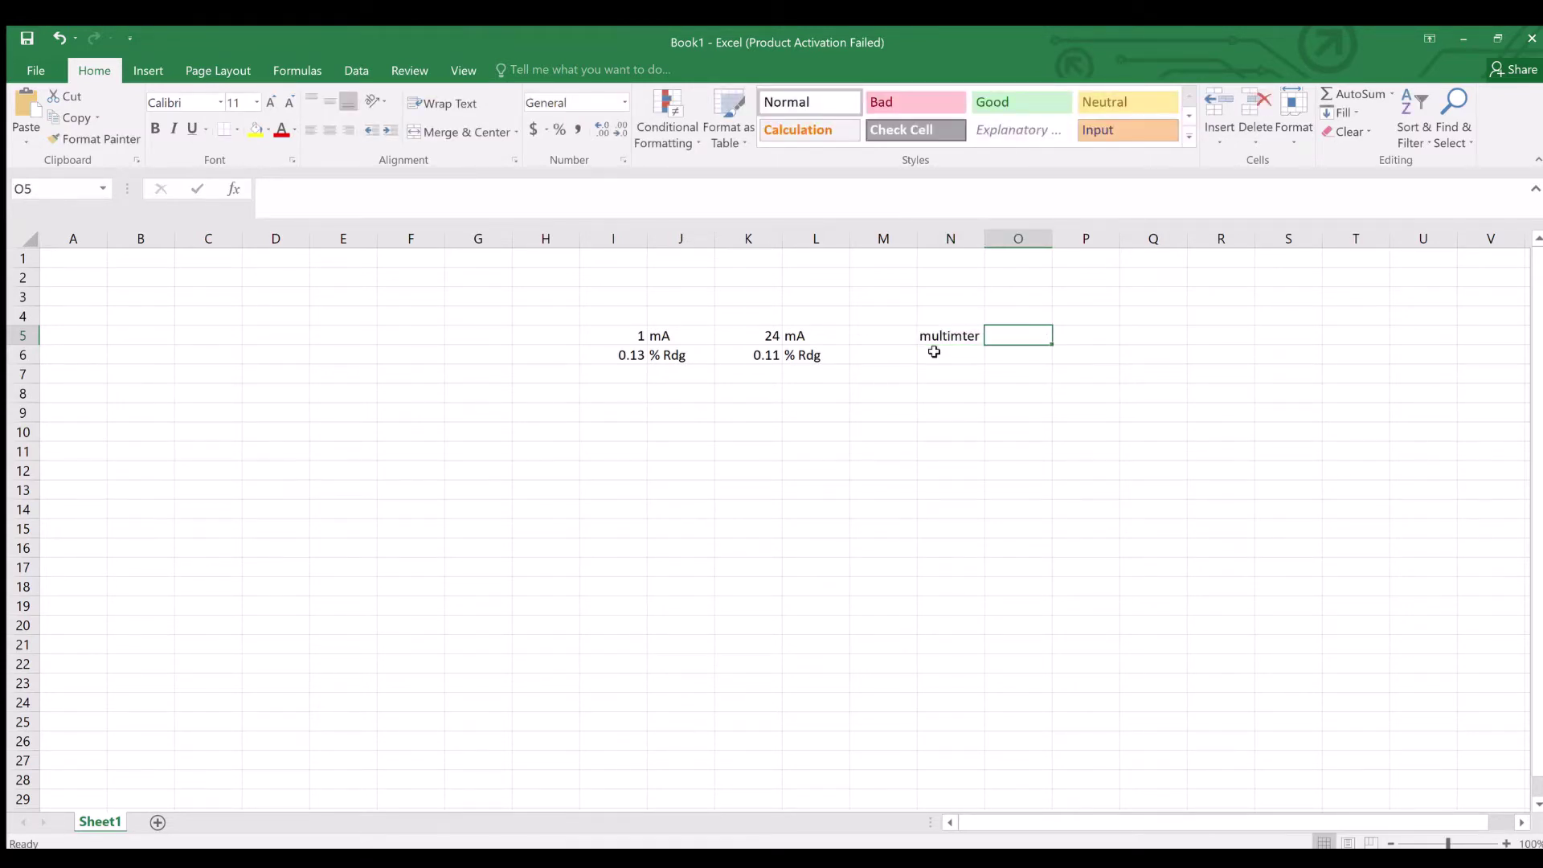
pyautogui.write('0.0001')
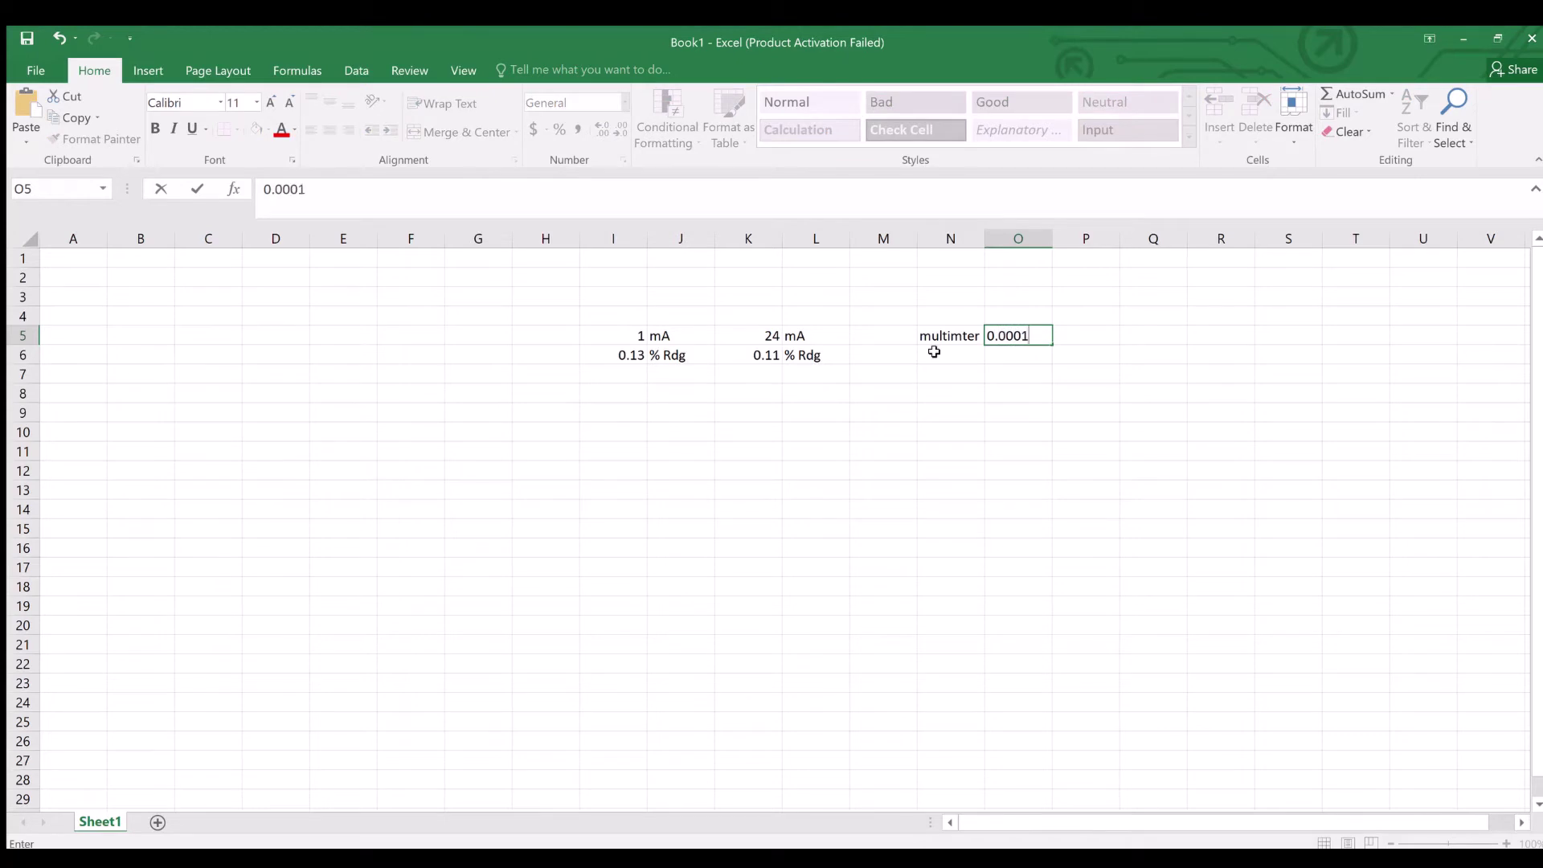
pyautogui.press('Tab')
pyautogui.write('mA')
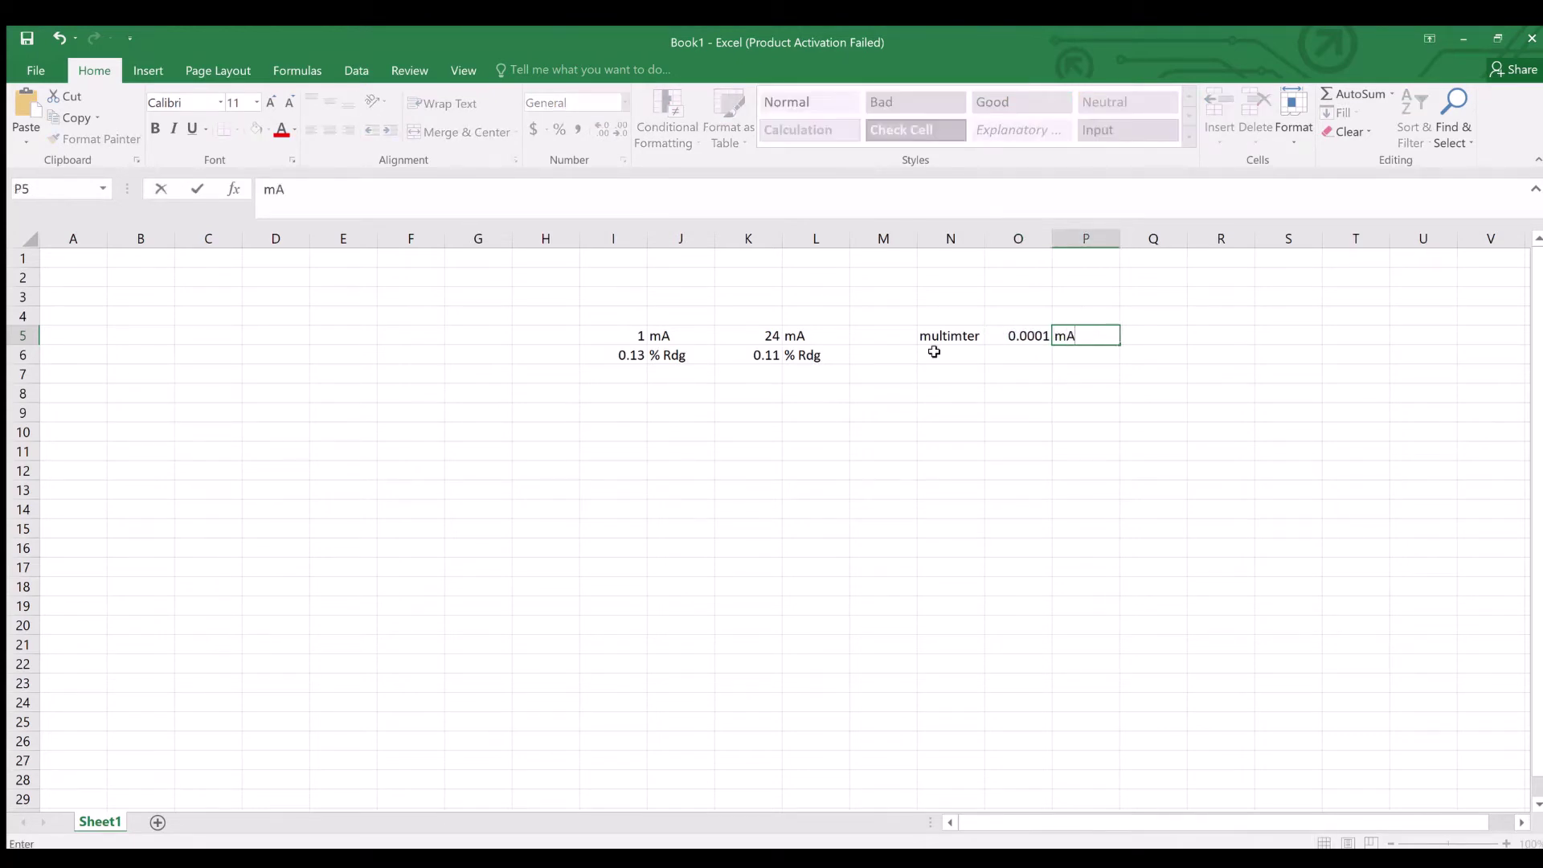
pyautogui.press('Return')
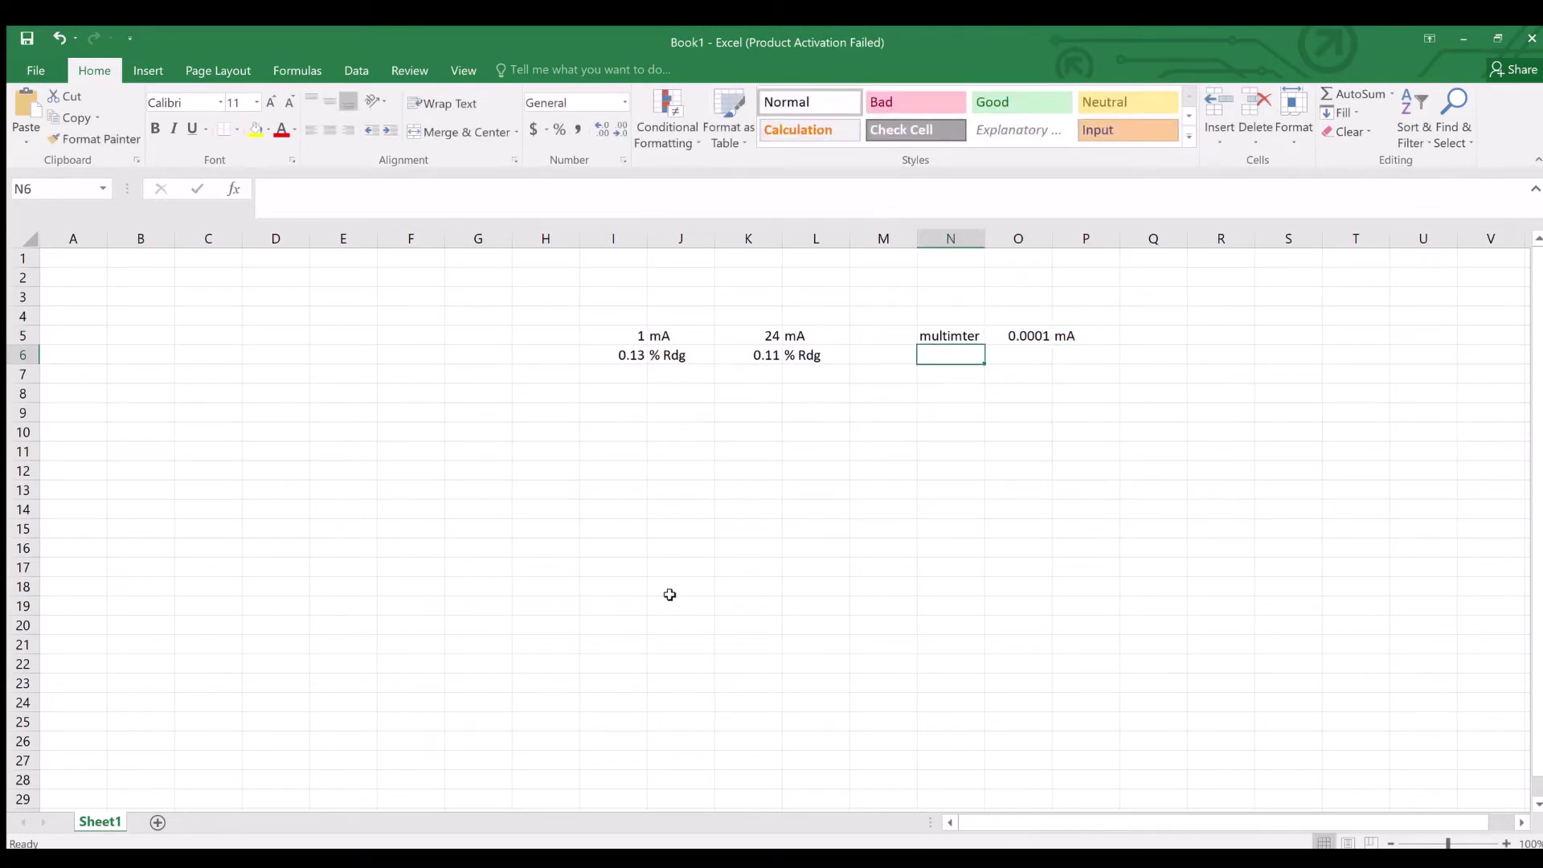
# - Switch back to the accreditation details form and set the DC Current range from 1 mA to 1 mA
pyautogui.click(641, 818)
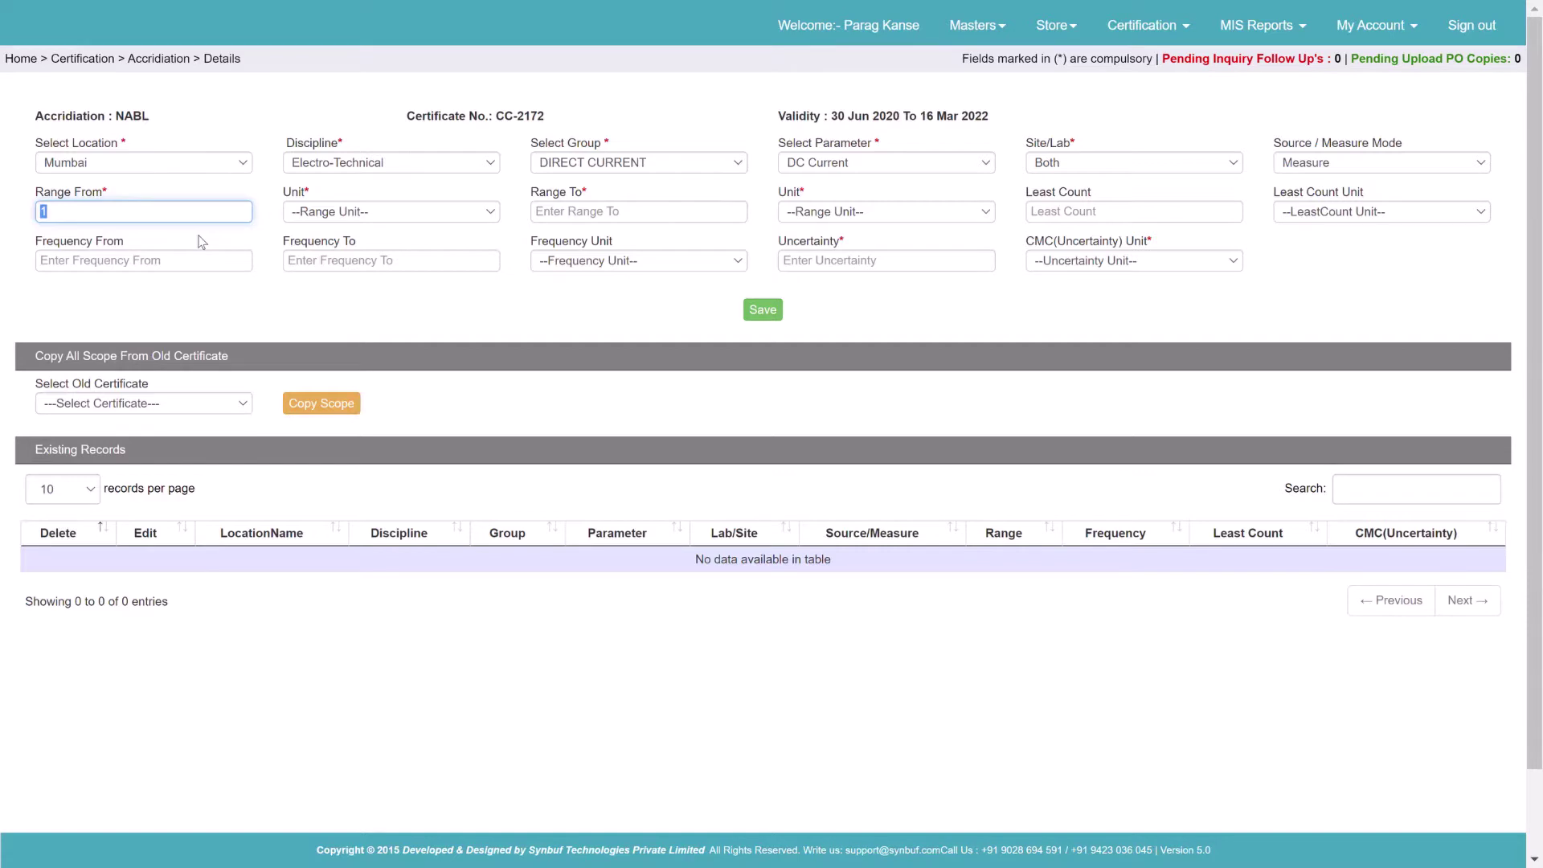
pyautogui.press('Tab')
pyautogui.press('Down')
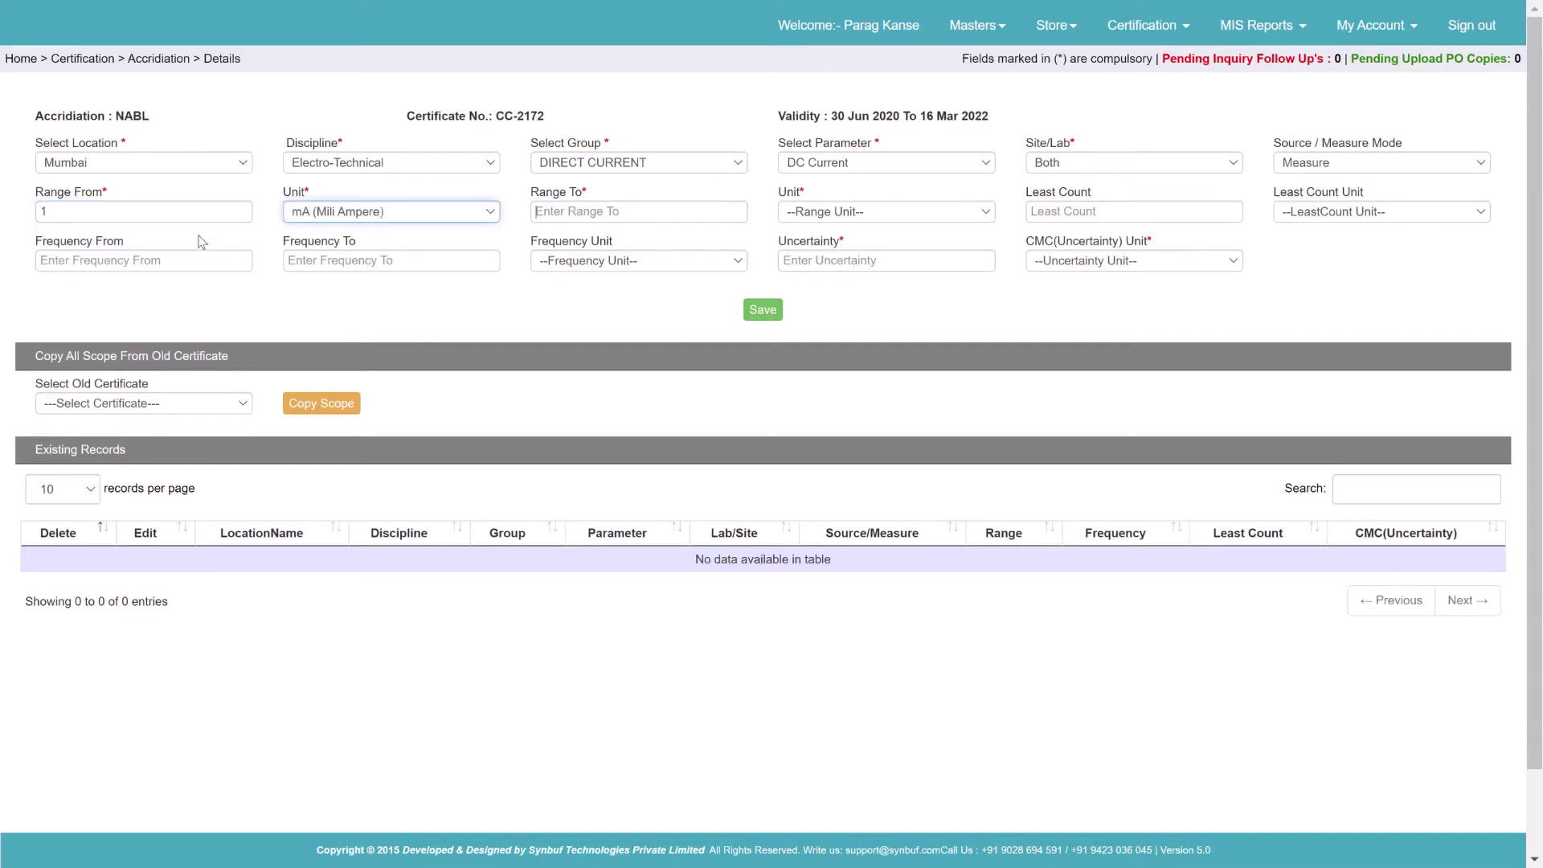
pyautogui.press('Tab')
pyautogui.write('1')
pyautogui.press('Tab')
pyautogui.press('Down')
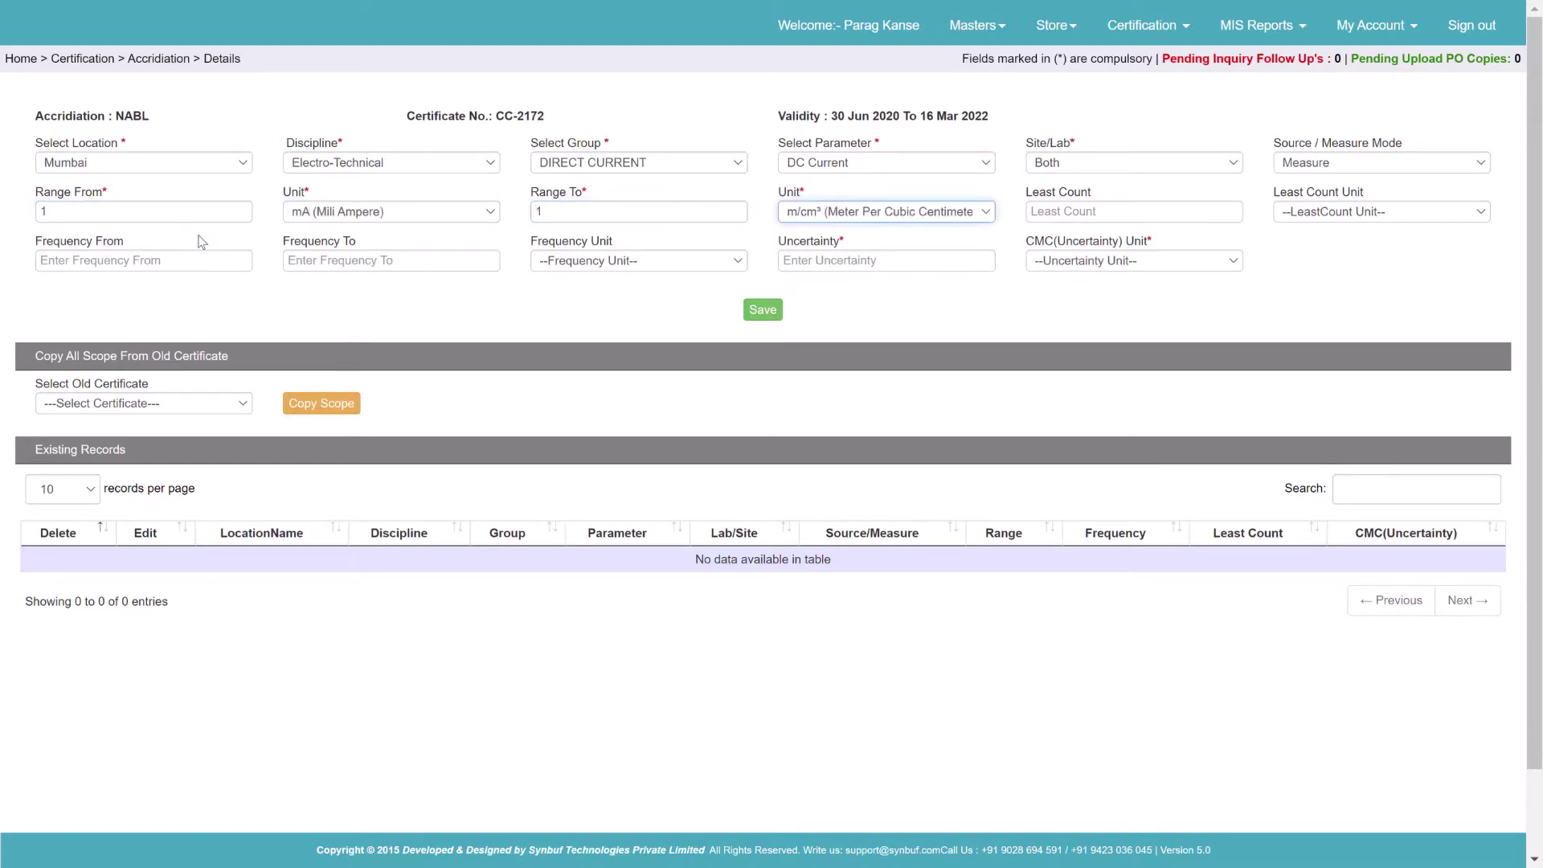
pyautogui.press('Down')
pyautogui.press('Tab')
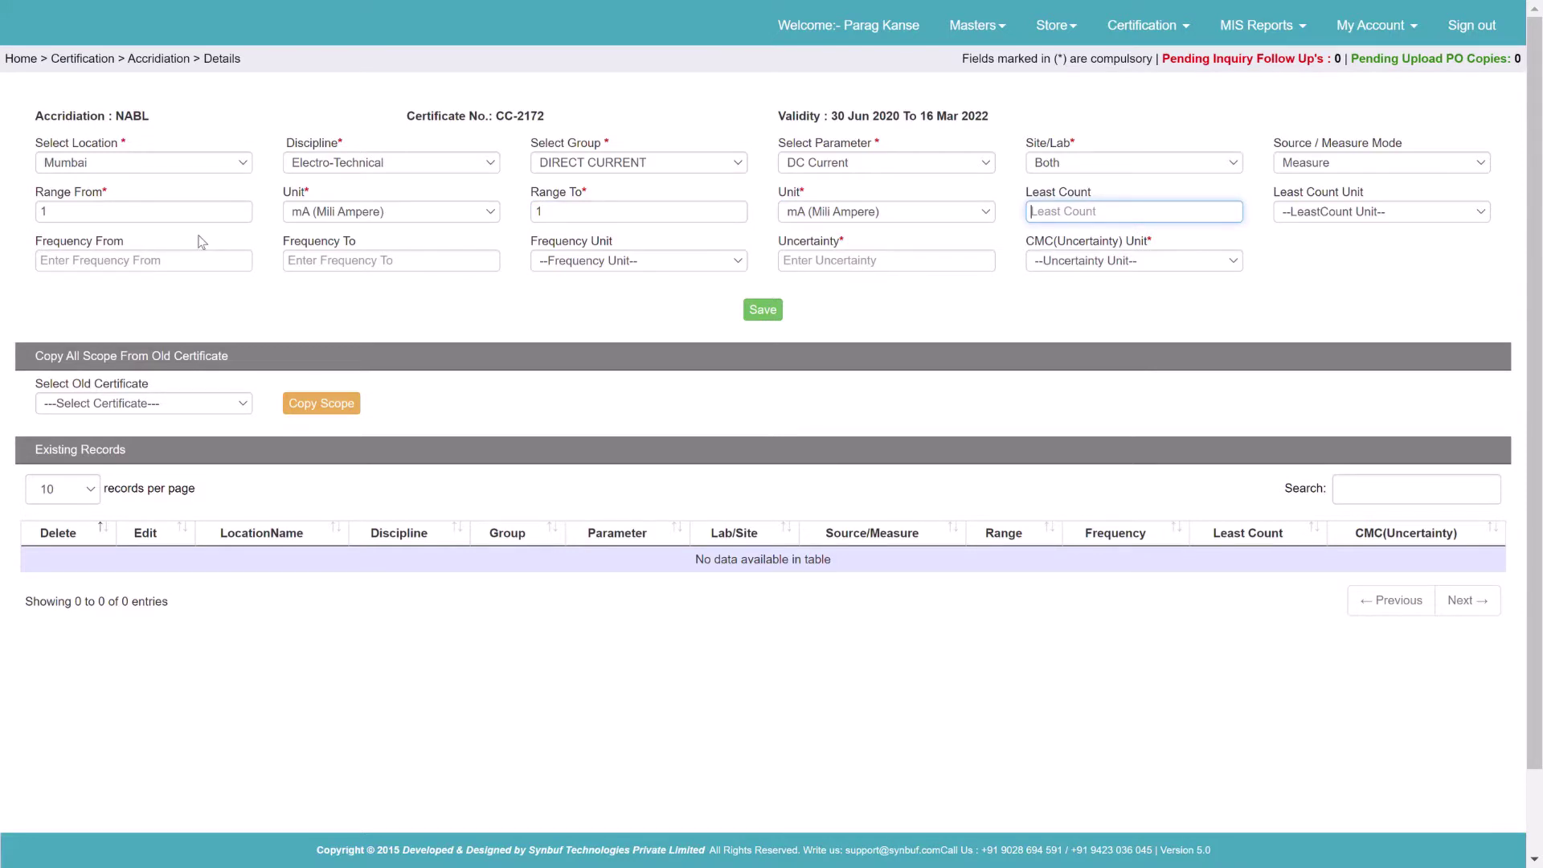
# - Leave least count and frequency empty, set the uncertainty to 0.13 % Rdg (Percent Rdg), and save the scope record
pyautogui.press('Tab')
pyautogui.press('Tab')
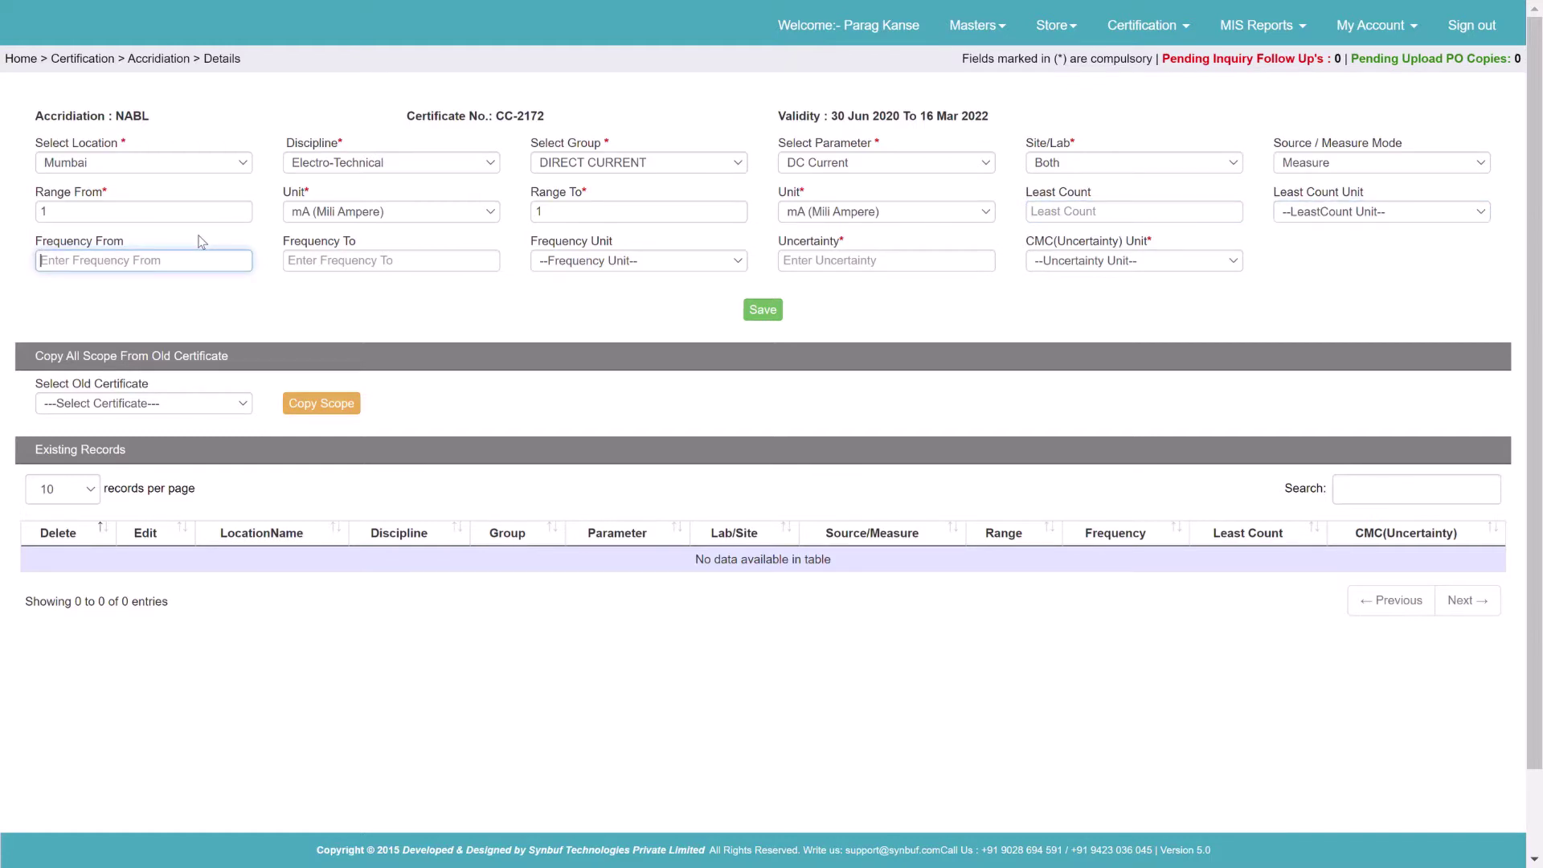
pyautogui.press('Tab')
pyautogui.press('Tab')
pyautogui.press('Tab')
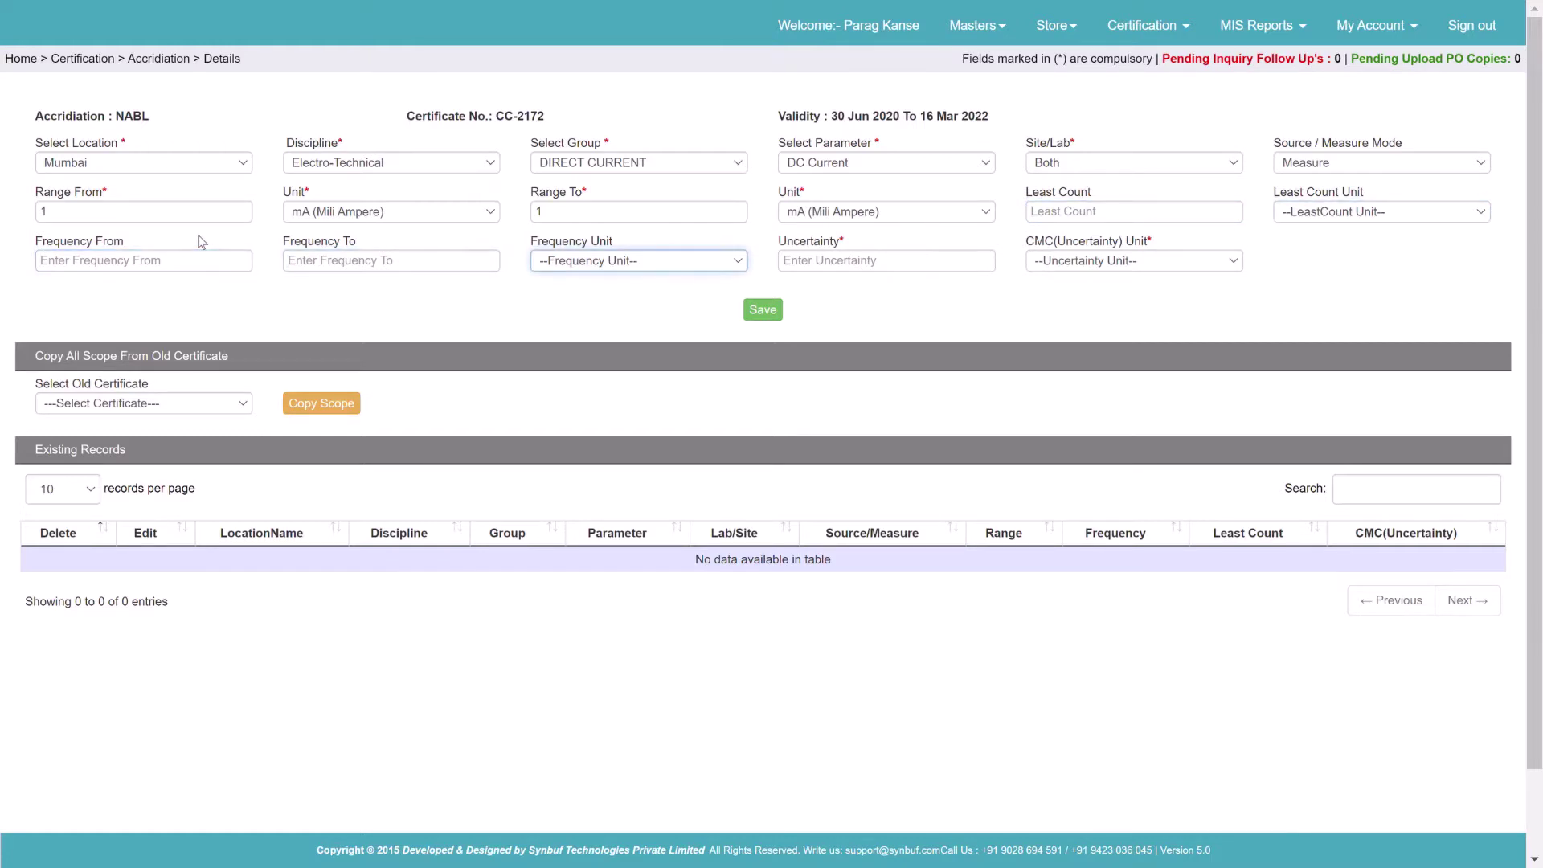
pyautogui.write('0.13')
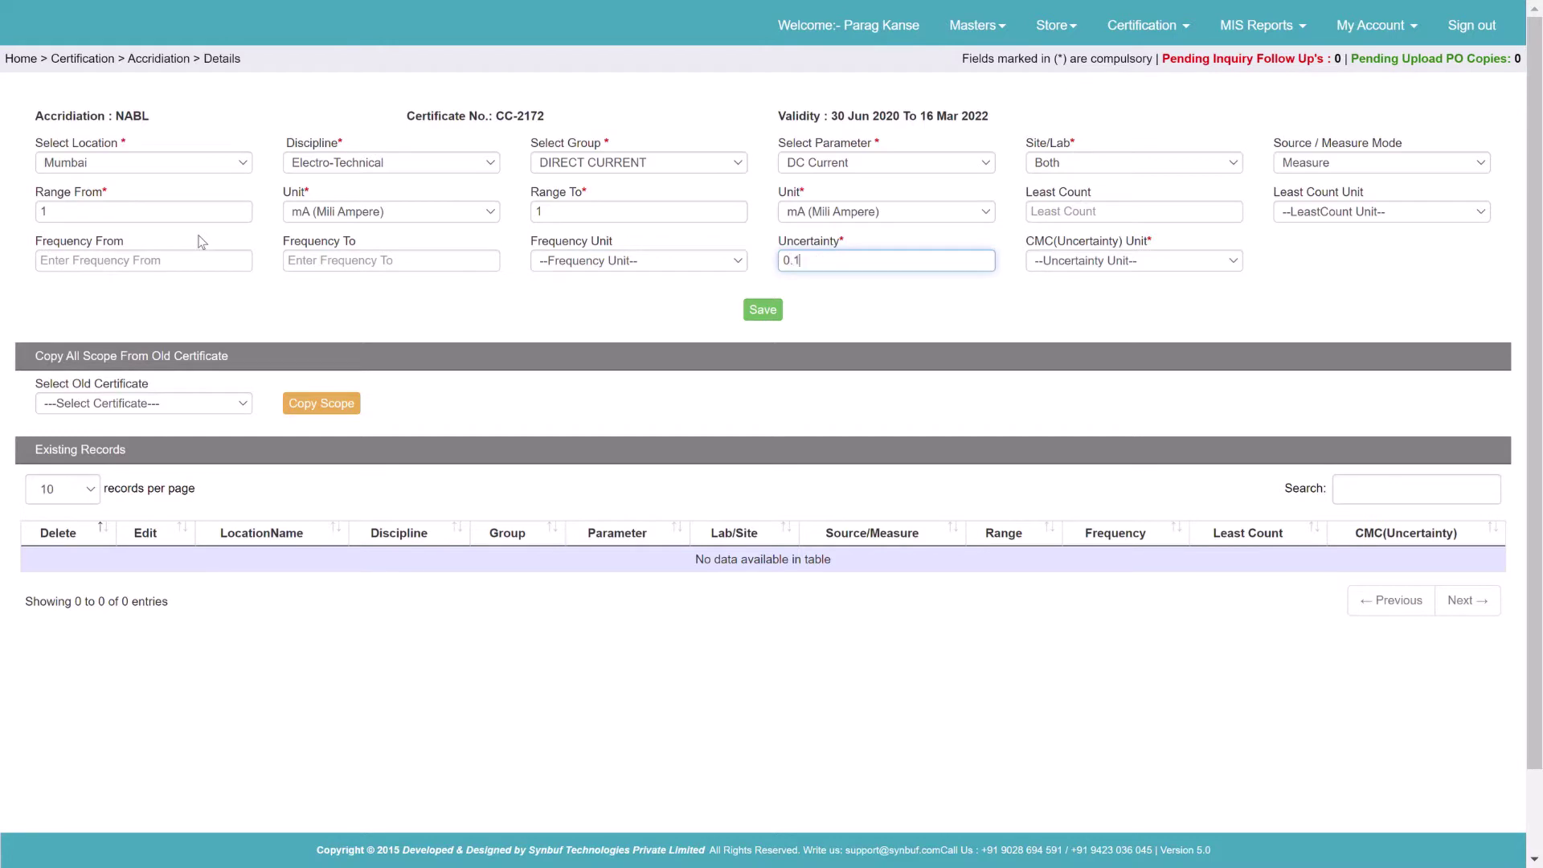
pyautogui.press('Tab')
pyautogui.press('Down')
pyautogui.press('Down')
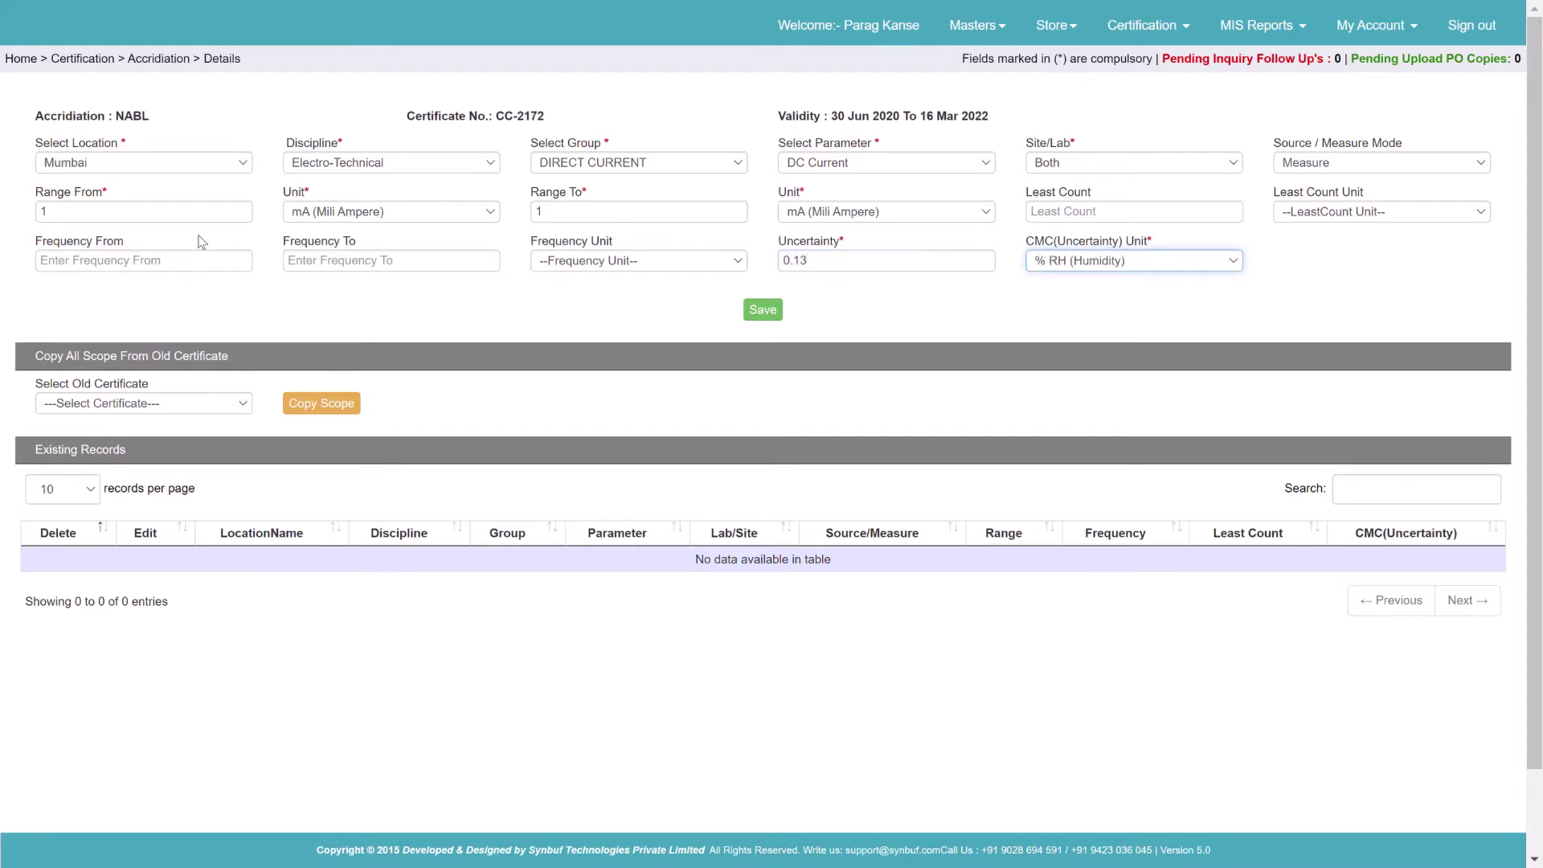
pyautogui.press('Down')
pyautogui.click(761, 311)
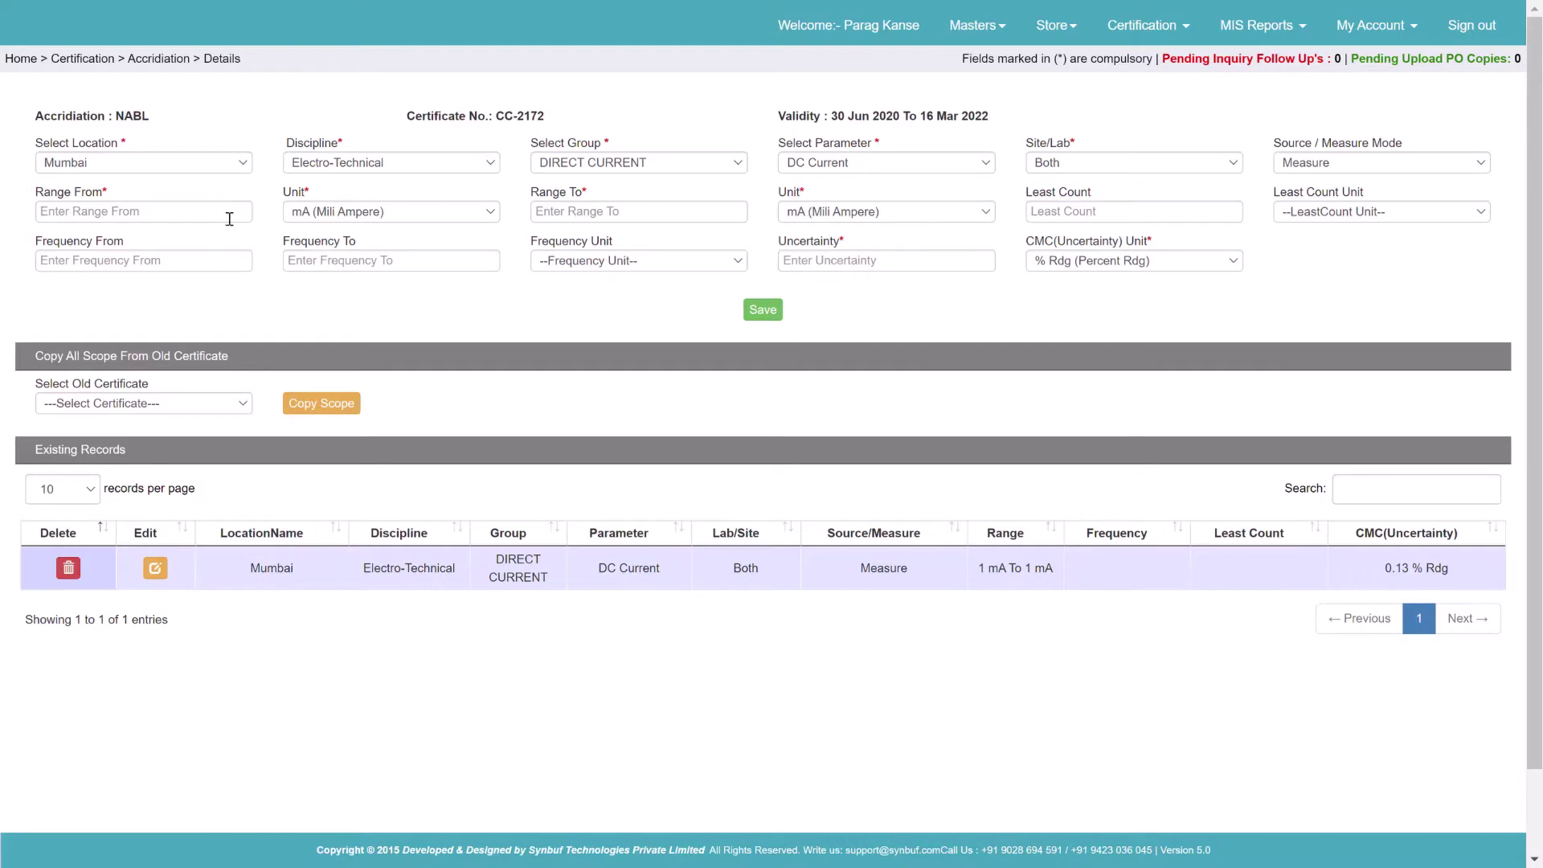
# - Check the first DC Current row's upper limit in the scope PDF, and set the form's range from 1.0001 mA to 24 mA
pyautogui.hotkey('alt', 'Tab')
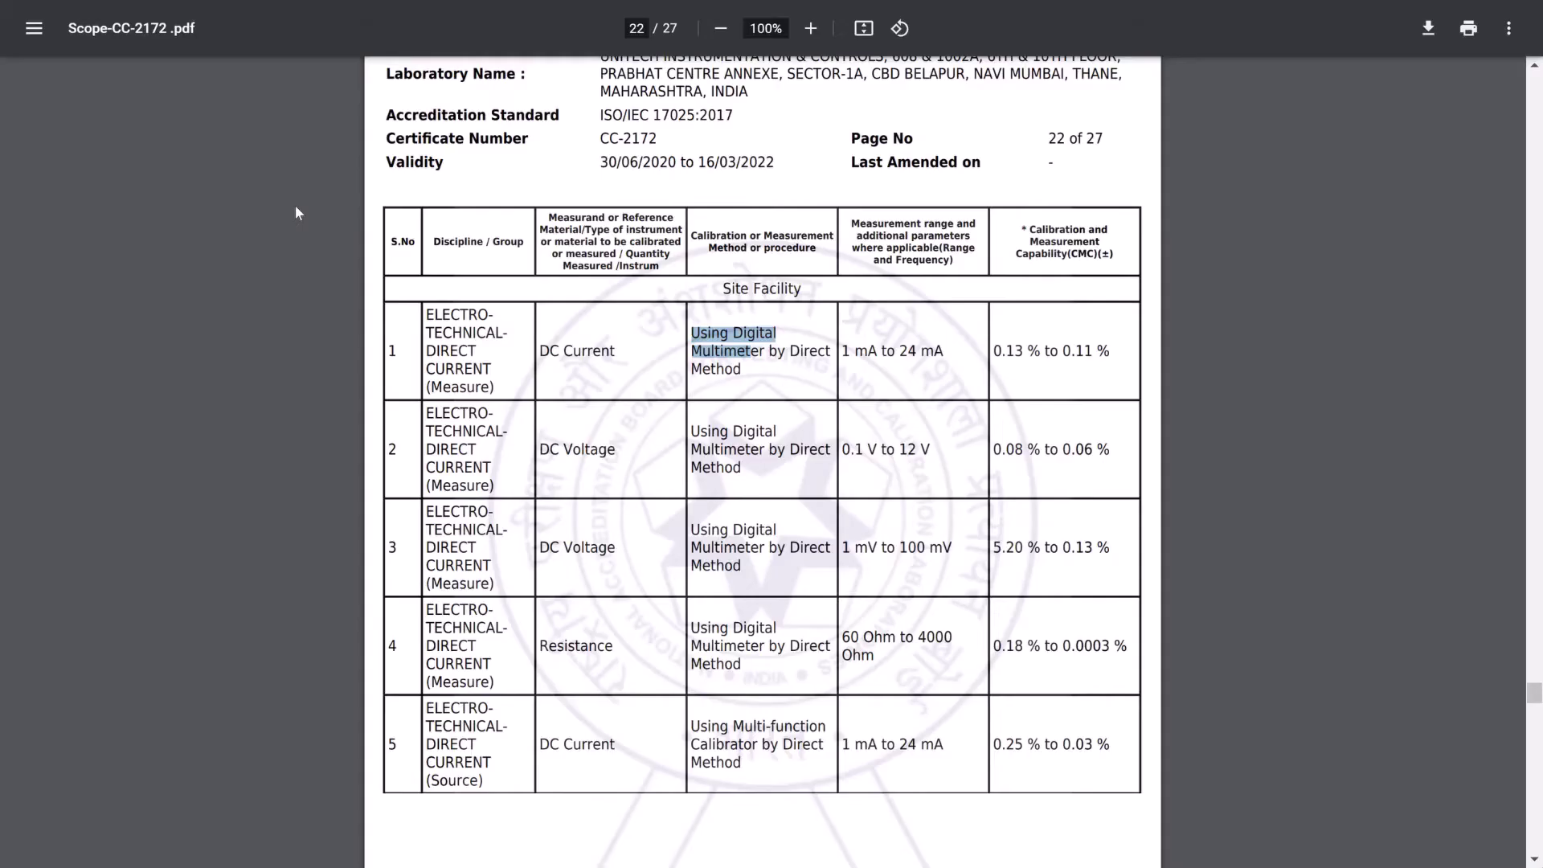
pyautogui.click(924, 350)
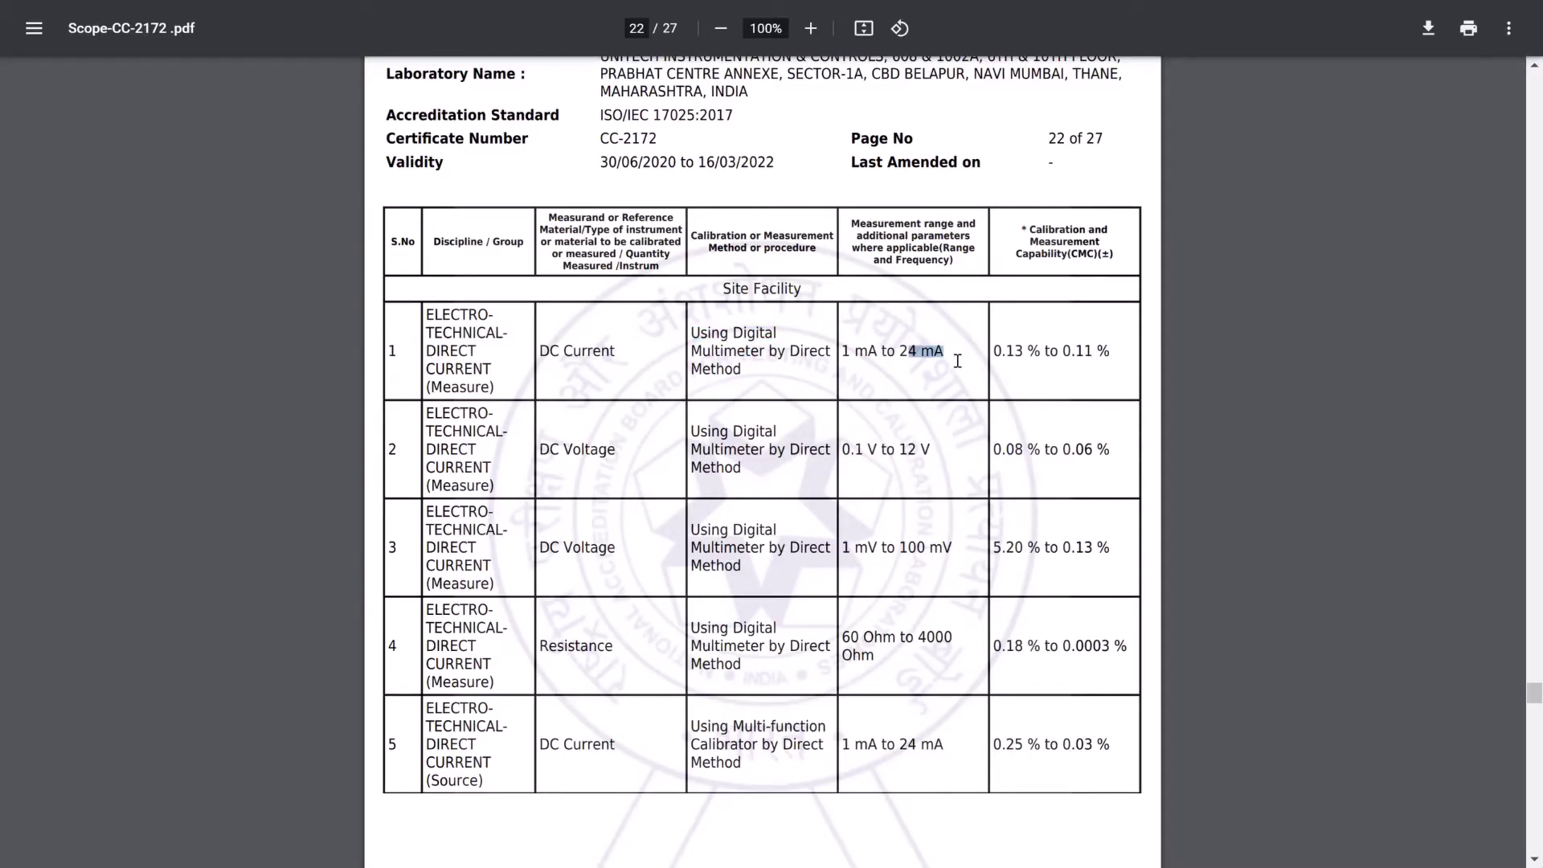
pyautogui.hotkey('alt', 'Tab')
pyautogui.write('1.000')
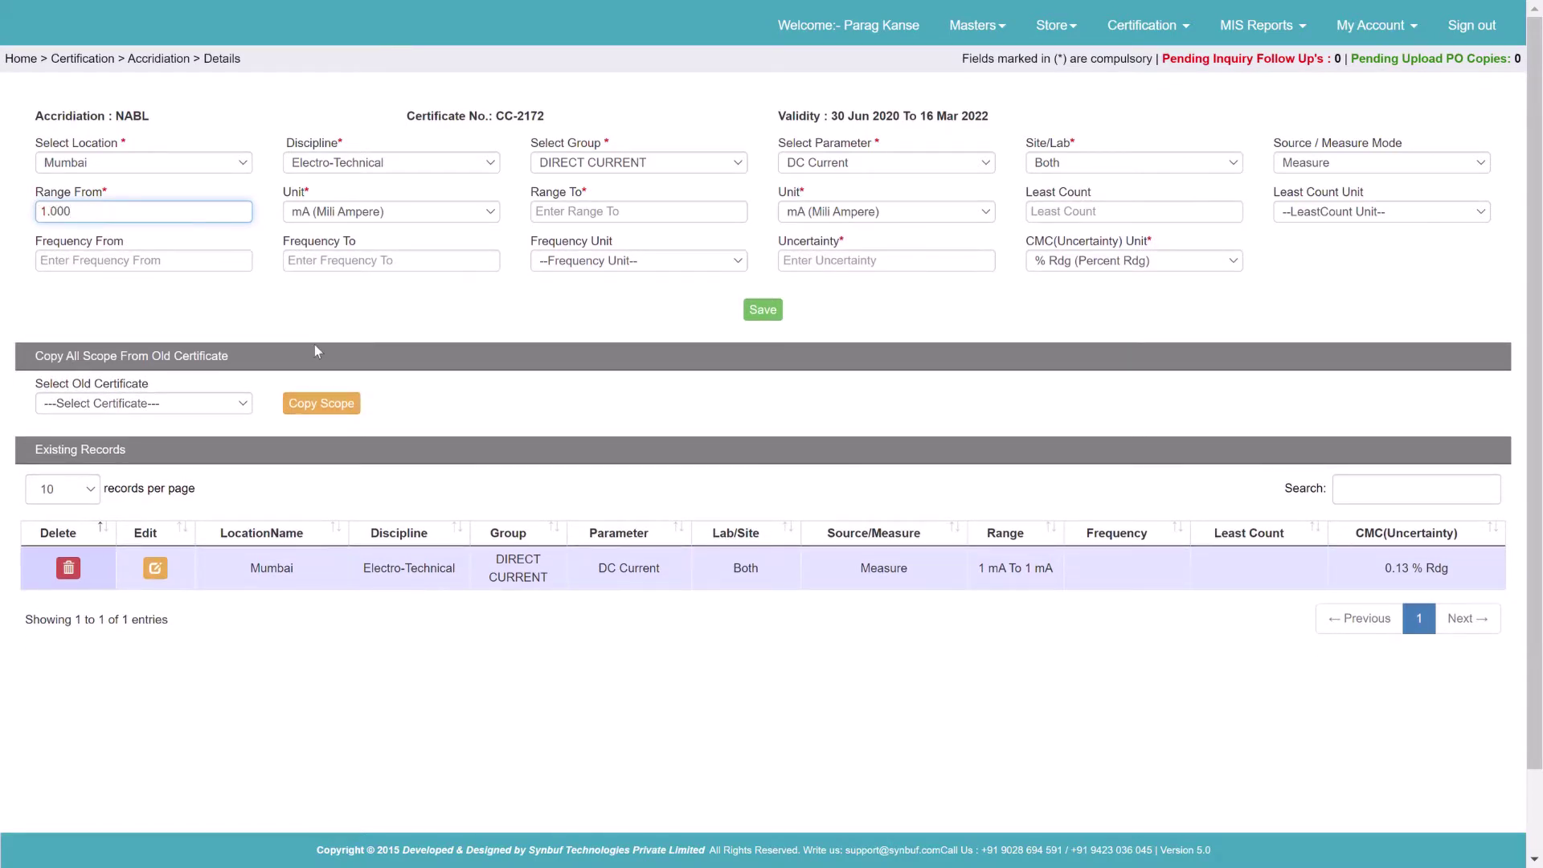
pyautogui.write('1')
pyautogui.press('Tab')
pyautogui.press('Tab')
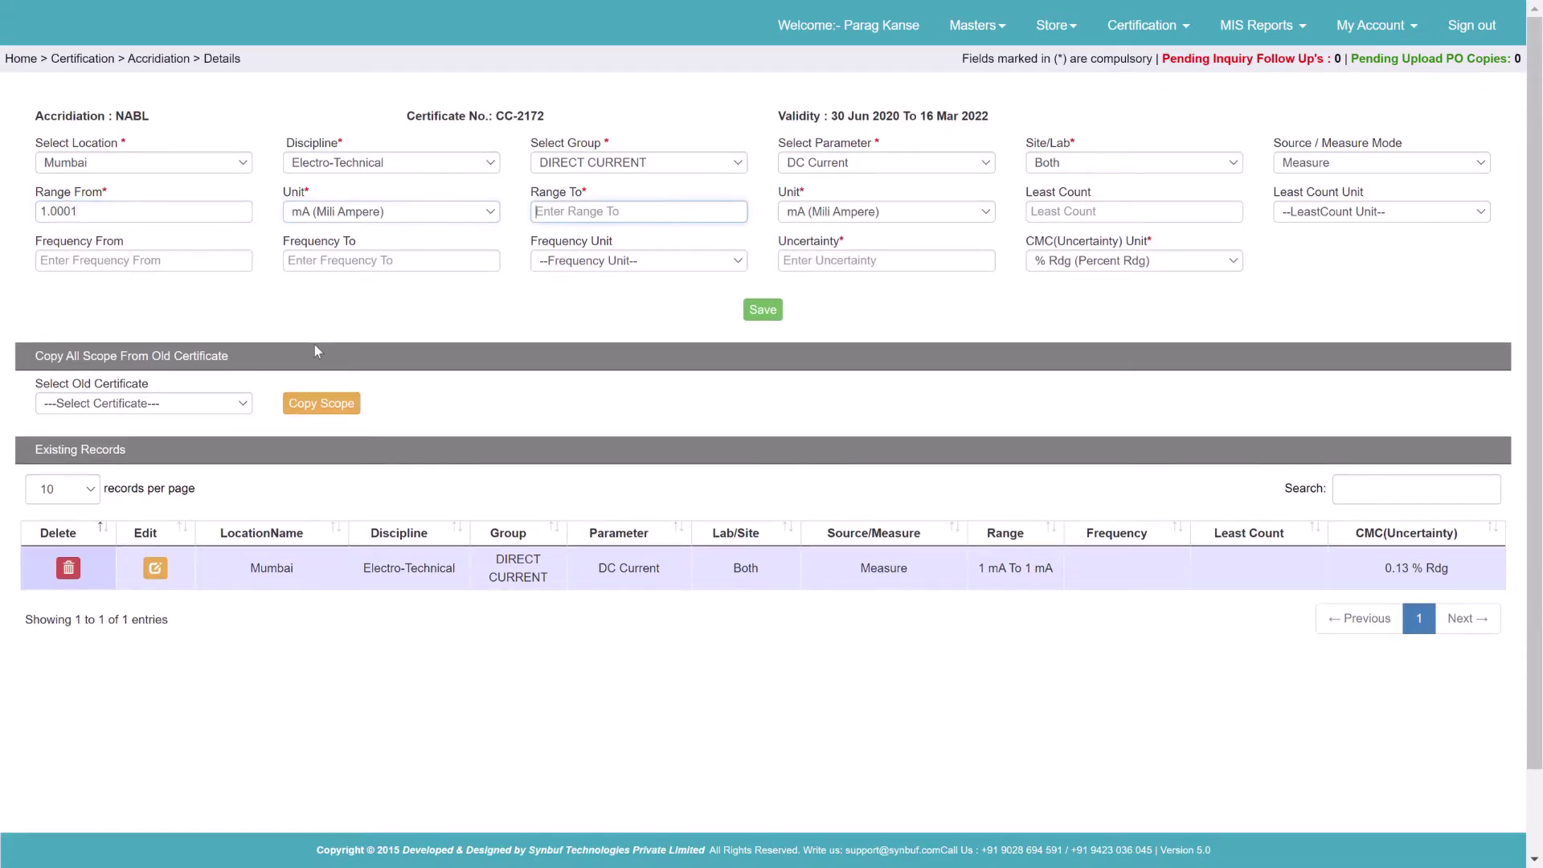
pyautogui.write('24')
pyautogui.press('Tab')
pyautogui.press('m')
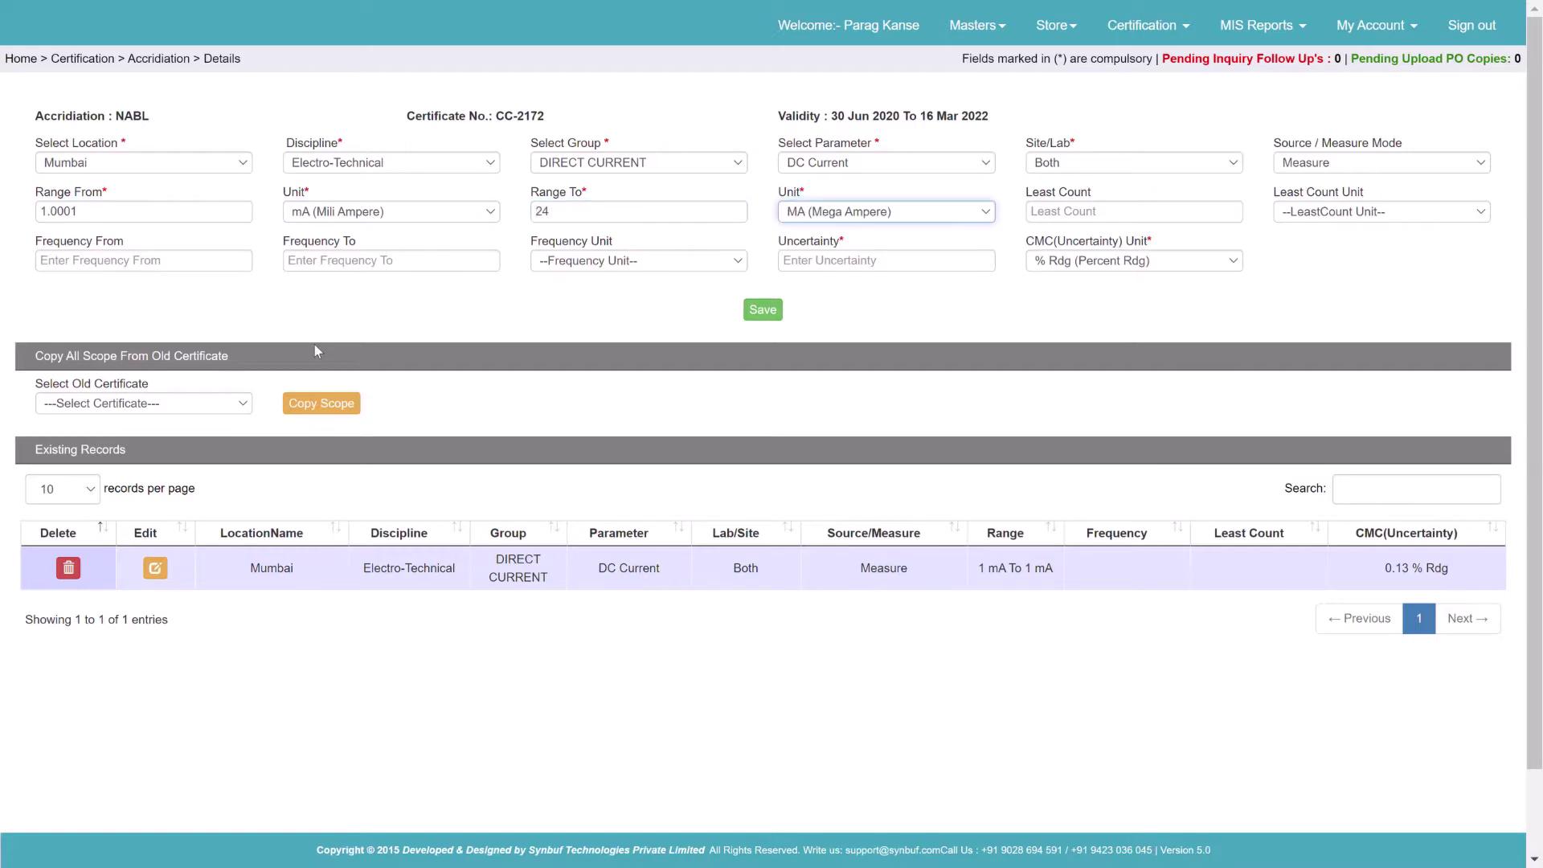
pyautogui.press('m')
# - Set the uncertainty to 0.11 % Rdg, leaving the least count and frequency fields empty, and save the second DC Current record
pyautogui.press('Tab')
pyautogui.press('Tab')
pyautogui.press('Tab')
pyautogui.press('Tab')
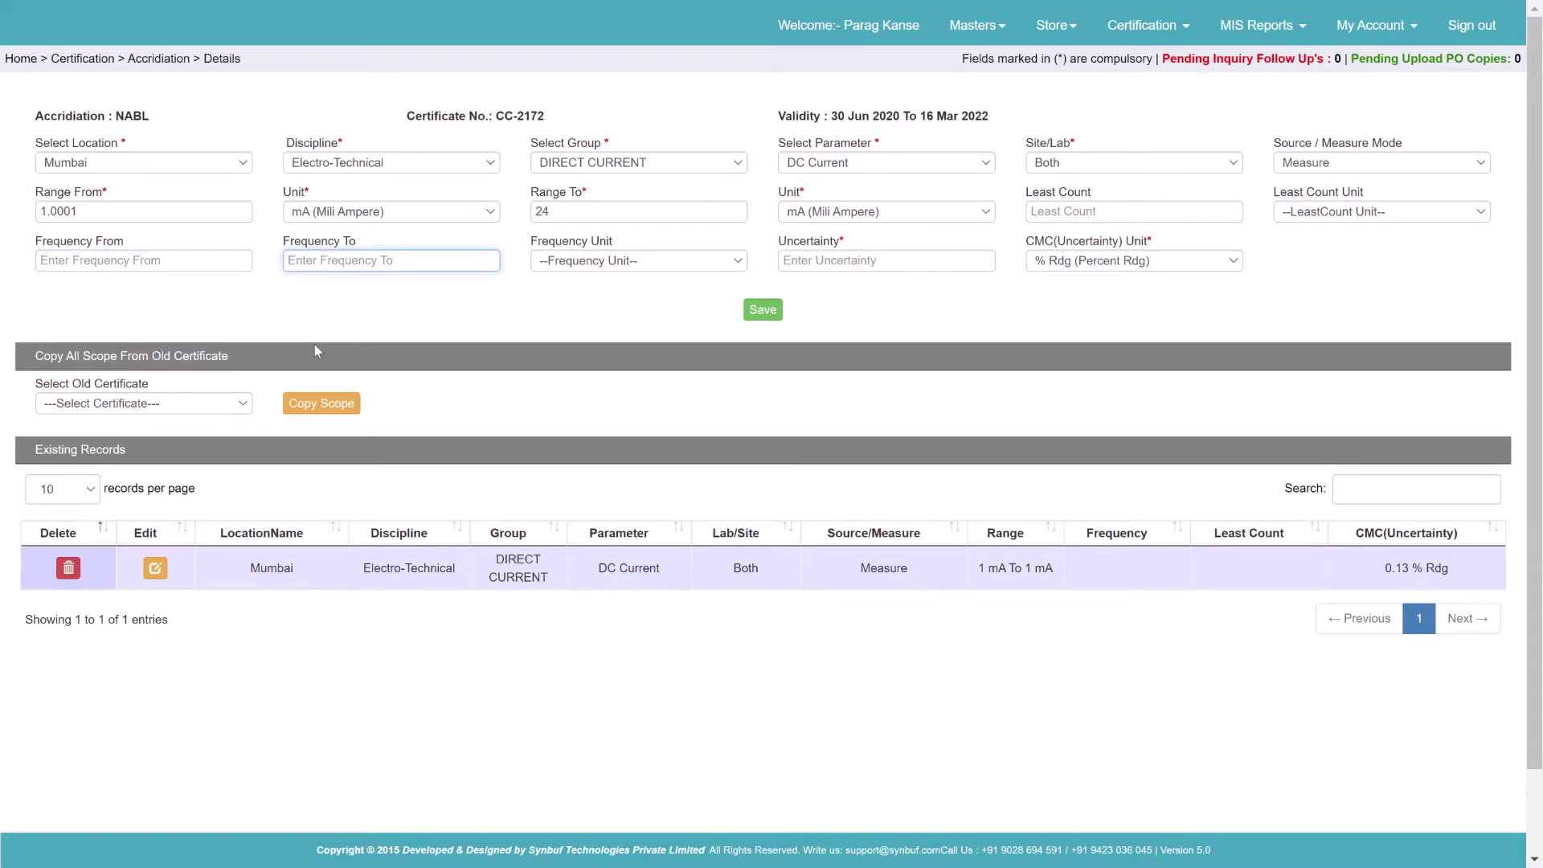
pyautogui.press('Tab')
pyautogui.press('Tab')
pyautogui.write('0.11')
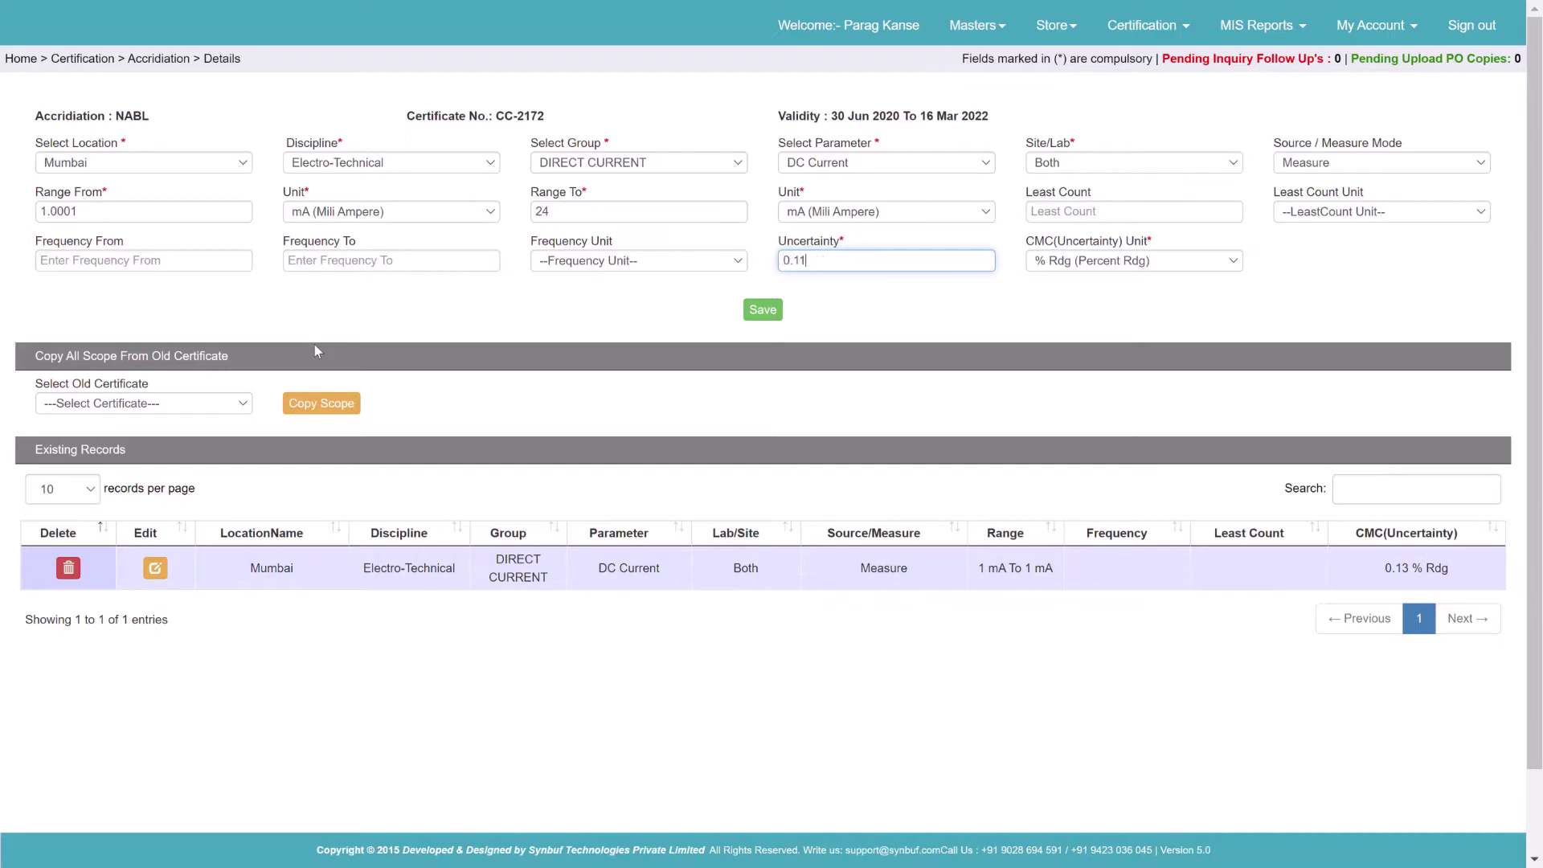
pyautogui.press('Tab')
pyautogui.click(773, 313)
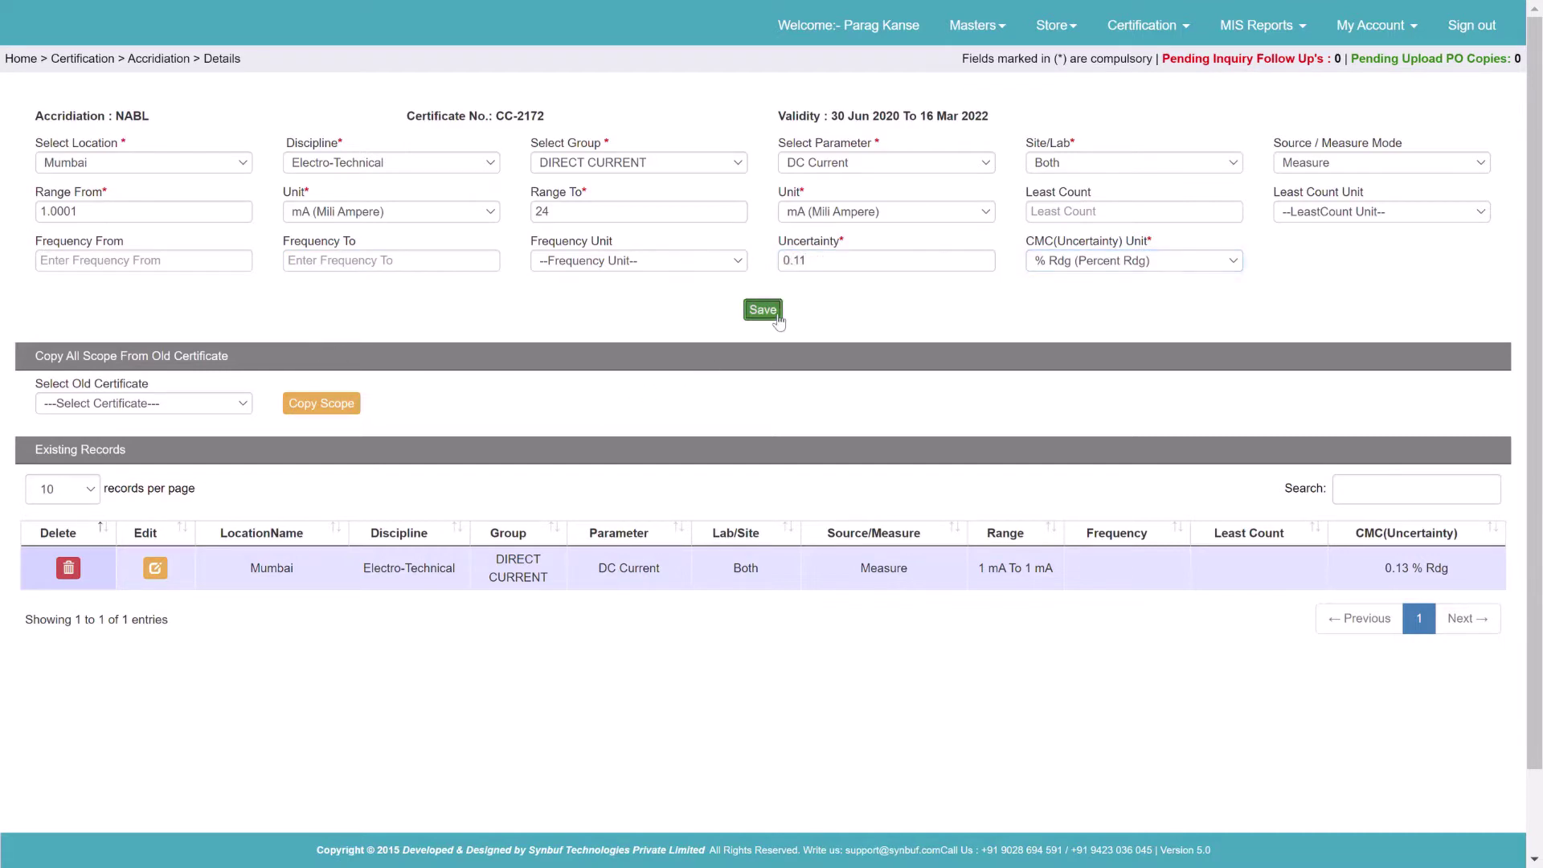
pyautogui.press('Return')
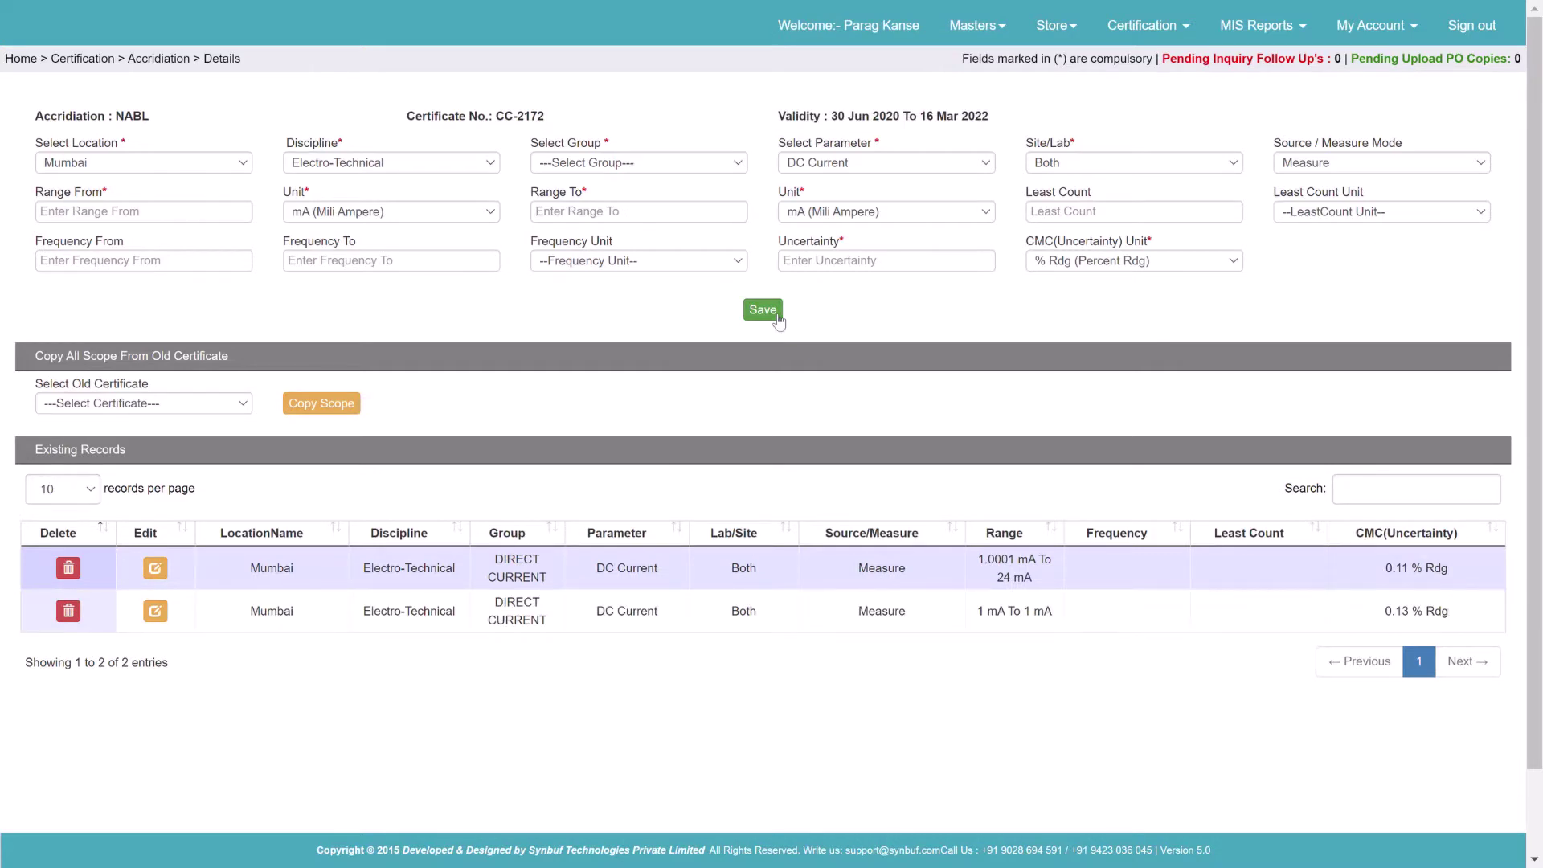
# - Switch to the scope PDF and examine the measurement ranges and CMC values of the DC Voltage and Resistance rows 2 to 4
pyautogui.hotkey('alt', 'Tab')
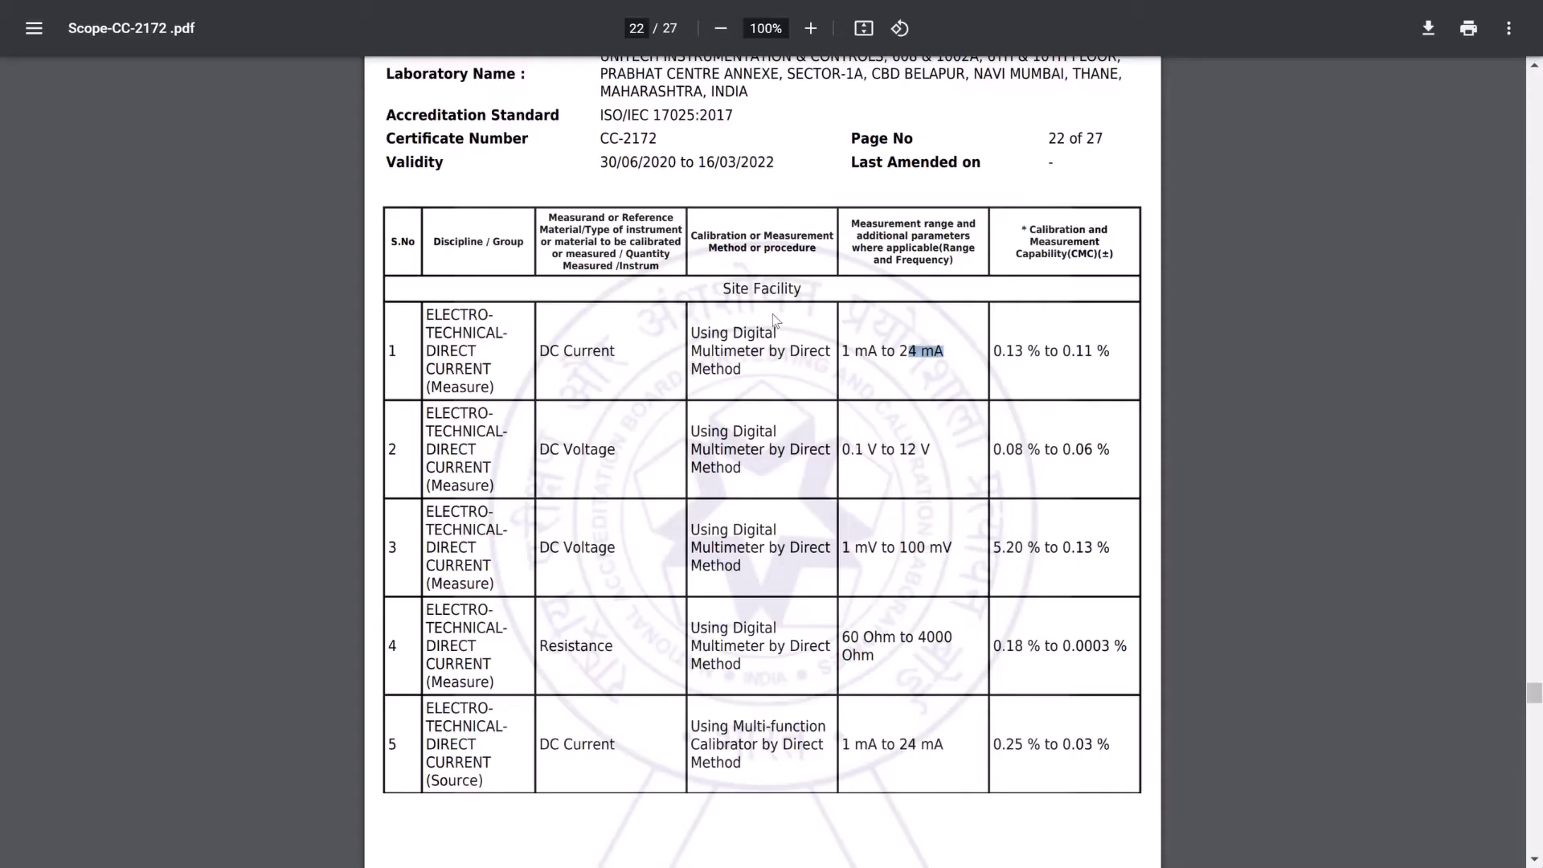
pyautogui.moveTo(842, 453); pyautogui.dragTo(1085, 452)
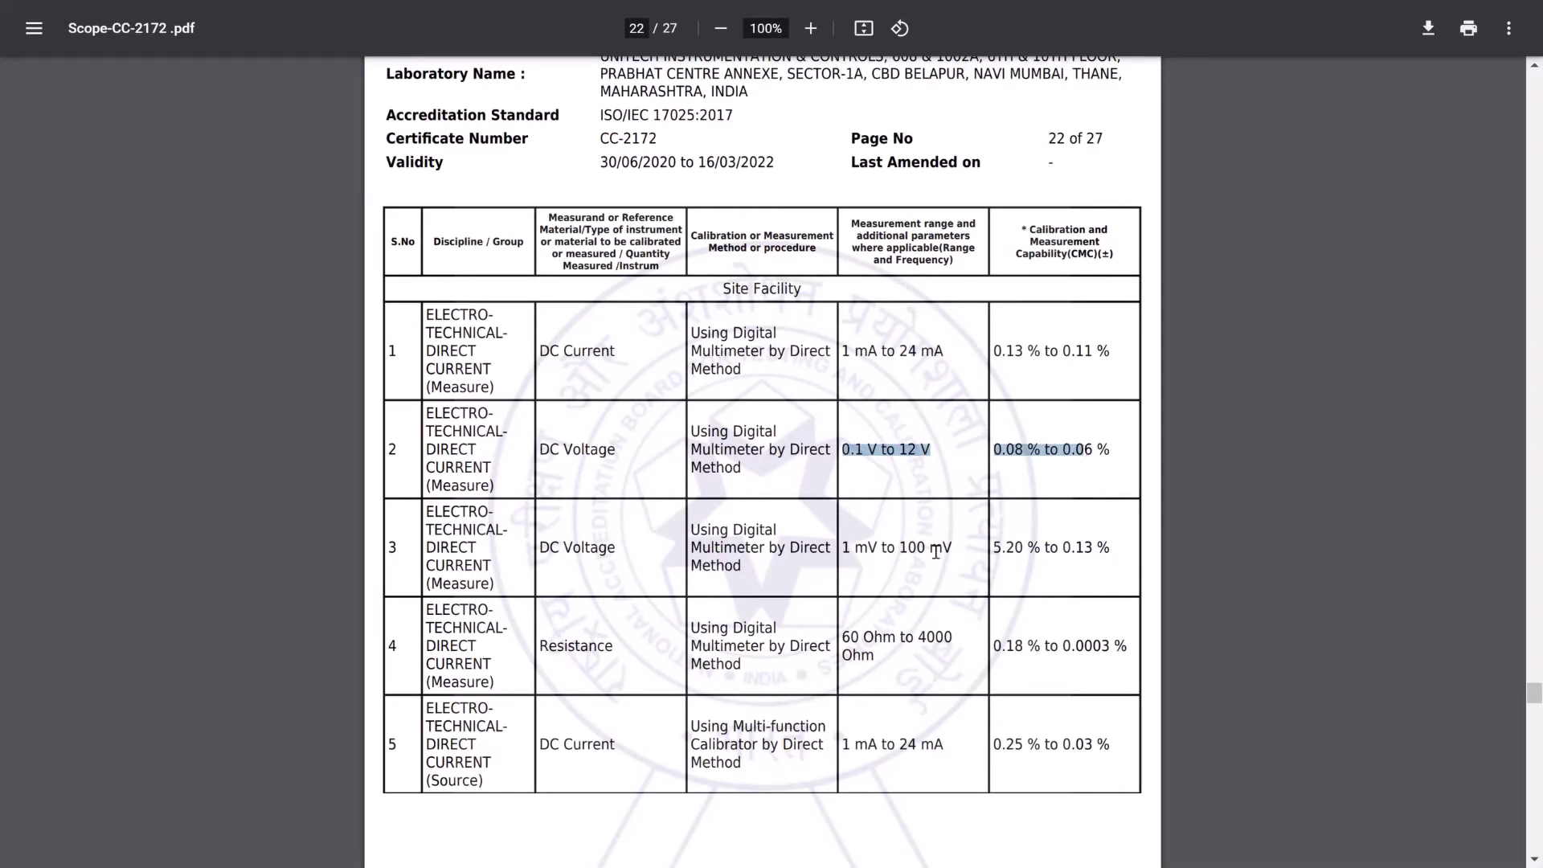
pyautogui.moveTo(868, 554); pyautogui.dragTo(1059, 565)
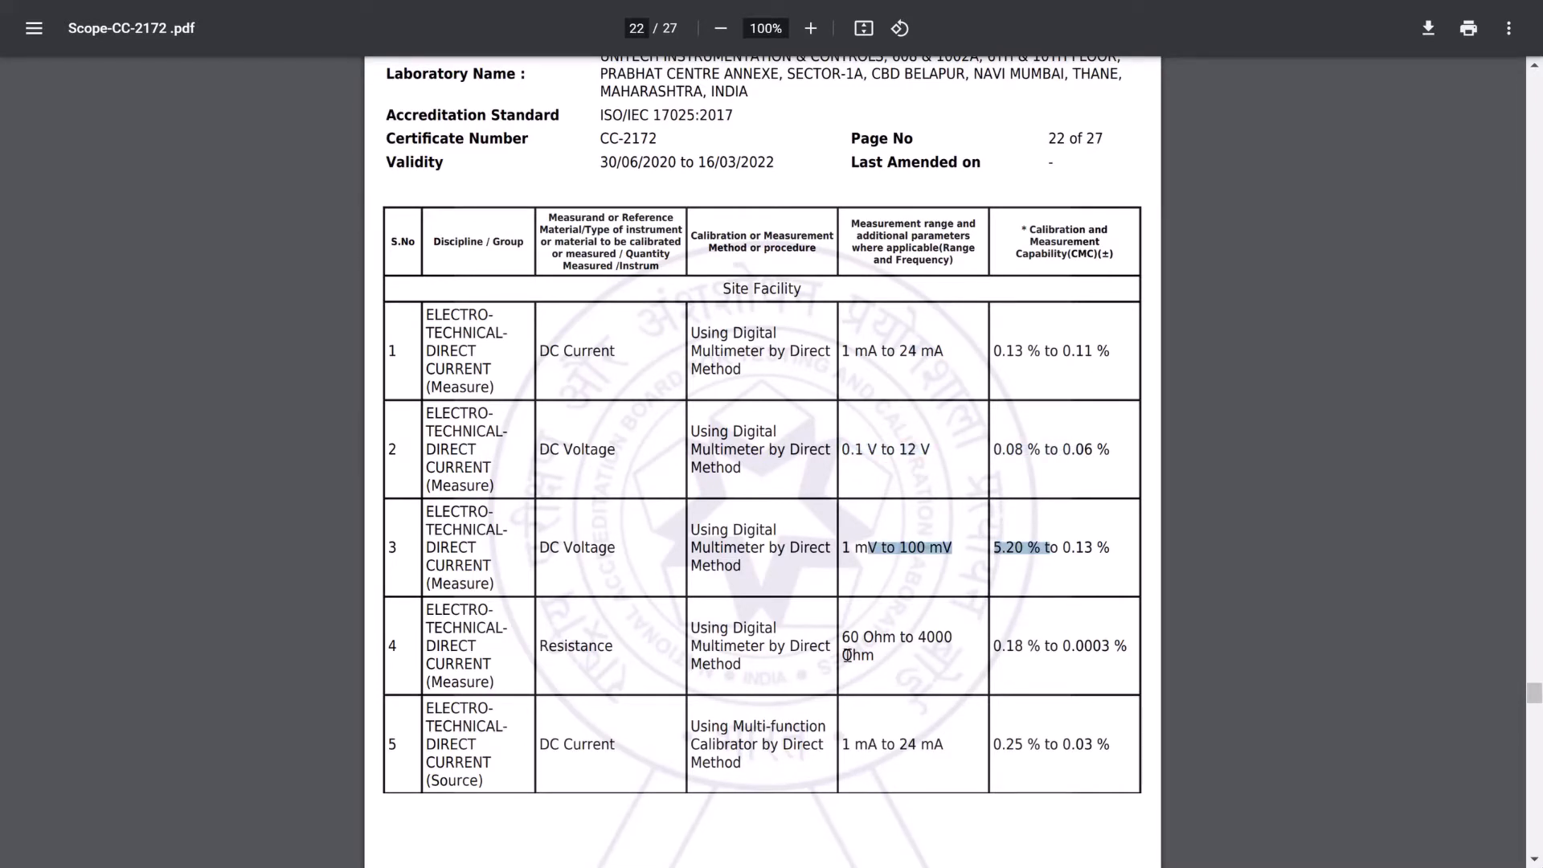
pyautogui.moveTo(845, 652); pyautogui.dragTo(1025, 655)
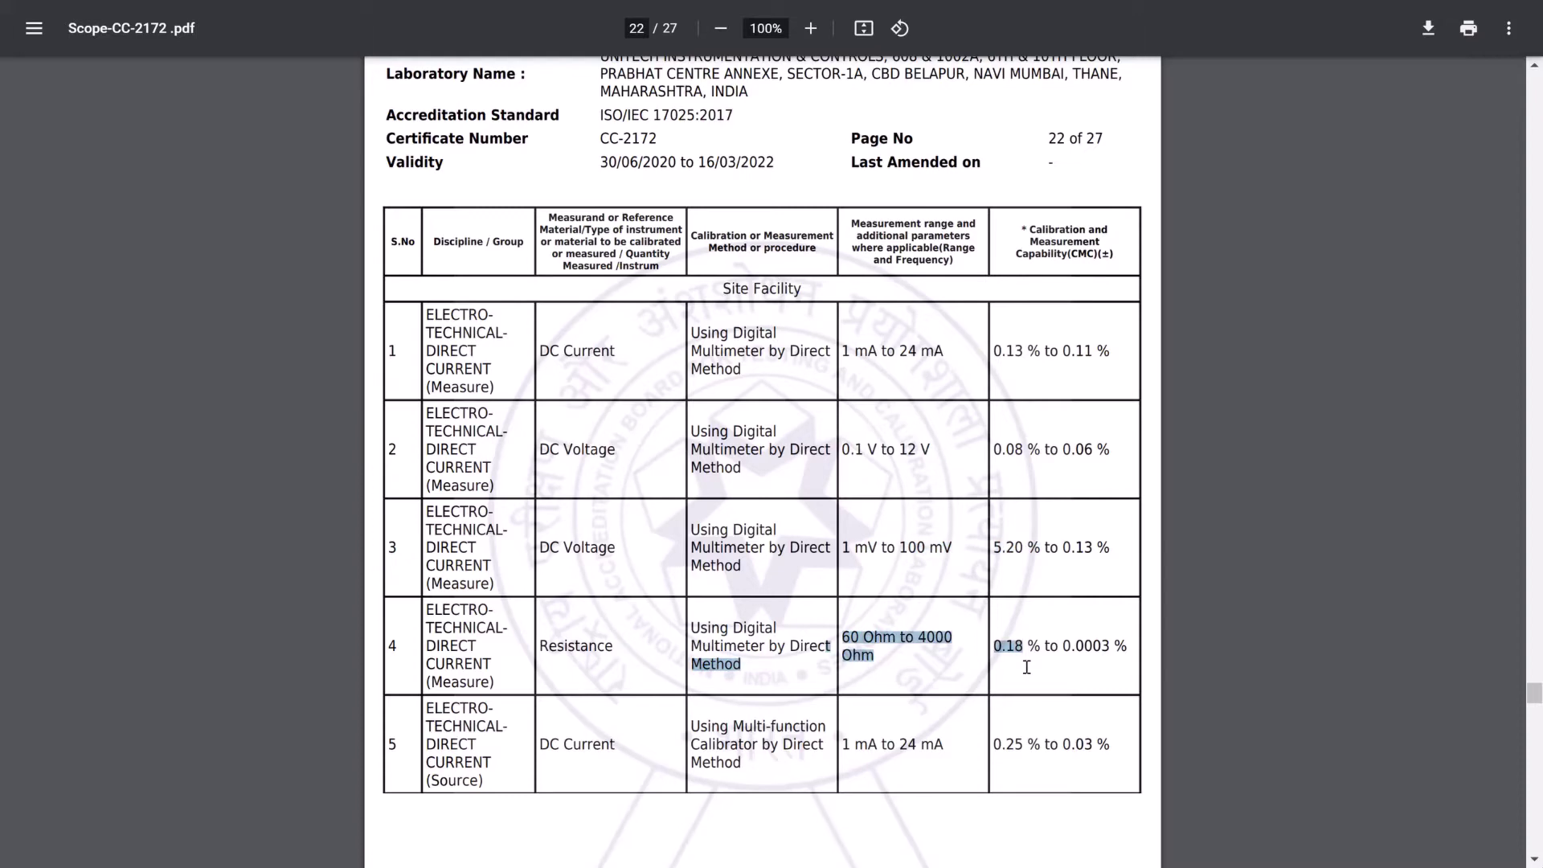
pyautogui.doubleClick(894, 643)
# - Examine the calibration method, temperature range and CMC of the K Type Thermocouple entry in row 10 on page 23
pyautogui.scroll(-3, 895, 645)
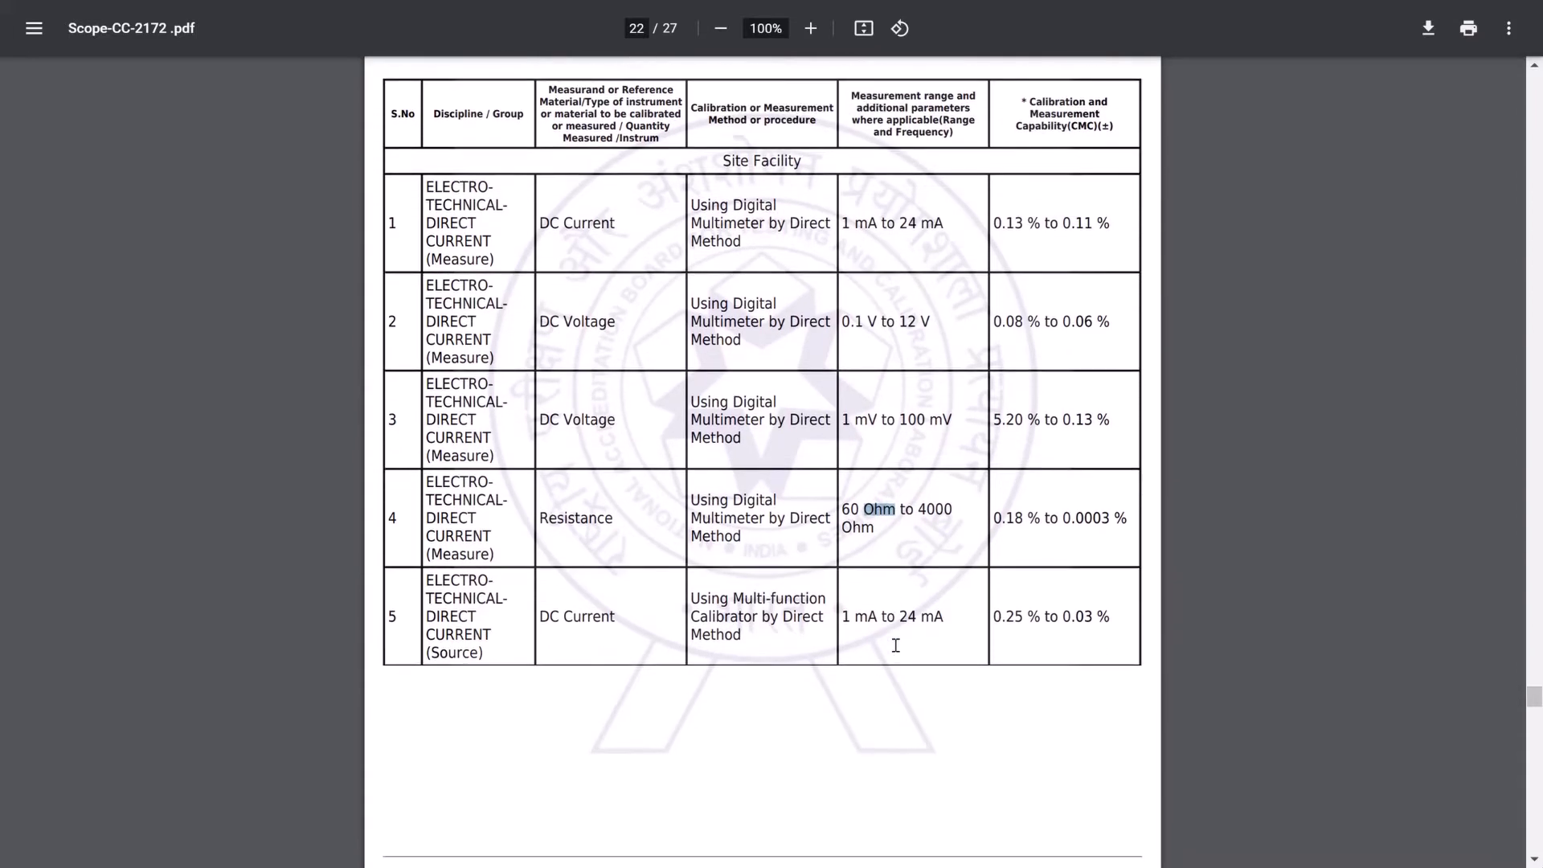
pyautogui.scroll(-7, 895, 645)
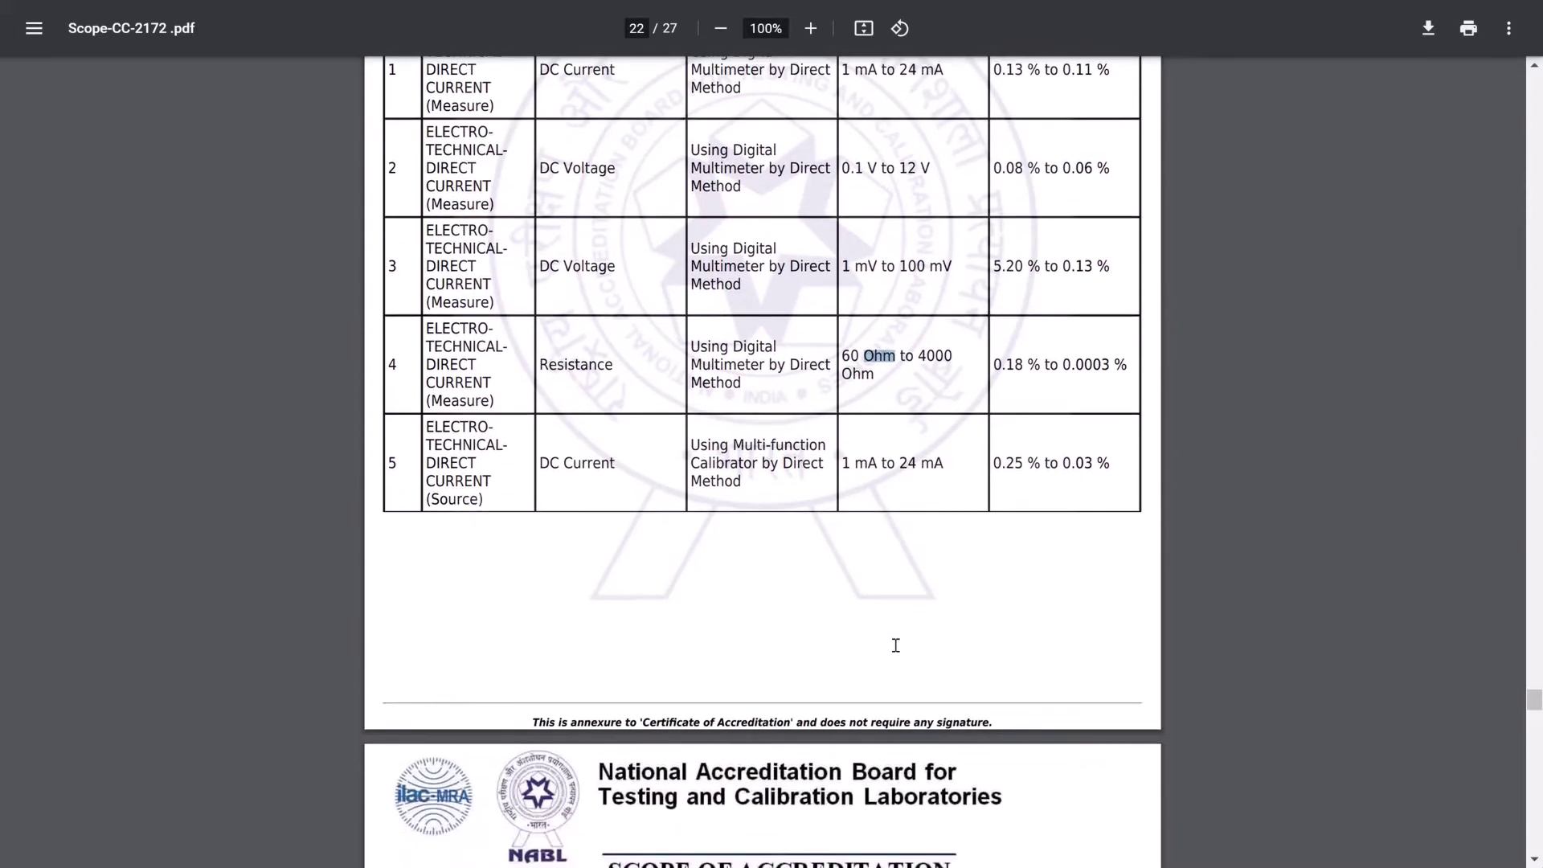
pyautogui.scroll(-5, 895, 645)
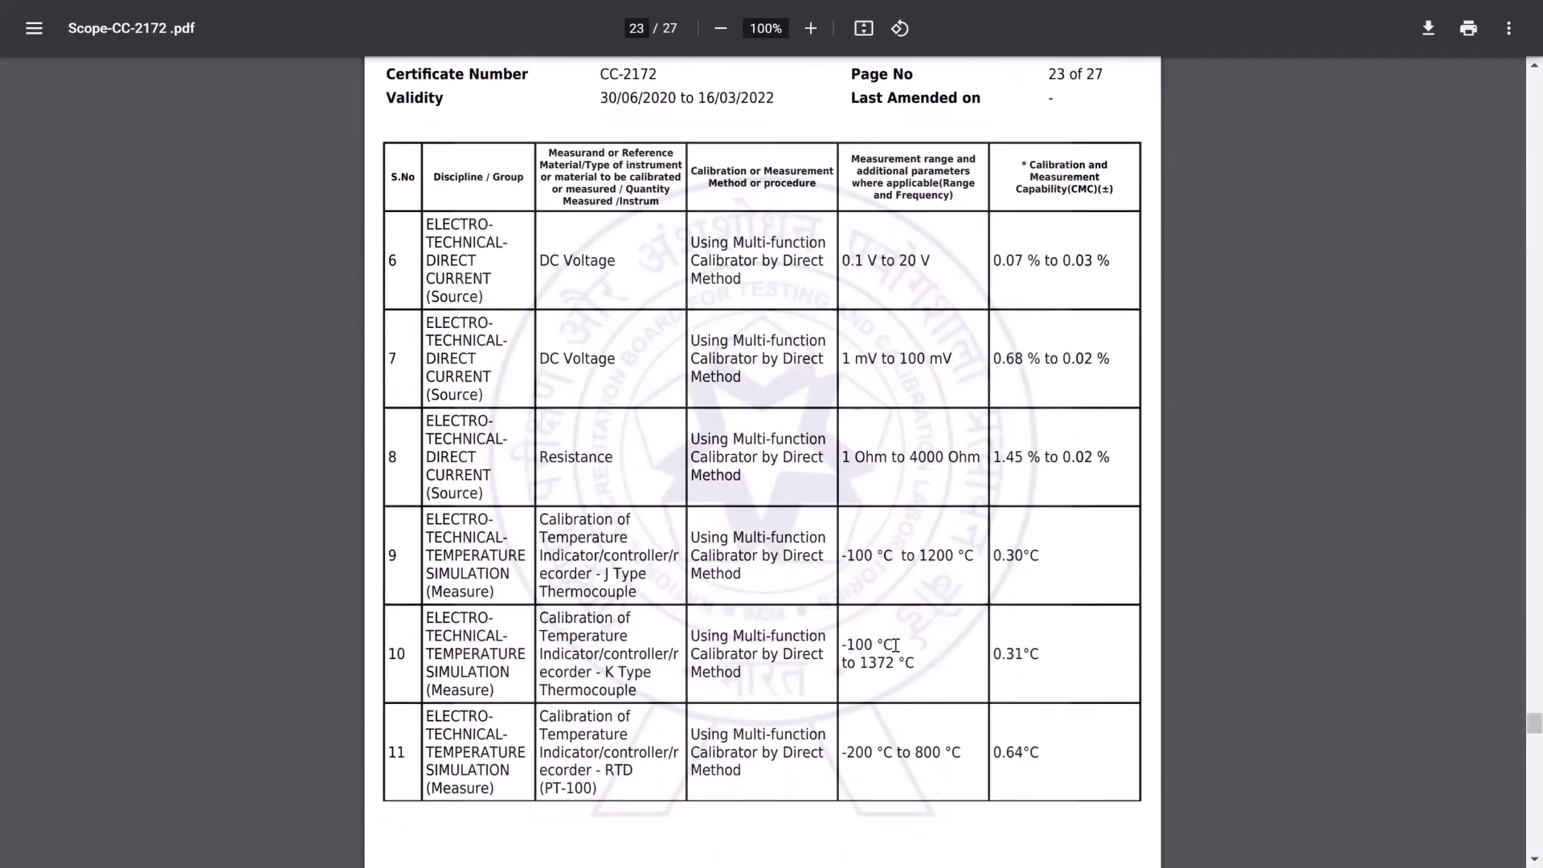
pyautogui.scroll(-2, 895, 645)
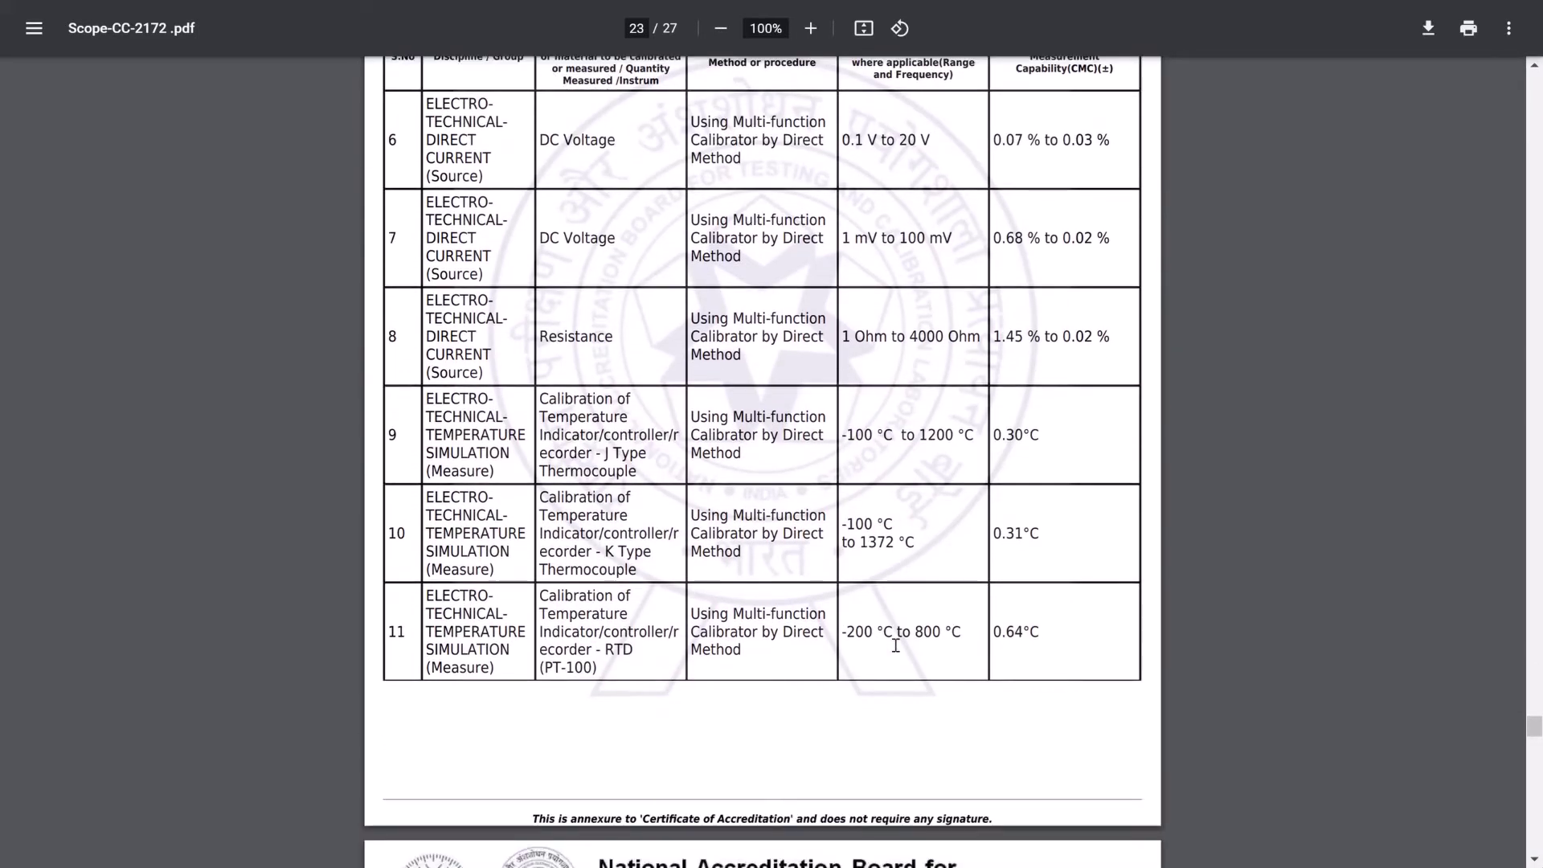
pyautogui.moveTo(699, 521); pyautogui.dragTo(919, 553)
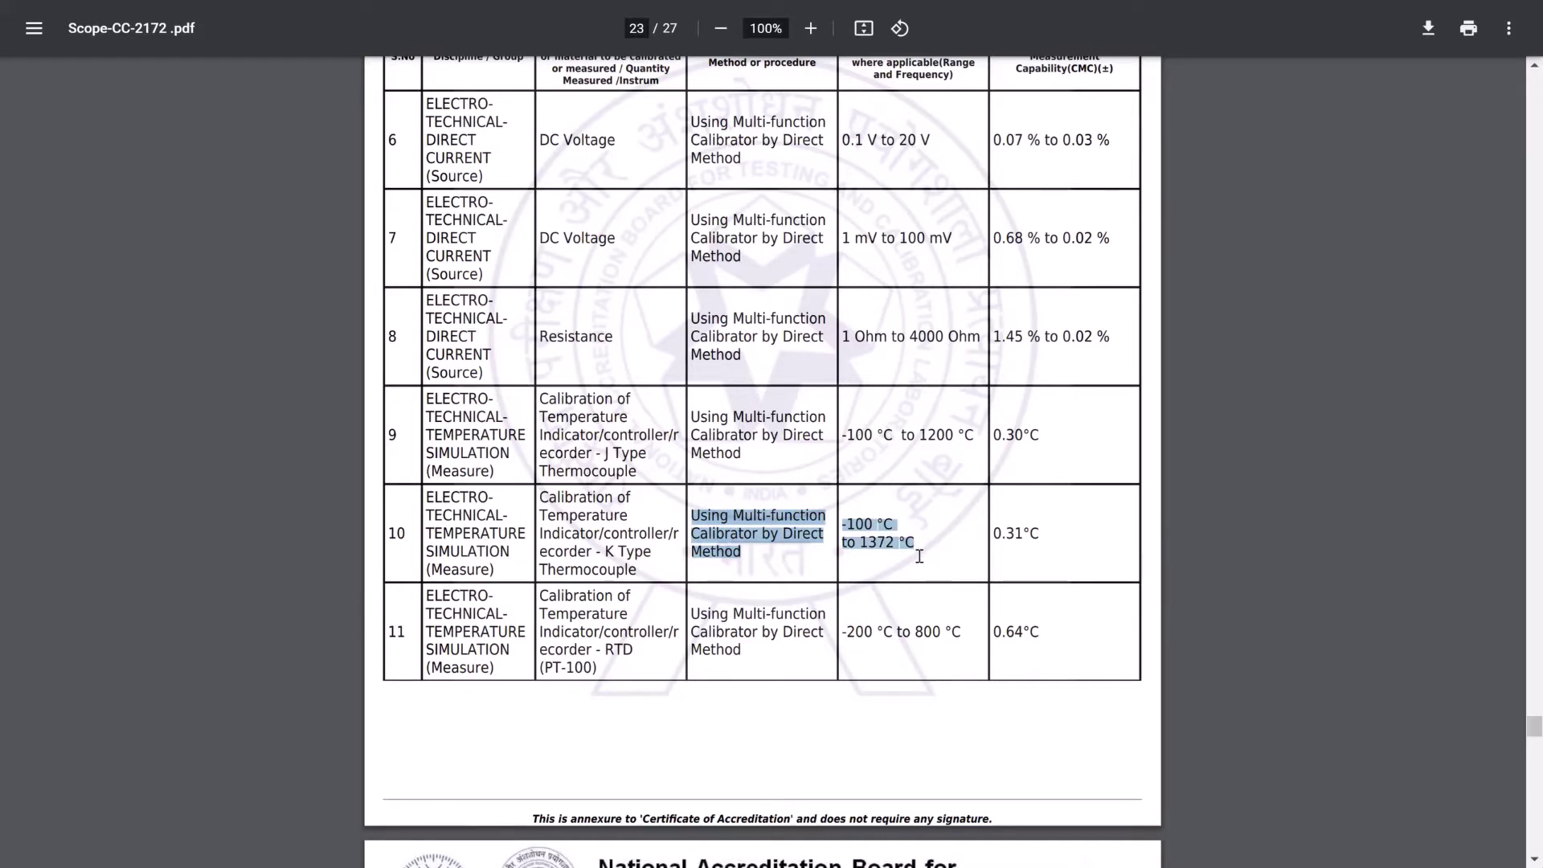
pyautogui.doubleClick(1008, 534)
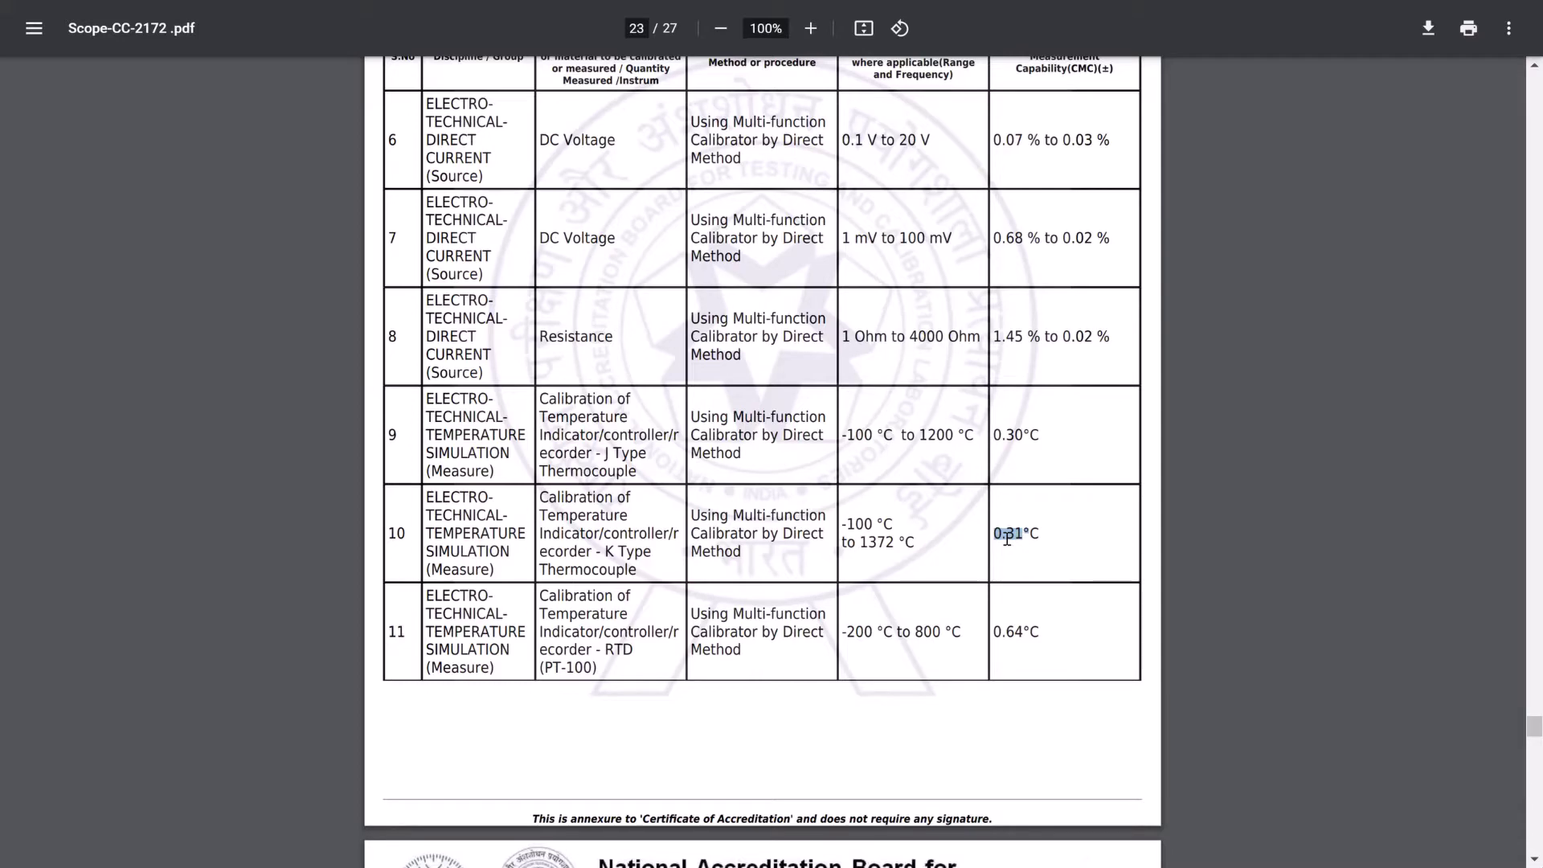
# - In the accreditation form, select the TEMPERATURE SIMULATION group and the Temperature Indicator/Controller parameter, checking its description against row 10 of the PDF
pyautogui.hotkey('alt', 'Tab')
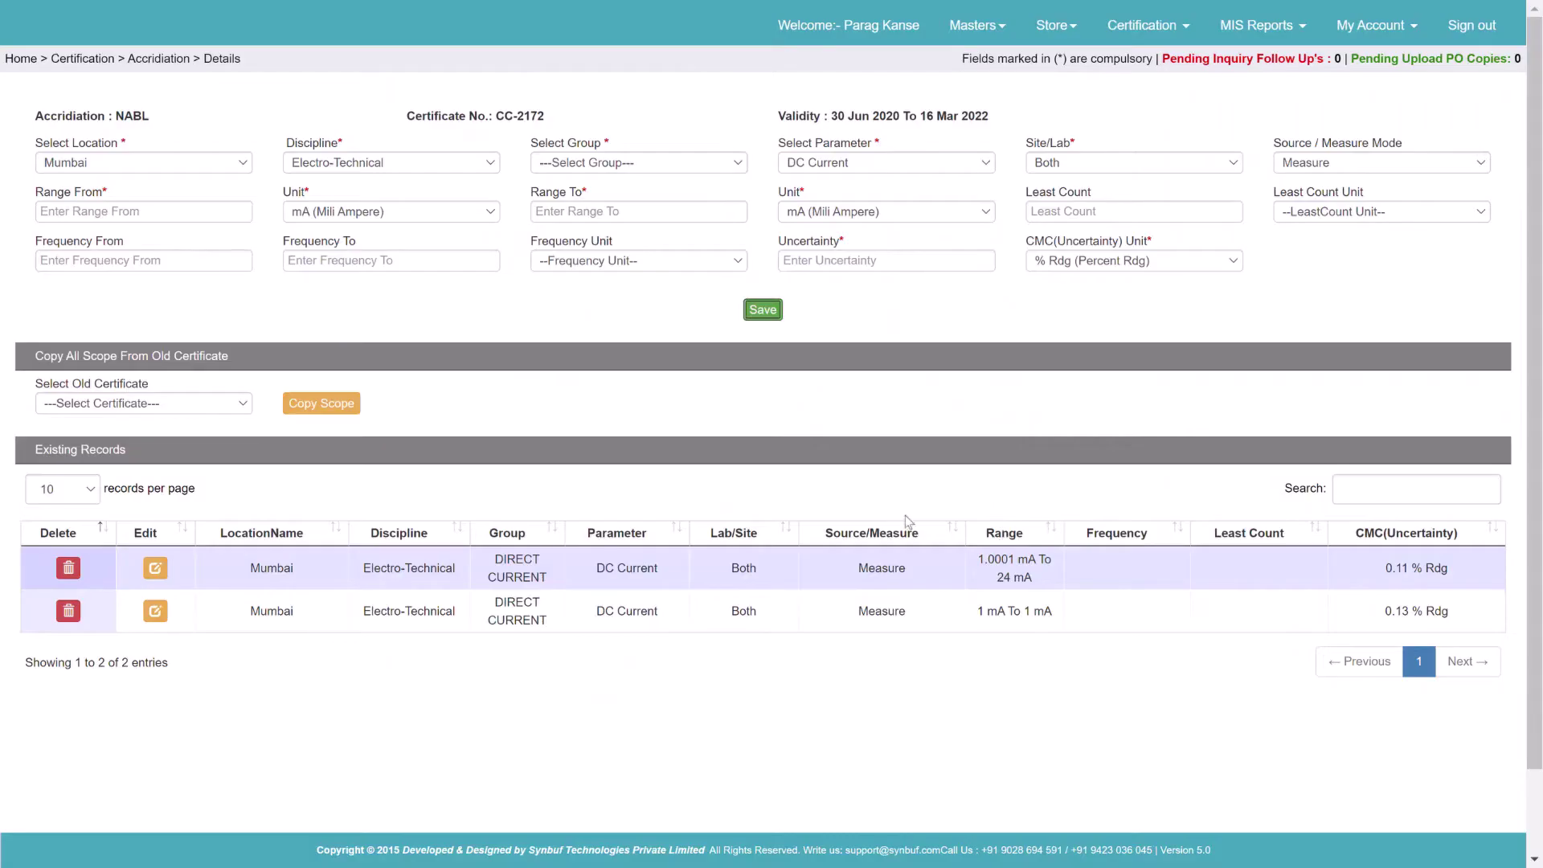
pyautogui.click(657, 160)
pyautogui.press('t')
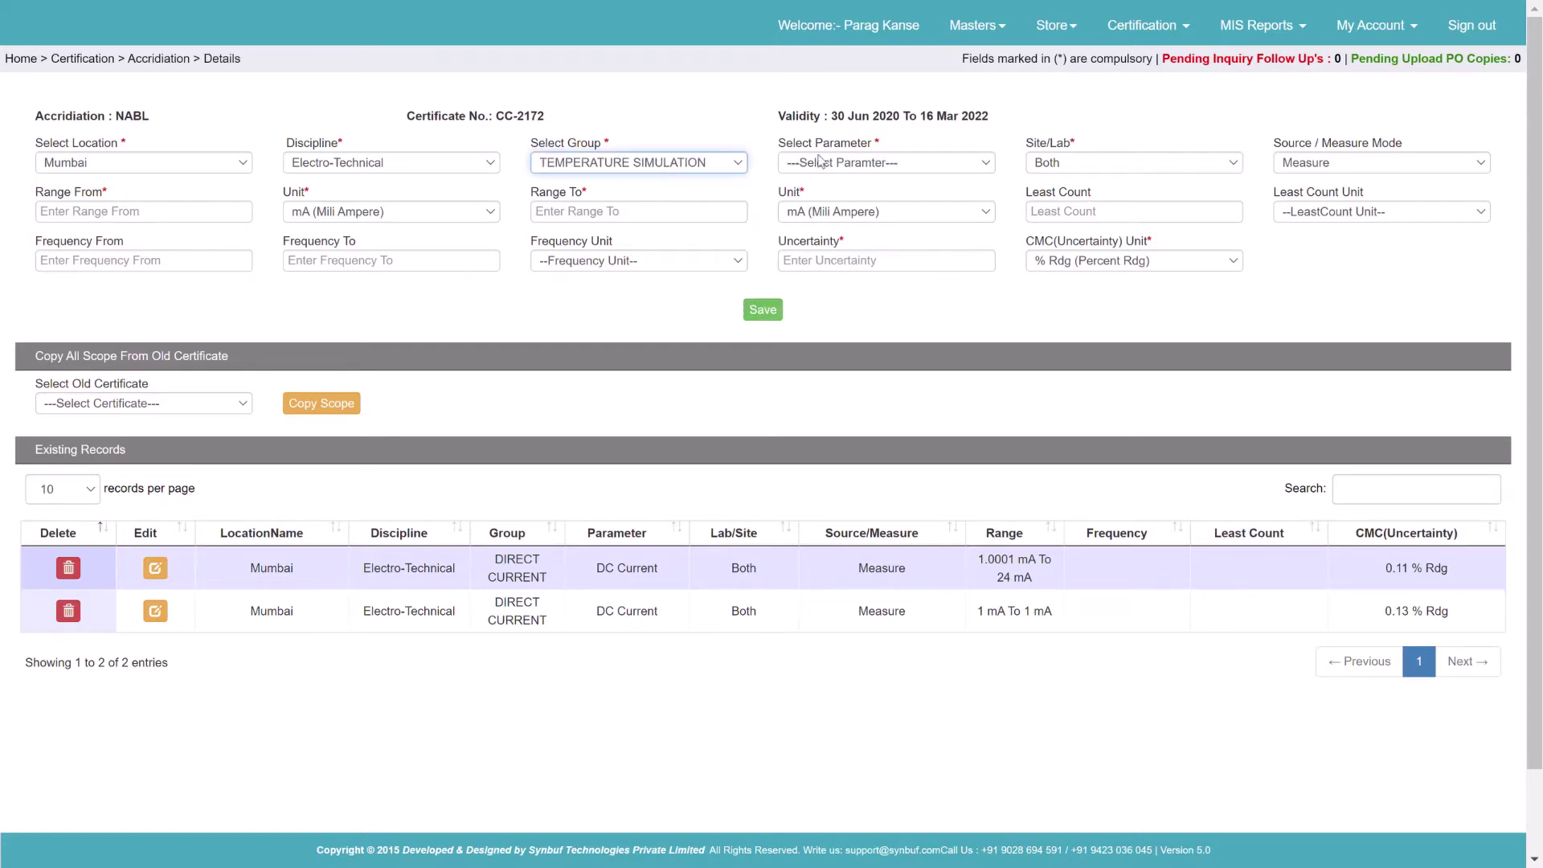
pyautogui.click(820, 161)
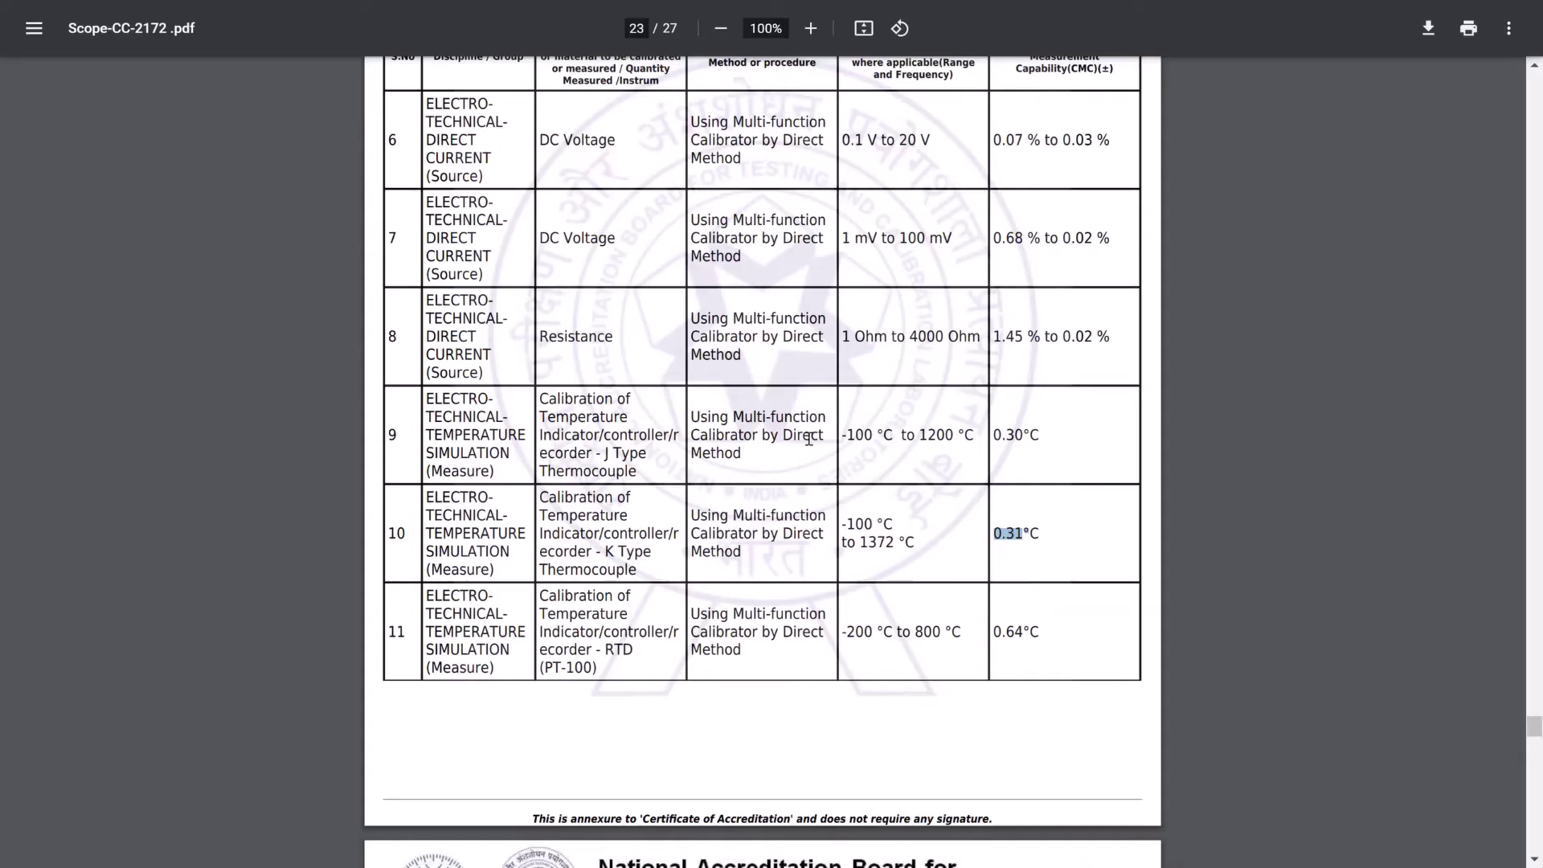
pyautogui.hotkey('alt', 'Tab')
pyautogui.moveTo(540, 497); pyautogui.dragTo(646, 579)
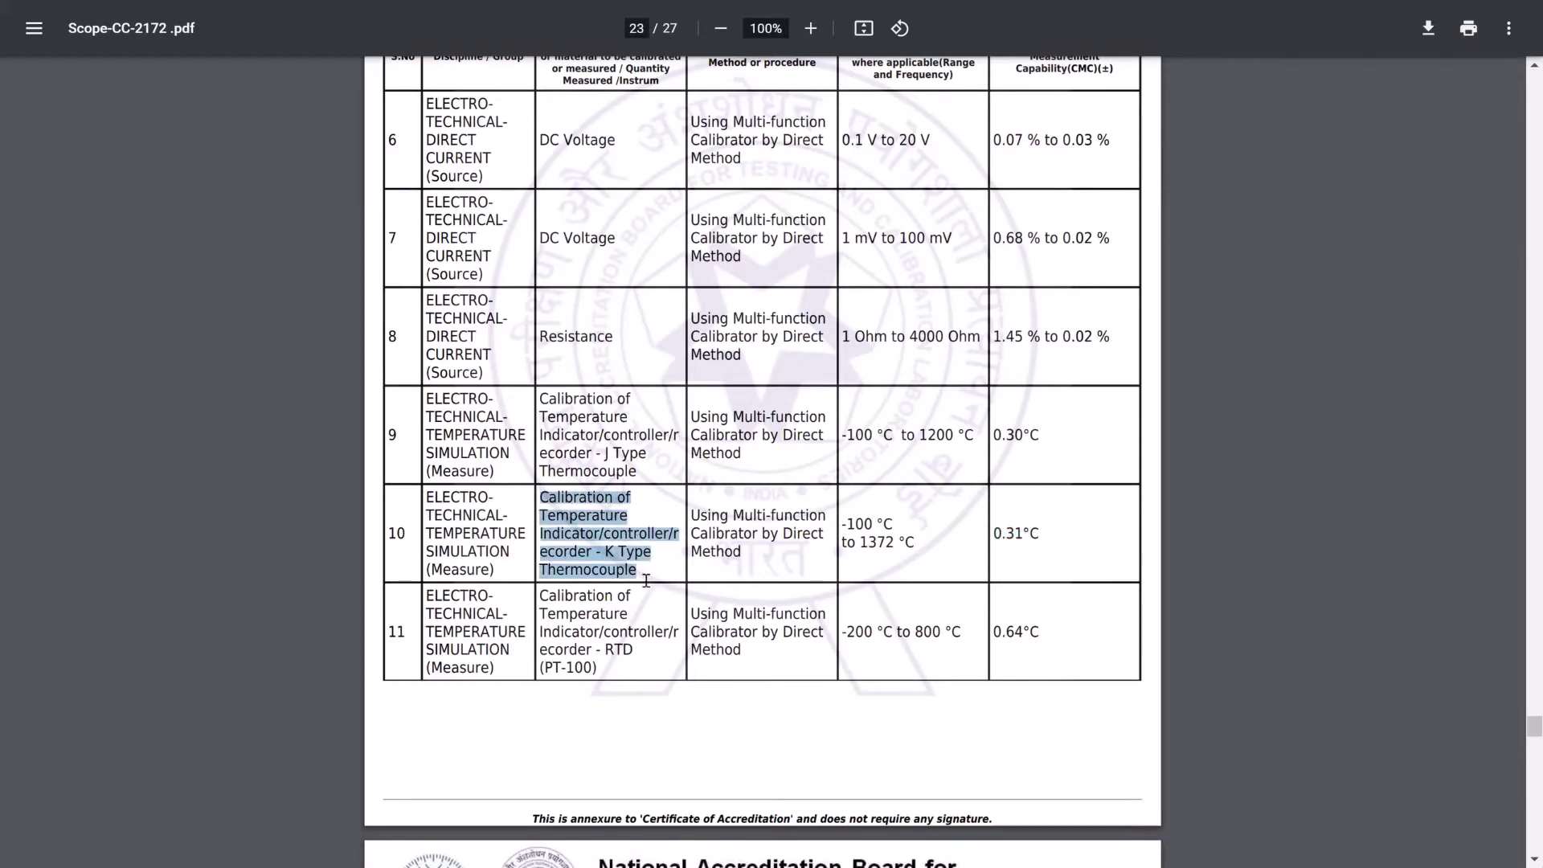
pyautogui.hotkey('alt', 'Tab')
pyautogui.click(938, 164)
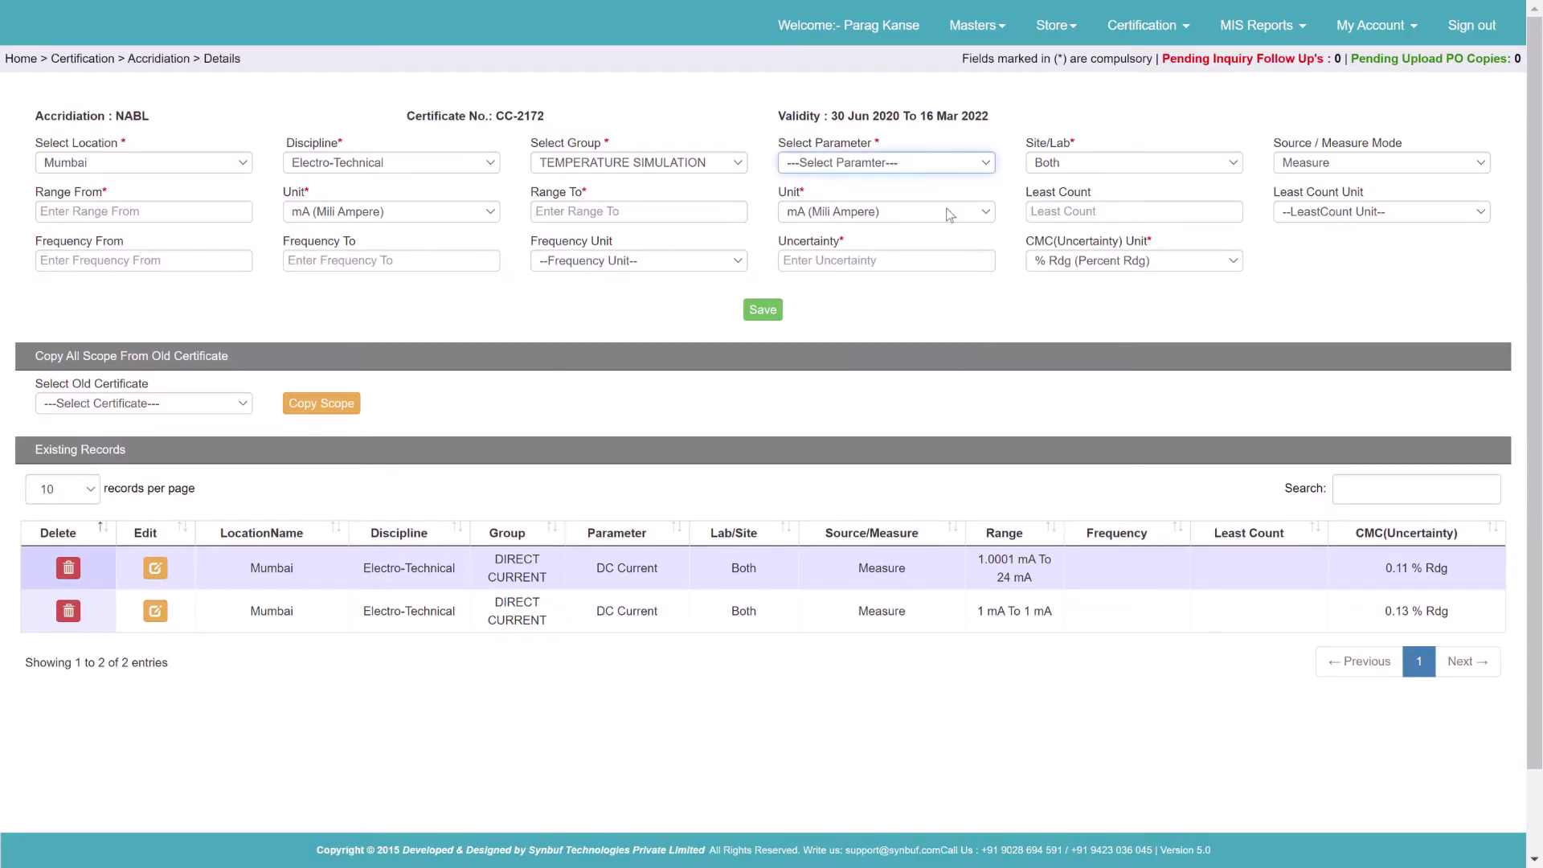
pyautogui.click(953, 247)
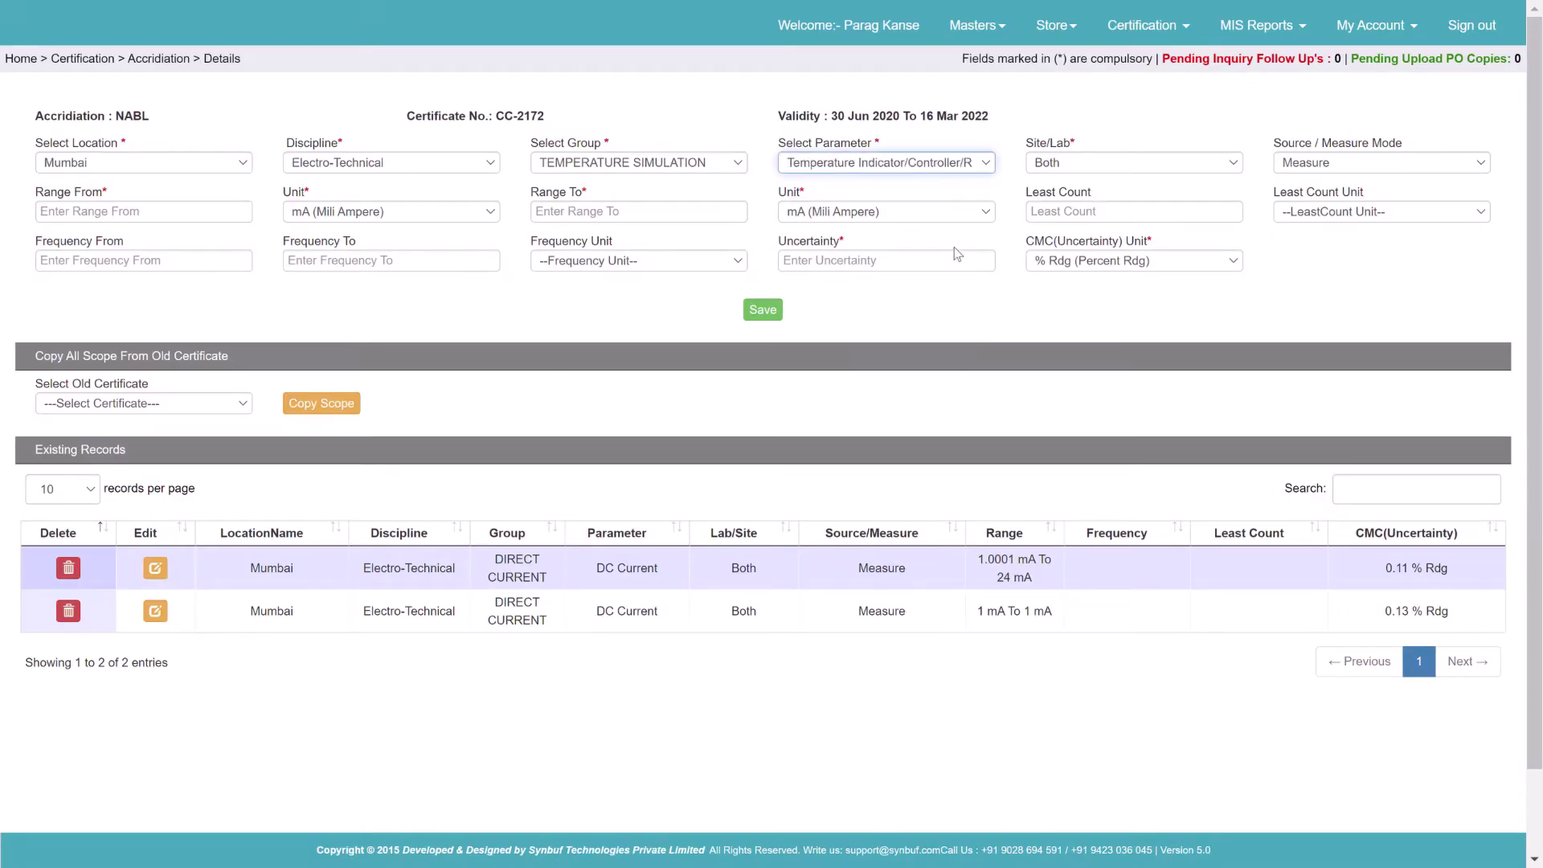
pyautogui.click(1122, 162)
pyautogui.click(855, 387)
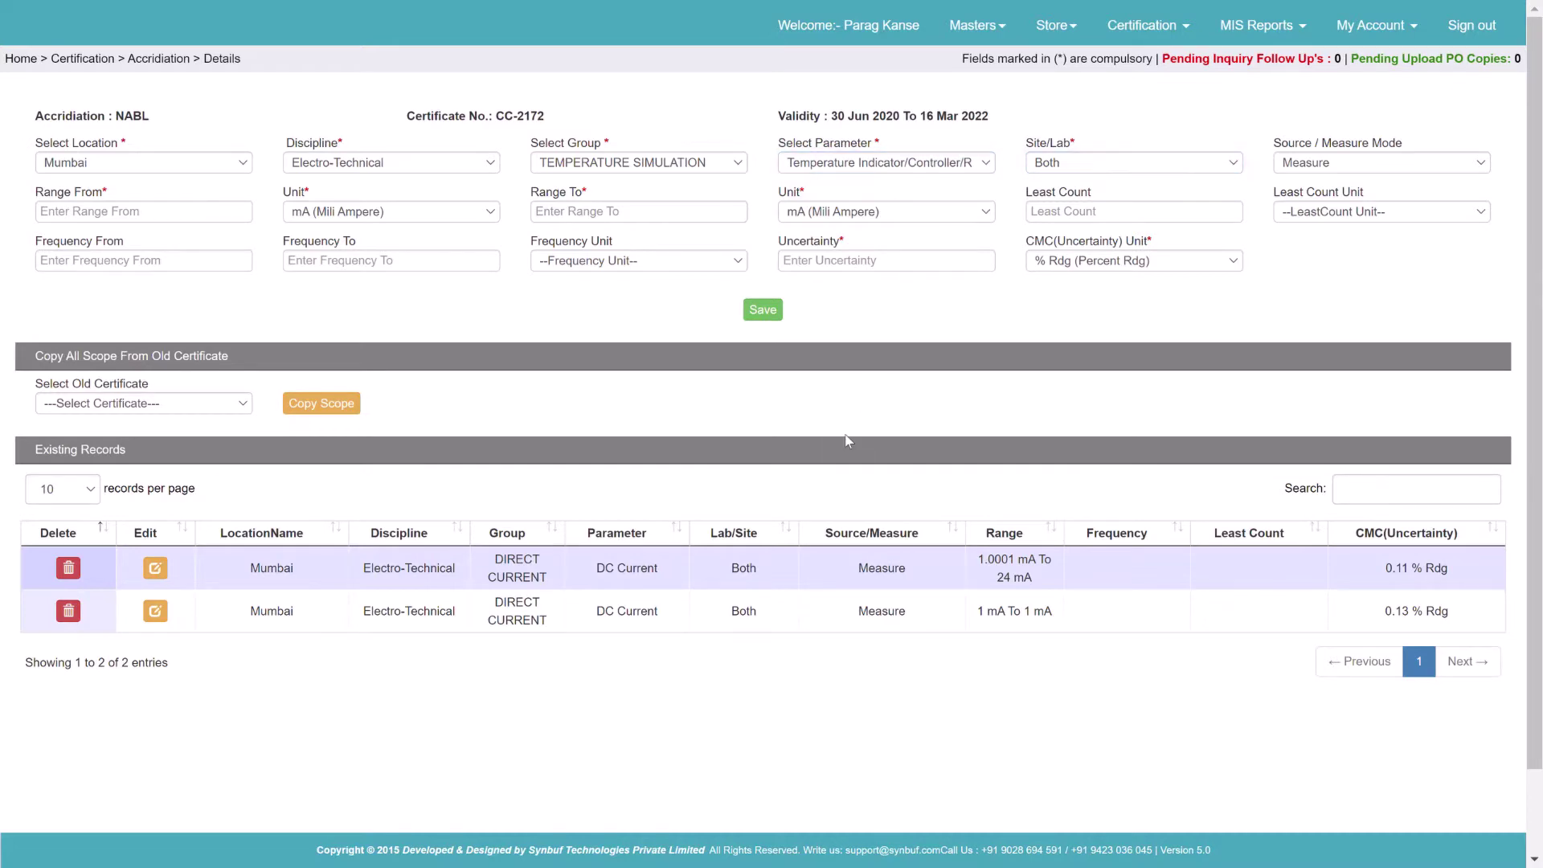
# - Return to the scope PDF and search it for "K ty" to locate the K Type thermocouple entries
pyautogui.hotkey('alt', 'Tab')
pyautogui.moveTo(540, 498); pyautogui.dragTo(651, 576)
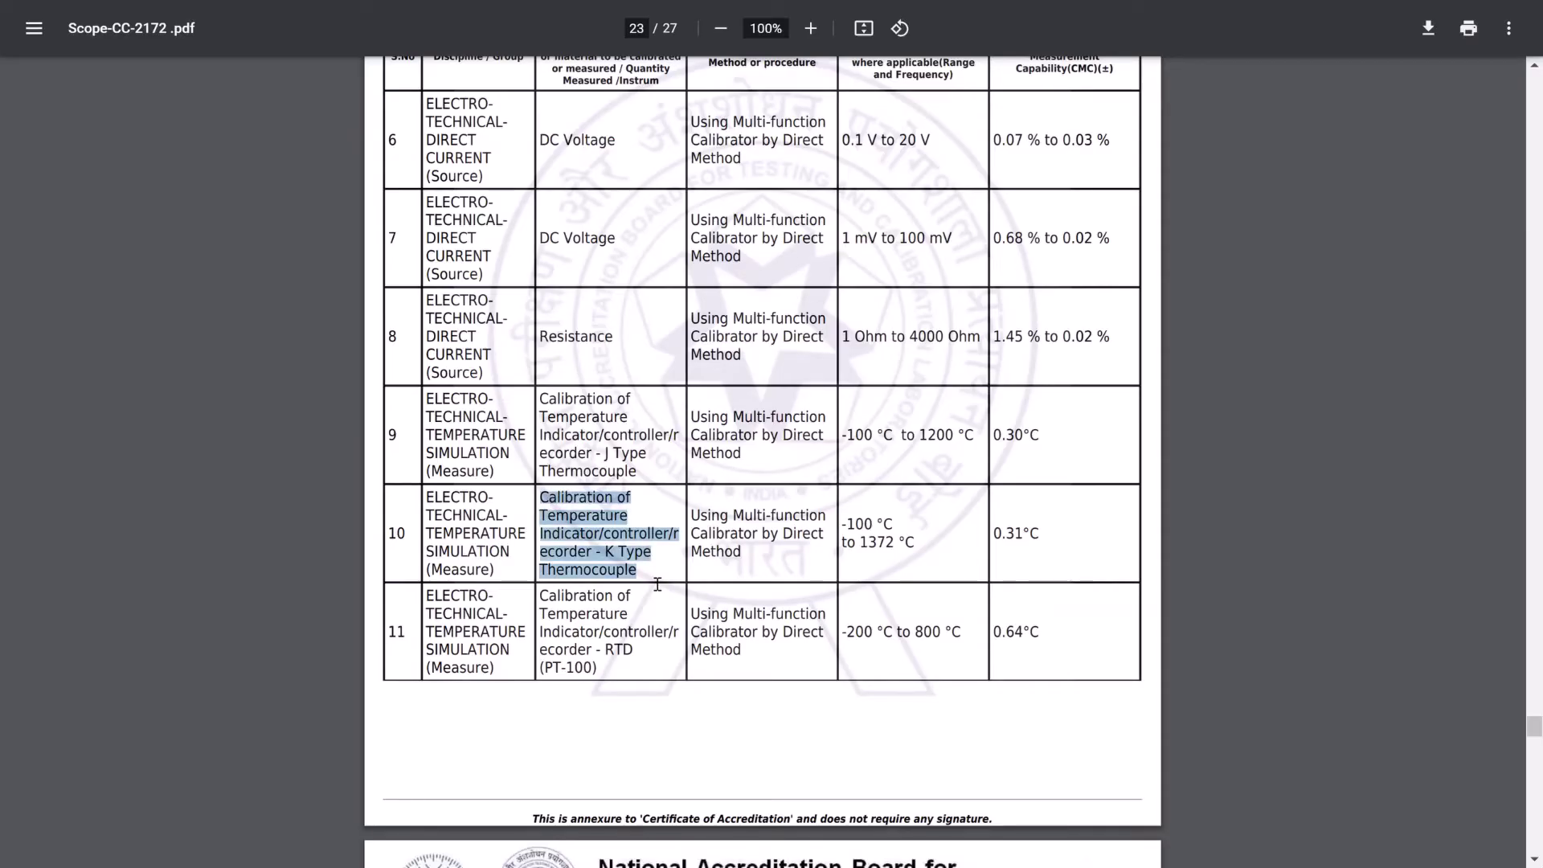
pyautogui.hotkey('ctrl', 'f')
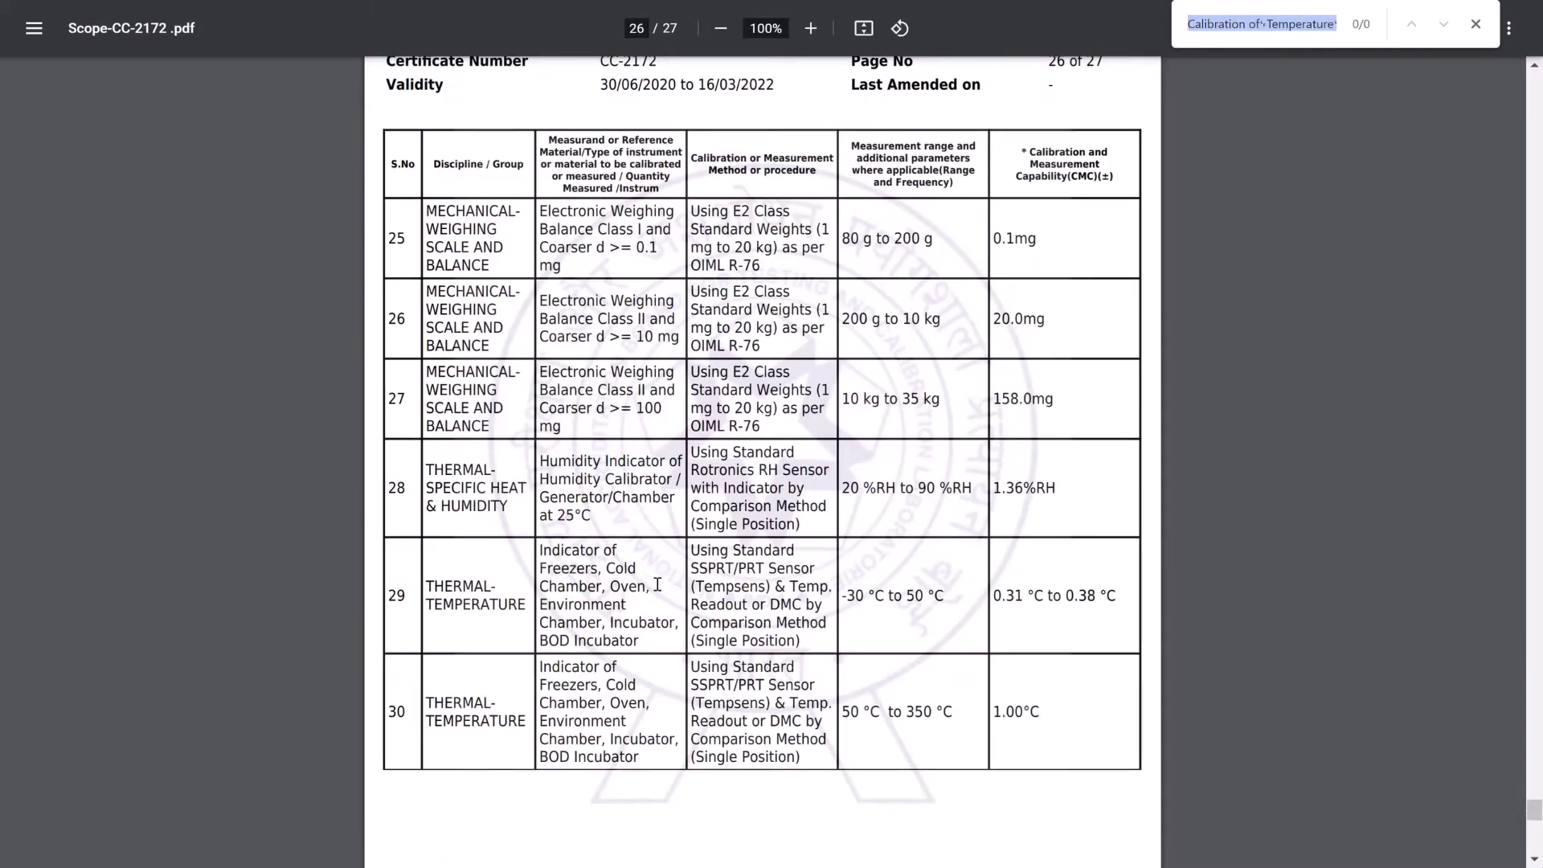
pyautogui.press('Right')
pyautogui.press('BackSpace')
pyautogui.press('BackSpace')
pyautogui.press('BackSpace')
pyautogui.press('BackSpace')
pyautogui.press('BackSpace')
pyautogui.press('BackSpace')
pyautogui.press('BackSpace')
pyautogui.press('BackSpace')
pyautogui.press('BackSpace')
pyautogui.press('BackSpace')
pyautogui.press('BackSpace')
pyautogui.press('BackSpace')
pyautogui.press('BackSpace')
pyautogui.press('BackSpace')
pyautogui.press('BackSpace')
pyautogui.press('BackSpace')
pyautogui.press('BackSpace')
pyautogui.press('BackSpace')
pyautogui.press('BackSpace')
pyautogui.press('BackSpace')
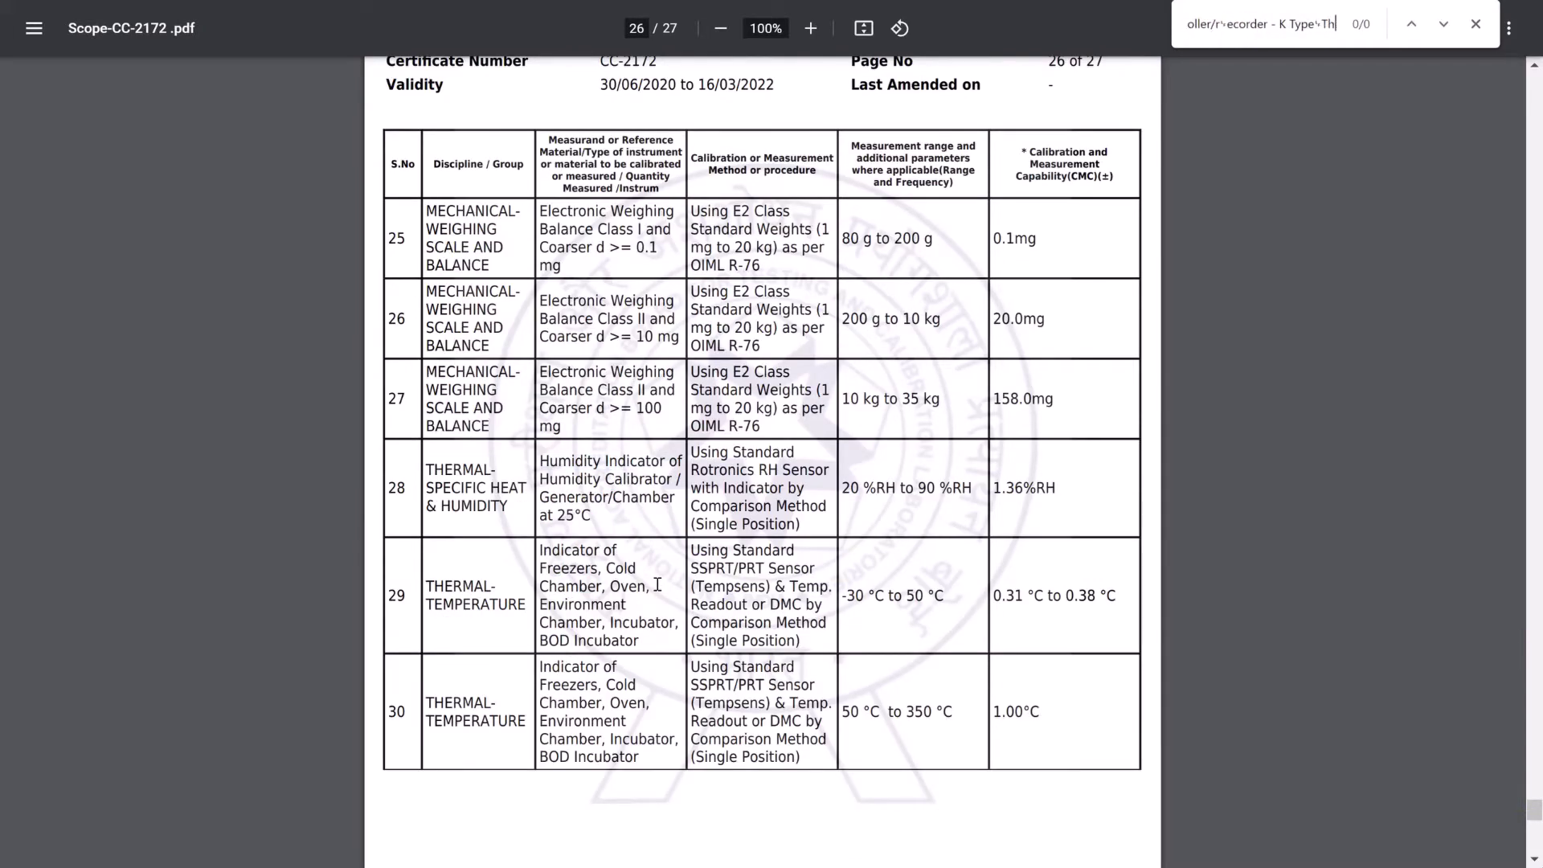
pyautogui.press('BackSpace')
pyautogui.press('BackSpace')
pyautogui.press('BackSpace')
pyautogui.press('BackSpace')
pyautogui.hotkey('ctrl', 'a')
pyautogui.write('K ty')
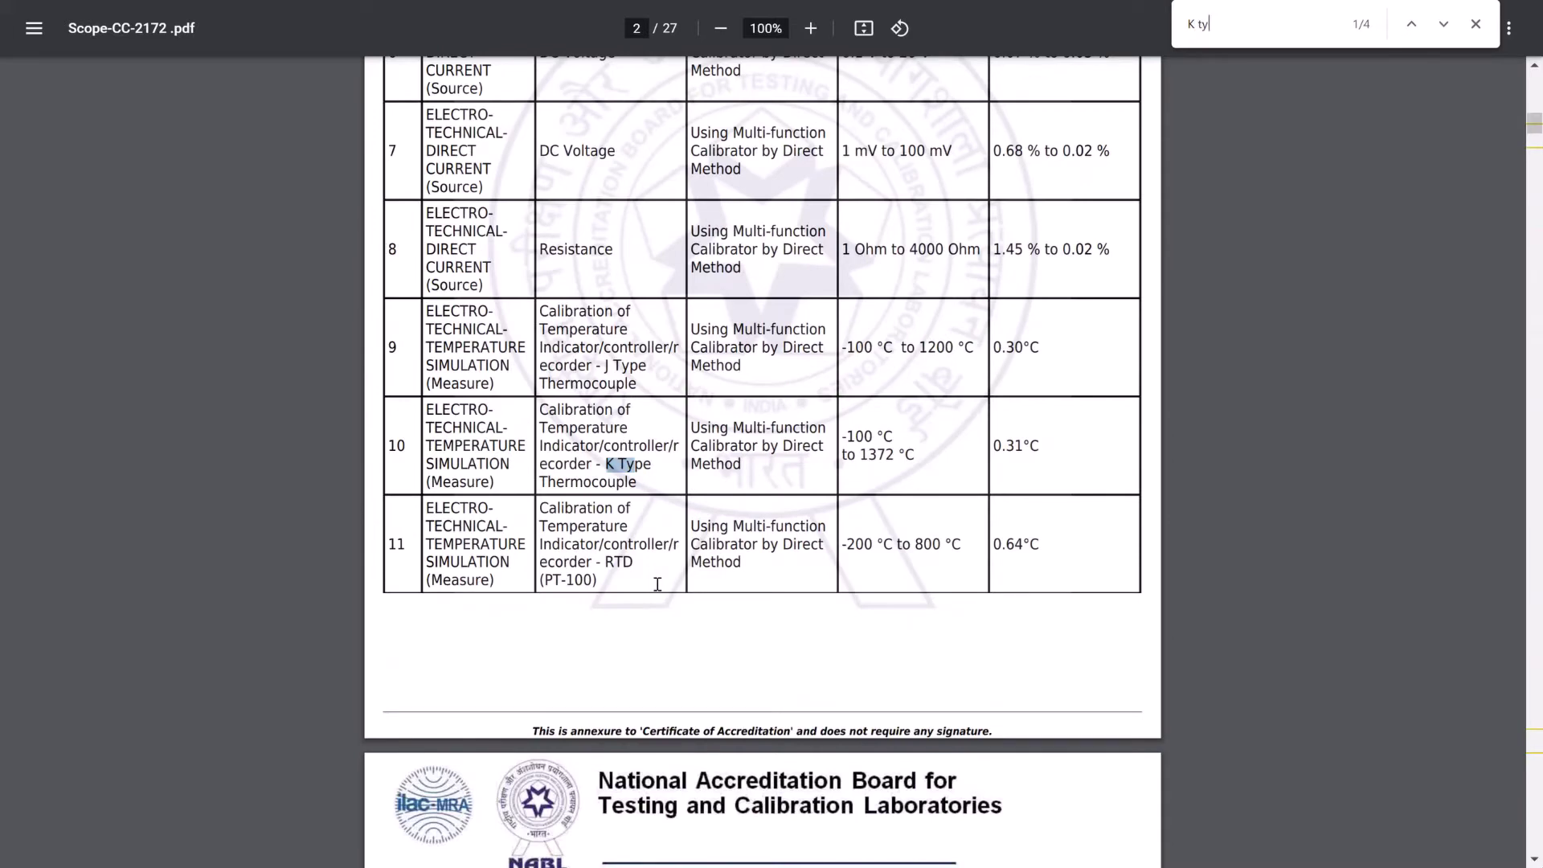
# - Step through the K Type matches to compare their ranges and CMC values for source, measure, lab and site, and close the search
pyautogui.press('Return')
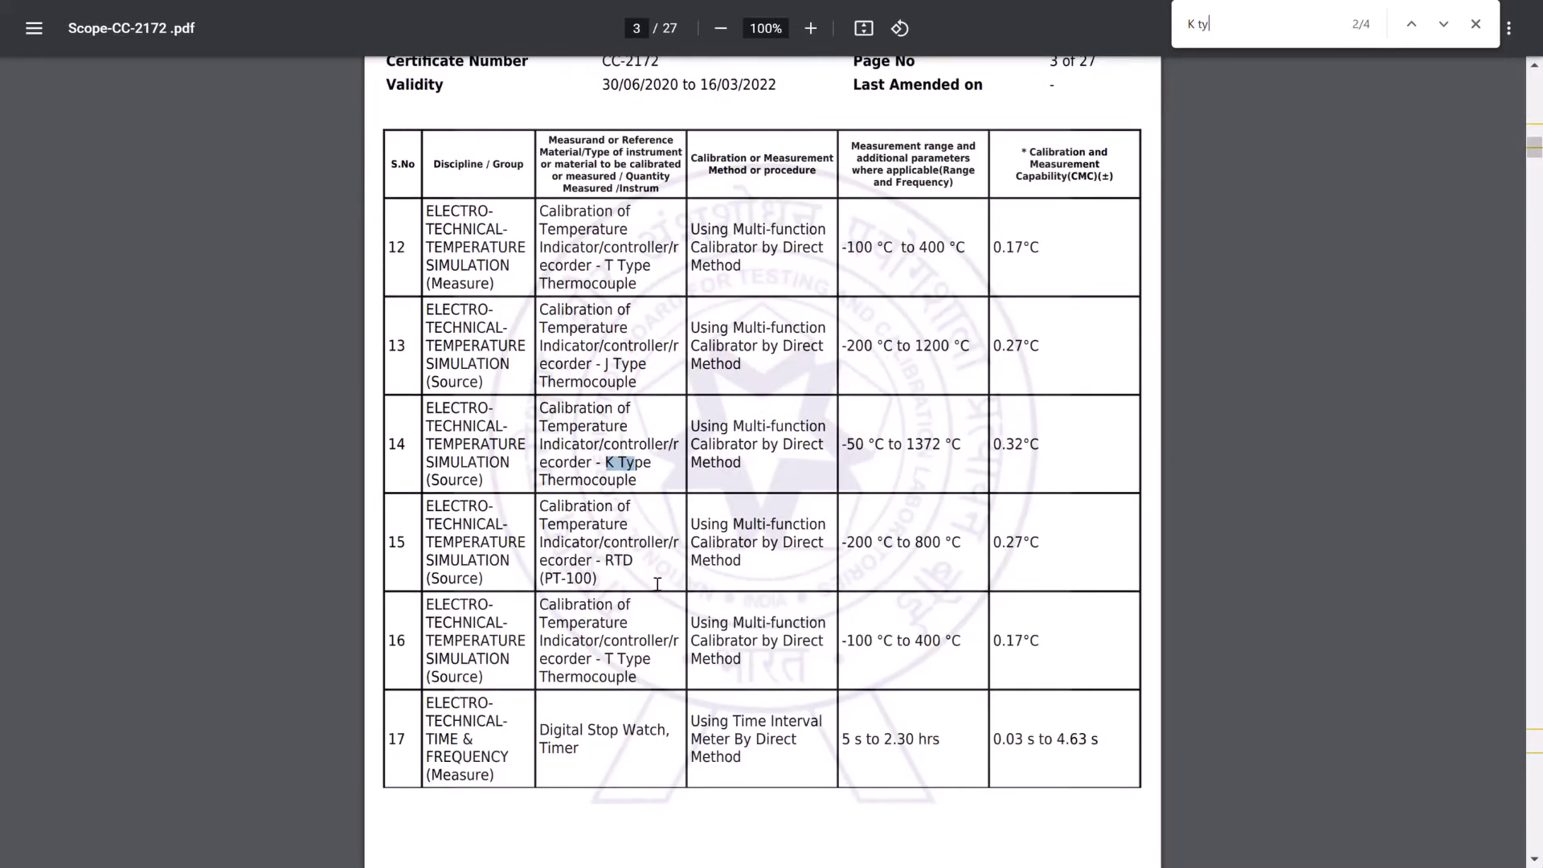
pyautogui.press('Return')
pyautogui.press('Return')
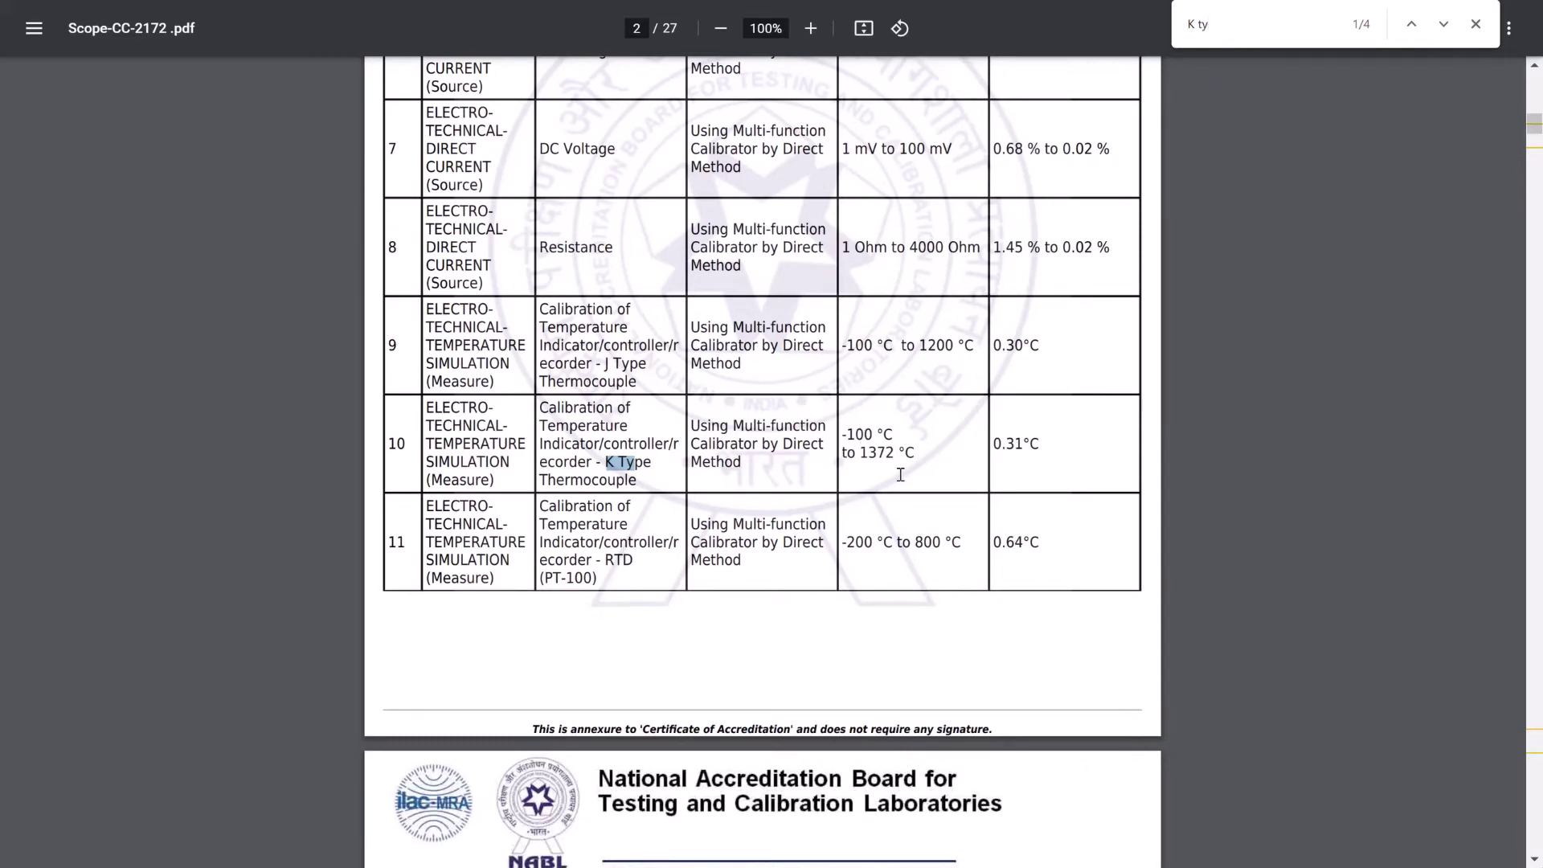
pyautogui.press('Return')
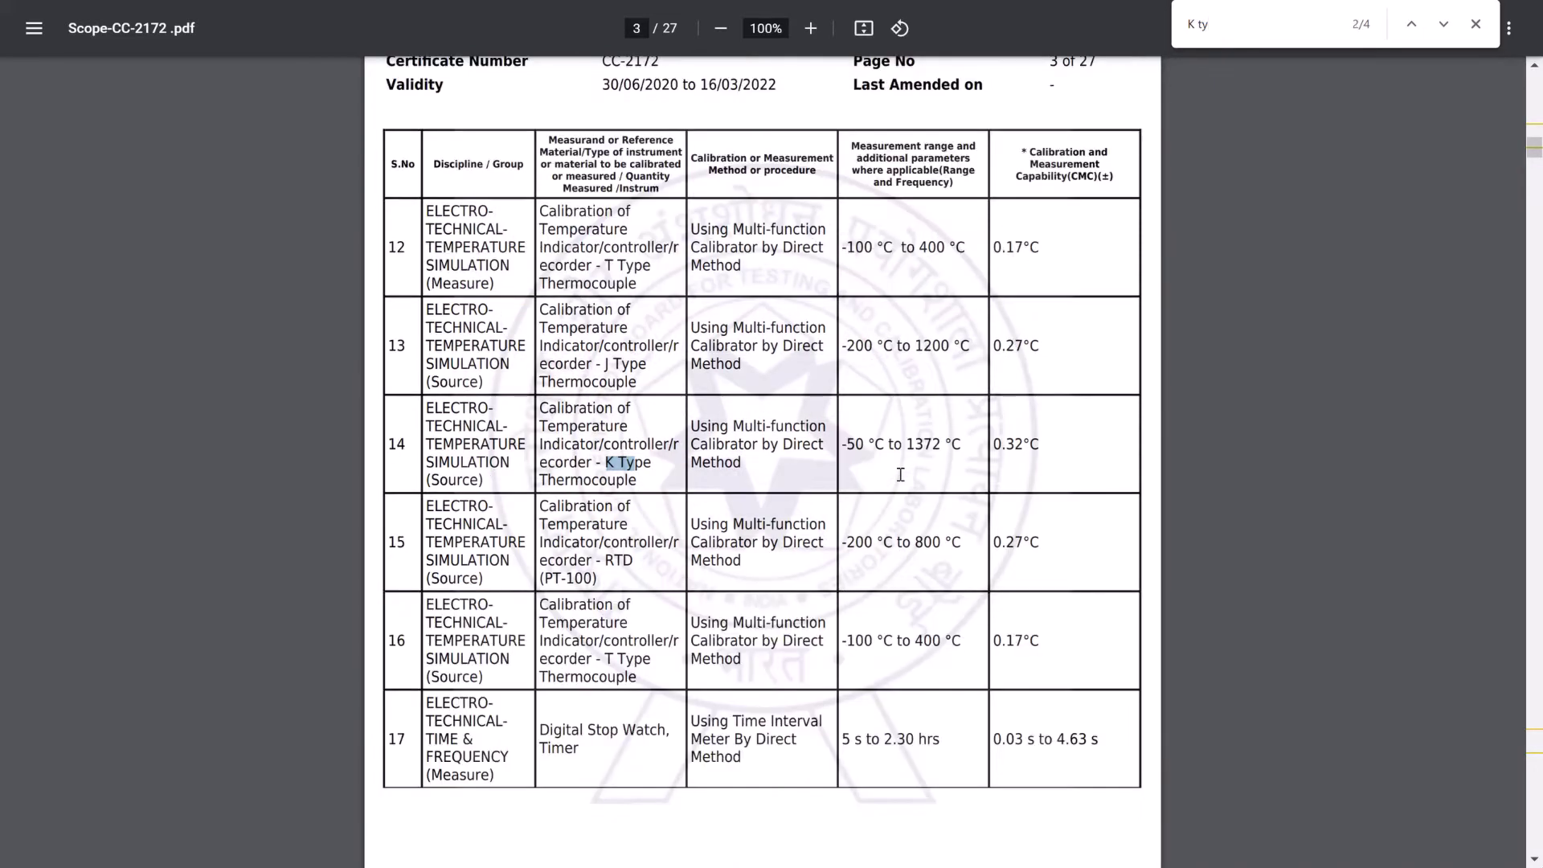
pyautogui.press('Return')
pyautogui.press('Return')
pyautogui.hotkey('shift', 'Return')
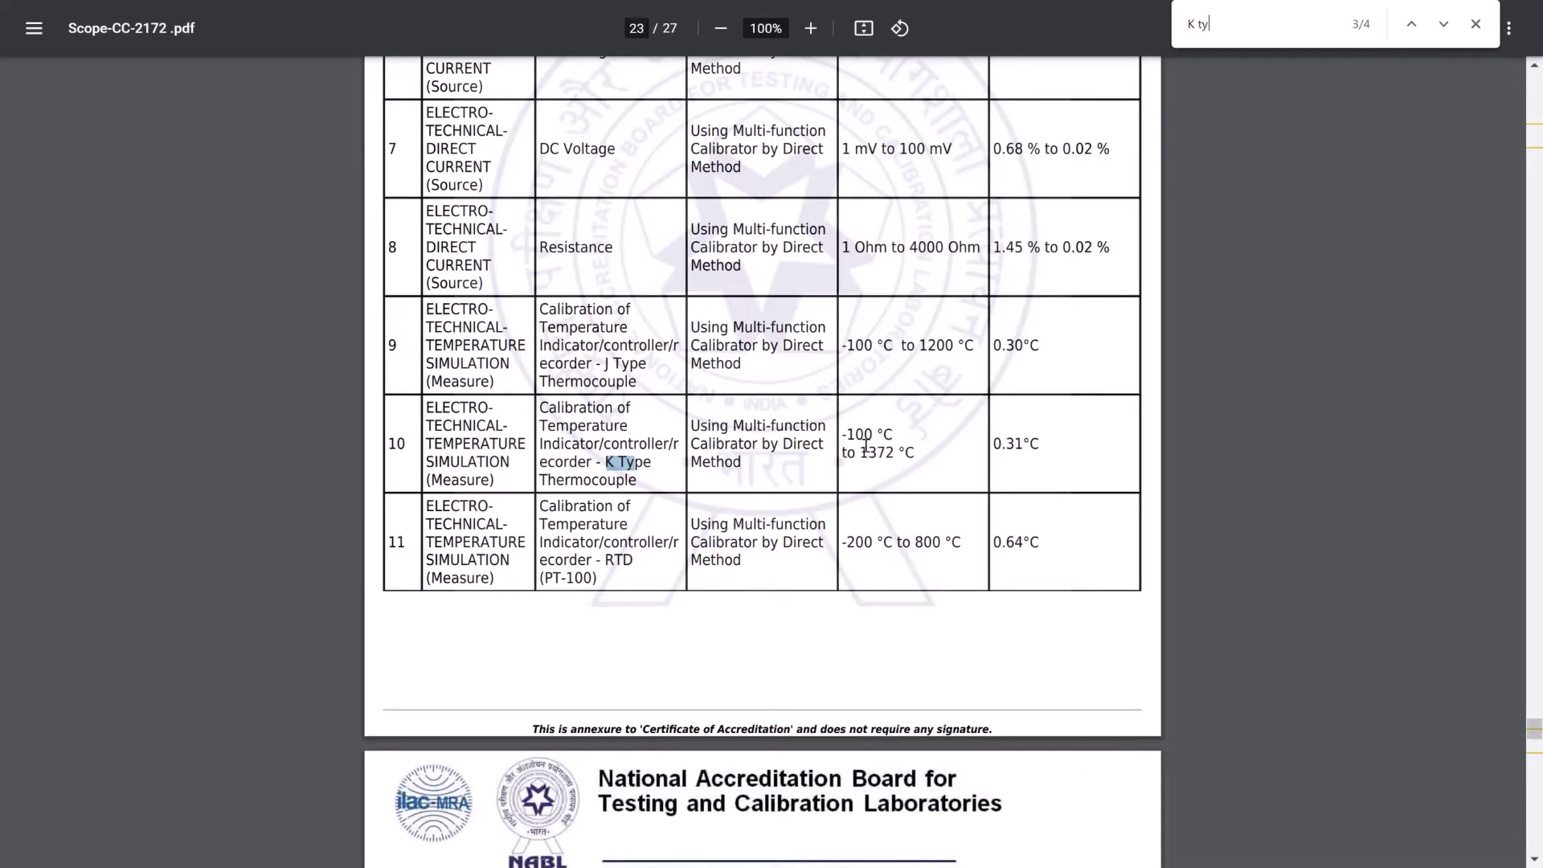
pyautogui.press('Return')
pyautogui.press('Escape')
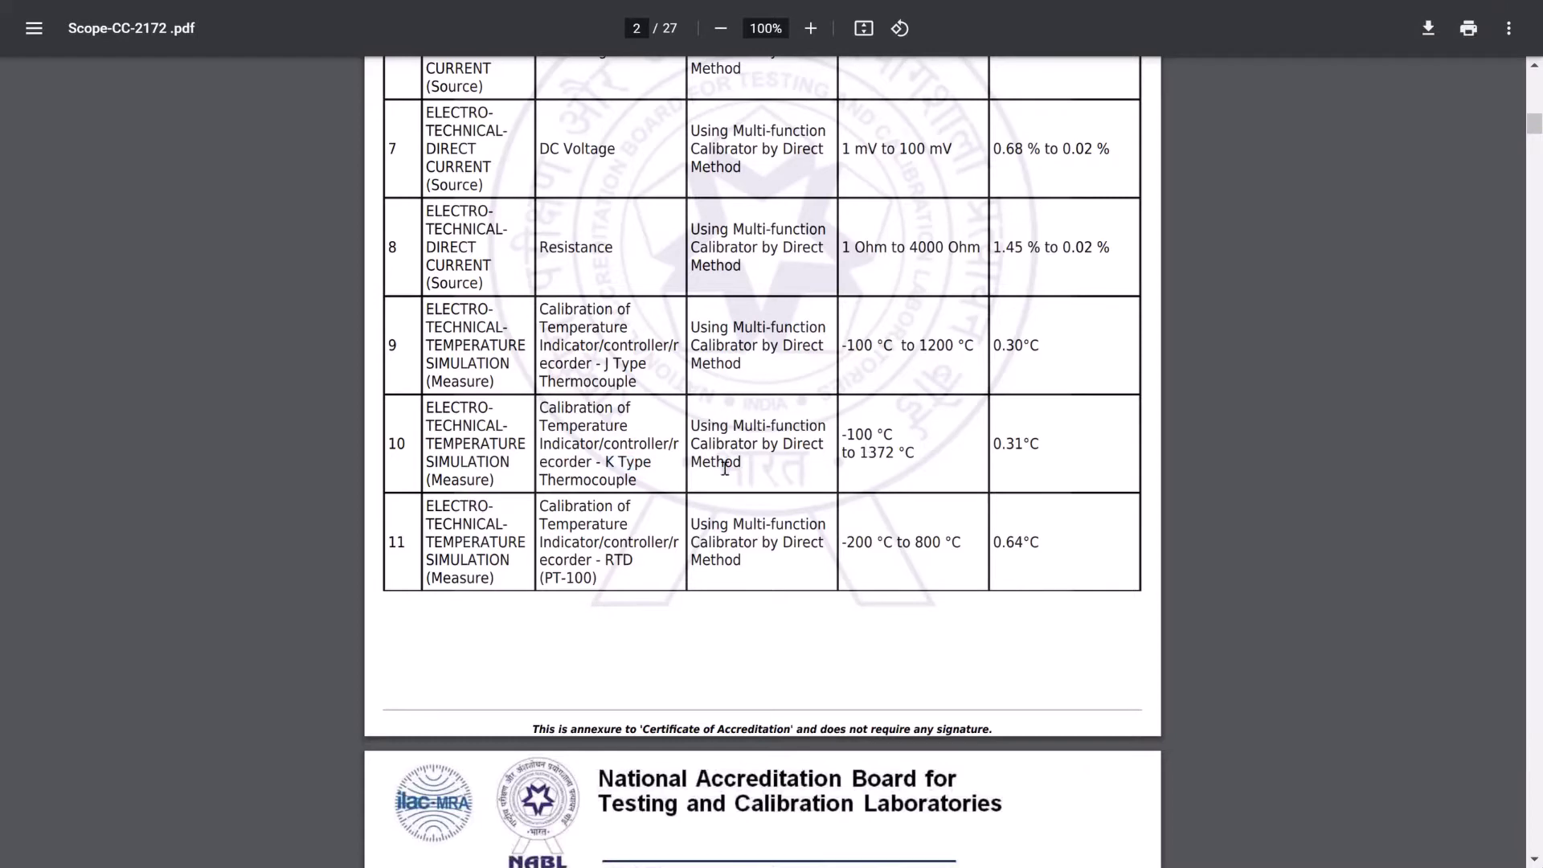
# - Search the scope PDF for "K ty" again and step through the K Type matches to compare the measure and source entries
pyautogui.moveTo(605, 464); pyautogui.dragTo(651, 464)
pyautogui.hotkey('ctrl', 'f')
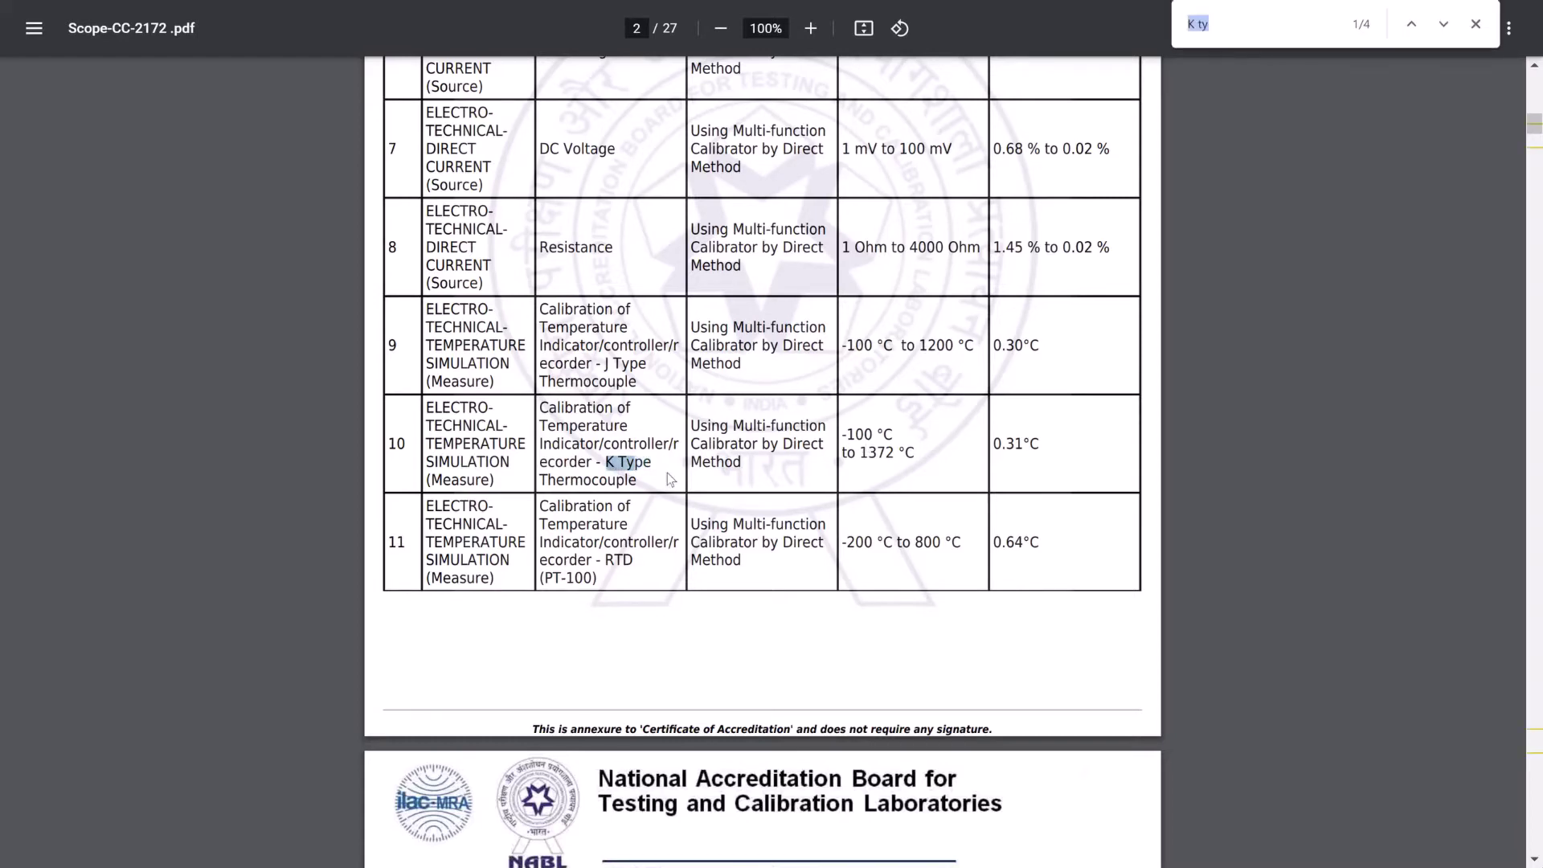
pyautogui.press('Return')
pyautogui.press('Return')
pyautogui.press('Return')
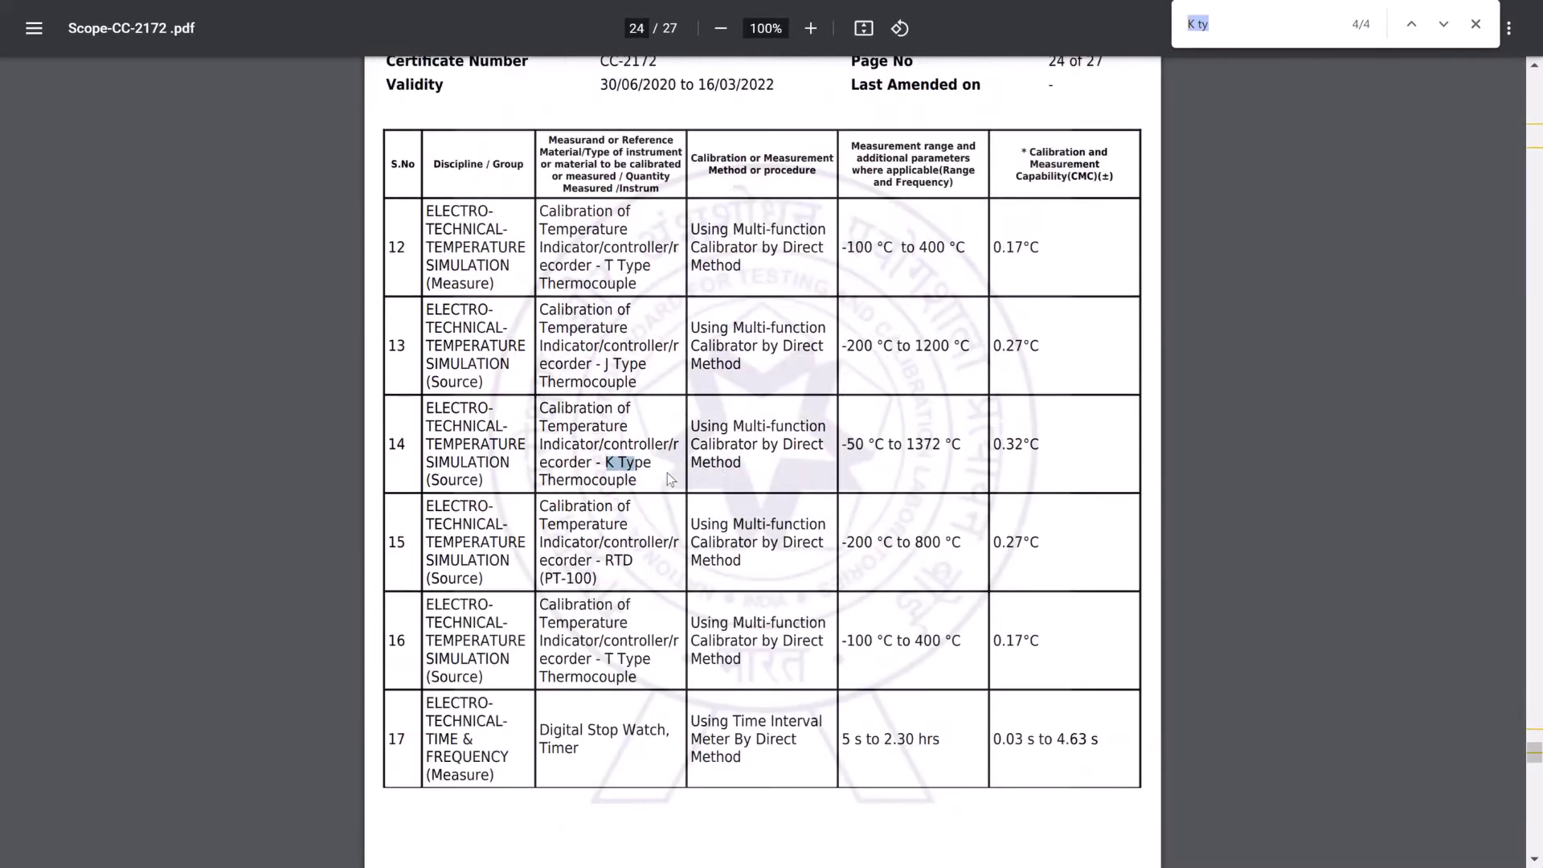
# - Switch to the accreditation form and set Site/Lab to Lab for the temperature simulation entry
pyautogui.hotkey('alt', 'Tab')
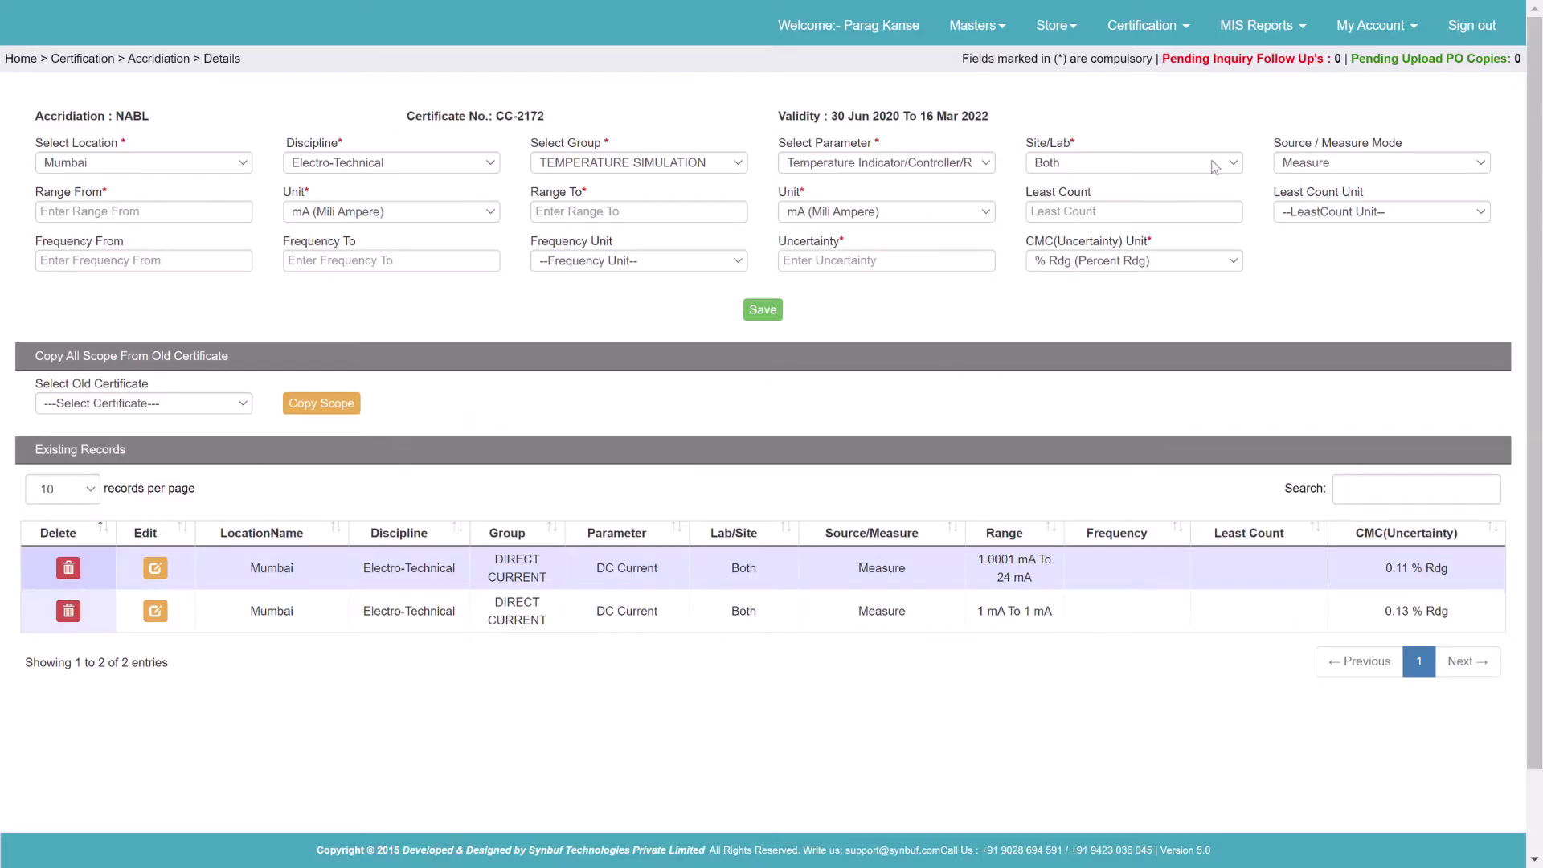
pyautogui.click(1183, 156)
pyautogui.press('Up')
pyautogui.press('Up')
pyautogui.press('Tab')
pyautogui.press('Tab')
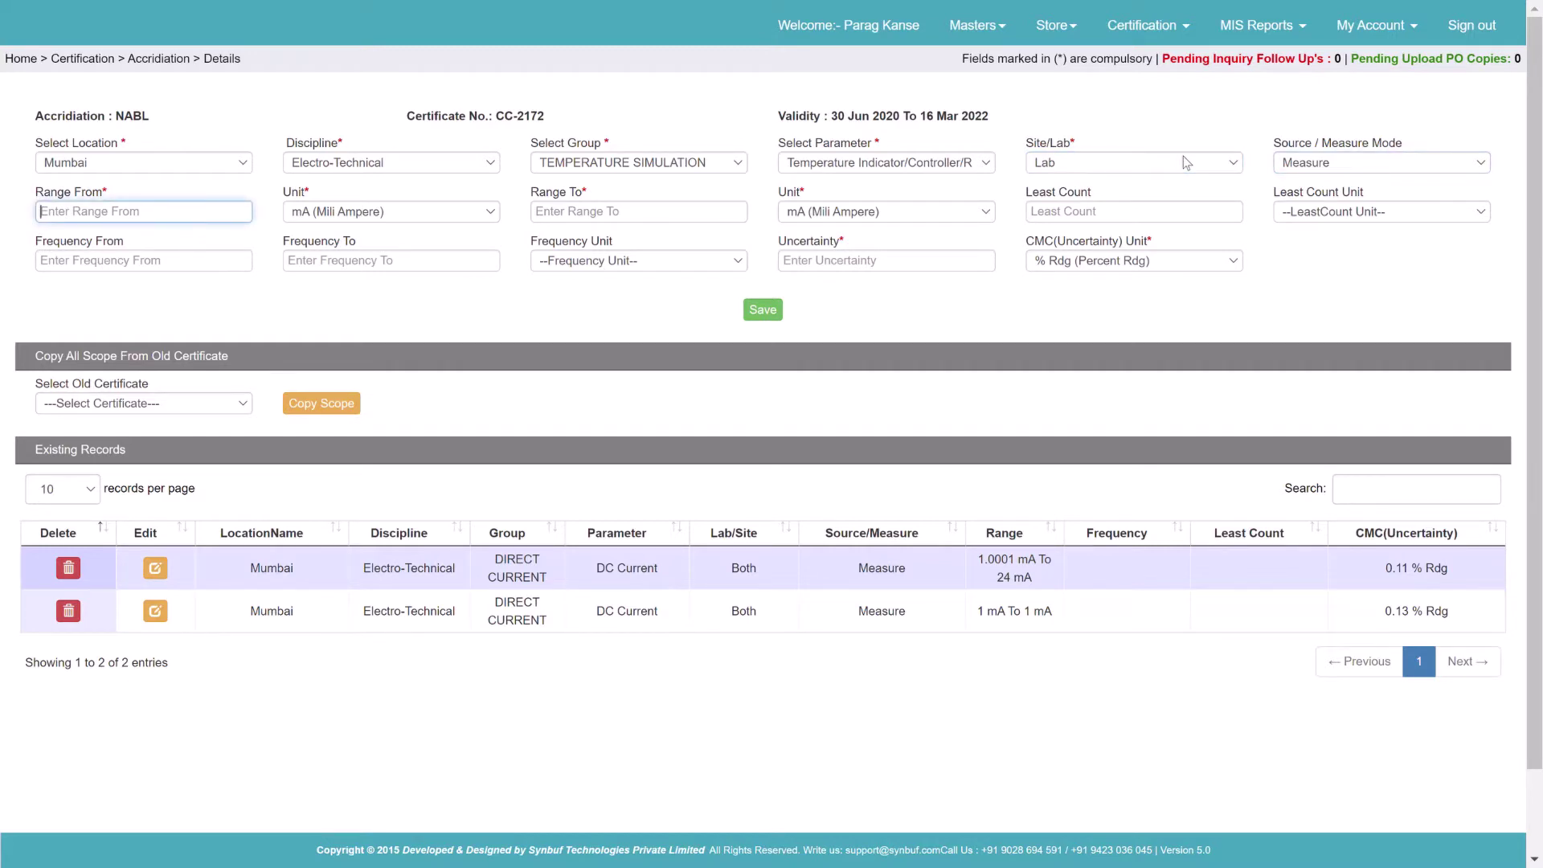
# - Return to the K Type Thermocouple match in row 10 of the scope PDF, check its range and close the search
pyautogui.hotkey('alt', 'Tab')
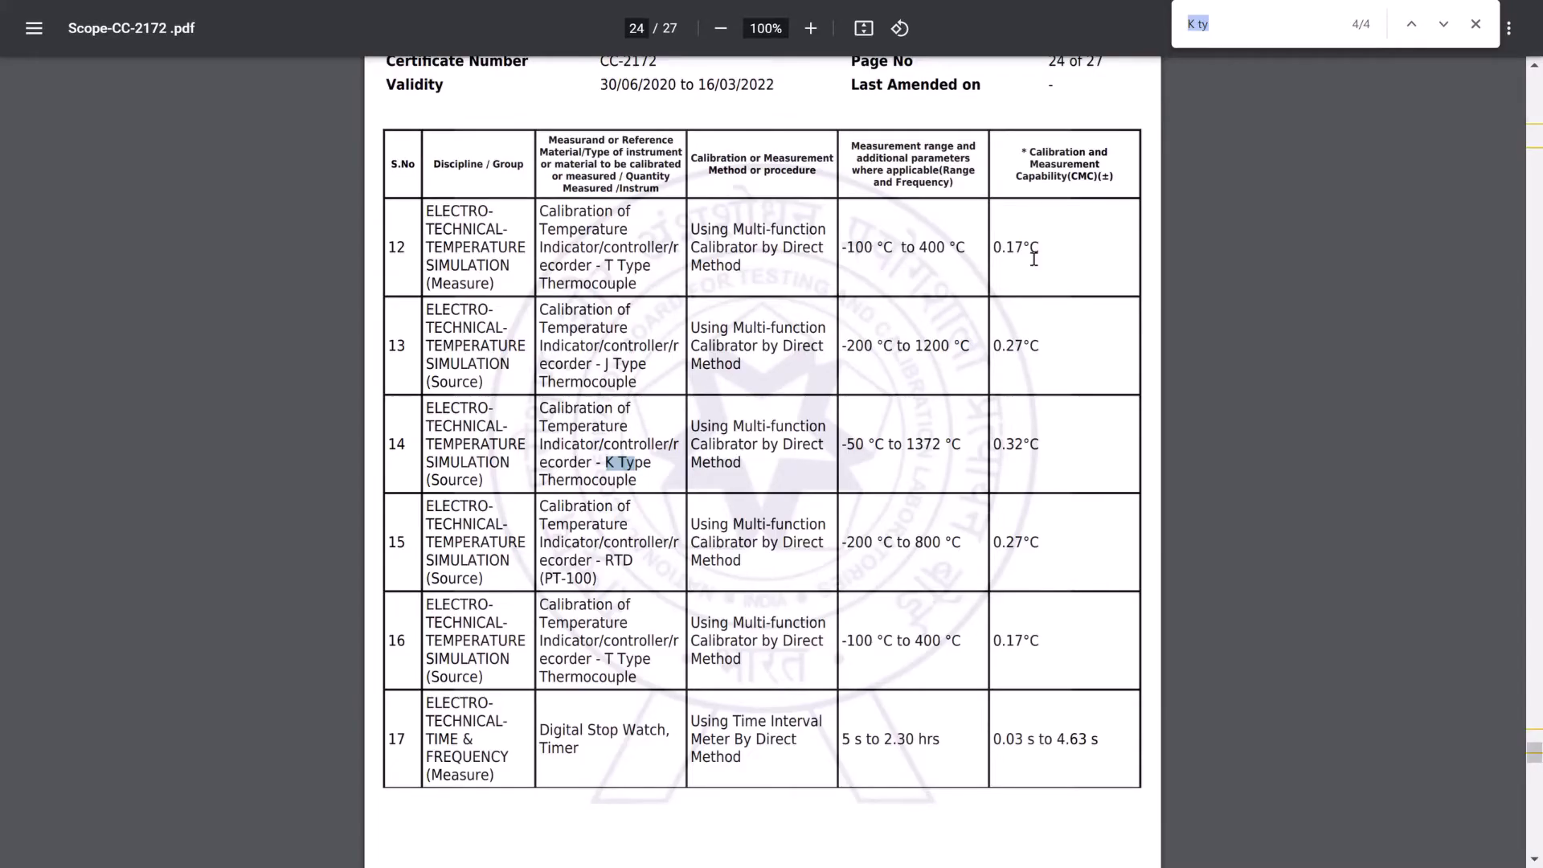
pyautogui.press('Return')
pyautogui.press('Escape')
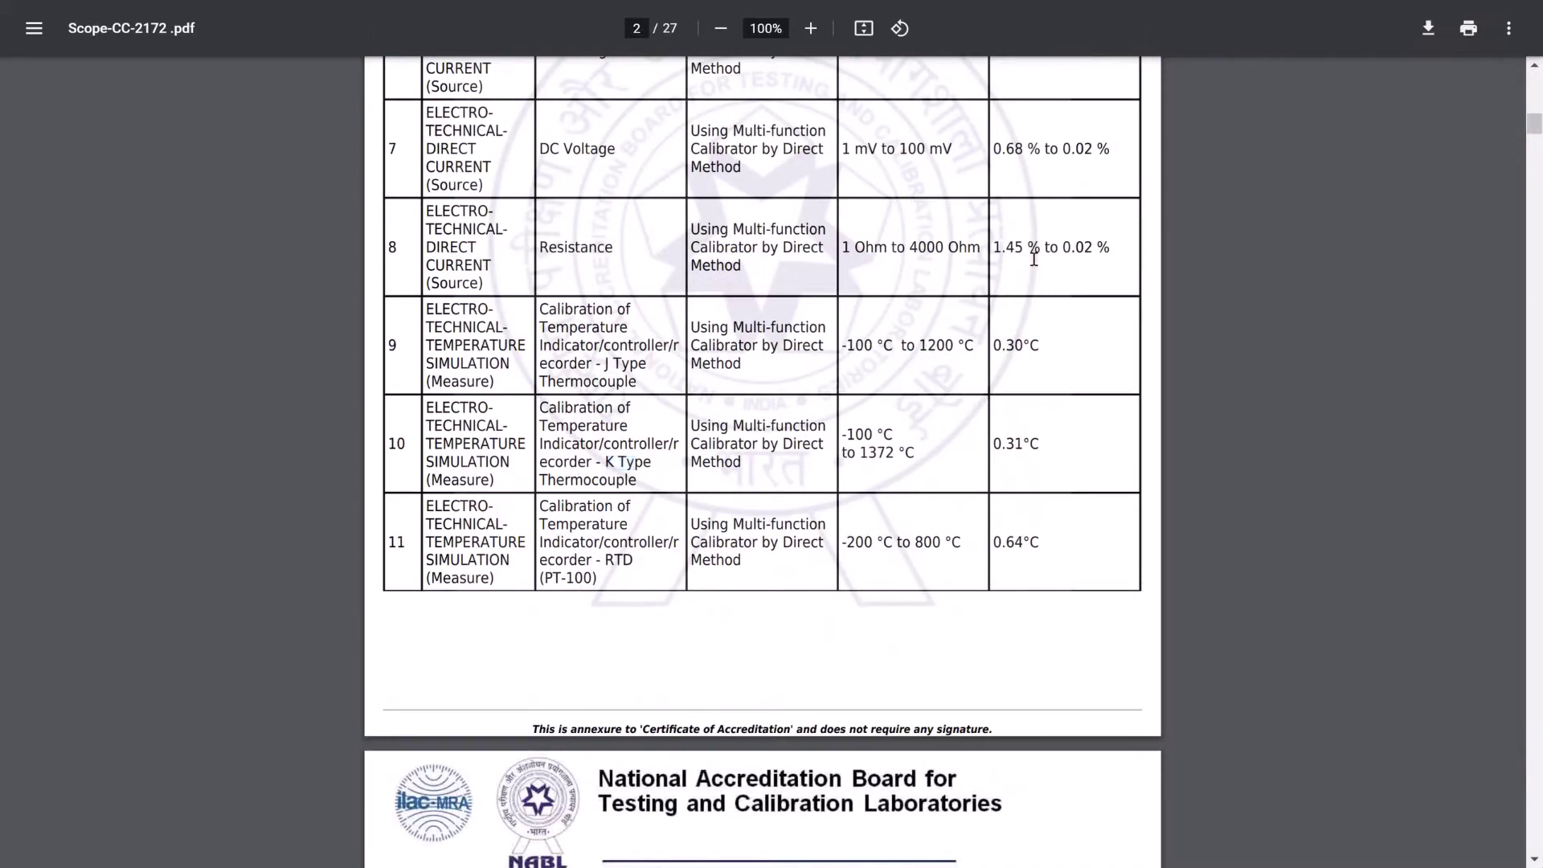
# - In the accreditation form, set the start of the range to -100 with the unit °C (Degree Centigrade)
pyautogui.hotkey('alt', 'Tab')
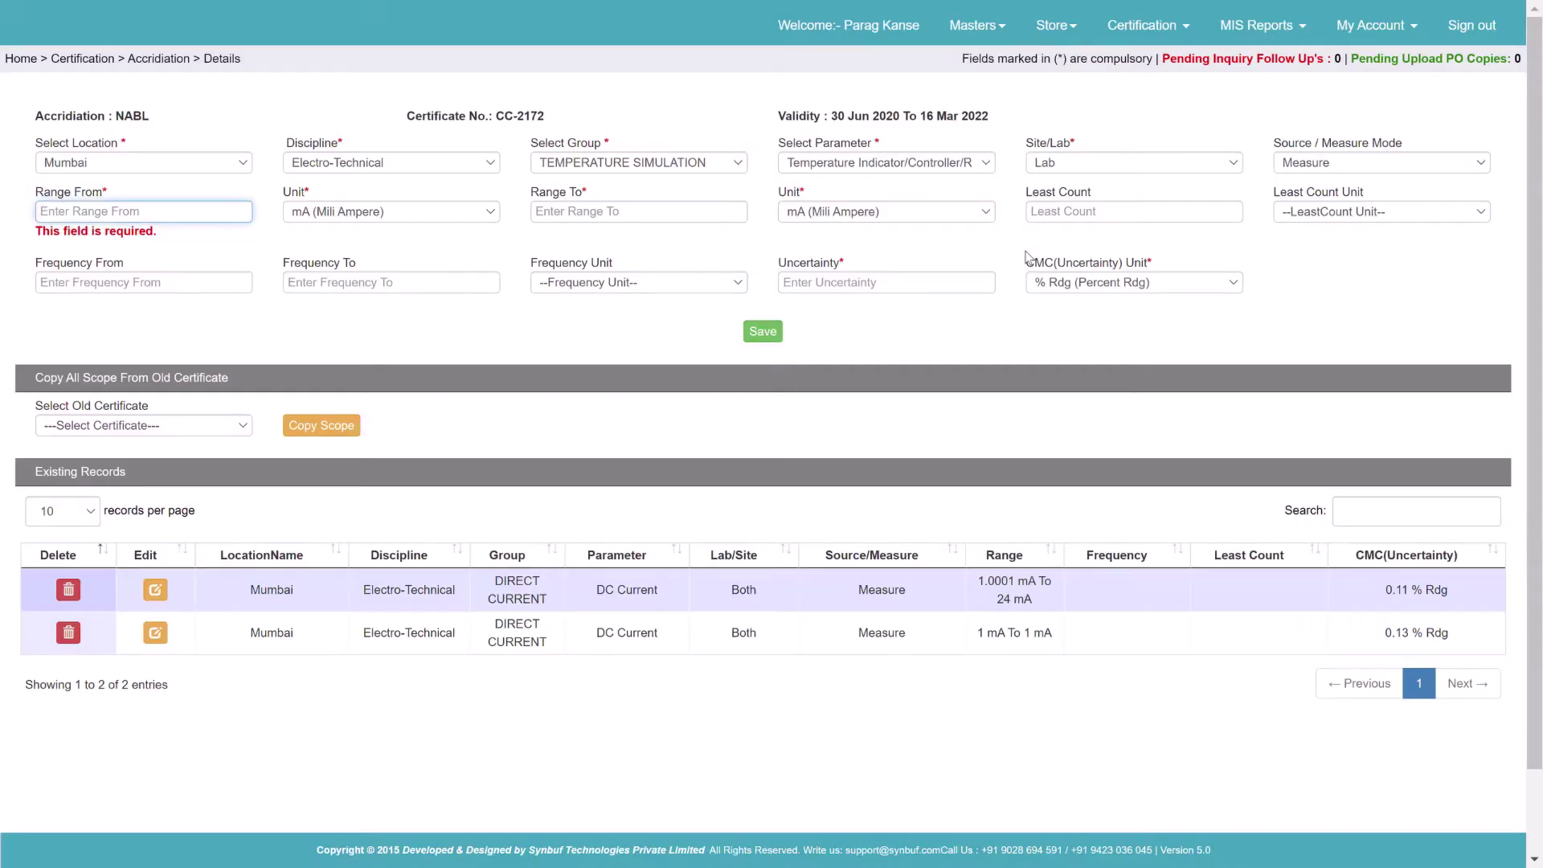
pyautogui.write('-100')
pyautogui.press('Tab')
pyautogui.press('1')
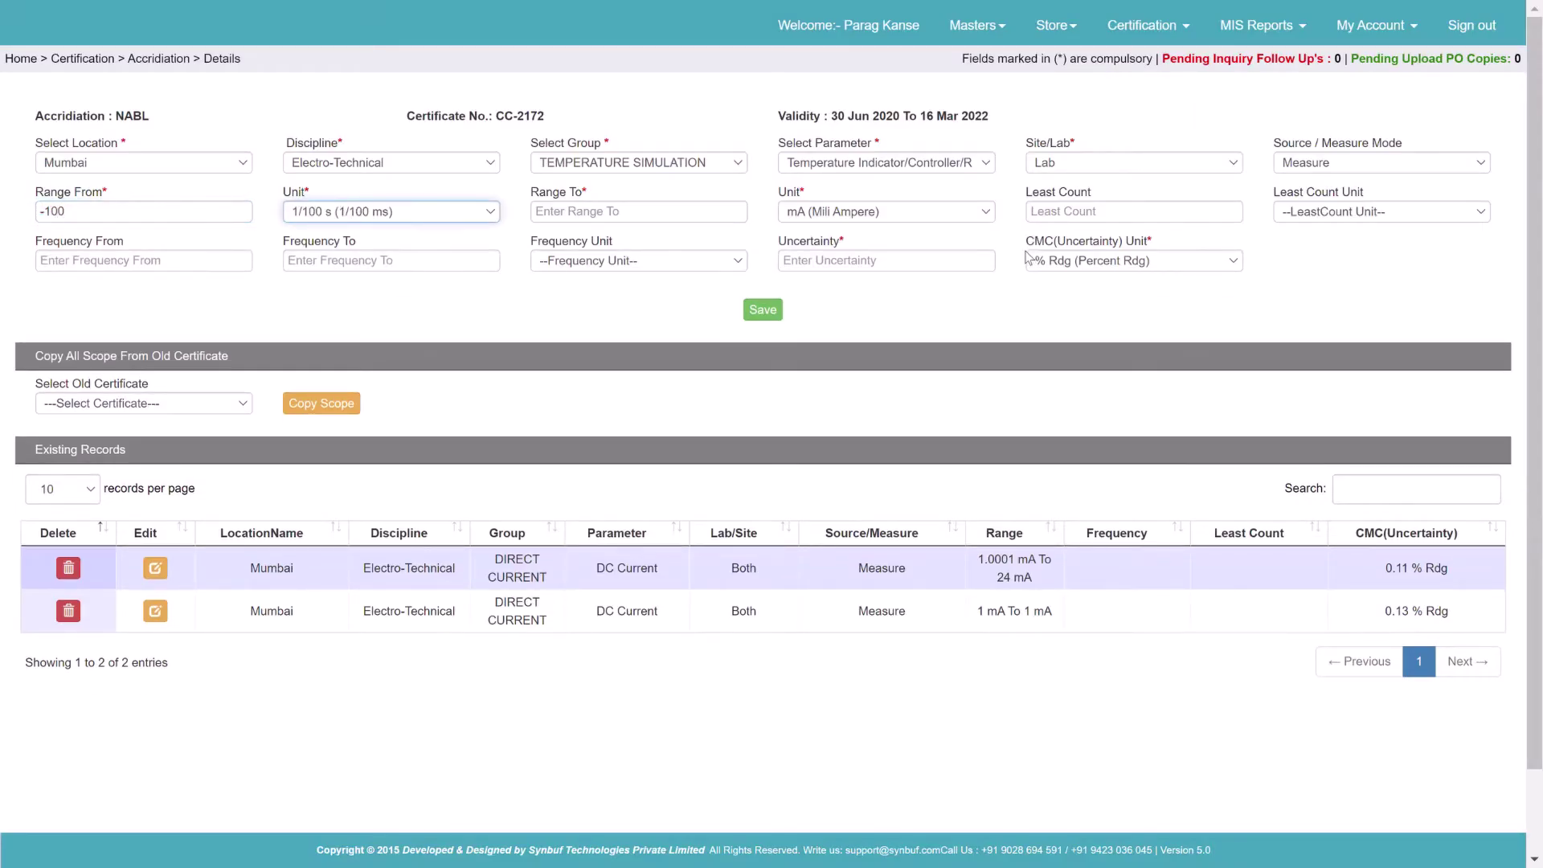
pyautogui.press('Tab')
pyautogui.press('Tab')
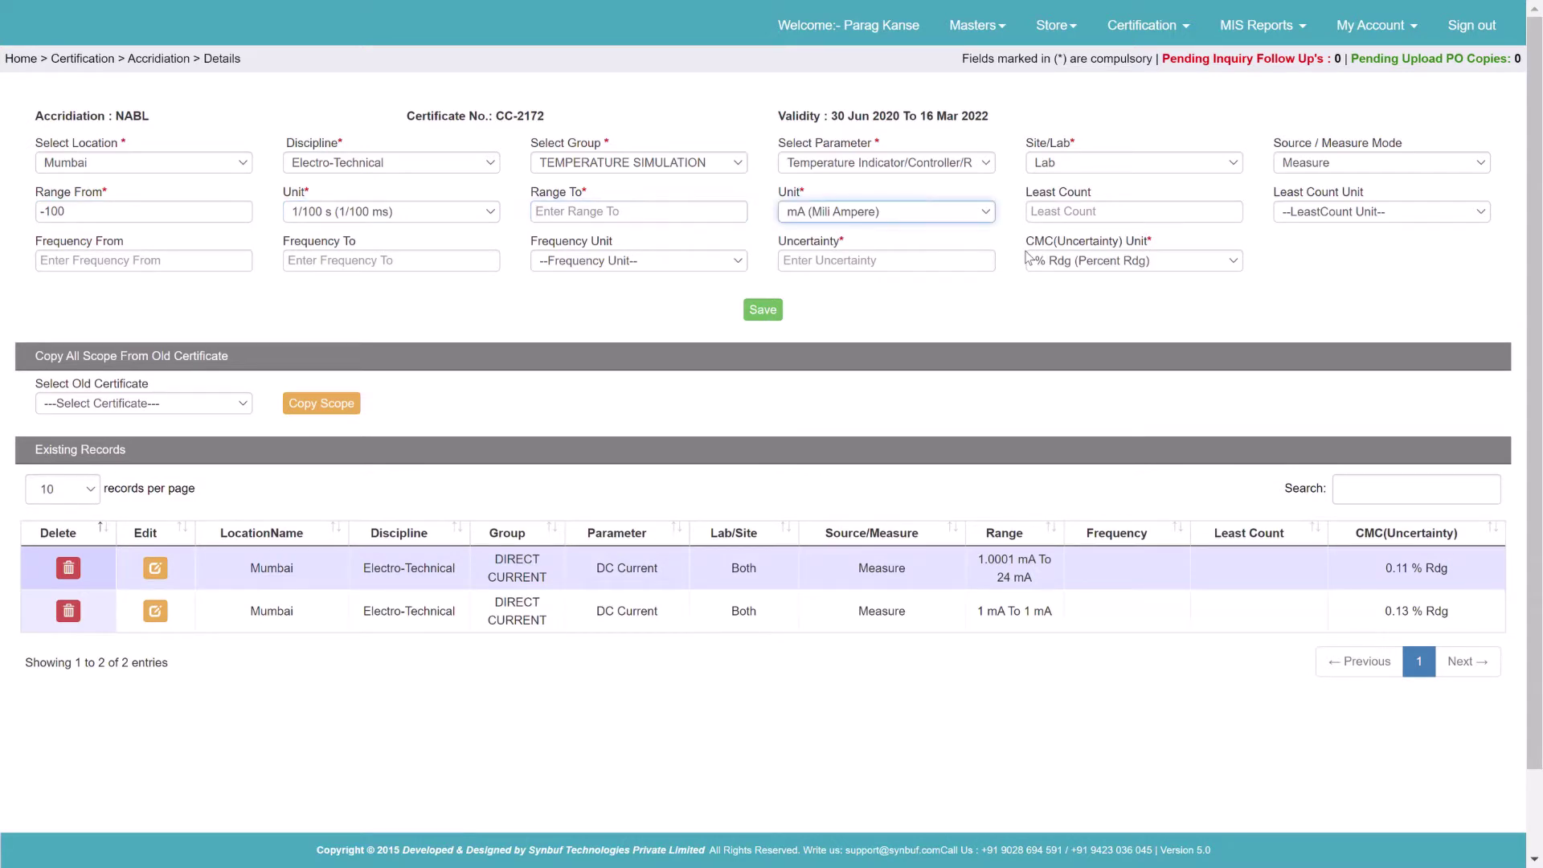
pyautogui.hotkey('shift', 'Tab')
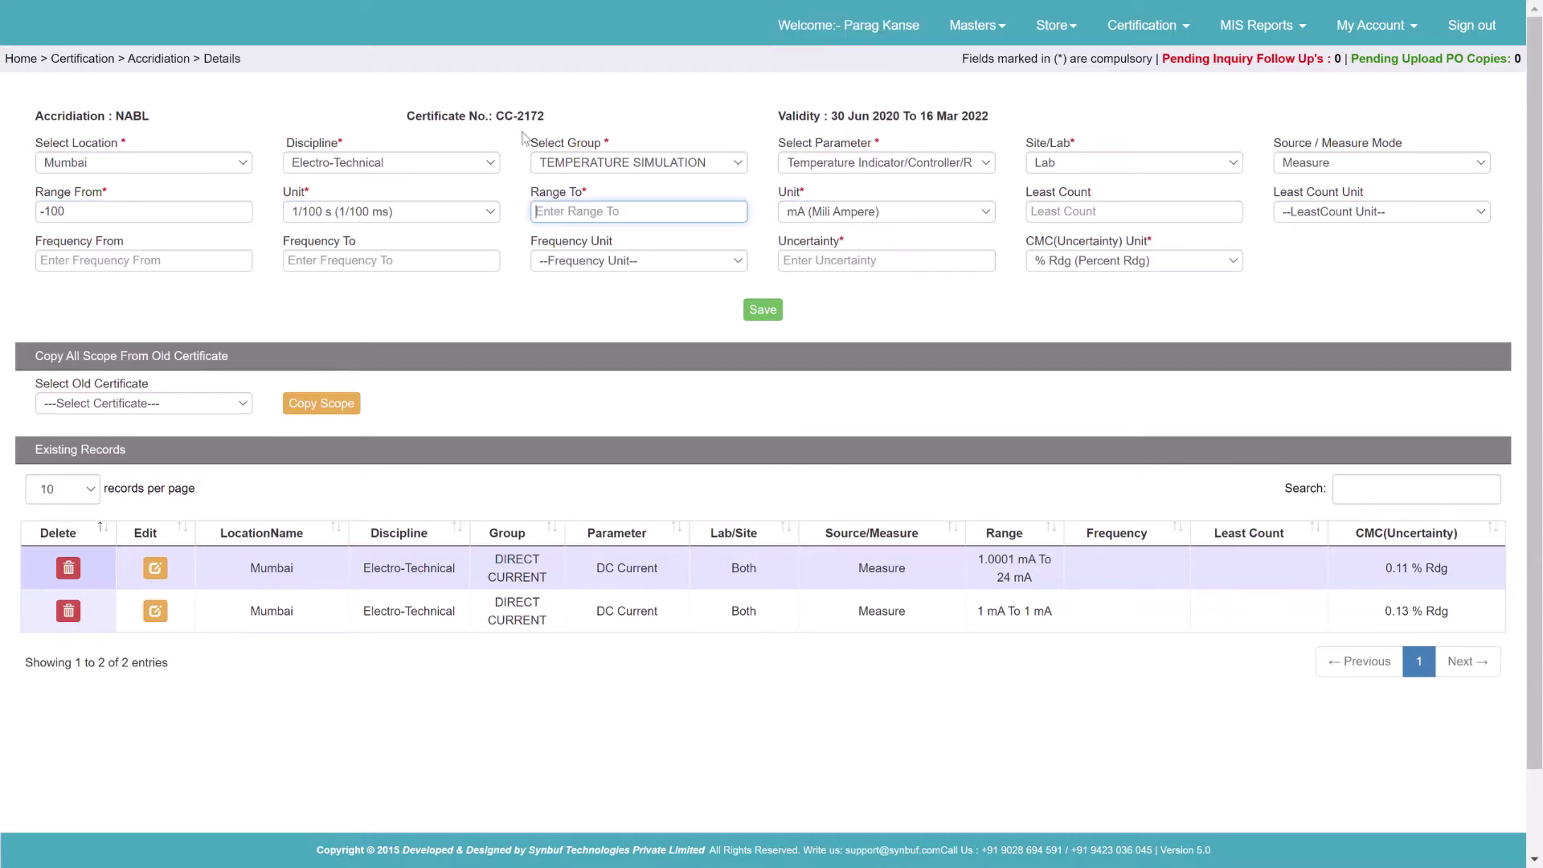
pyautogui.click(475, 210)
pyautogui.press('Up')
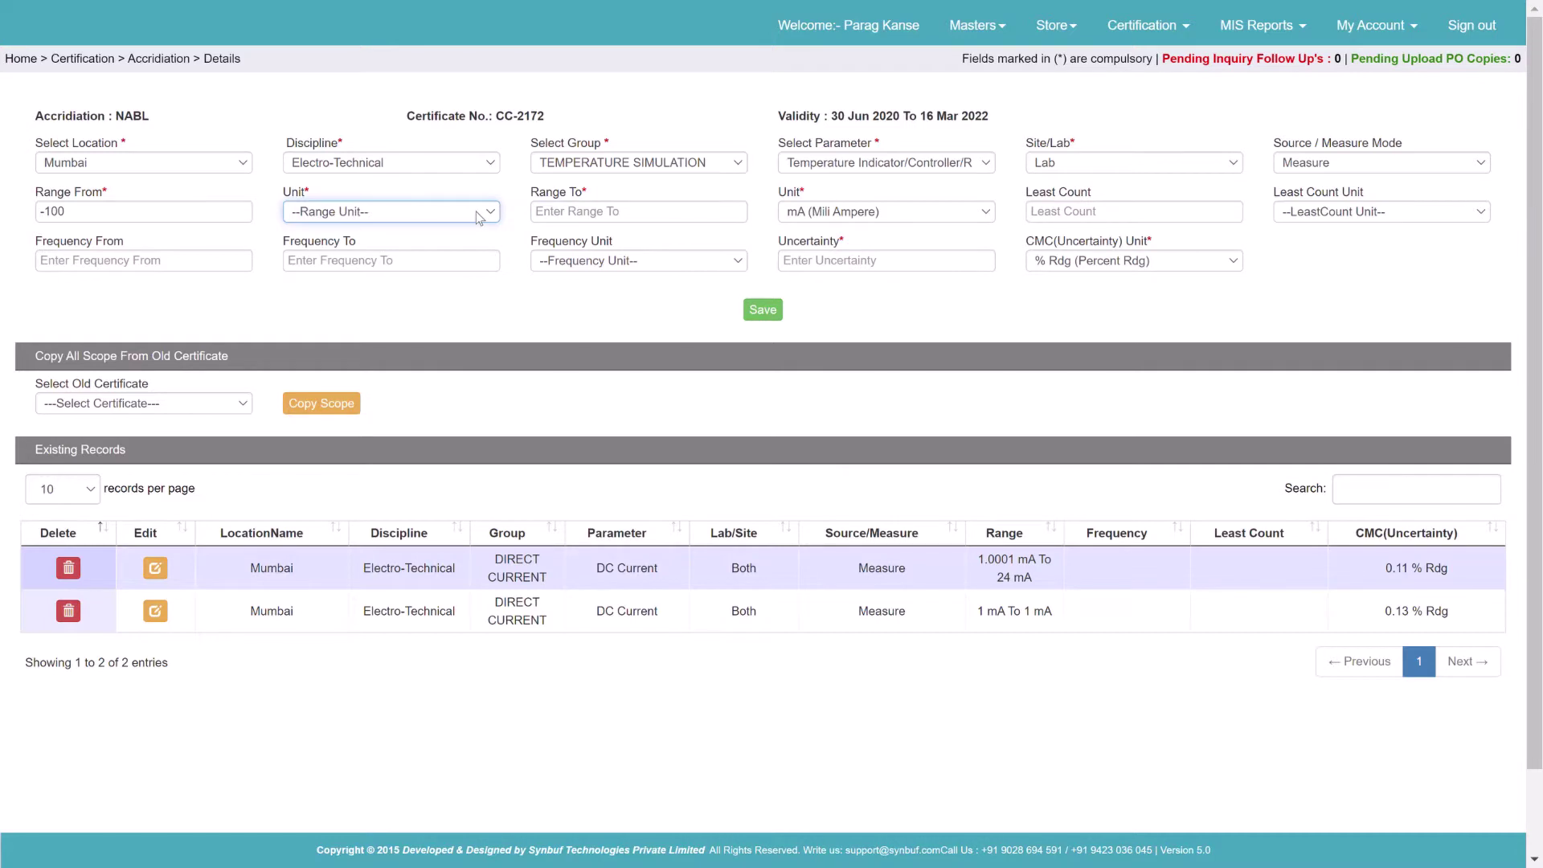
pyautogui.click(330, 465)
pyautogui.press('Tab')
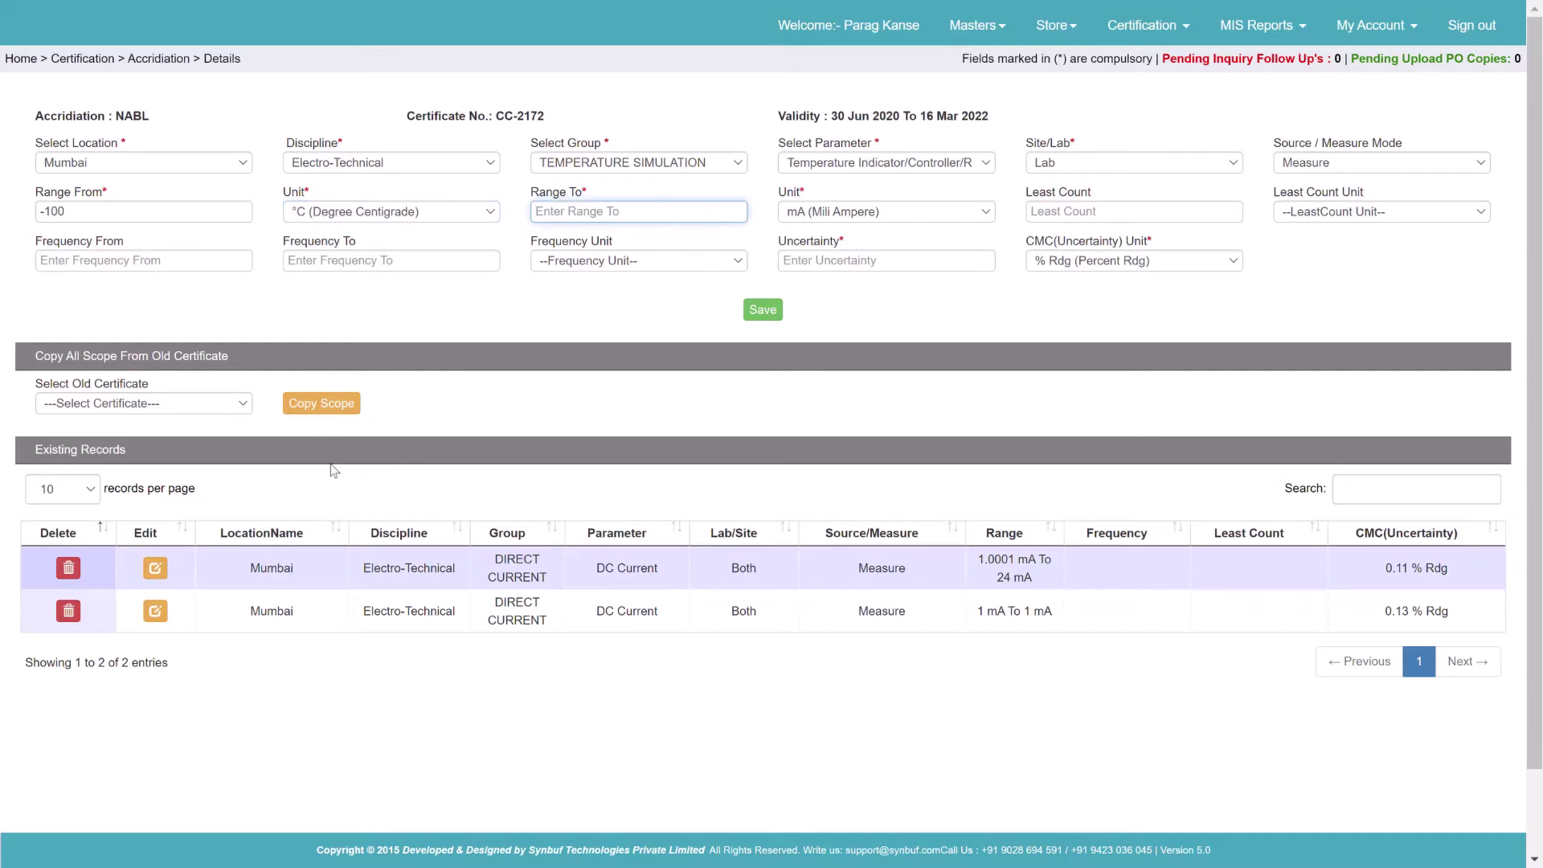
# - Set the end of the range to -1372 with the unit °C (Degree Centigrade)
pyautogui.write('-13\\72')
pyautogui.press('BackSpace')
pyautogui.press('BackSpace')
pyautogui.press('BackSpace')
pyautogui.write('72')
pyautogui.click(863, 213)
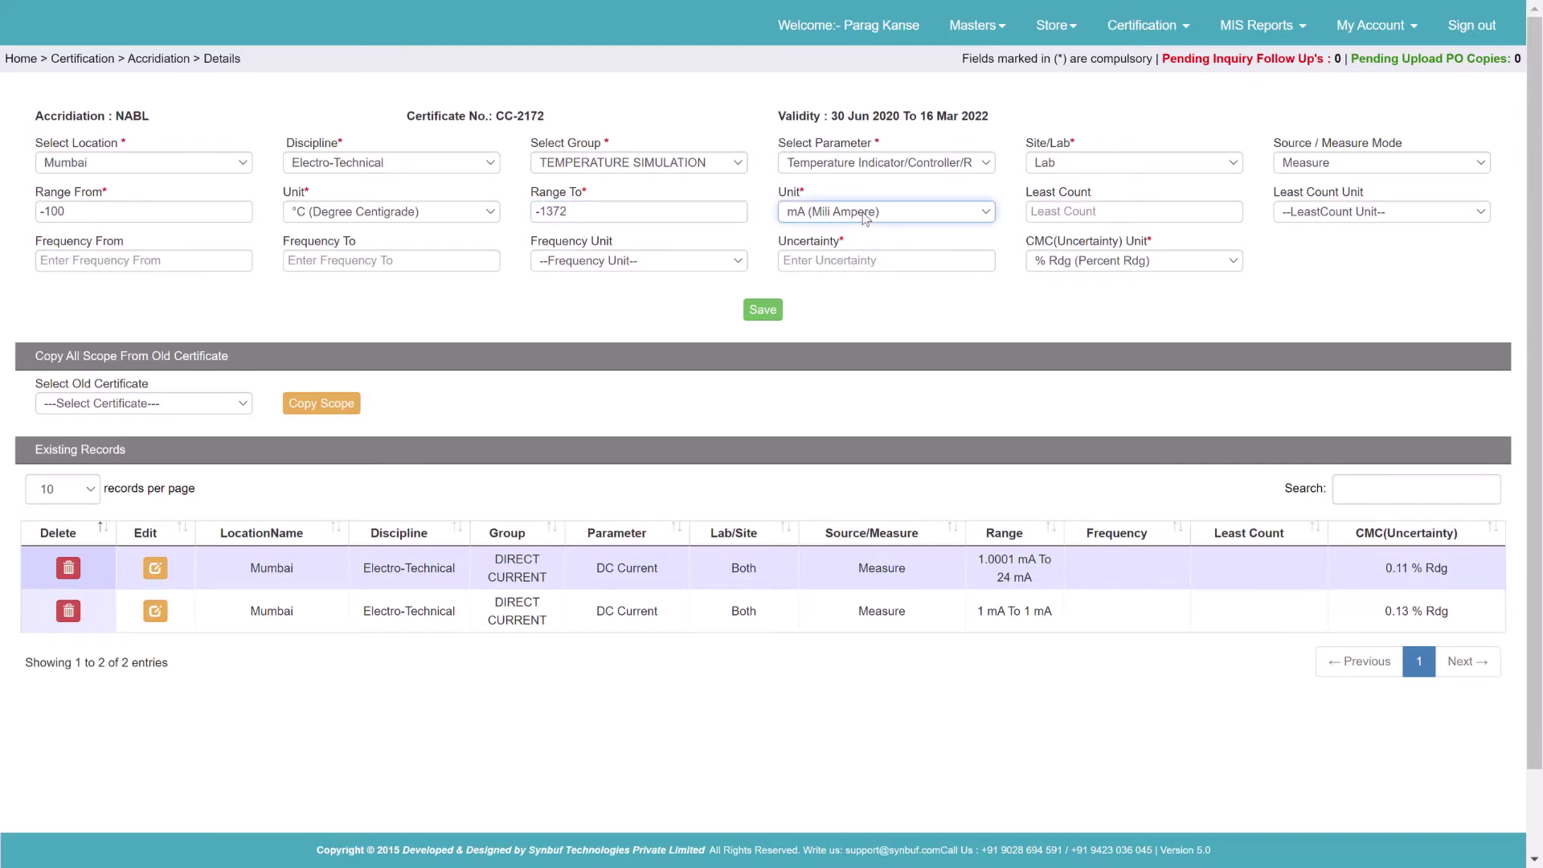
pyautogui.press('Up')
pyautogui.click(858, 459)
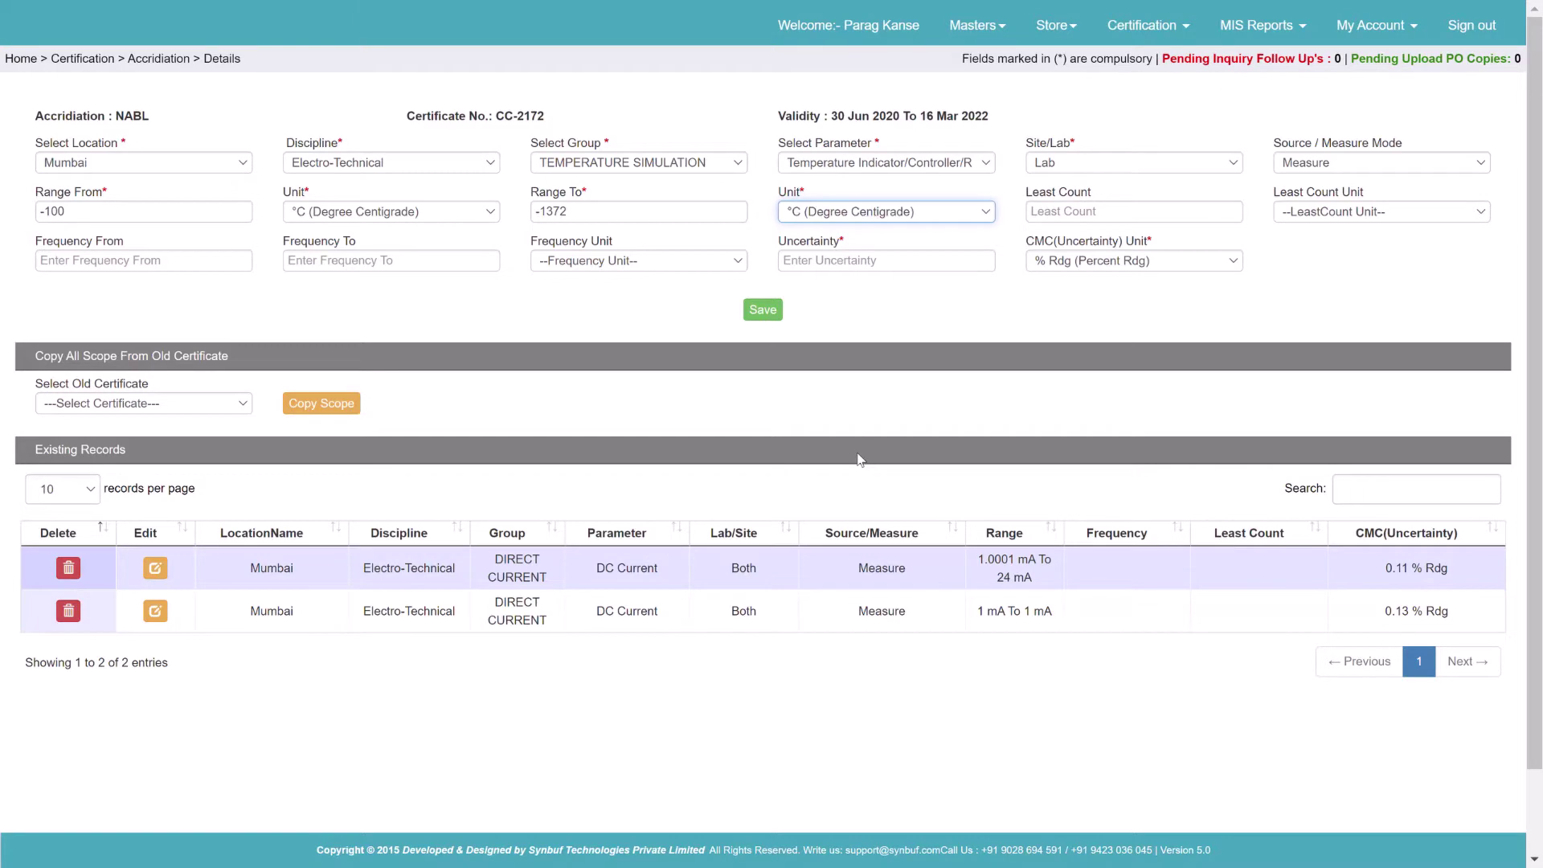
# - Enter the row 10 CMC of 0.31 as the uncertainty with unit °C (Degree Centigrade), and save the K Type scope record
pyautogui.click(831, 268)
pyautogui.hotkey('ctrl', 'Tab')
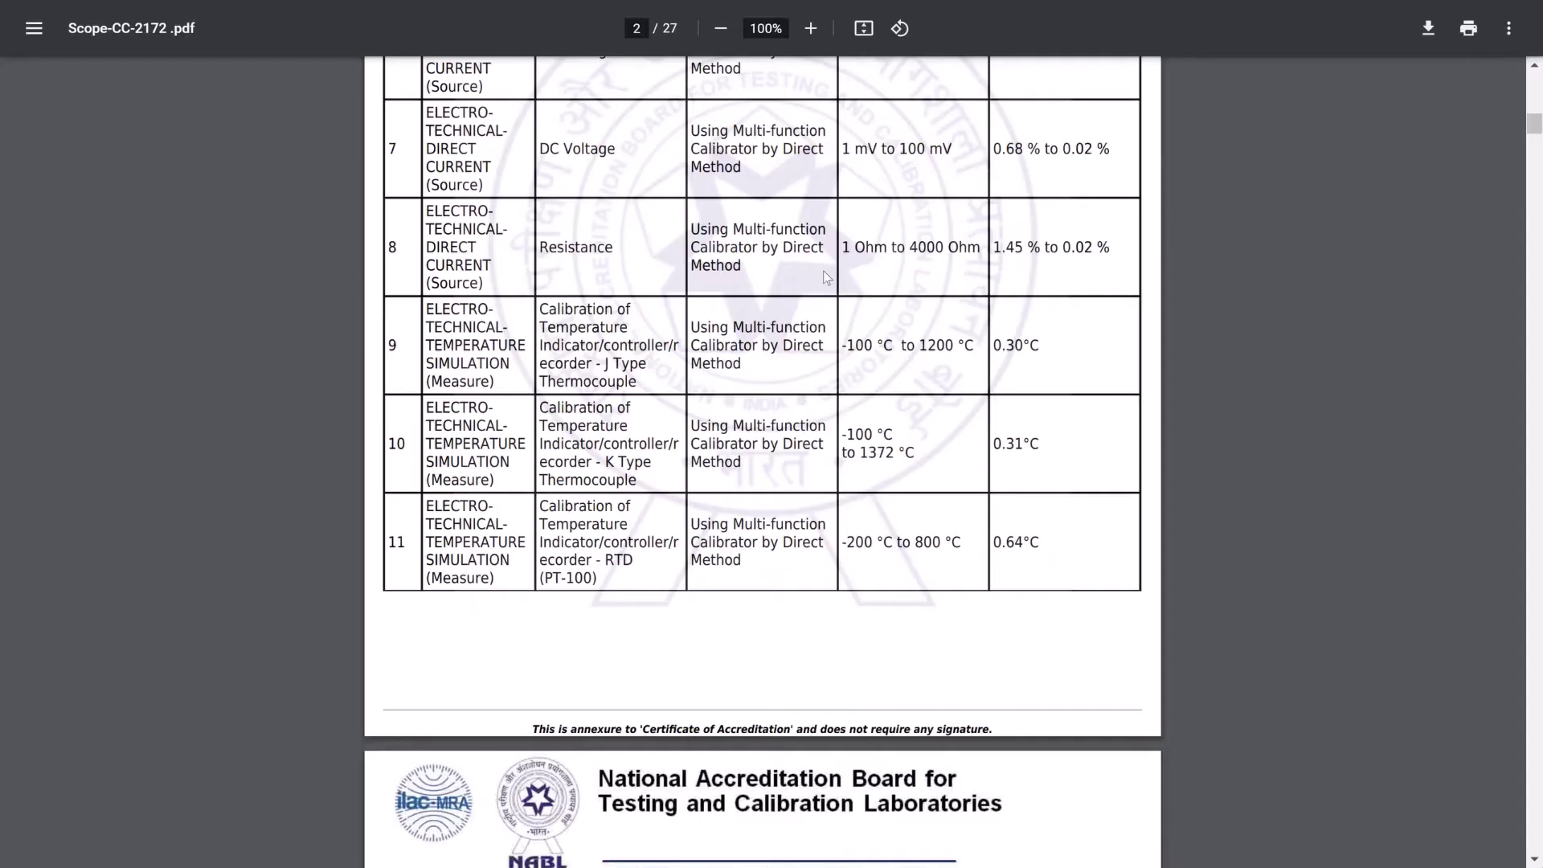
pyautogui.moveTo(1011, 450); pyautogui.dragTo(1048, 451)
pyautogui.hotkey('ctrl', 'Tab')
pyautogui.write('0.31')
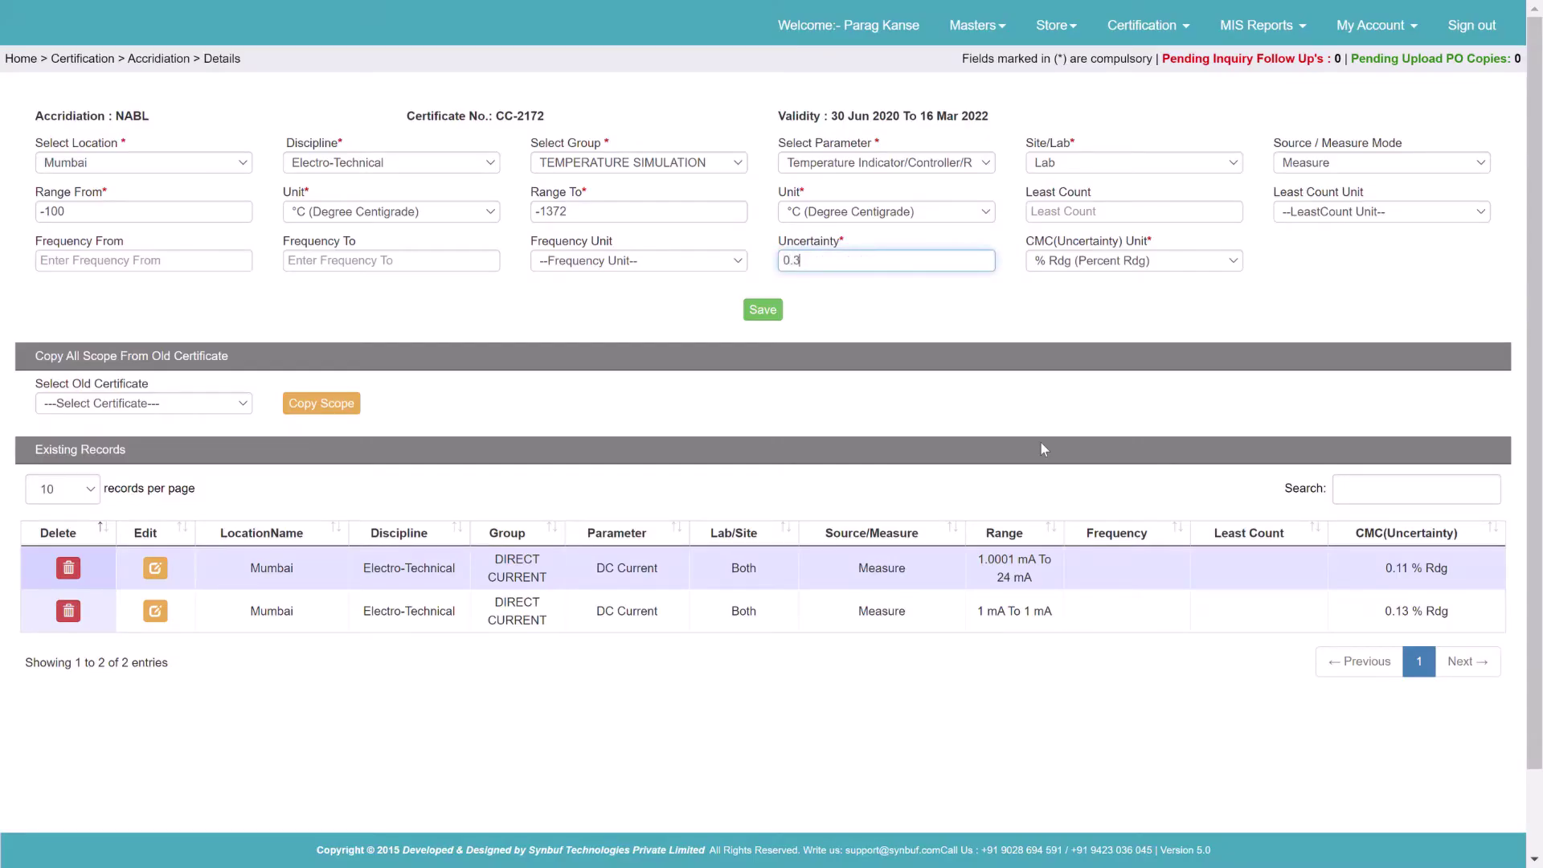
pyautogui.press('Tab')
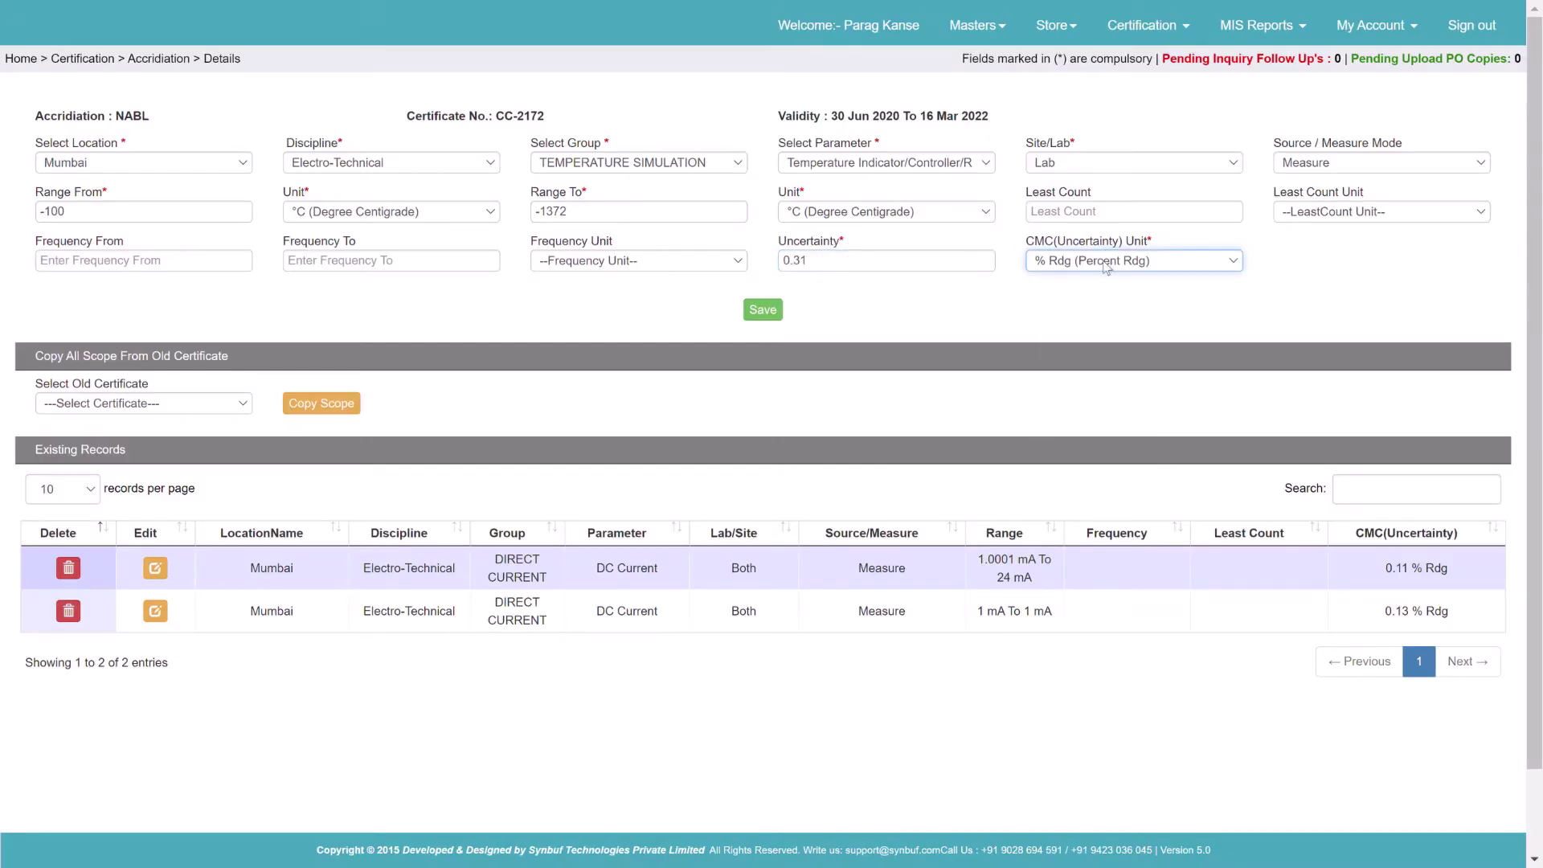
pyautogui.press('Down')
pyautogui.click(769, 313)
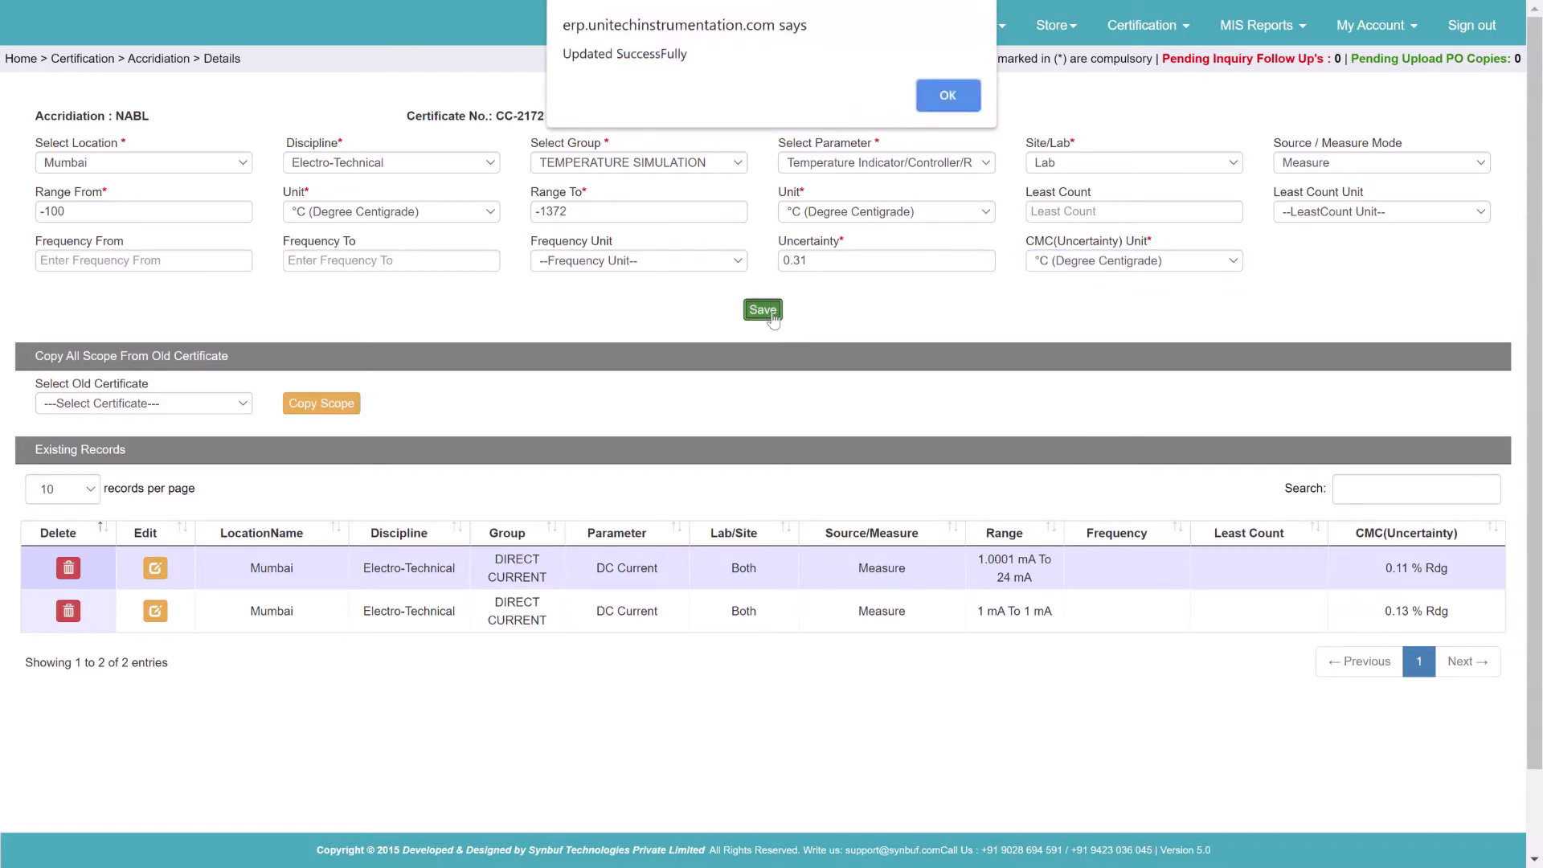
pyautogui.press('Return')
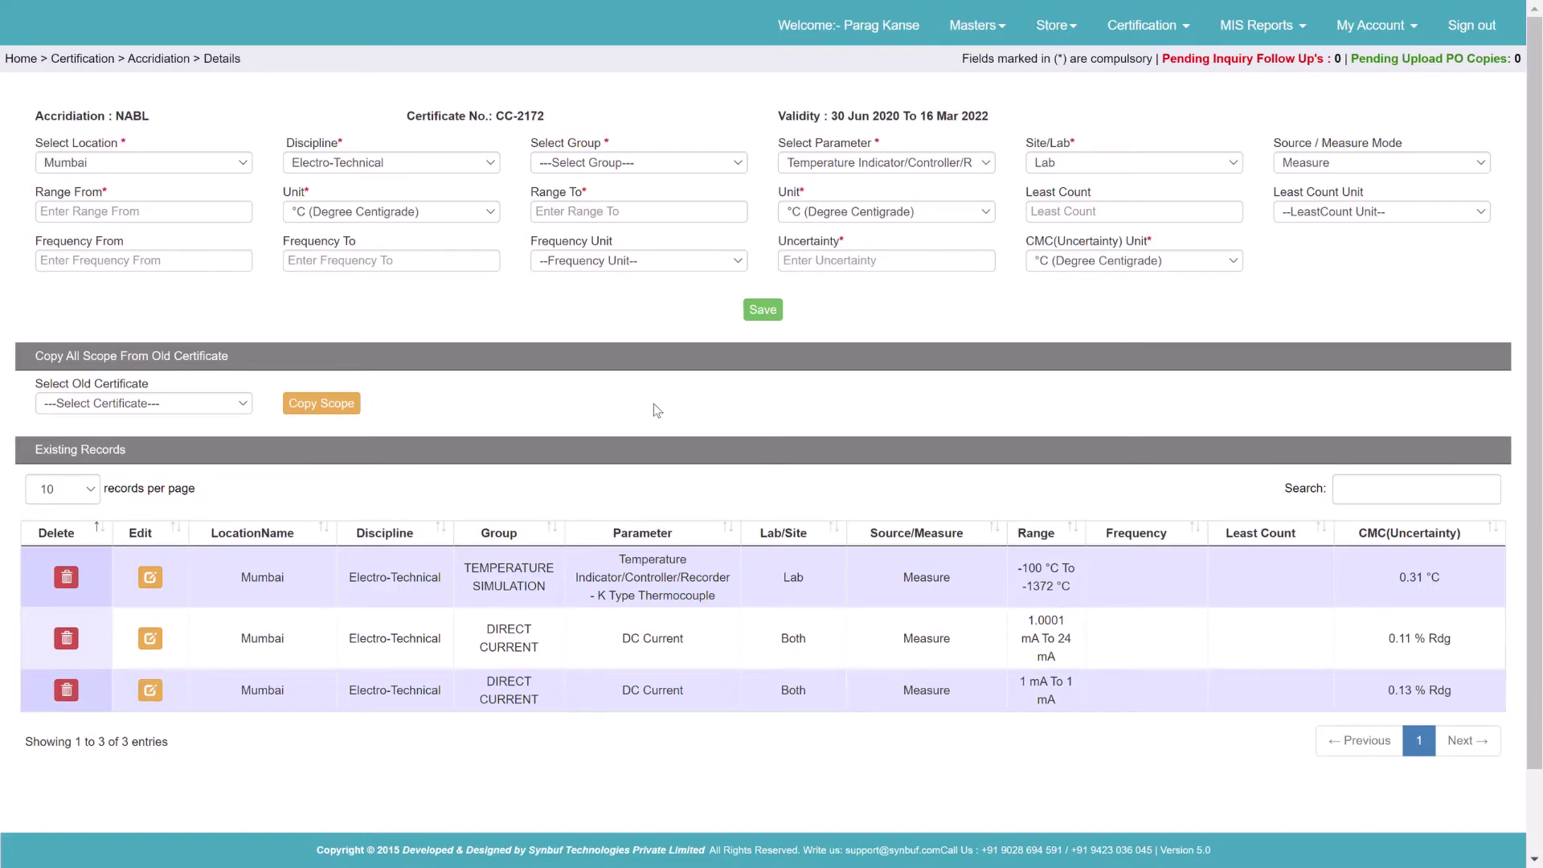
# - Go back to page 2 of the scope PDF and examine the temperature simulation rows, including the RTD (PT-100) range and CMC
pyautogui.hotkey('alt', 'Tab')
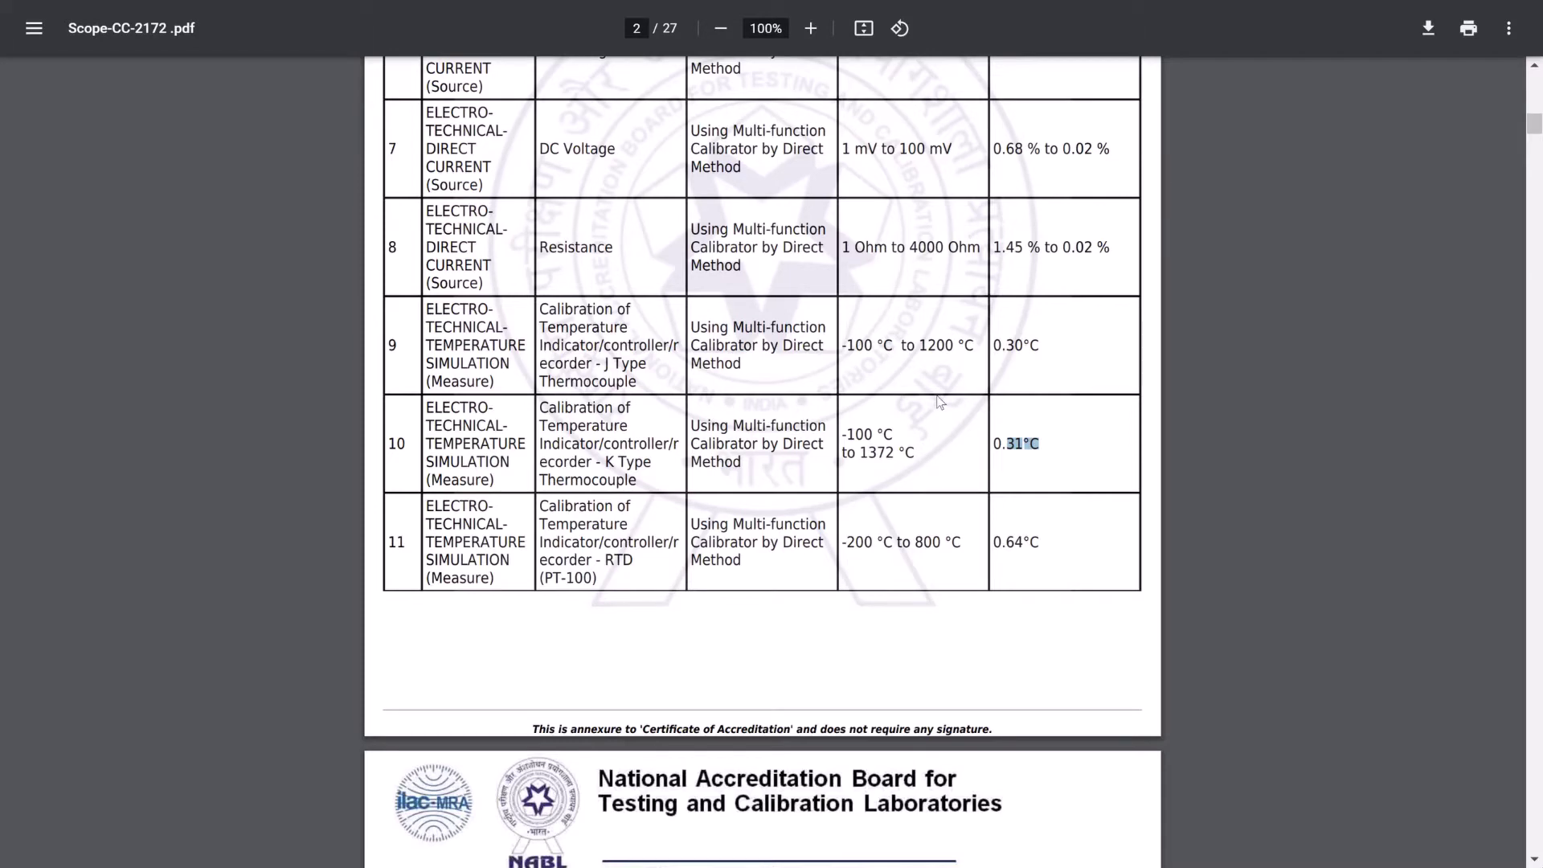
pyautogui.scroll(2, 940, 401)
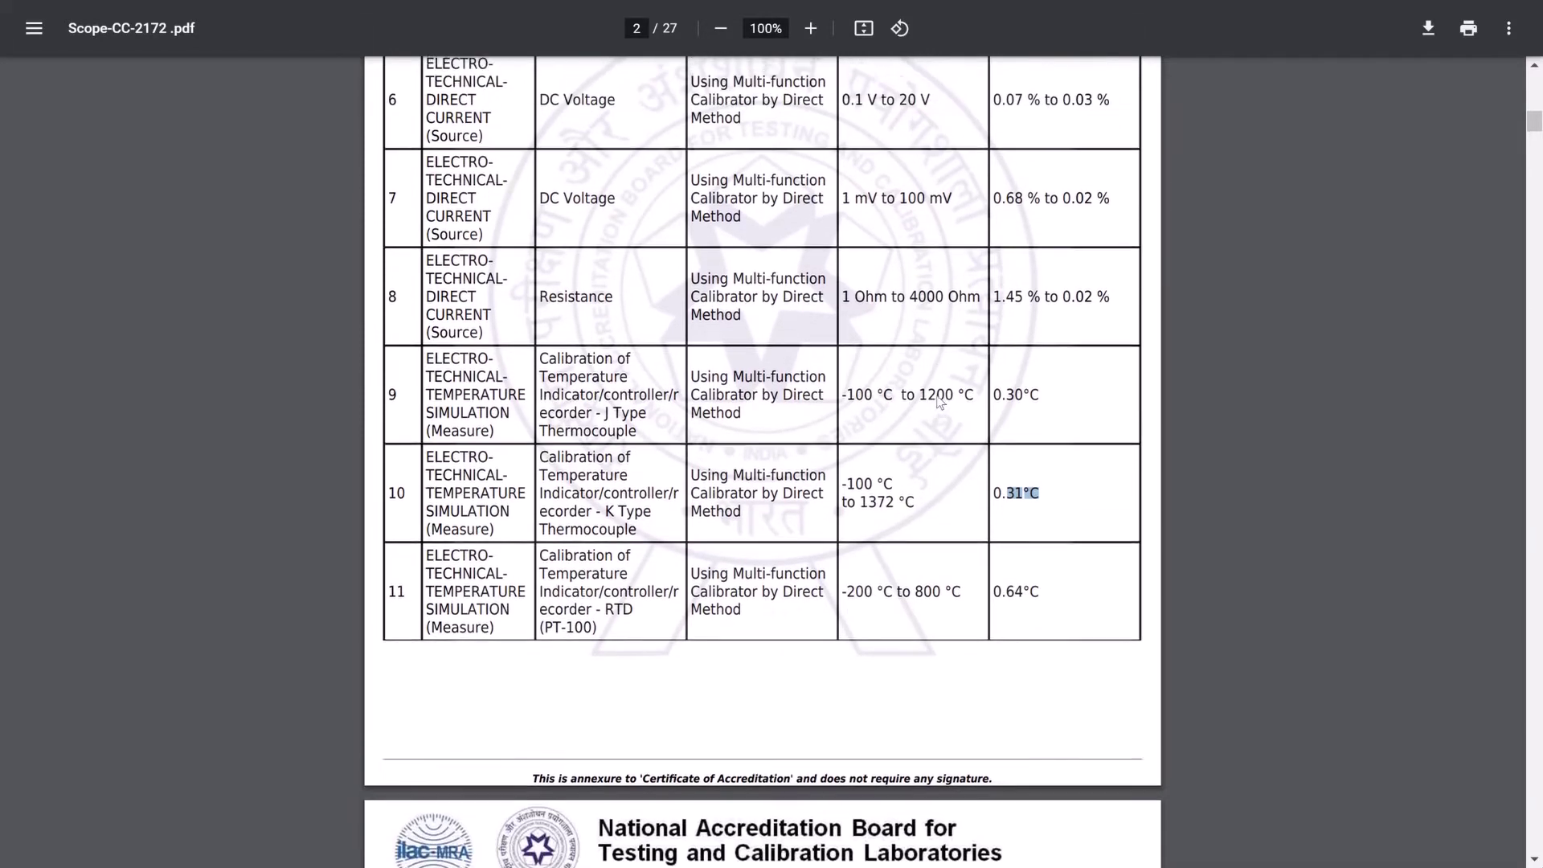
pyautogui.scroll(-9, 940, 401)
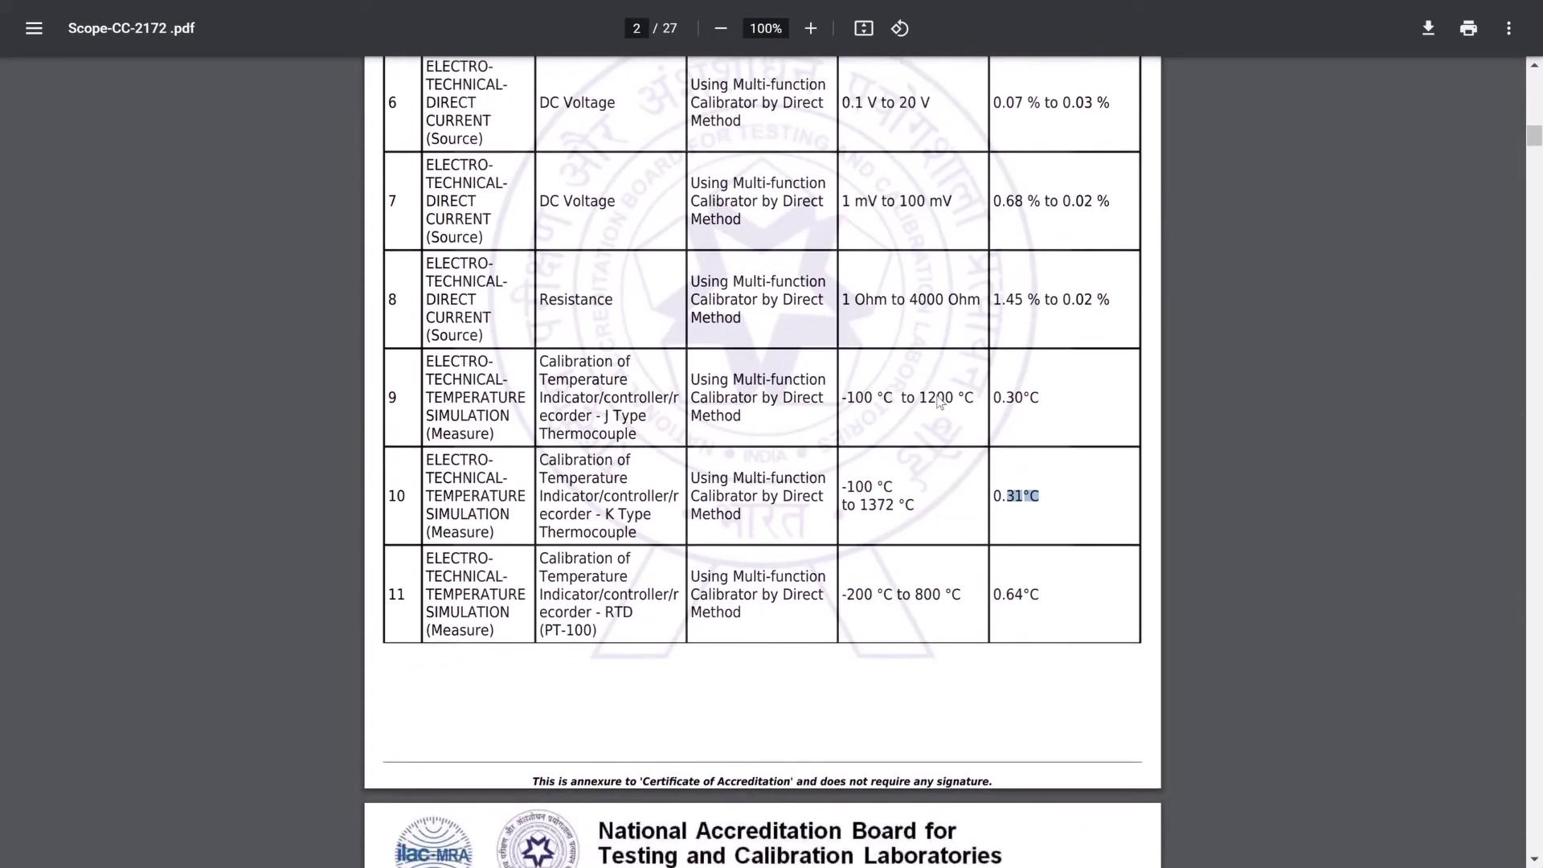
pyautogui.scroll(9, 939, 401)
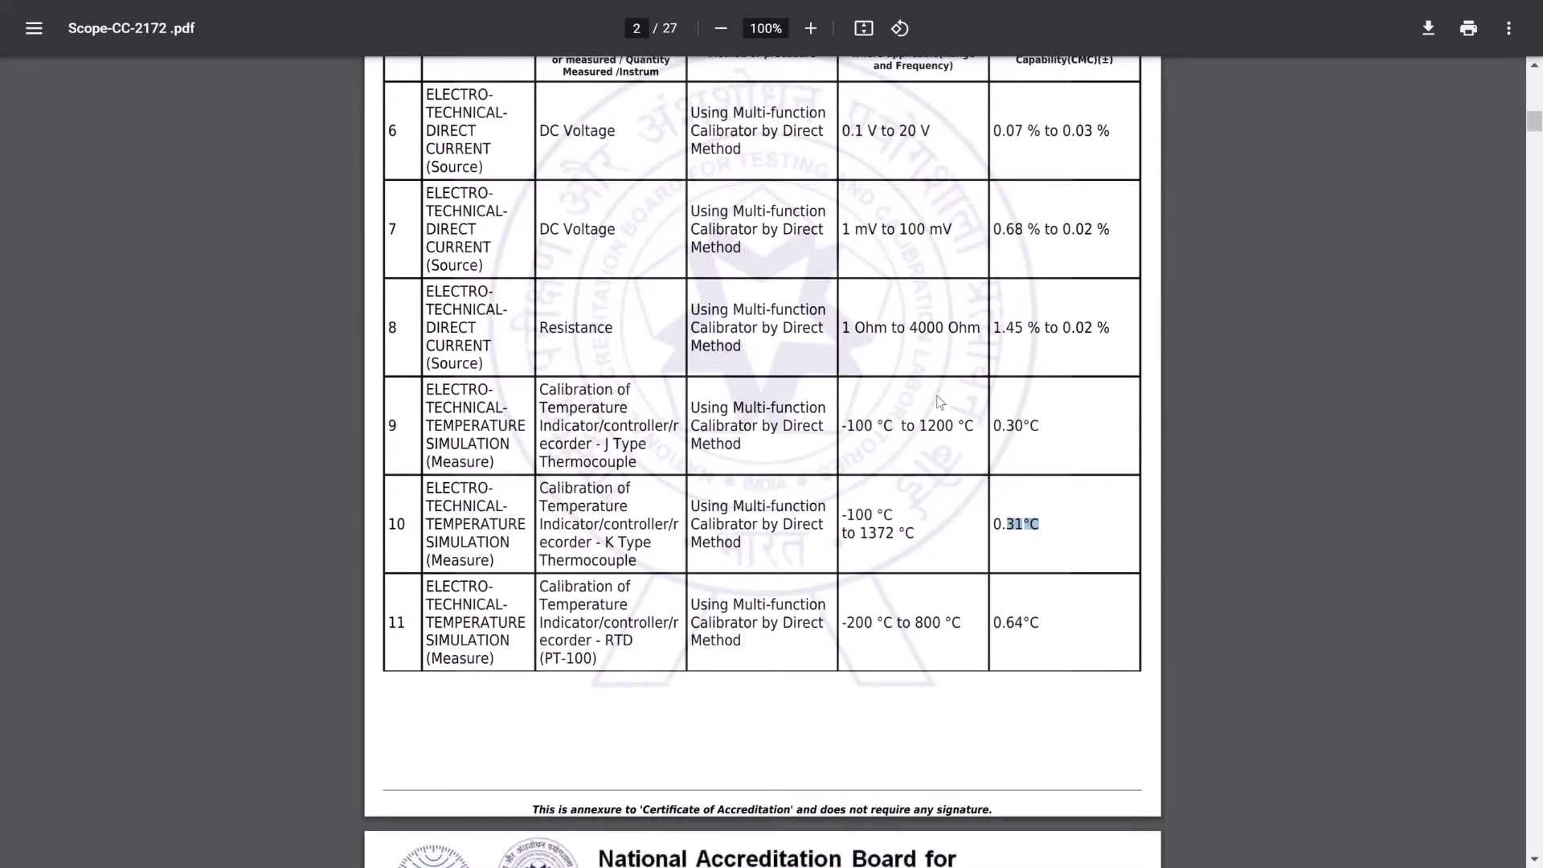
pyautogui.scroll(-3, 940, 402)
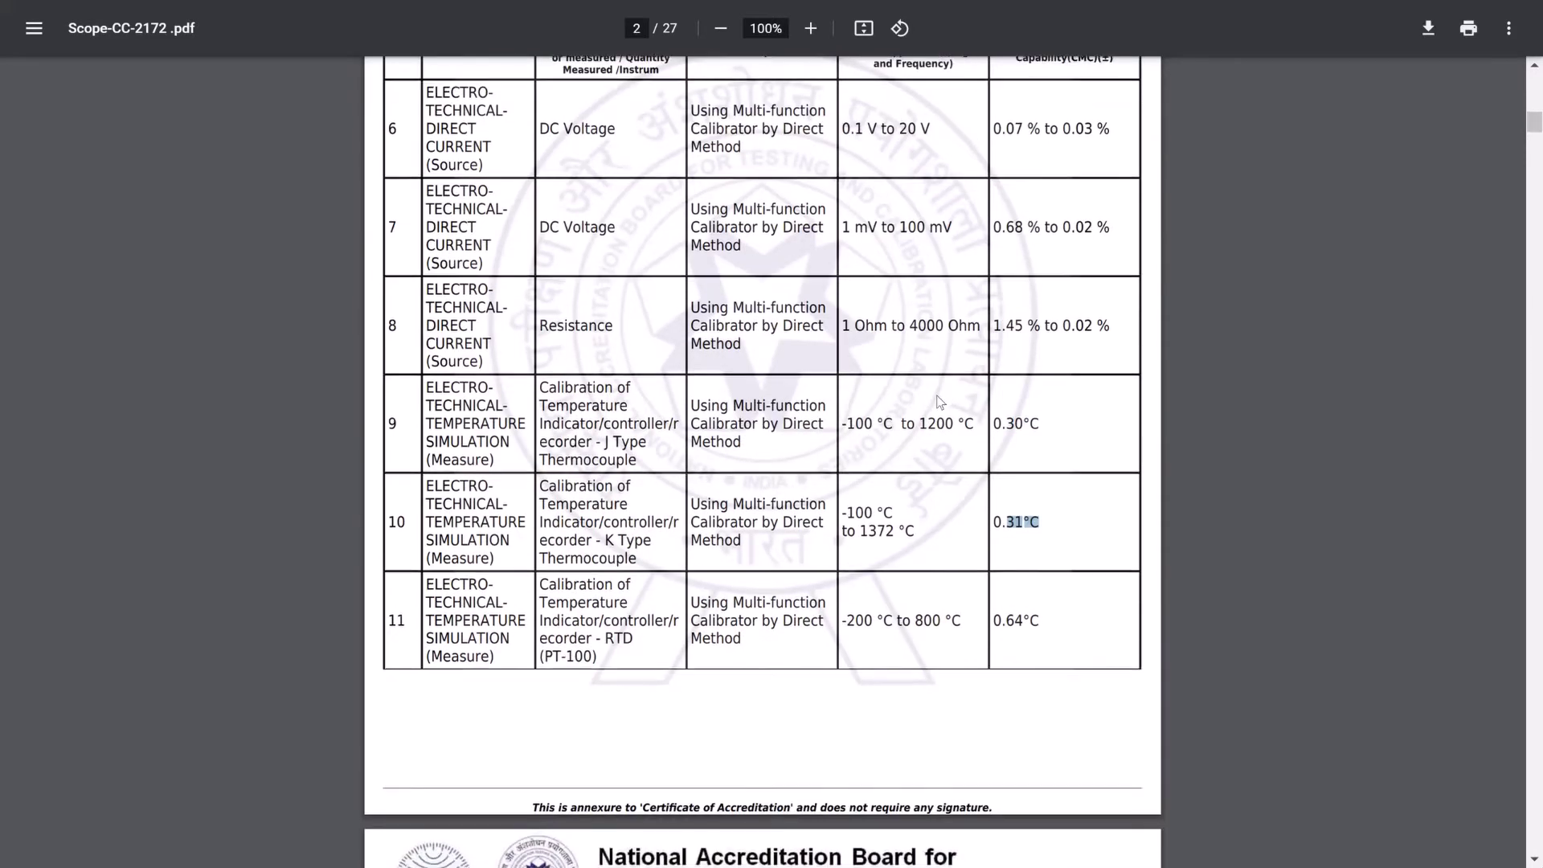
pyautogui.scroll(-1, 940, 401)
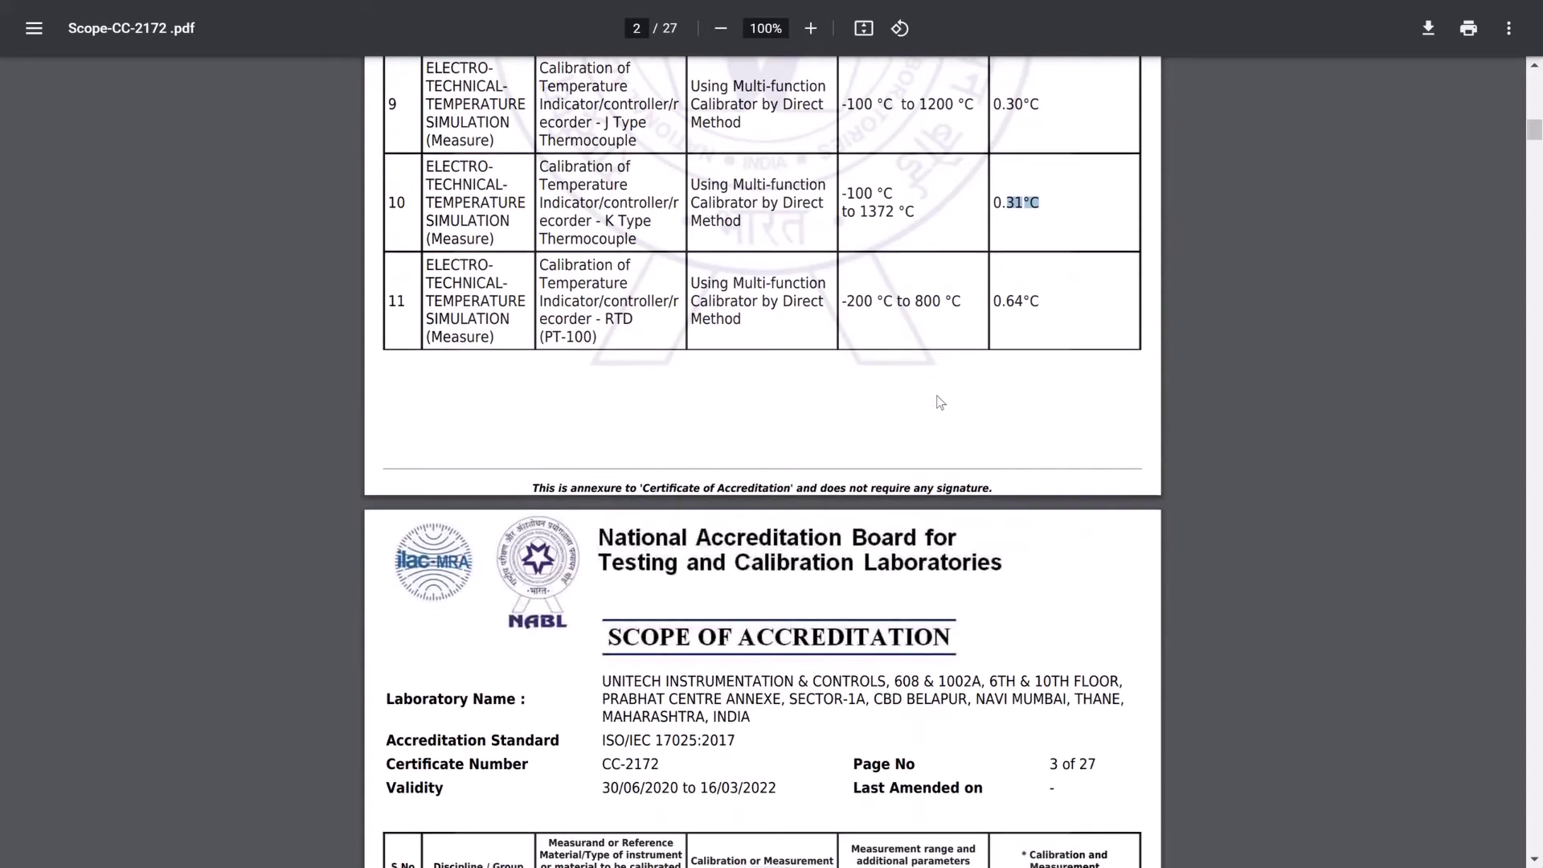
pyautogui.moveTo(870, 302); pyautogui.dragTo(1020, 328)
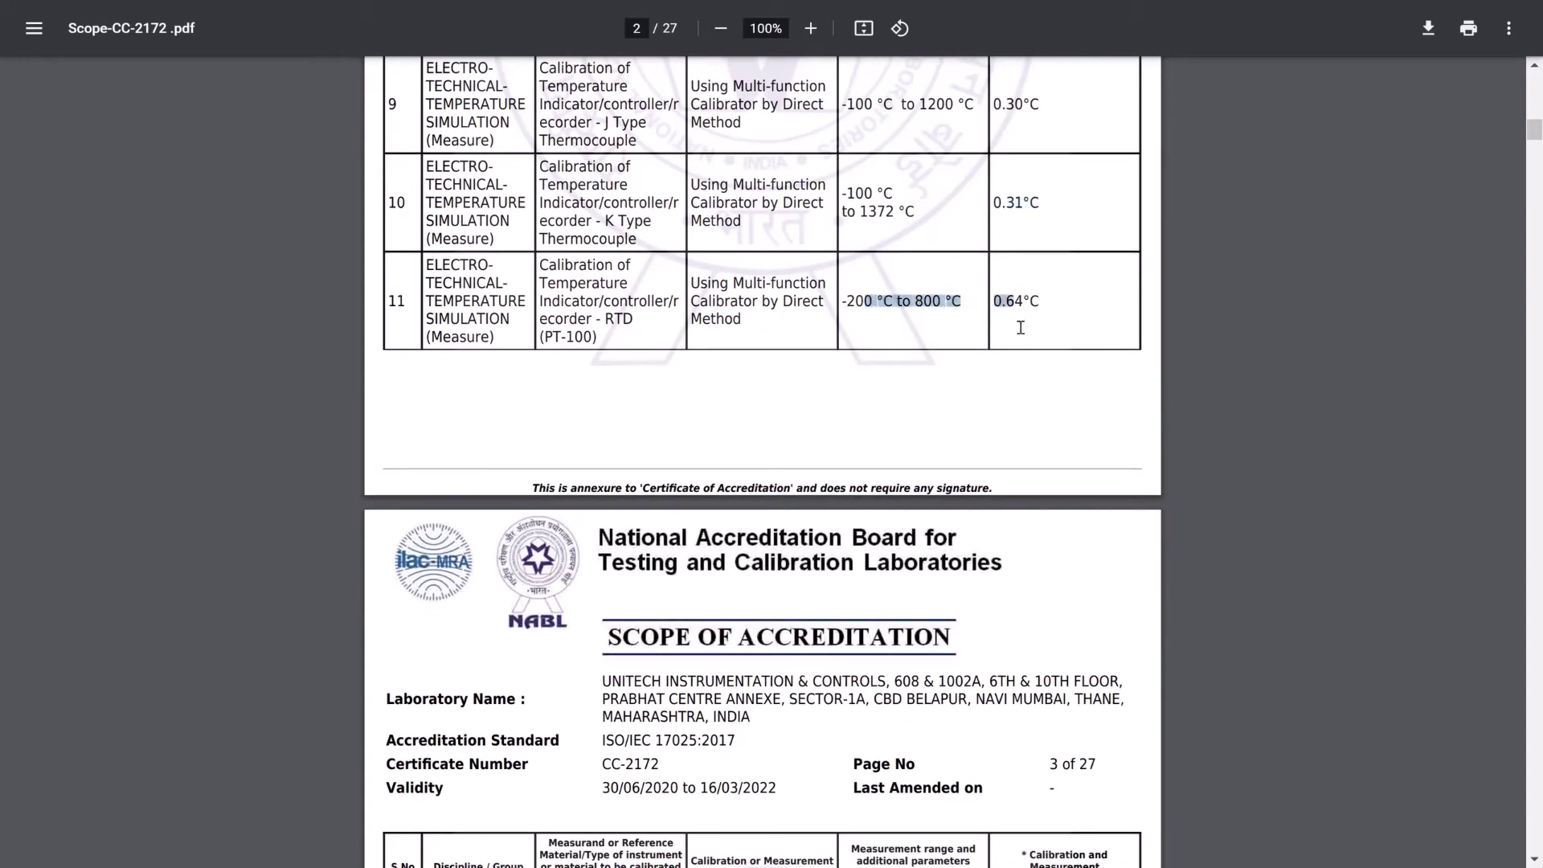
# - Examine the page 3 entries, noting the measurement range and CMC of the Digital Stop Watch, Timer in row 17
pyautogui.scroll(-1, 1020, 327)
pyautogui.scroll(-6, 1020, 327)
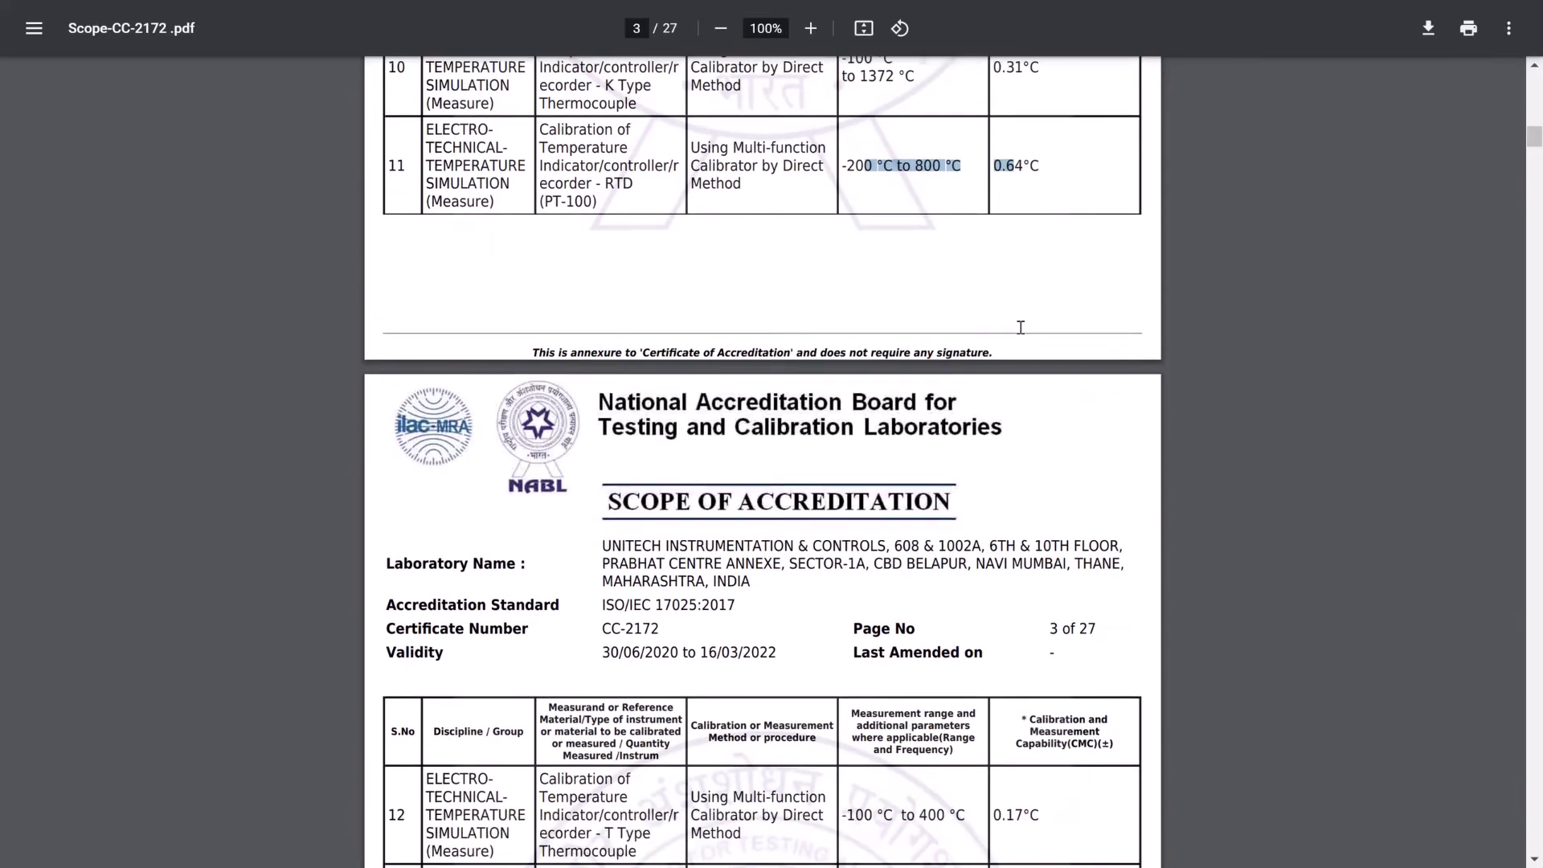
pyautogui.scroll(-5, 1021, 327)
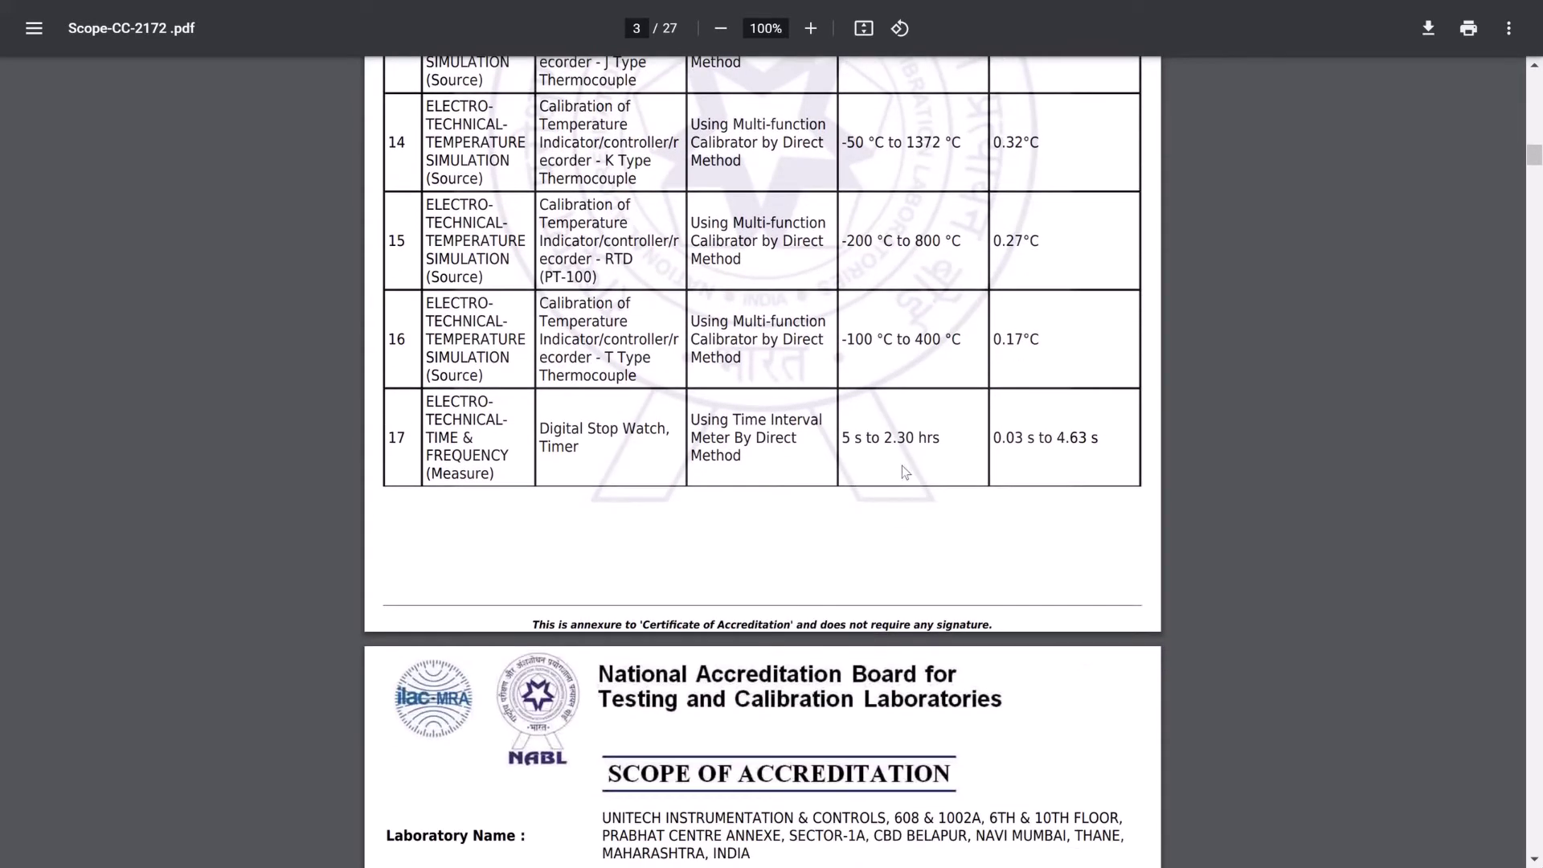
pyautogui.moveTo(854, 440); pyautogui.dragTo(1072, 451)
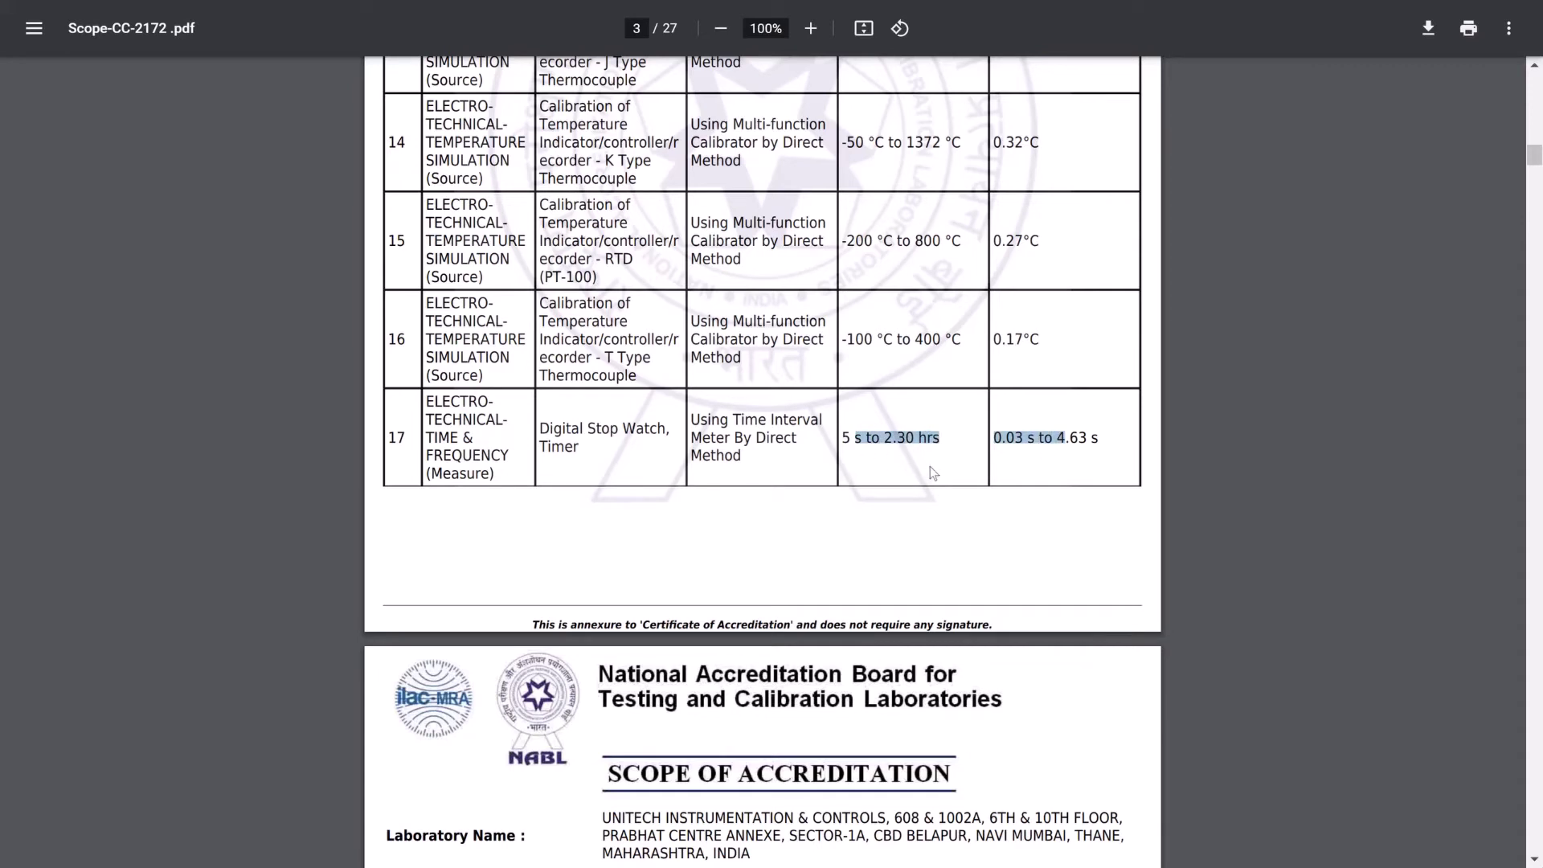
pyautogui.scroll(-7, 907, 459)
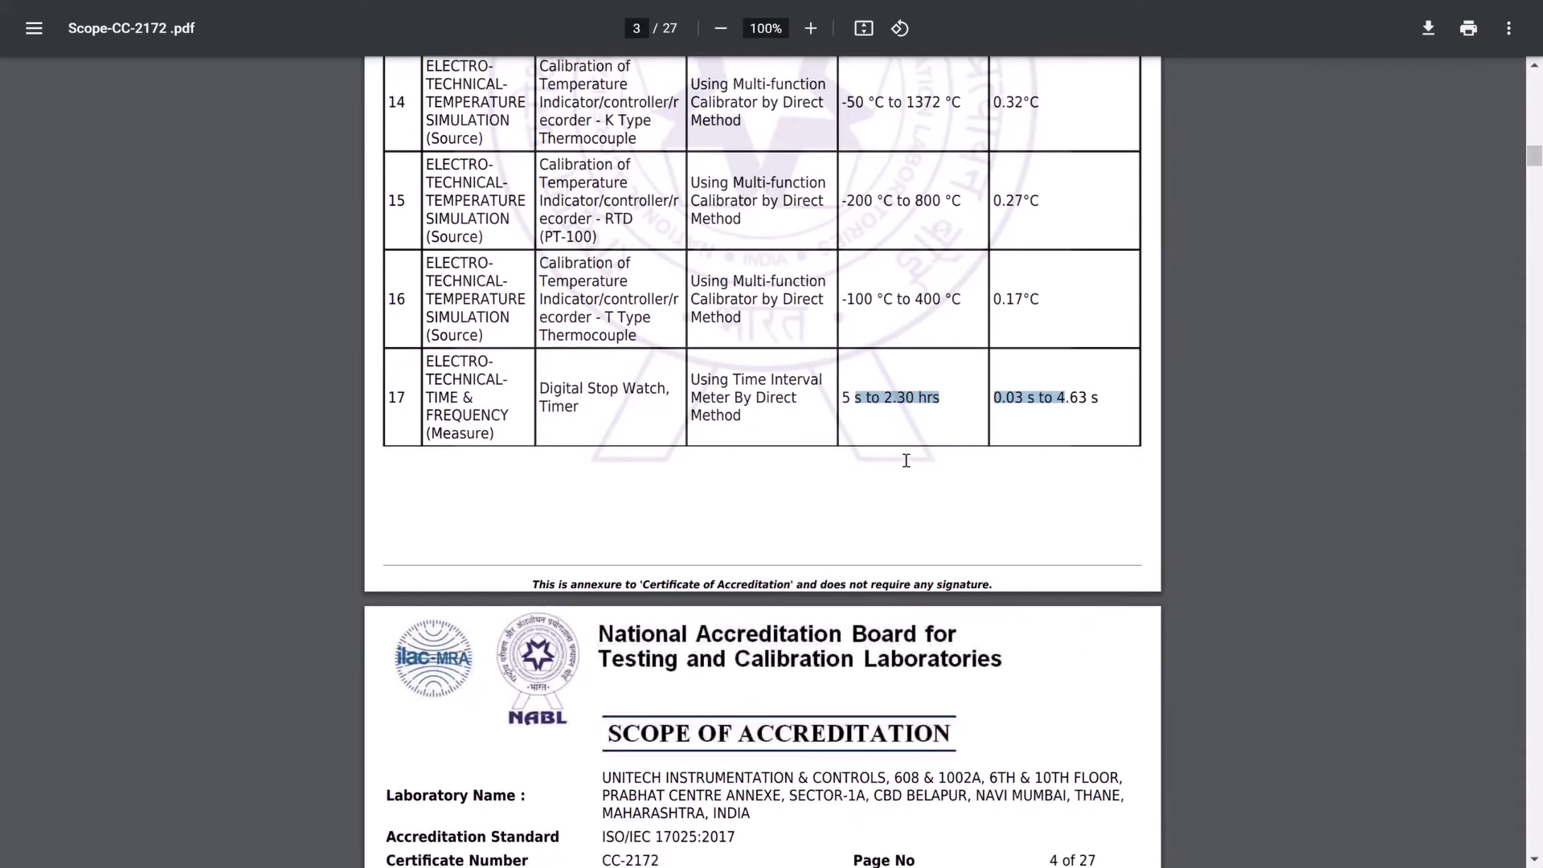
# - Examine the pressure indicating device entries on page 4, including the row 21 Pneumatic Pressure Gauges range and CMC
pyautogui.scroll(-5, 906, 459)
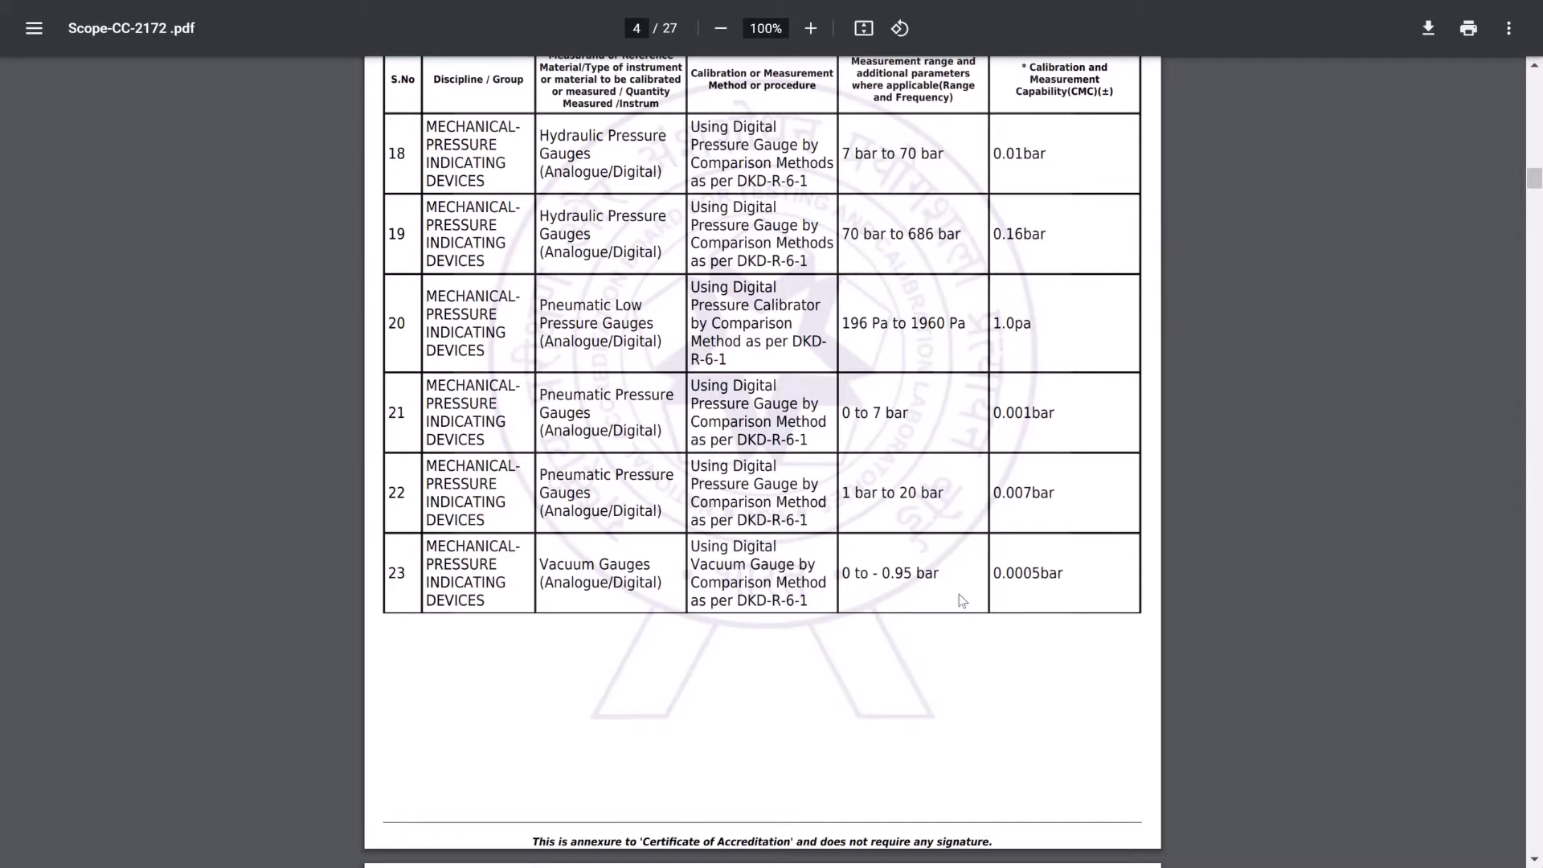
pyautogui.moveTo(861, 416); pyautogui.dragTo(1064, 430)
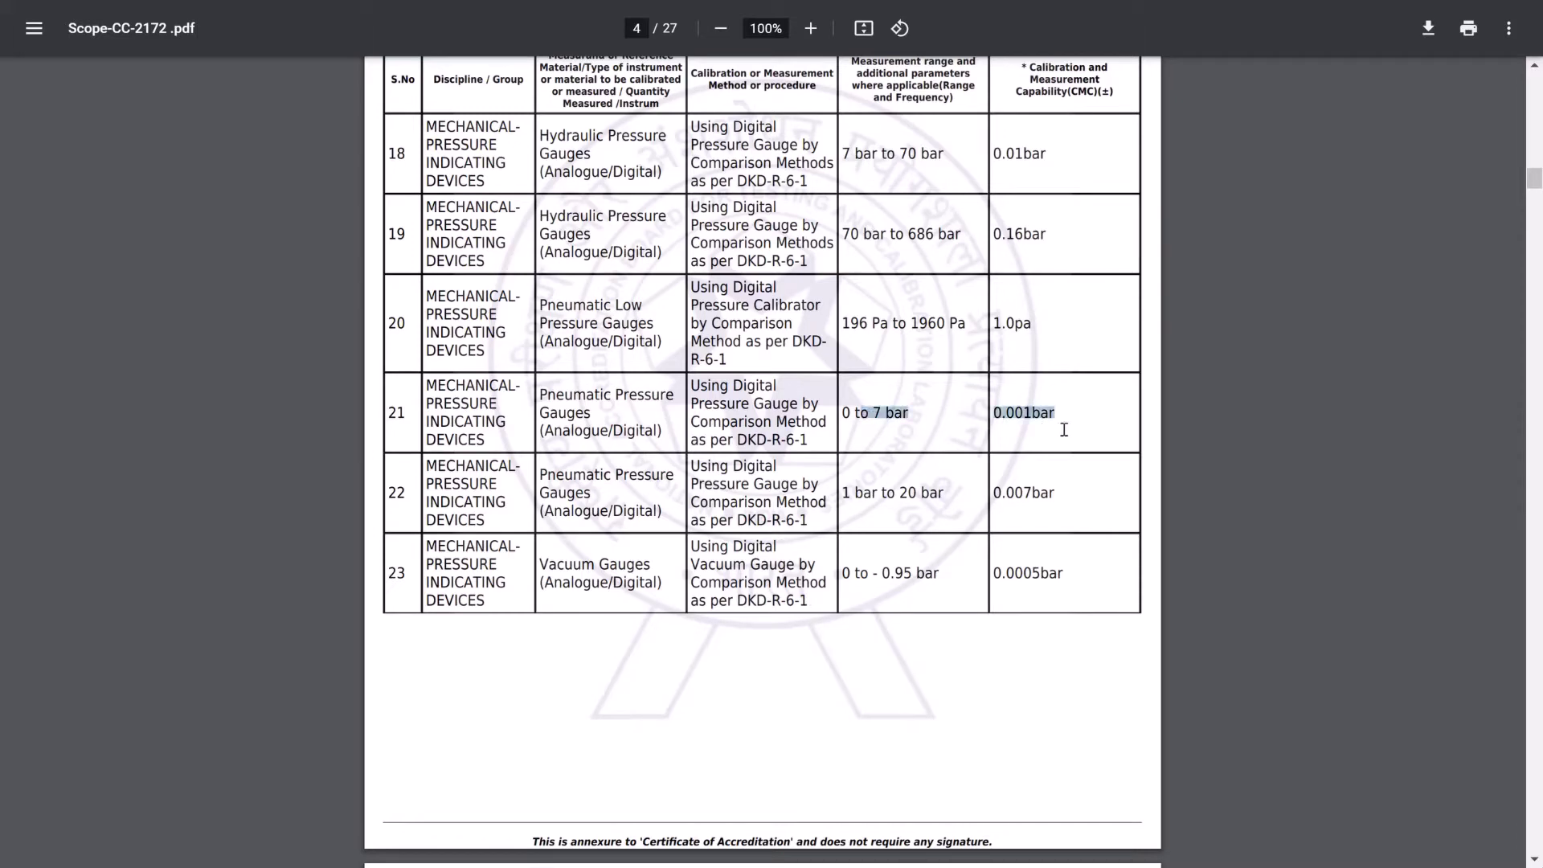
pyautogui.scroll(-9, 1063, 429)
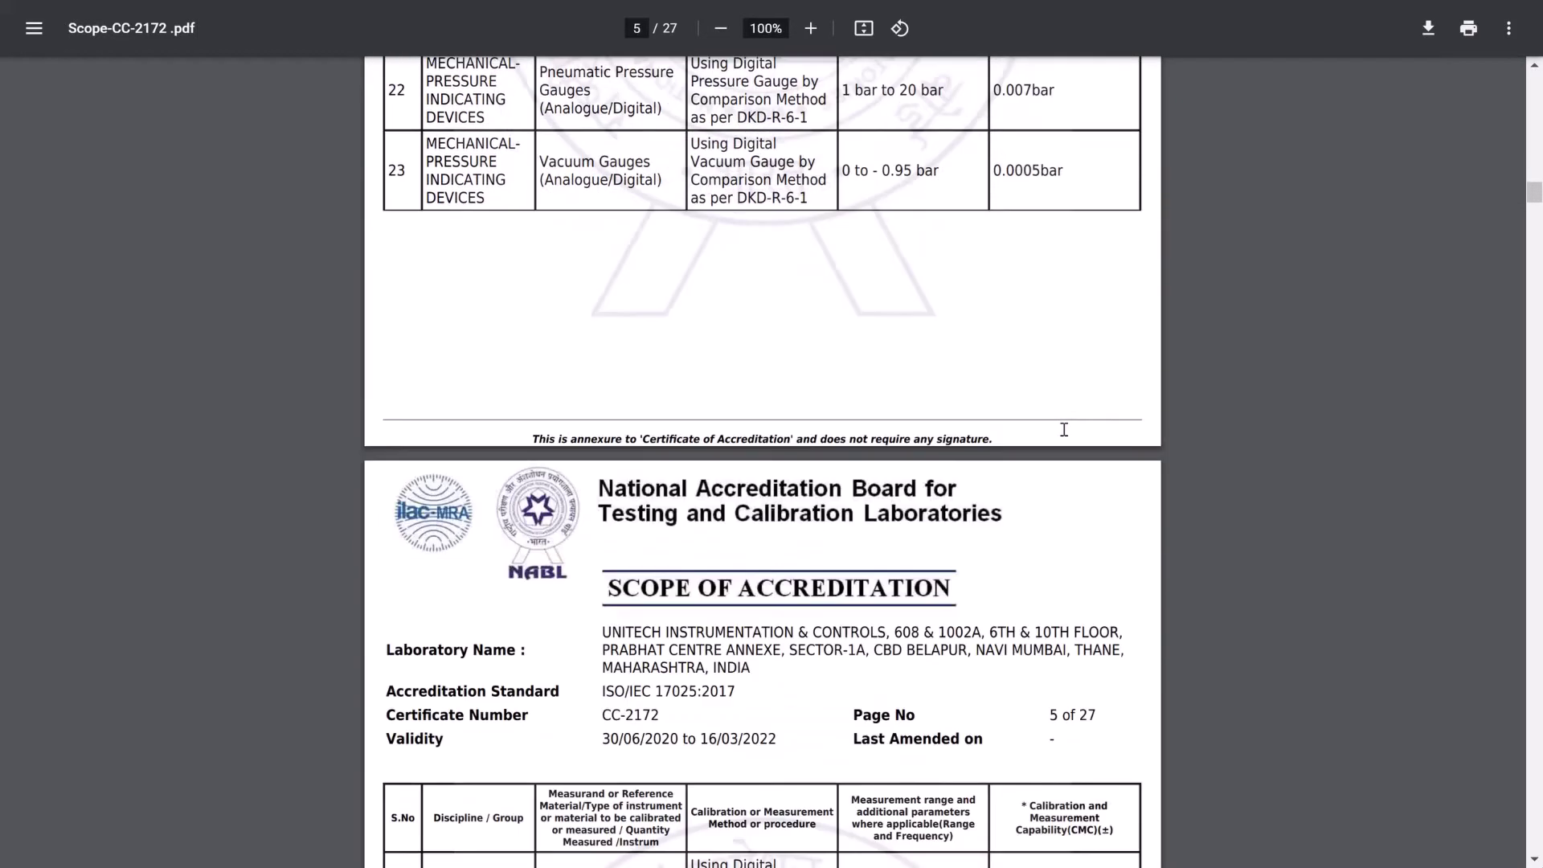
# - Examine the range, CMC and digital balance method of the row 24 Glass Pipettes and Glass Burette entry on page 5
pyautogui.scroll(-2, 1064, 430)
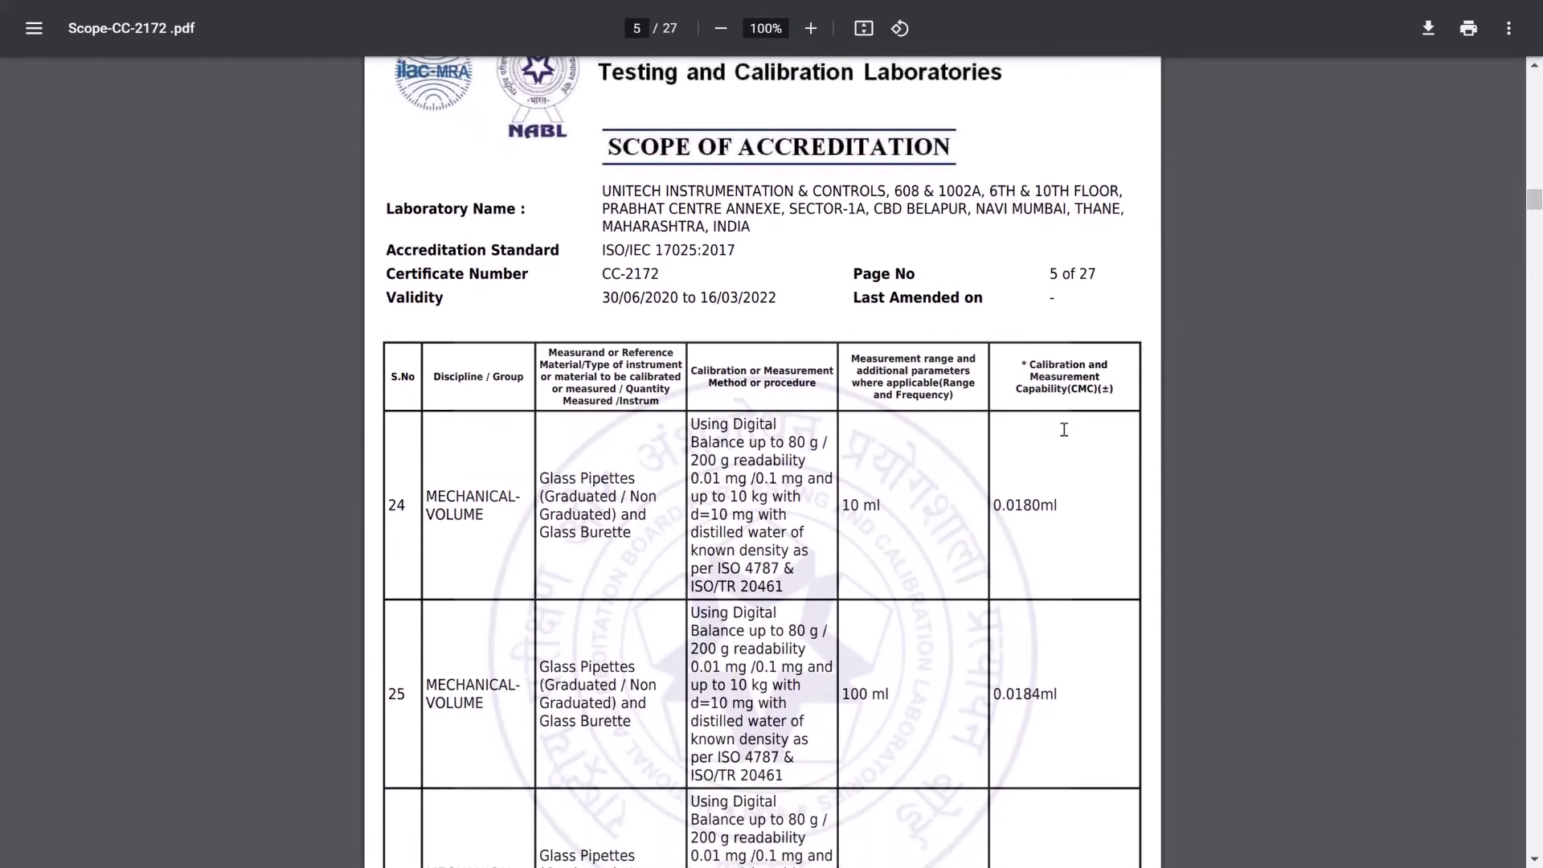
pyautogui.moveTo(844, 505); pyautogui.dragTo(884, 518)
pyautogui.doubleClick(1006, 512)
pyautogui.doubleClick(763, 485)
pyautogui.moveTo(691, 463); pyautogui.dragTo(778, 468)
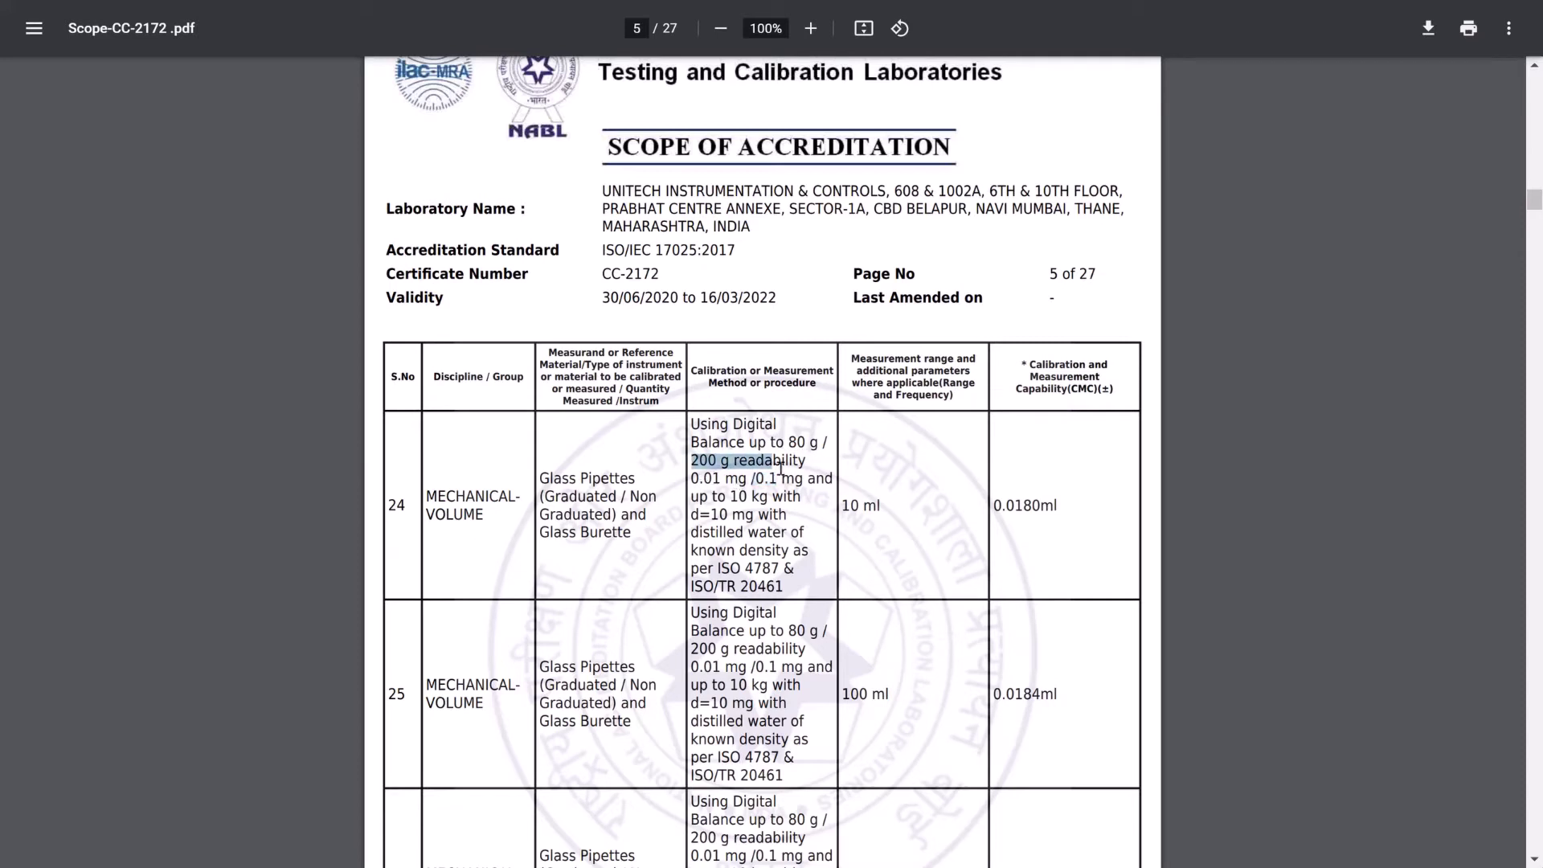
pyautogui.click(785, 492)
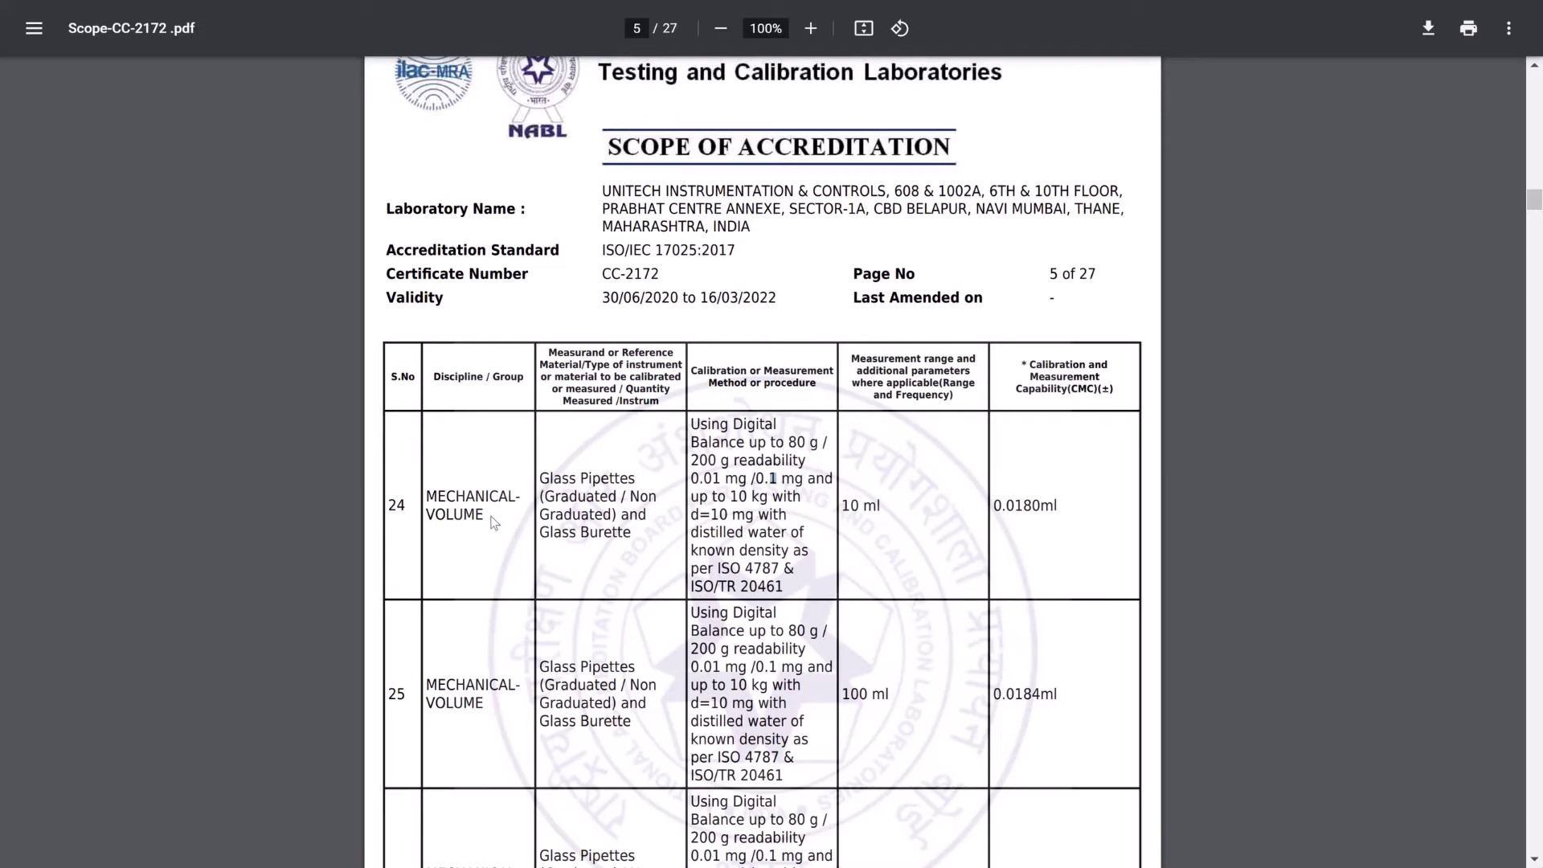
# - Switch to the accreditation details web form and set the discipline to Mechanical and the group to VOLUME
pyautogui.hotkey('alt', 'Tab')
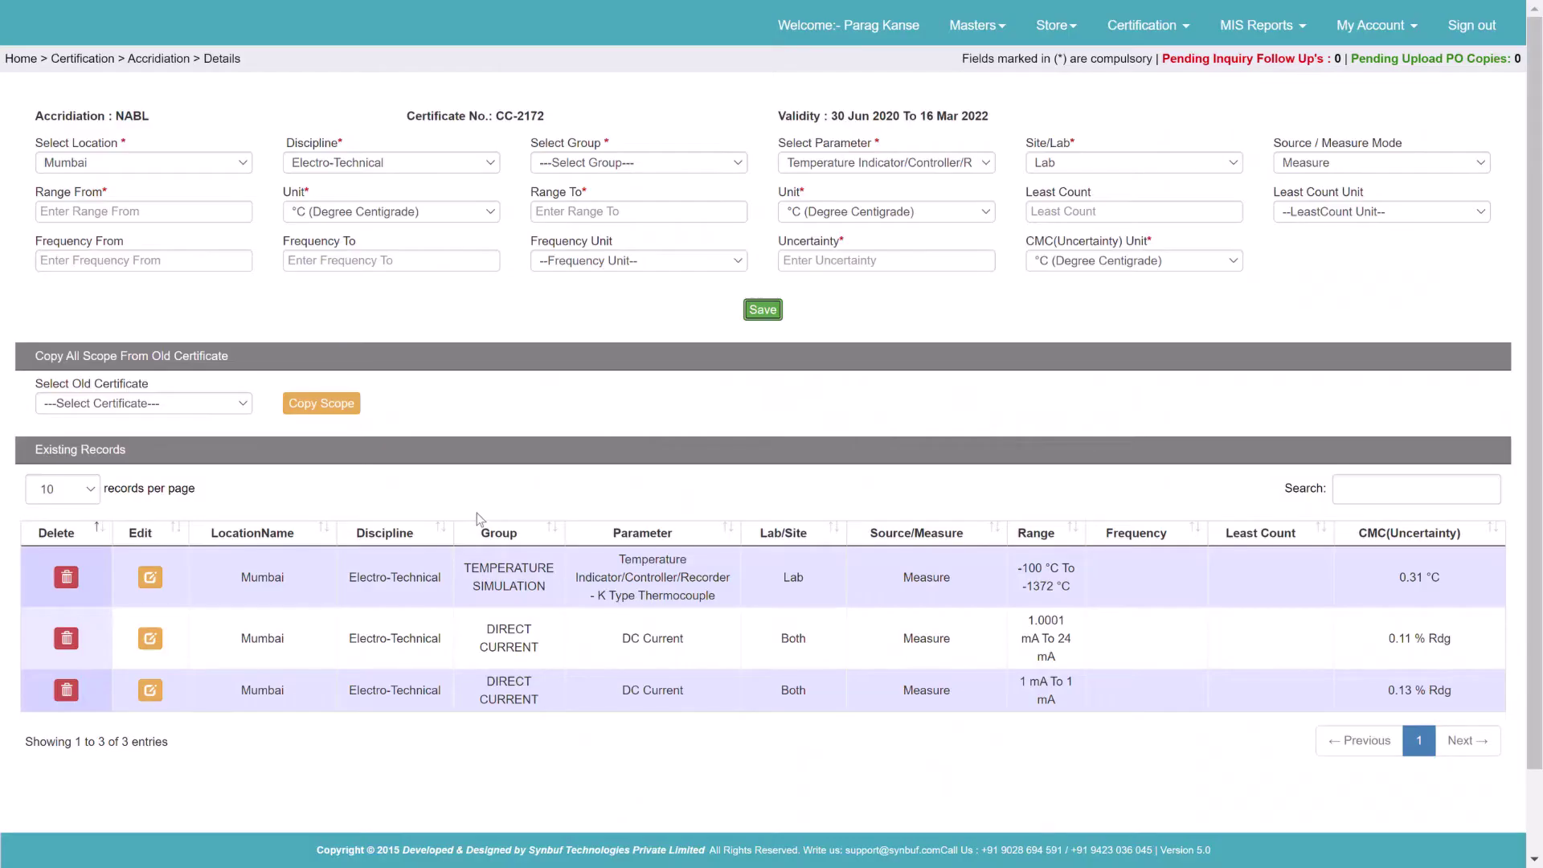
pyautogui.click(469, 159)
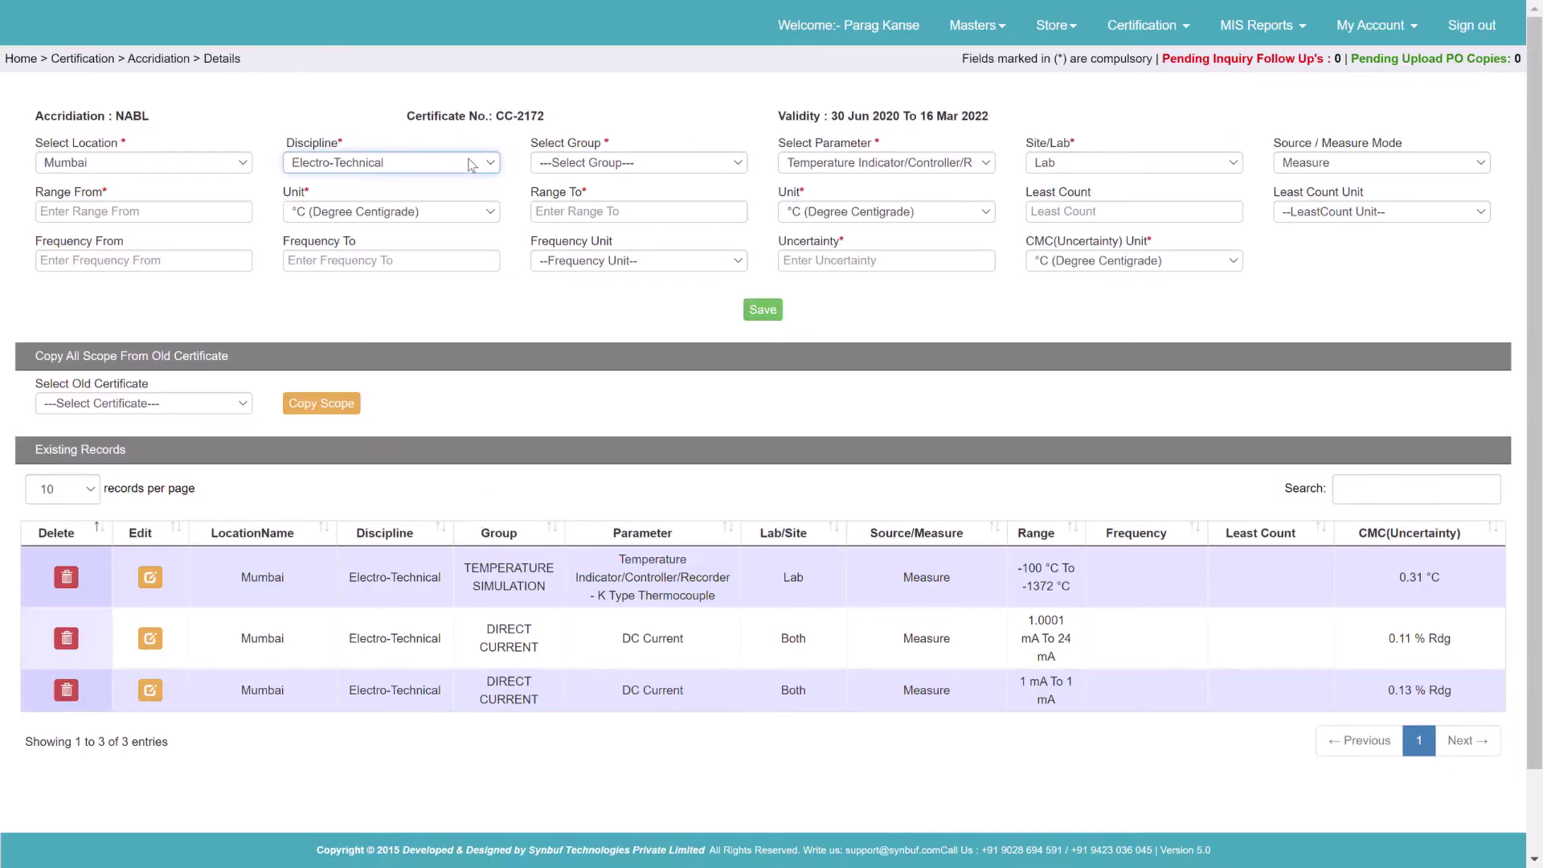
pyautogui.press('Down')
pyautogui.click(620, 161)
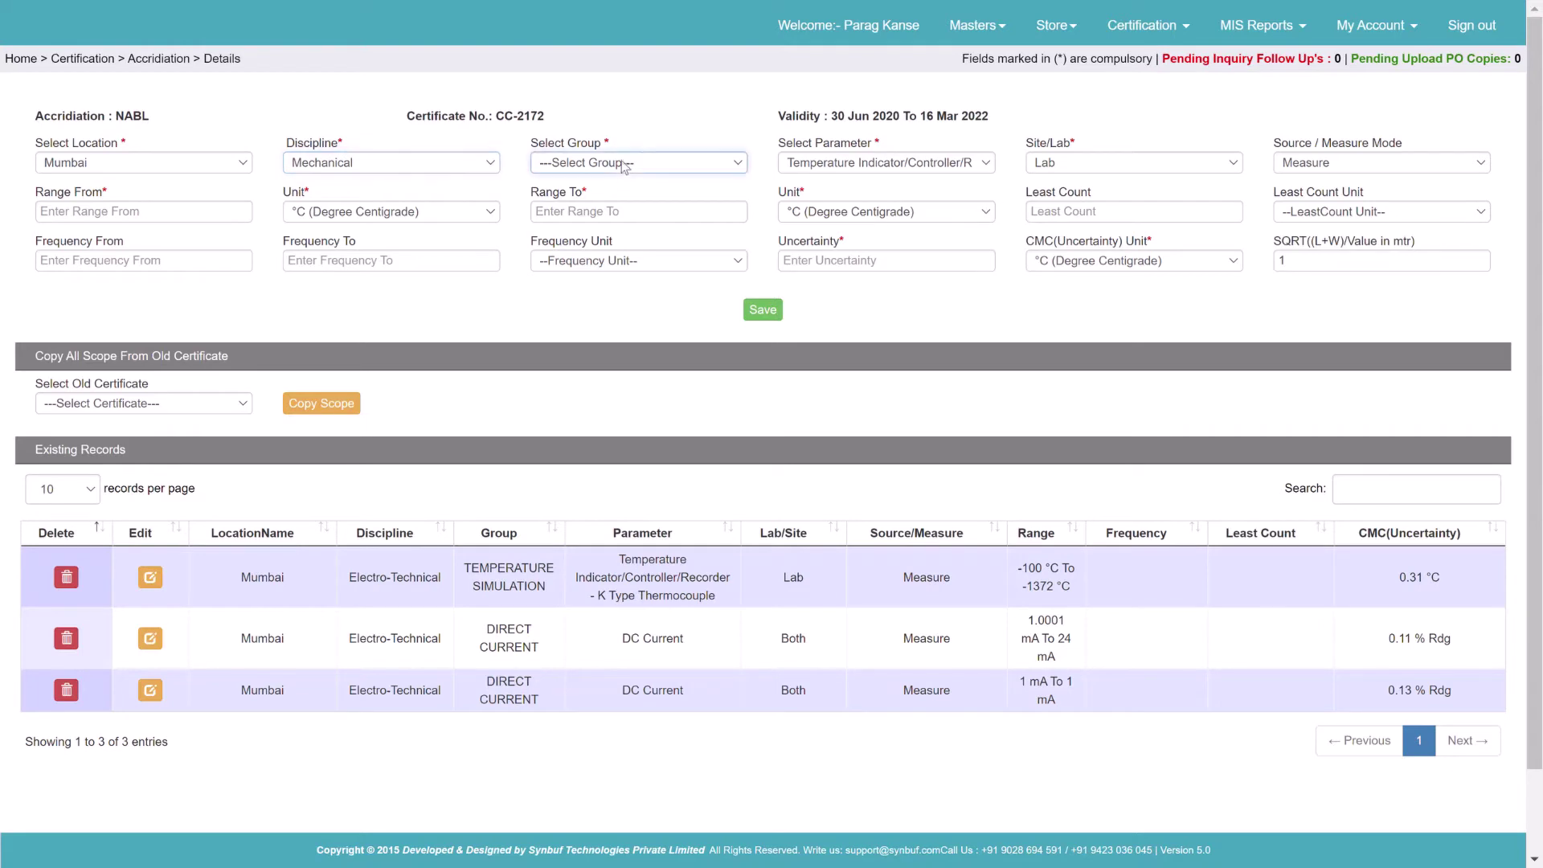
pyautogui.click(621, 160)
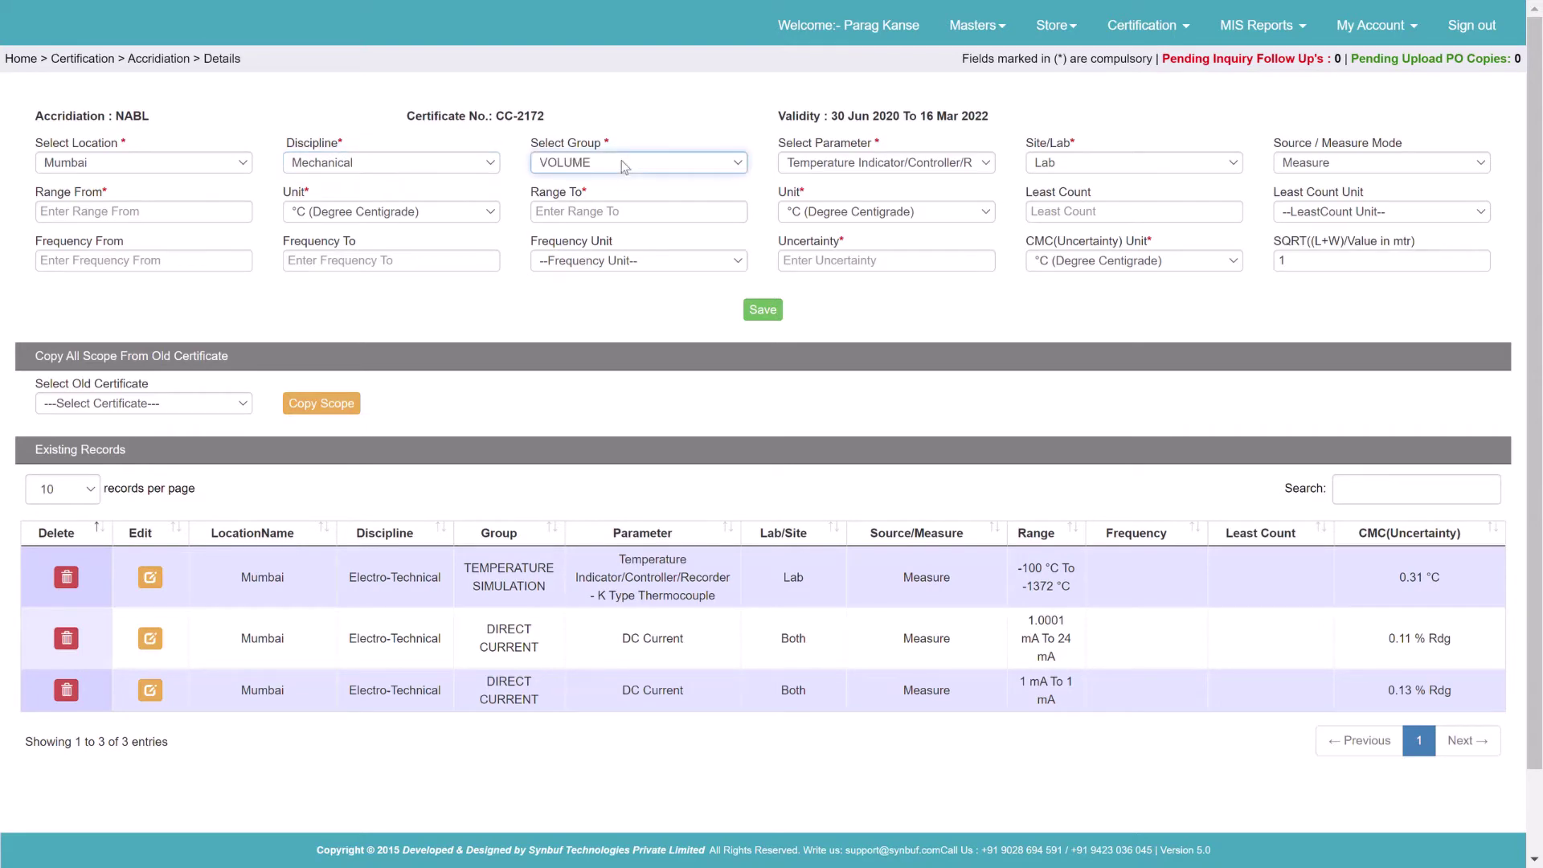
# - Select the Glass Pipettes (Graduated / Non Graduated) and Glass Burette parameter, checking its name against row 24 of the scope PDF
pyautogui.click(912, 160)
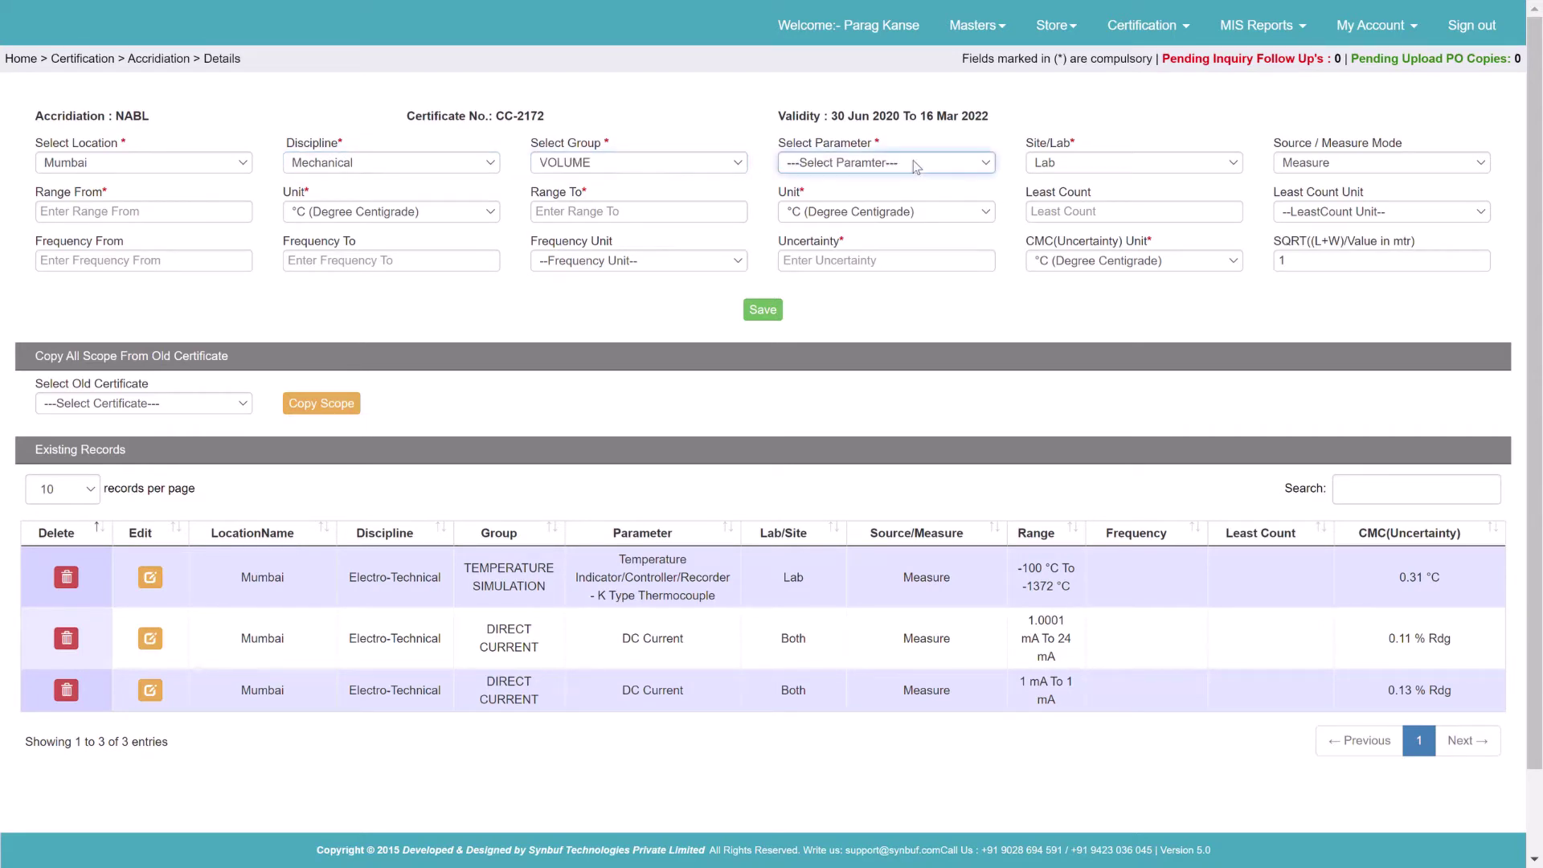
pyautogui.click(918, 218)
pyautogui.hotkey('alt', 'Tab')
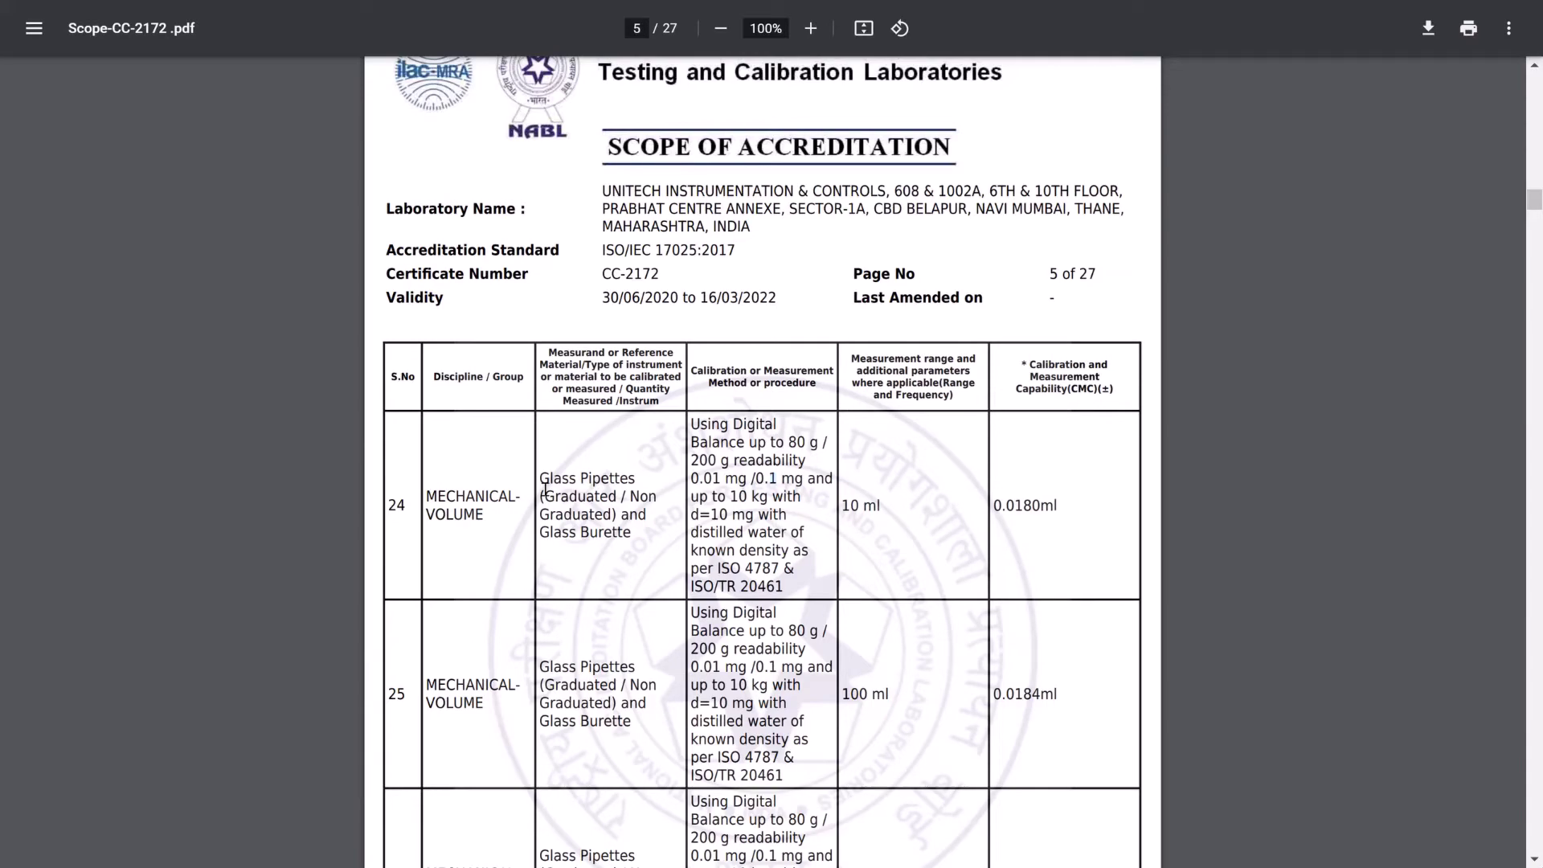
pyautogui.moveTo(541, 483); pyautogui.dragTo(632, 554)
pyautogui.hotkey('alt', 'Tab')
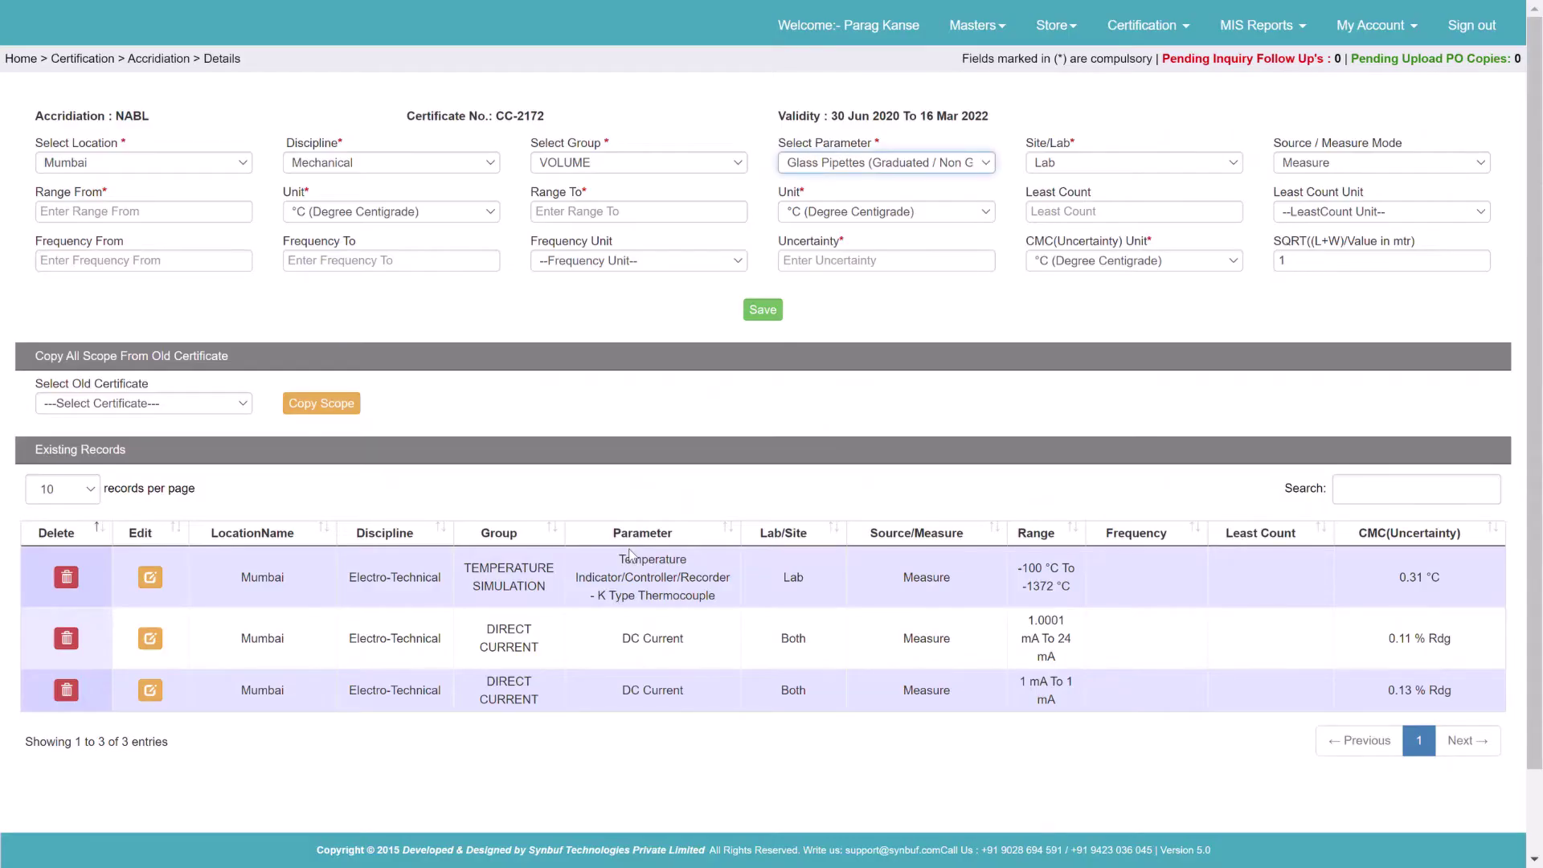
# - Set the source / measure mode of the glass pipettes entry to Not Applicable
pyautogui.press('Tab')
pyautogui.press('Tab')
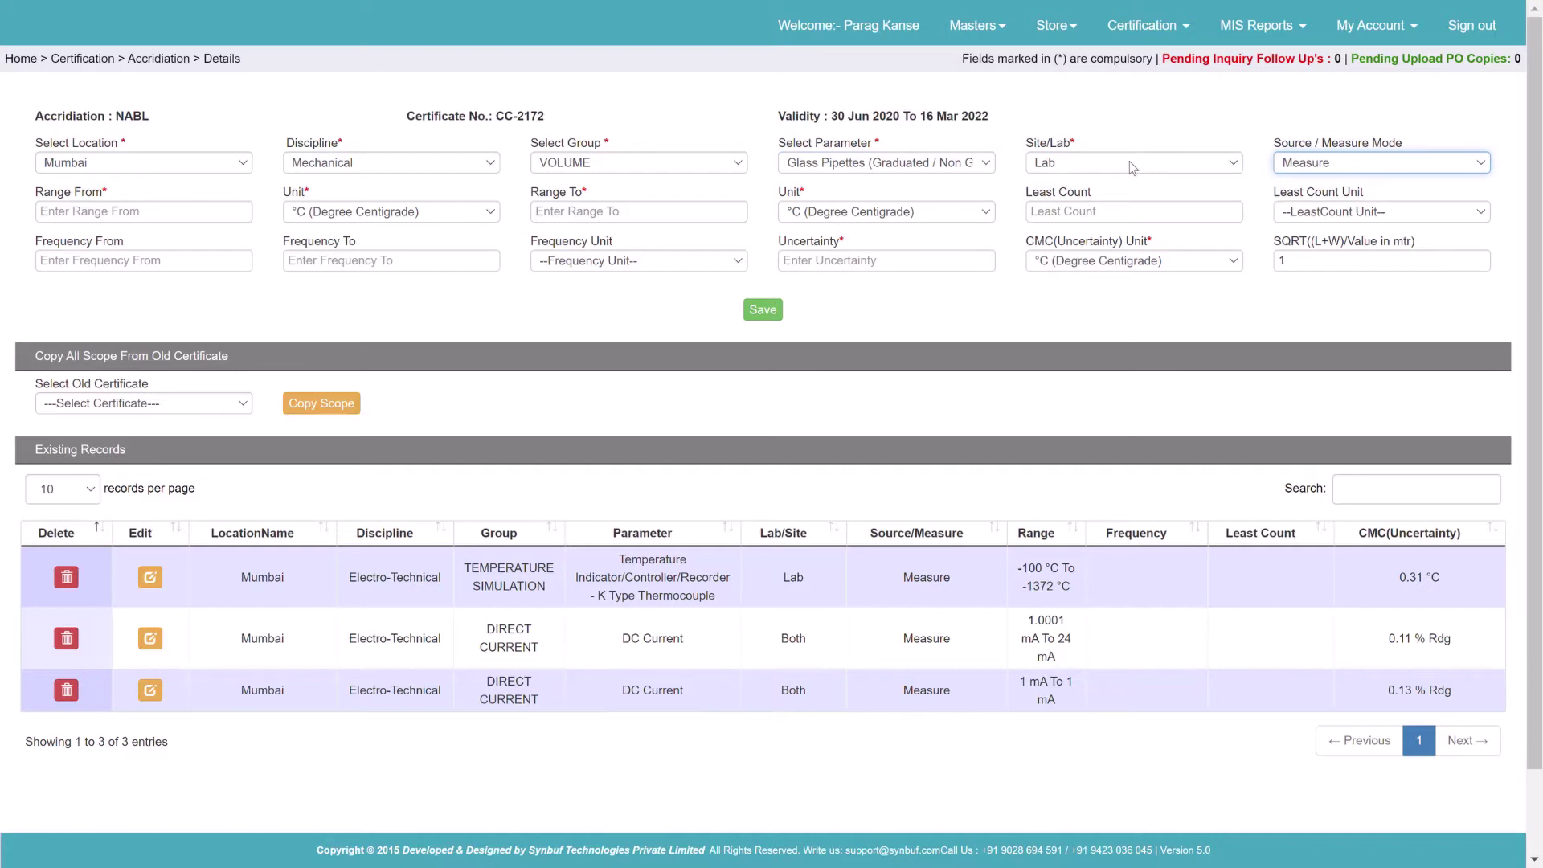
pyautogui.press('Down')
pyautogui.press('Down')
pyautogui.press('Tab')
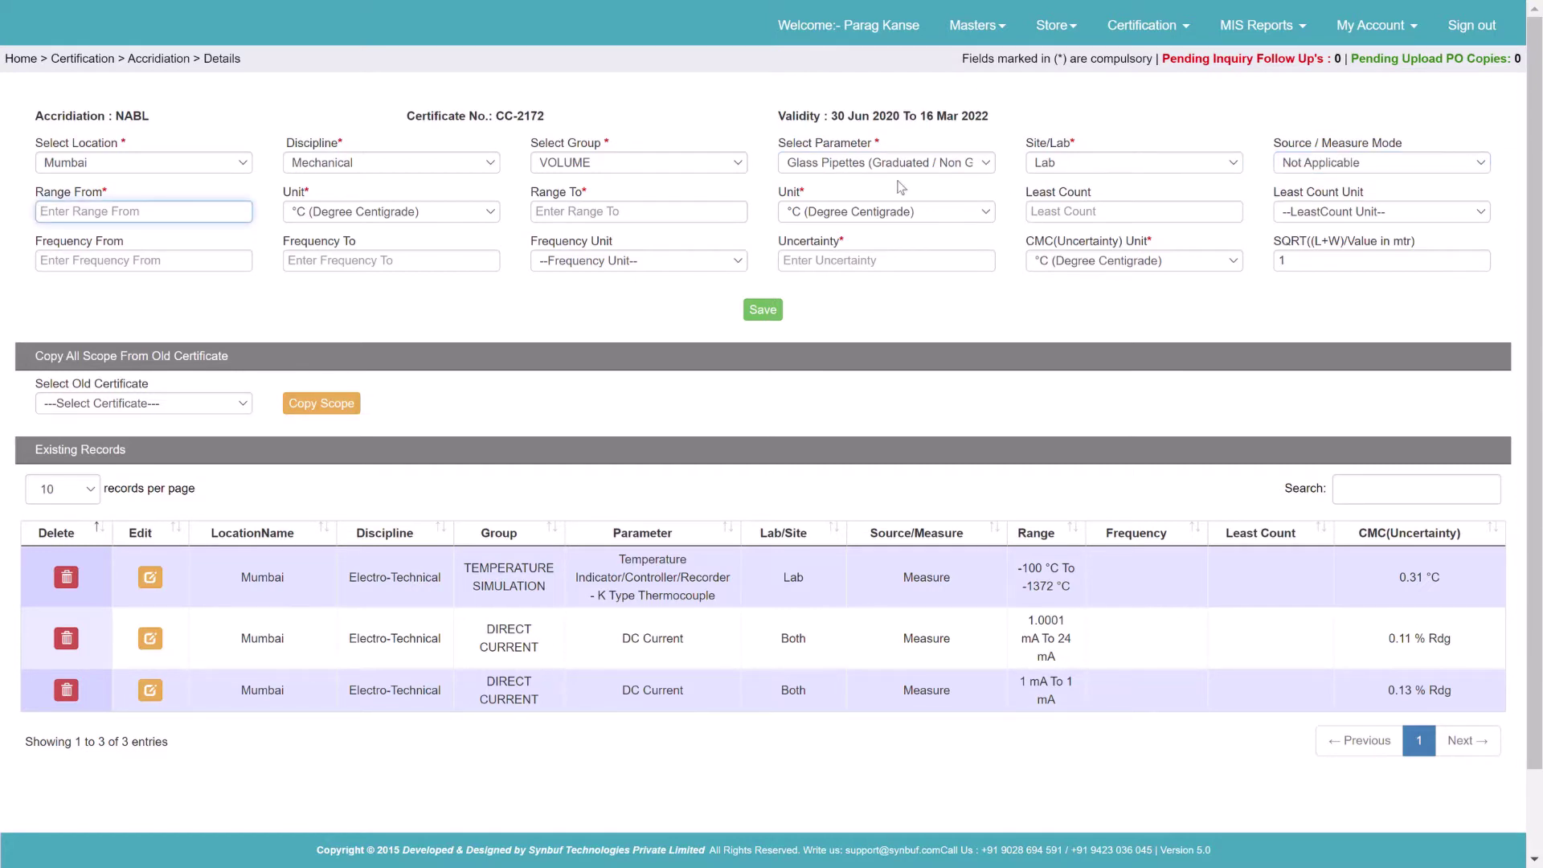
# - Check the row 24 range in the scope PDF and enter a range from 0 mL to 10 mL
pyautogui.hotkey('alt', 'Tab')
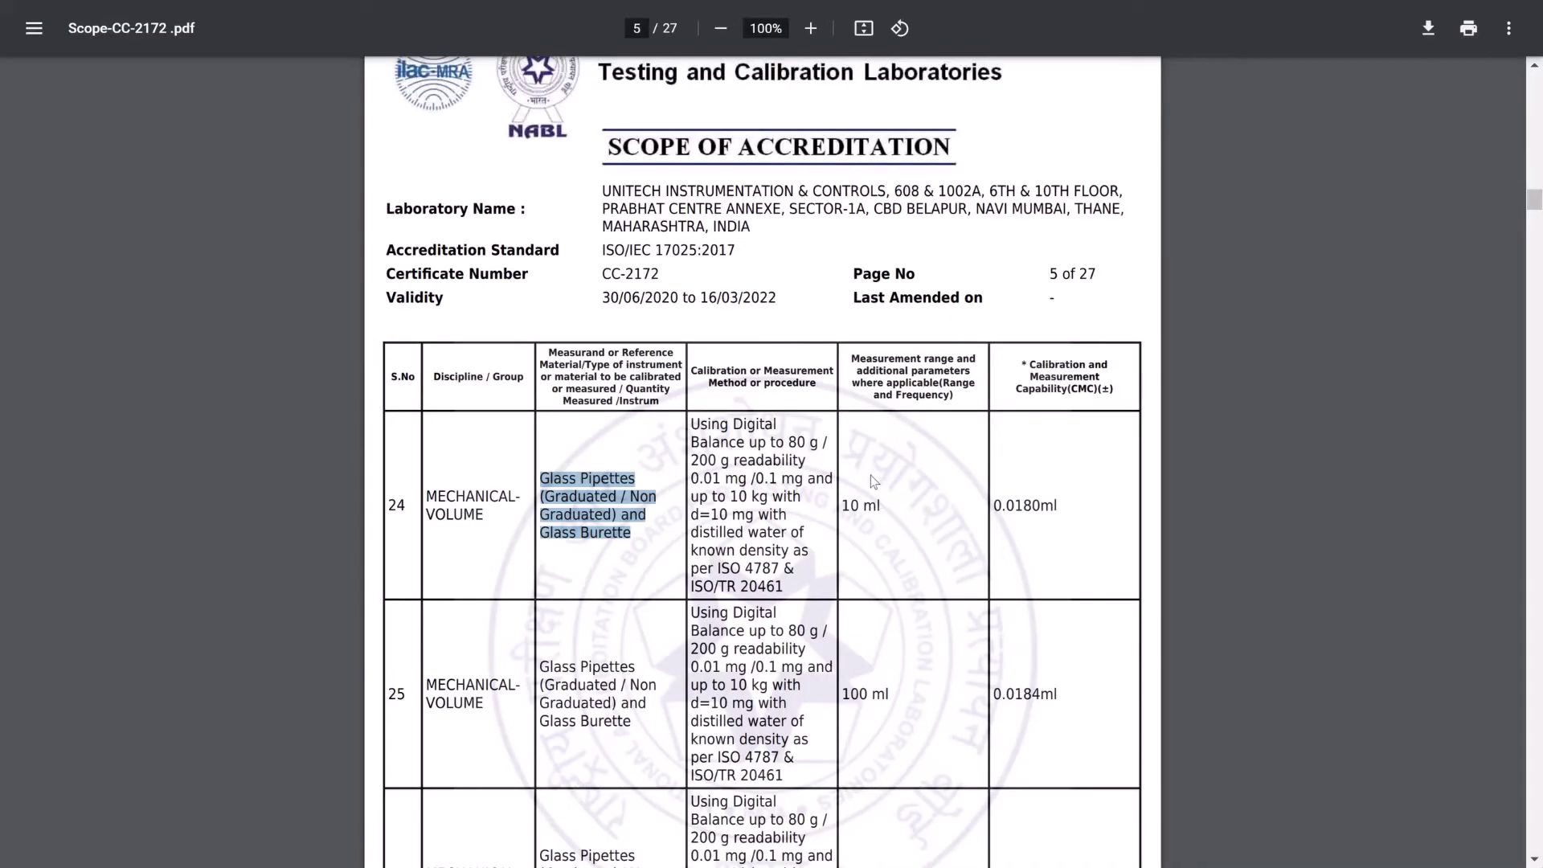
pyautogui.hotkey('alt', 'Tab')
pyautogui.write('0')
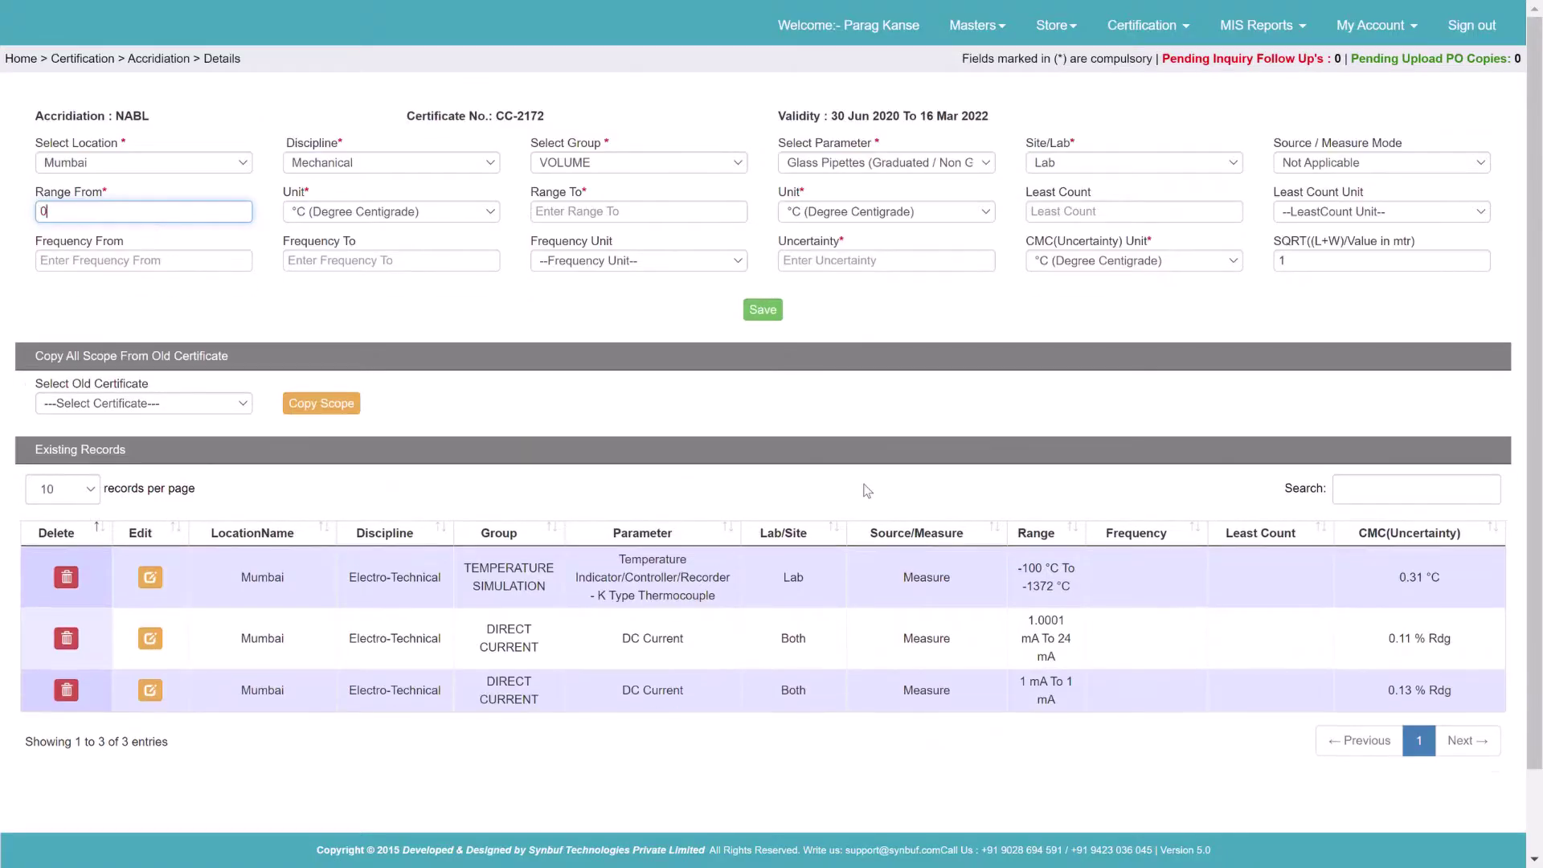
pyautogui.press('Tab')
pyautogui.press('m')
pyautogui.press('Tab')
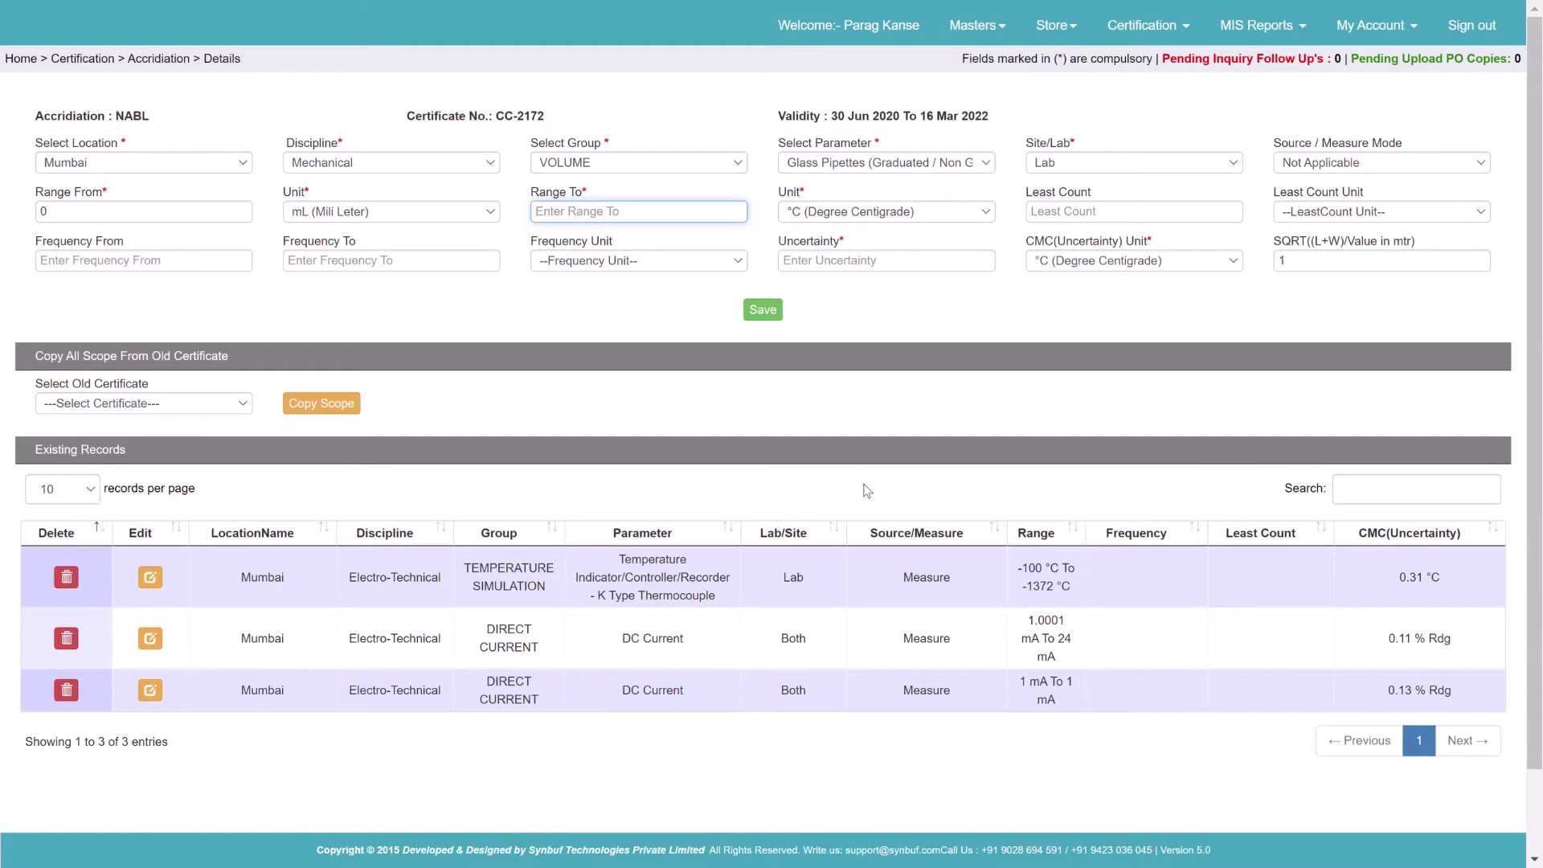
pyautogui.write('10')
pyautogui.press('Tab')
pyautogui.press('m')
pyautogui.press('Tab')
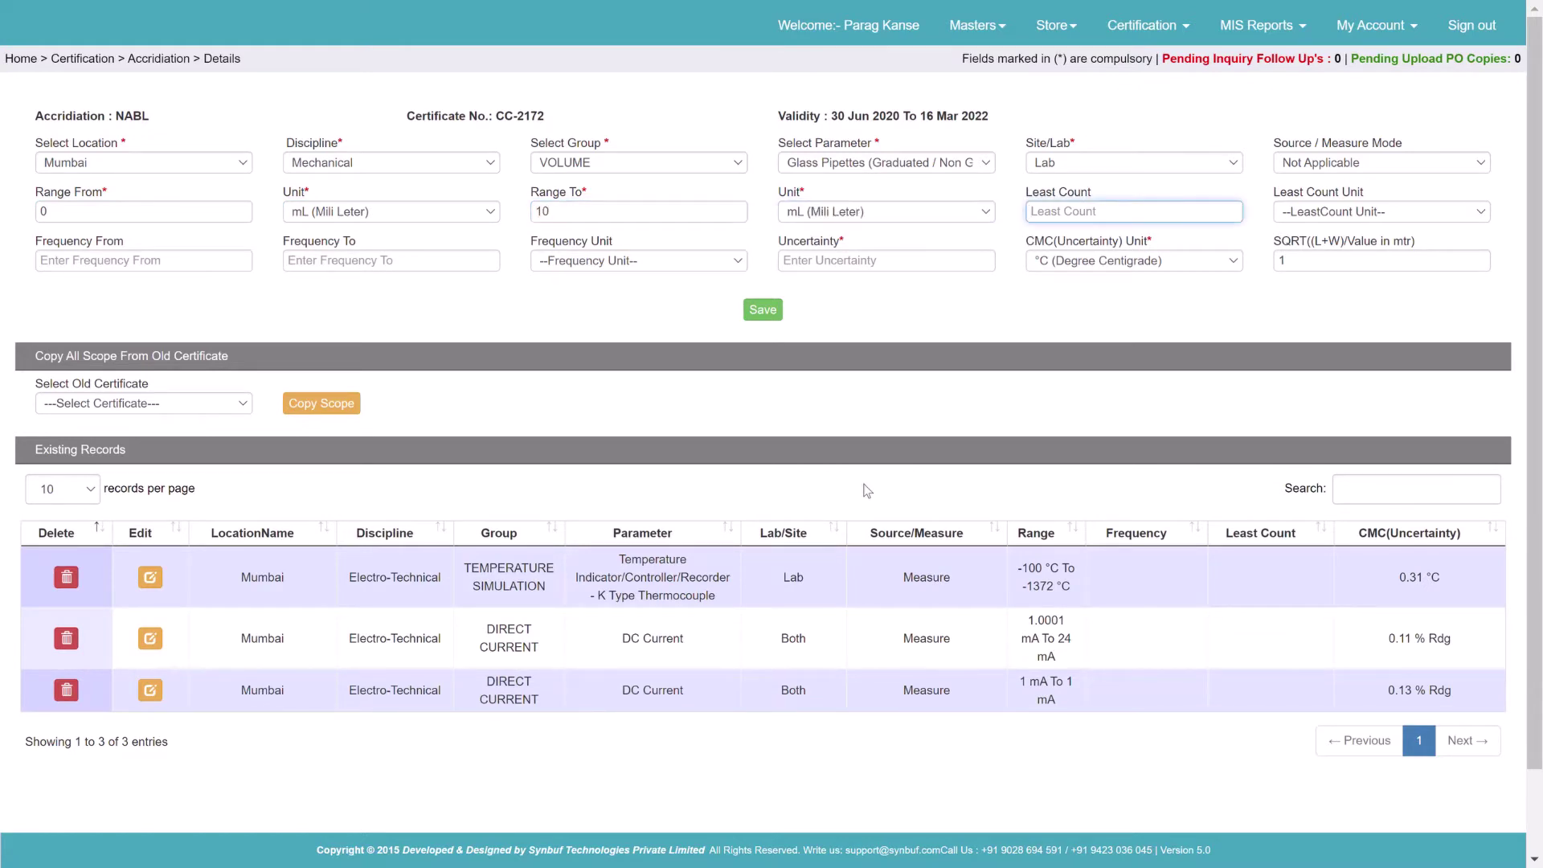
# - Enter the row 24 uncertainty from the PDF as 0.0180 mL and save the glass pipettes record
pyautogui.click(909, 270)
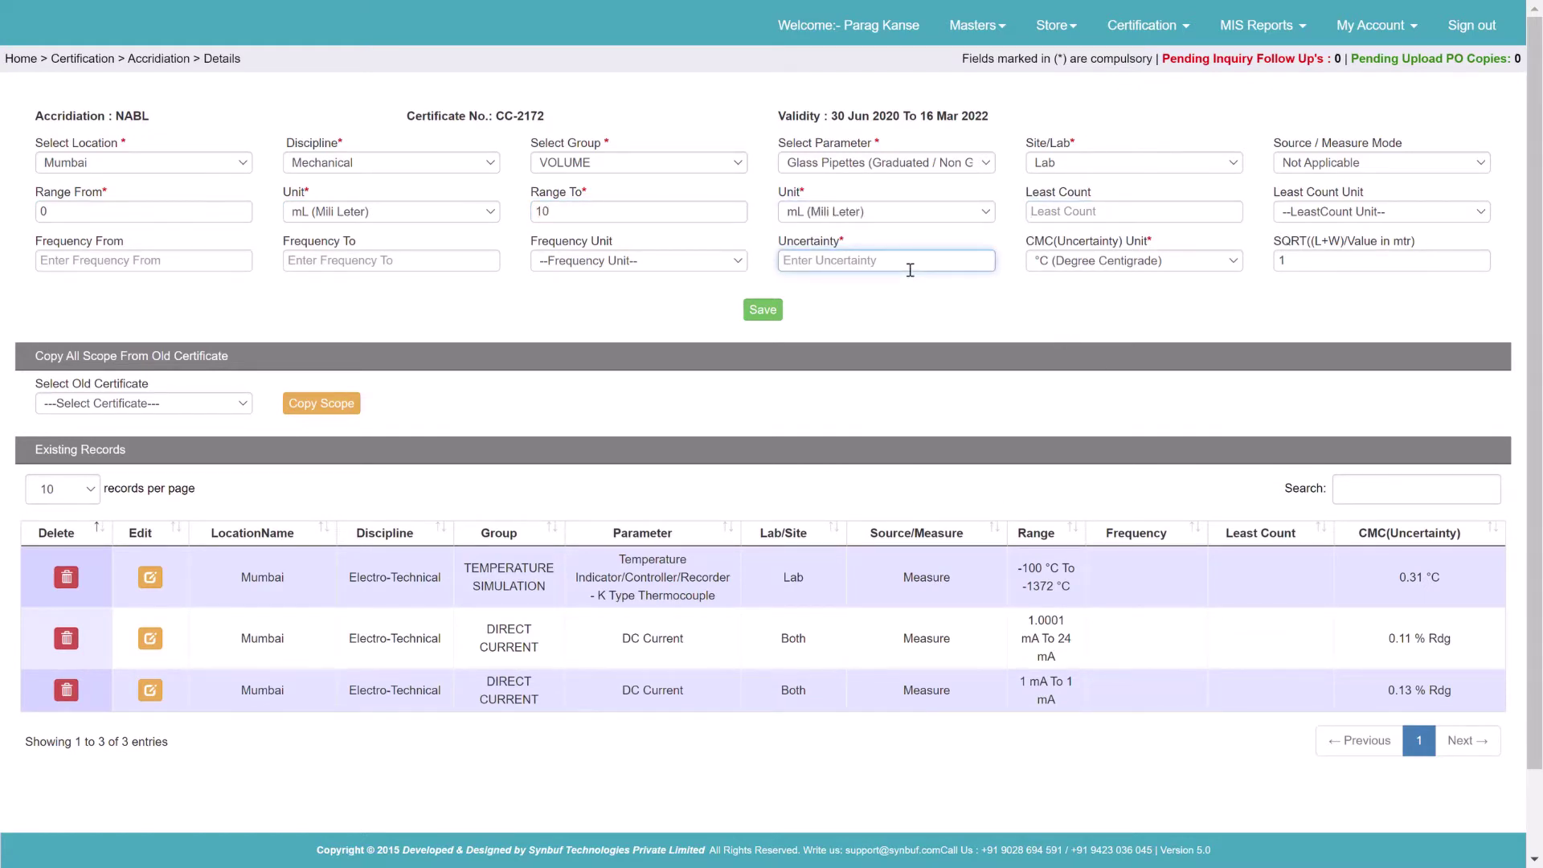
pyautogui.hotkey('alt', 'Tab')
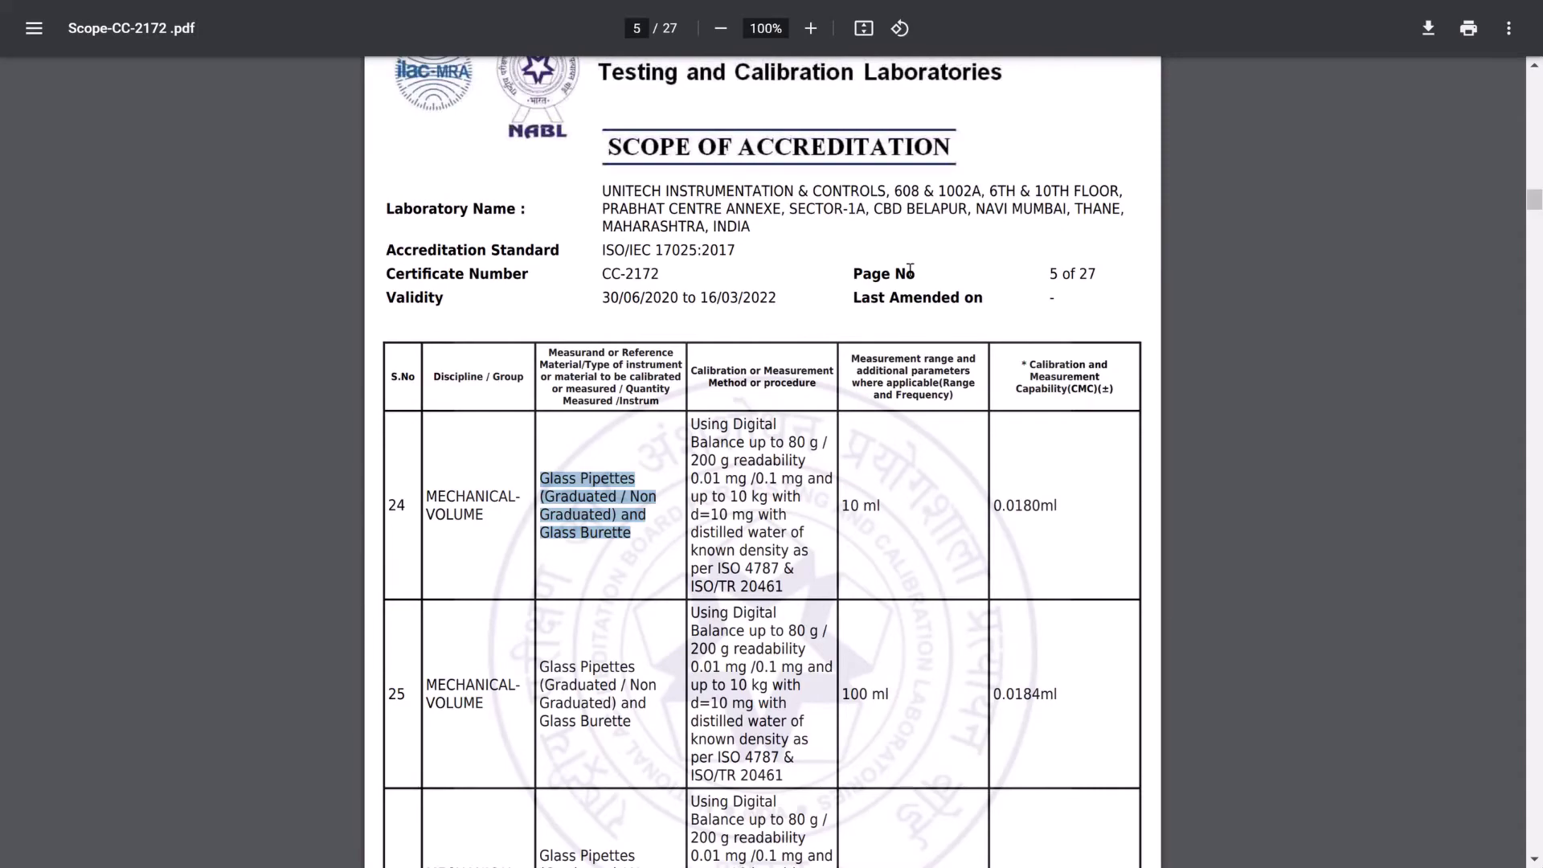
pyautogui.hotkey('alt', 'Tab')
pyautogui.write('0')
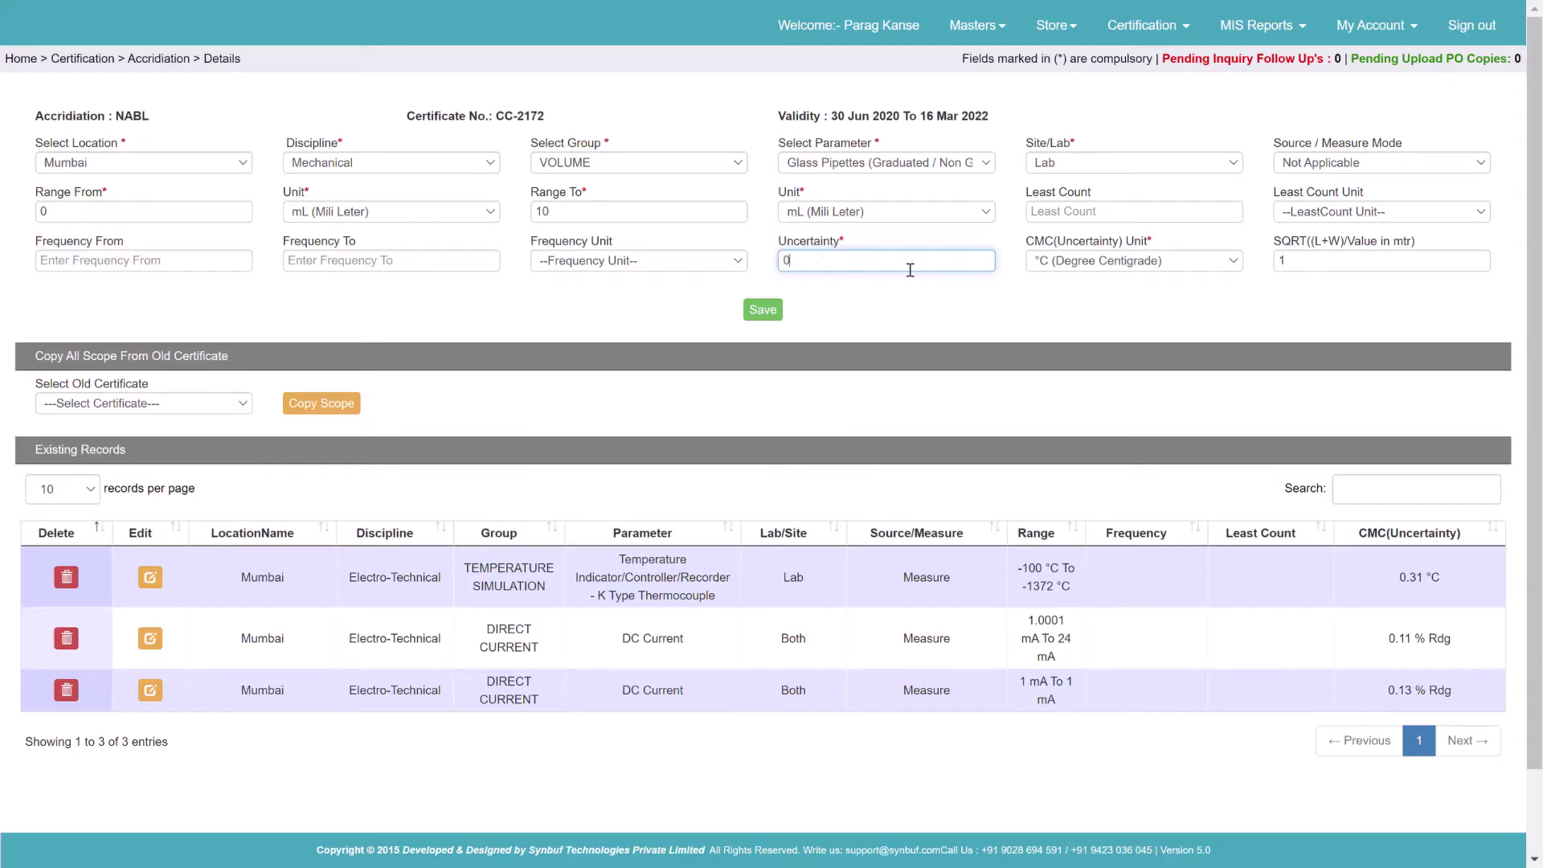
pyautogui.write('.0180')
pyautogui.press('Tab')
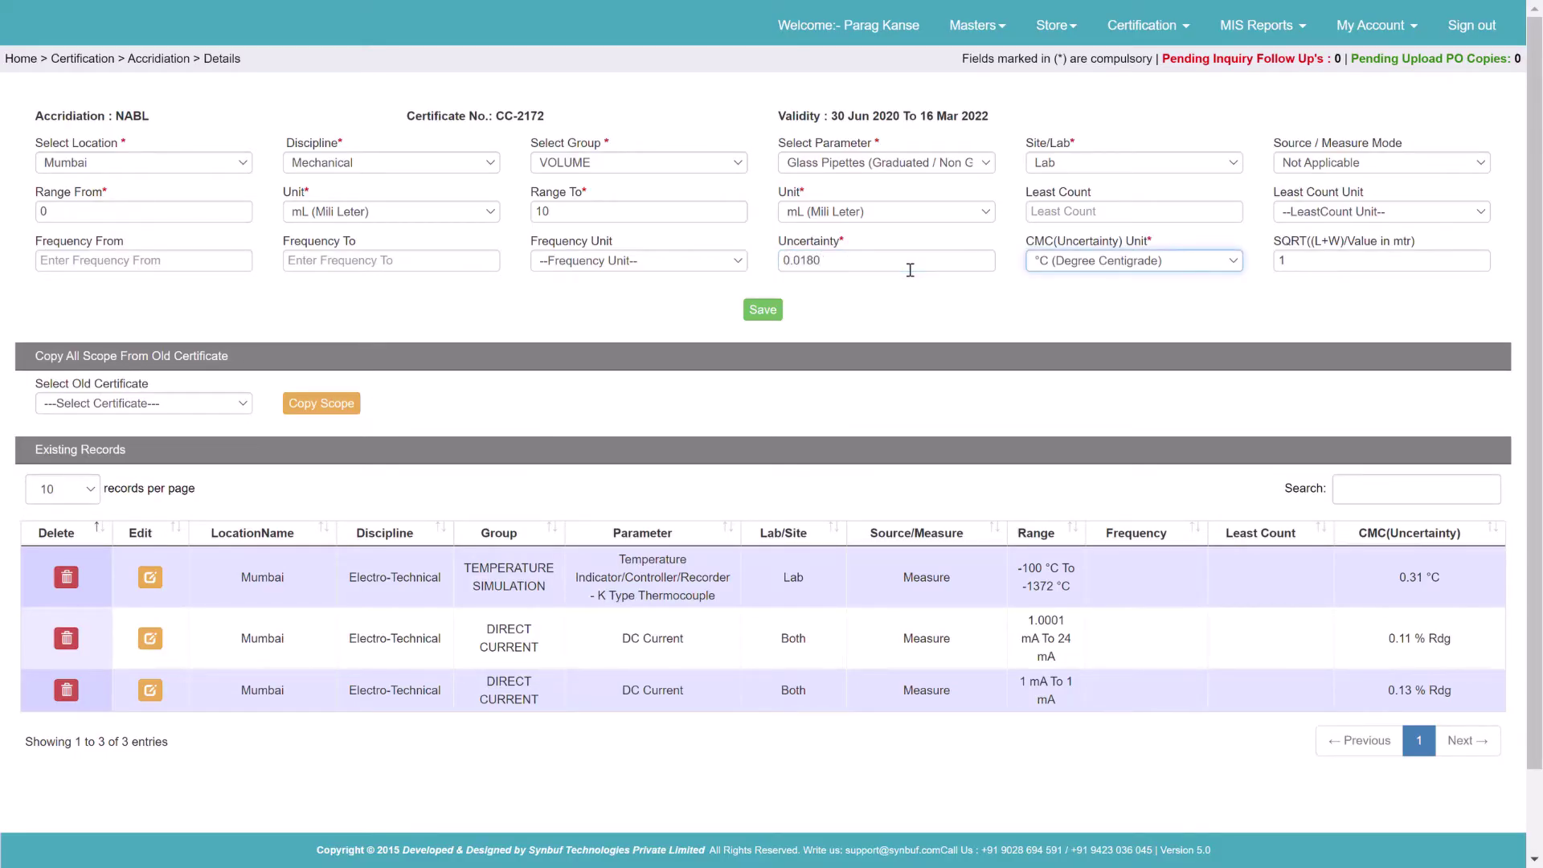
pyautogui.press('m')
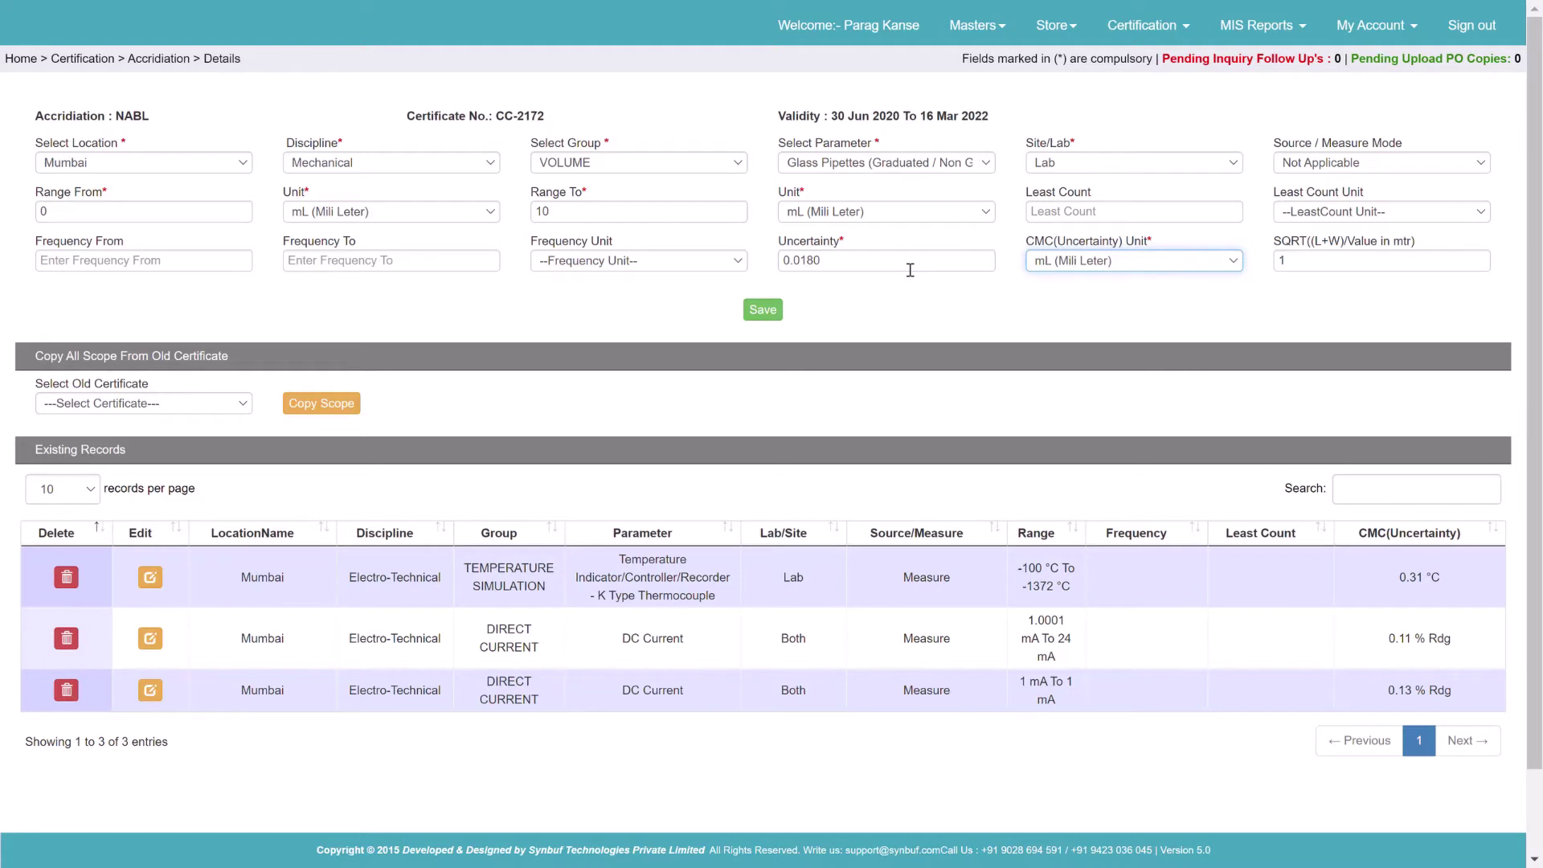
pyautogui.click(784, 315)
pyautogui.press('Return')
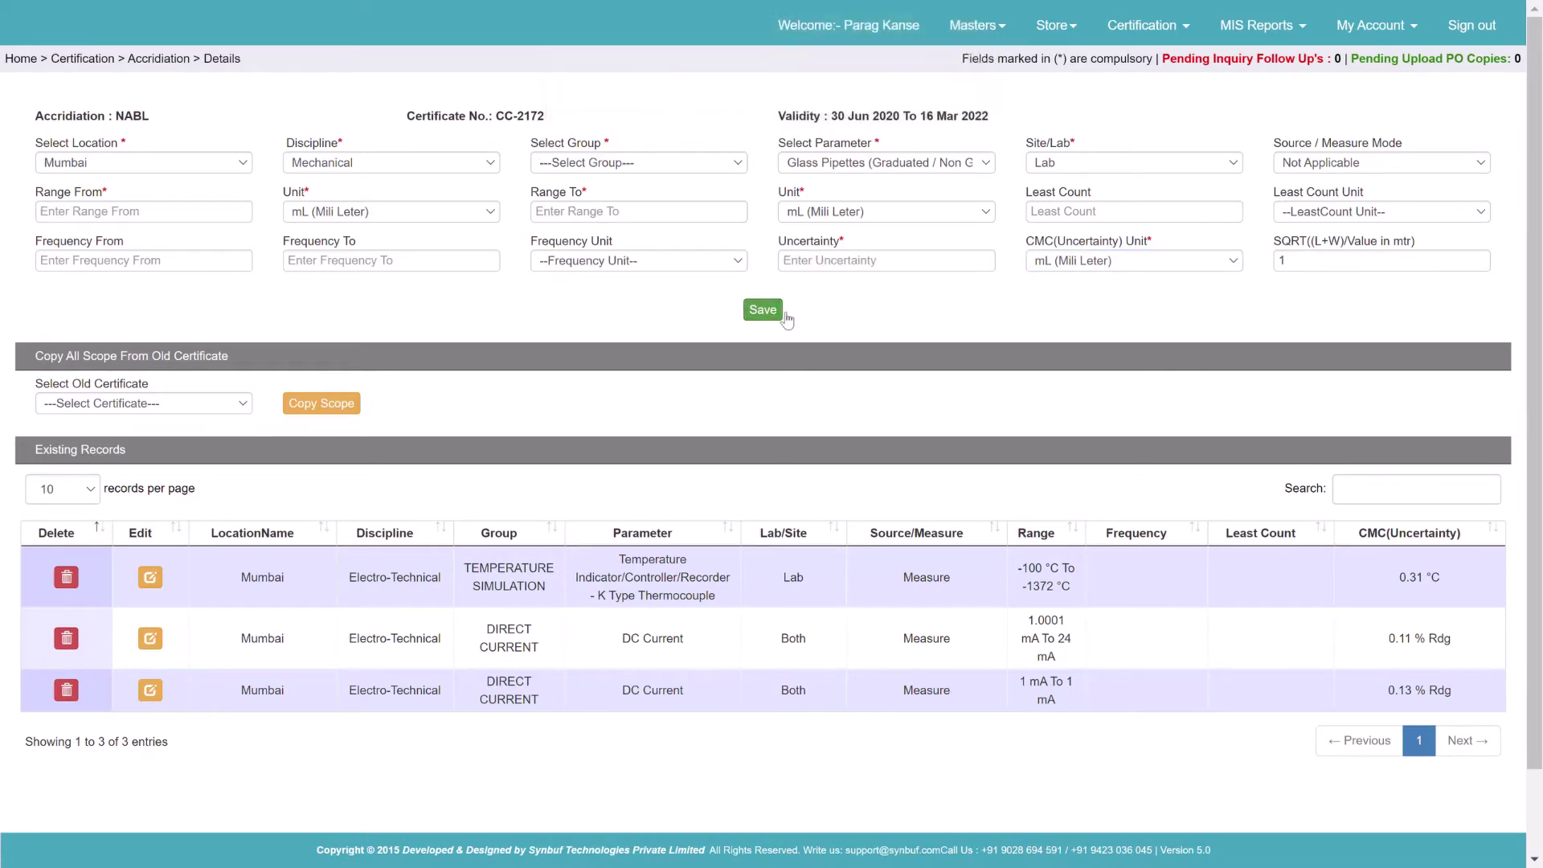
# - Review the remaining mechanical volume entries in the scope PDF from page 5 on, continuing to the weights entries on page 13
pyautogui.hotkey('alt', 'Tab')
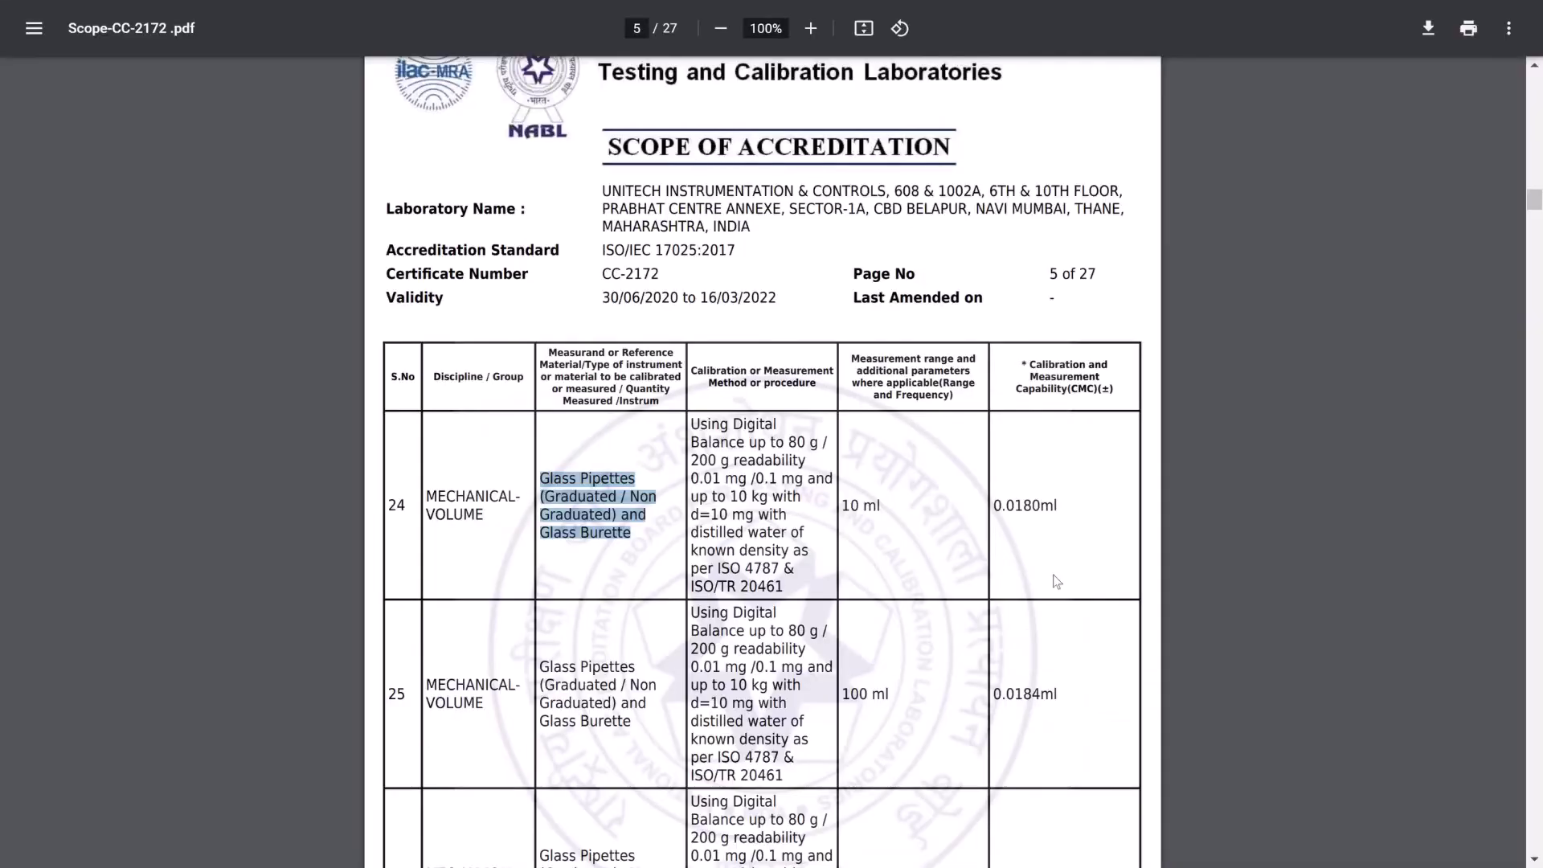
pyautogui.click(914, 547)
pyautogui.scroll(-1, 913, 547)
pyautogui.scroll(-5, 914, 553)
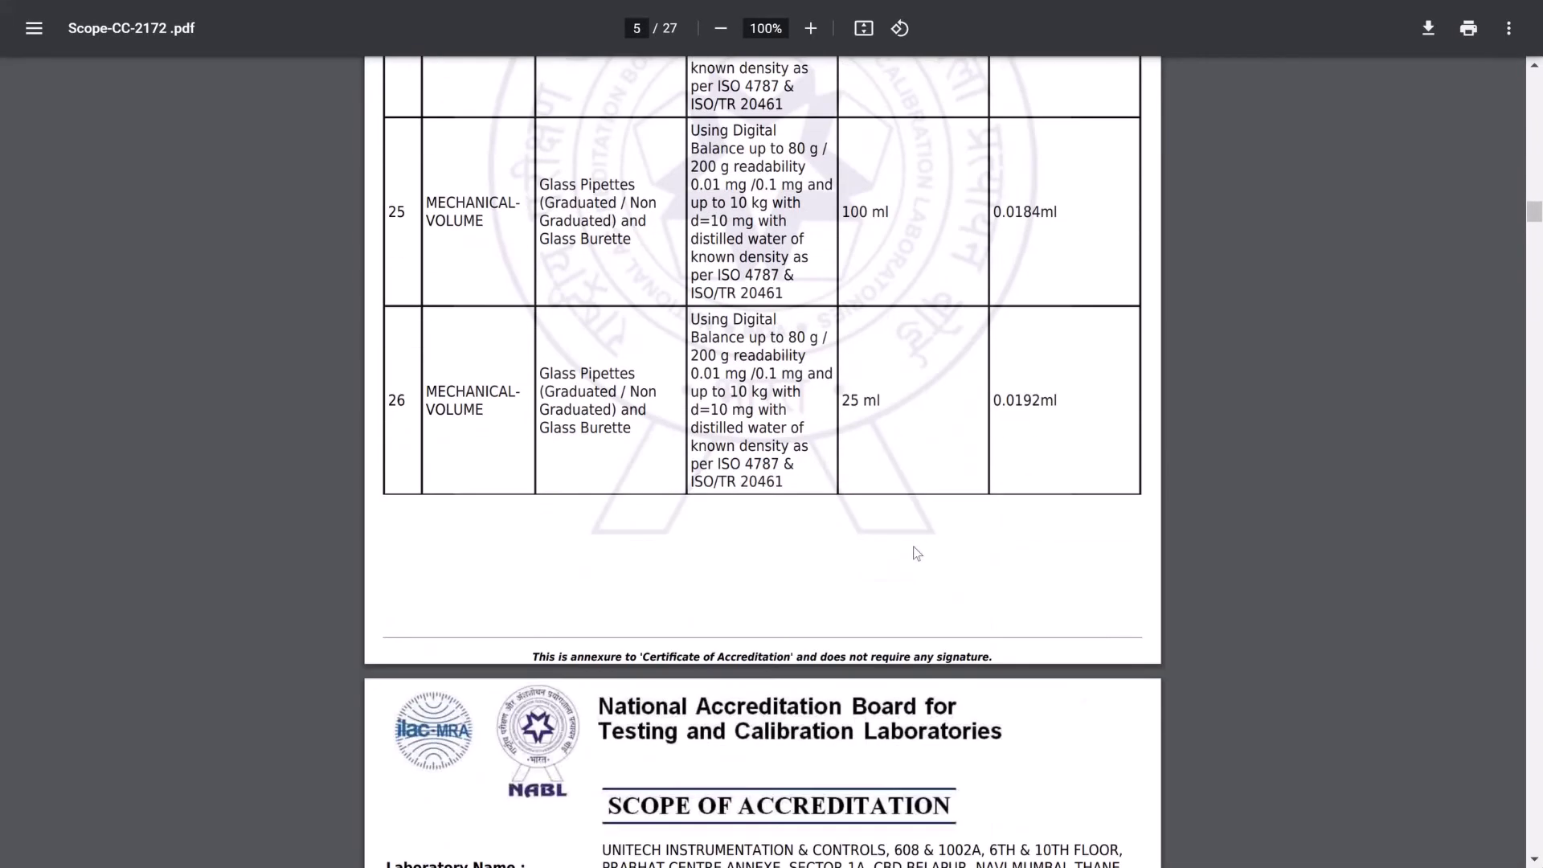
pyautogui.scroll(-8, 917, 553)
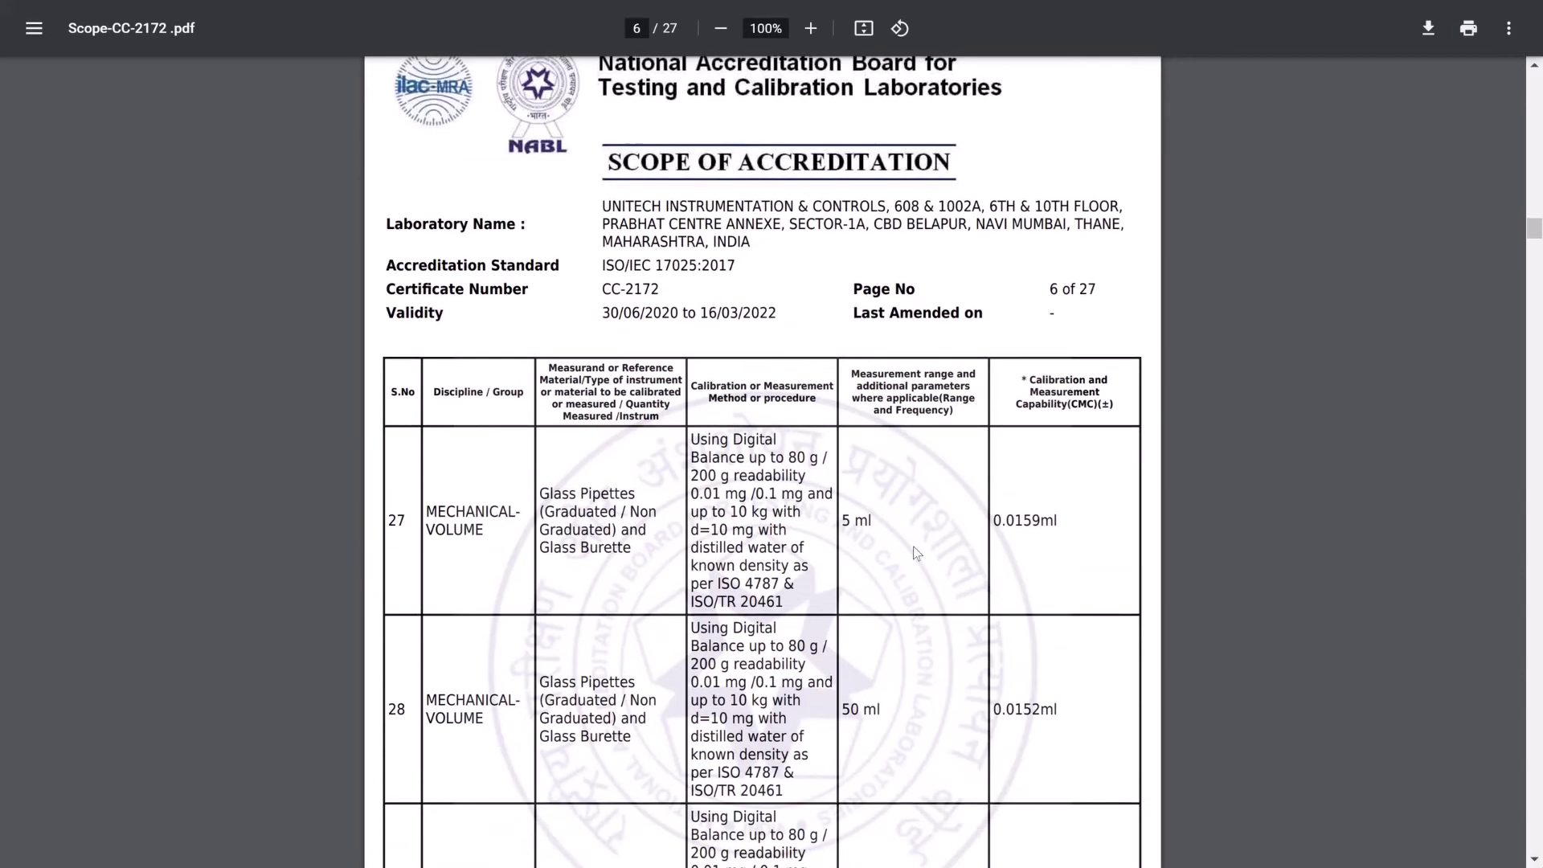
pyautogui.scroll(-15, 917, 553)
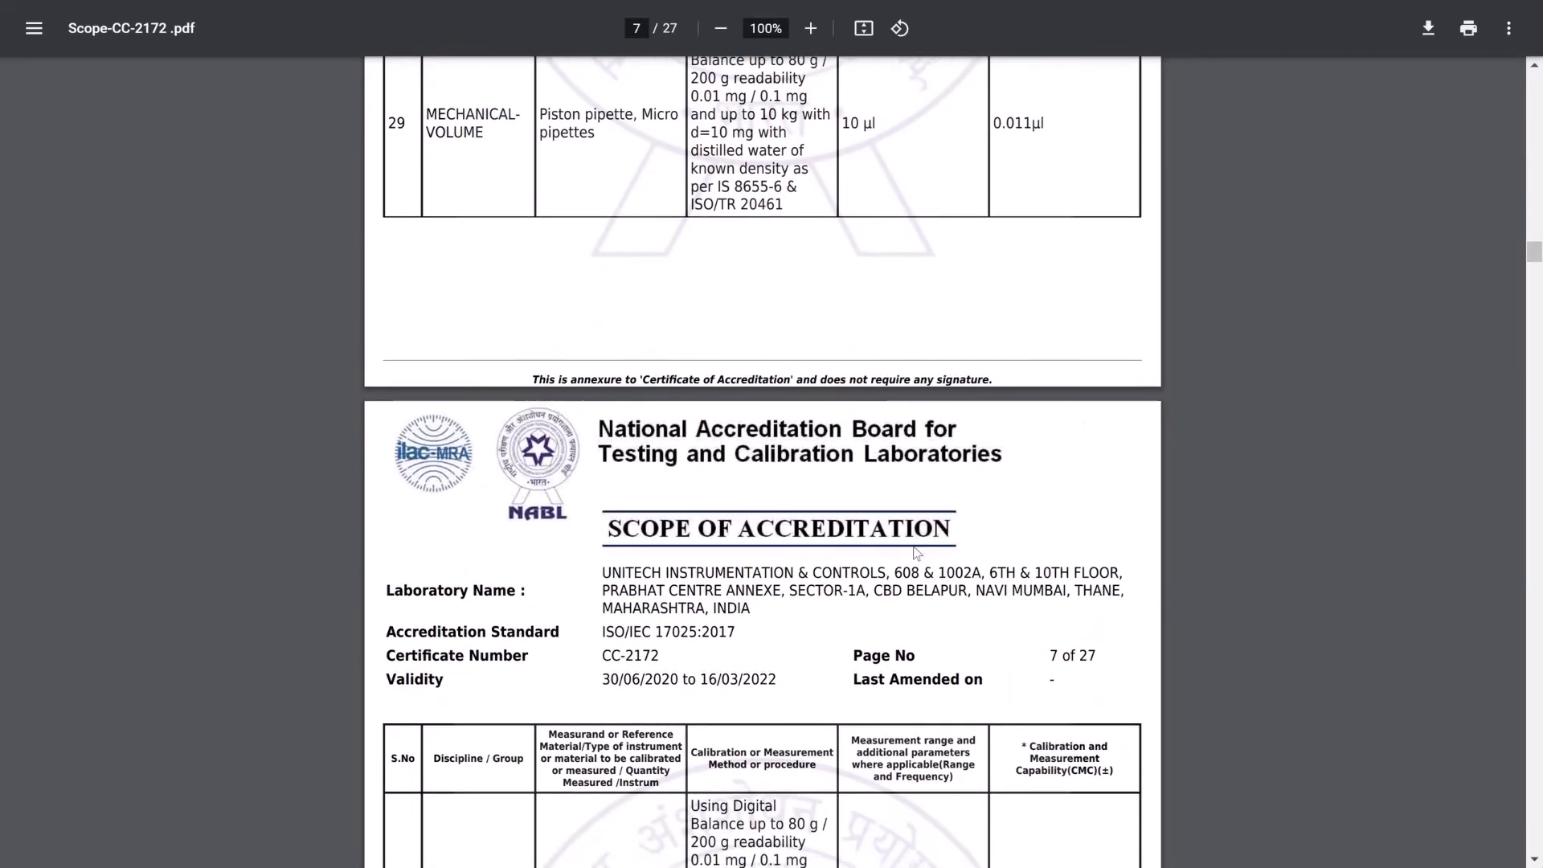
pyautogui.scroll(-12, 917, 553)
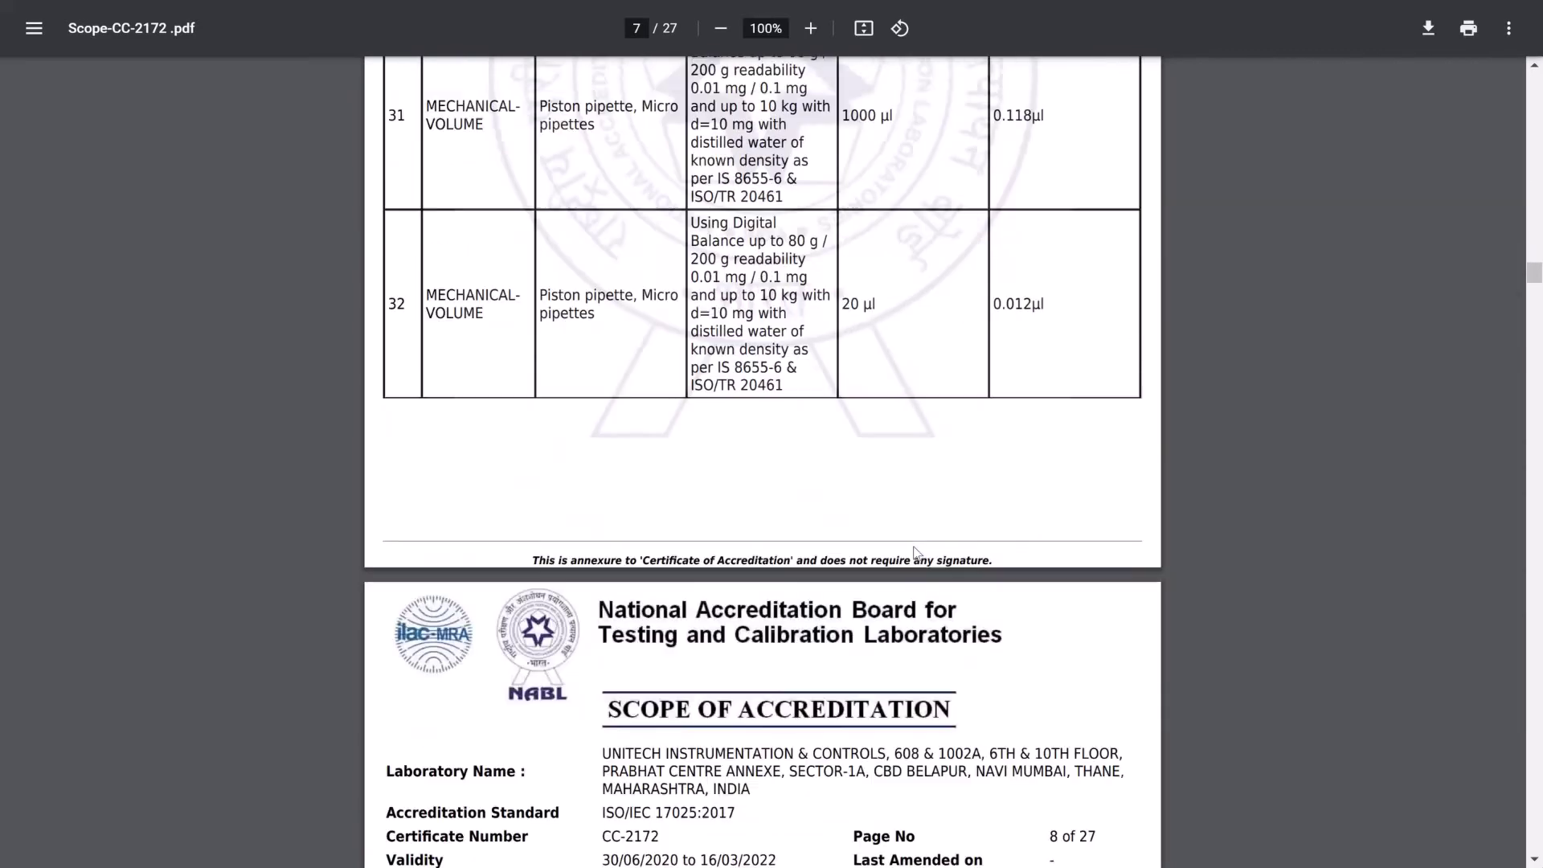
pyautogui.scroll(-14, 916, 553)
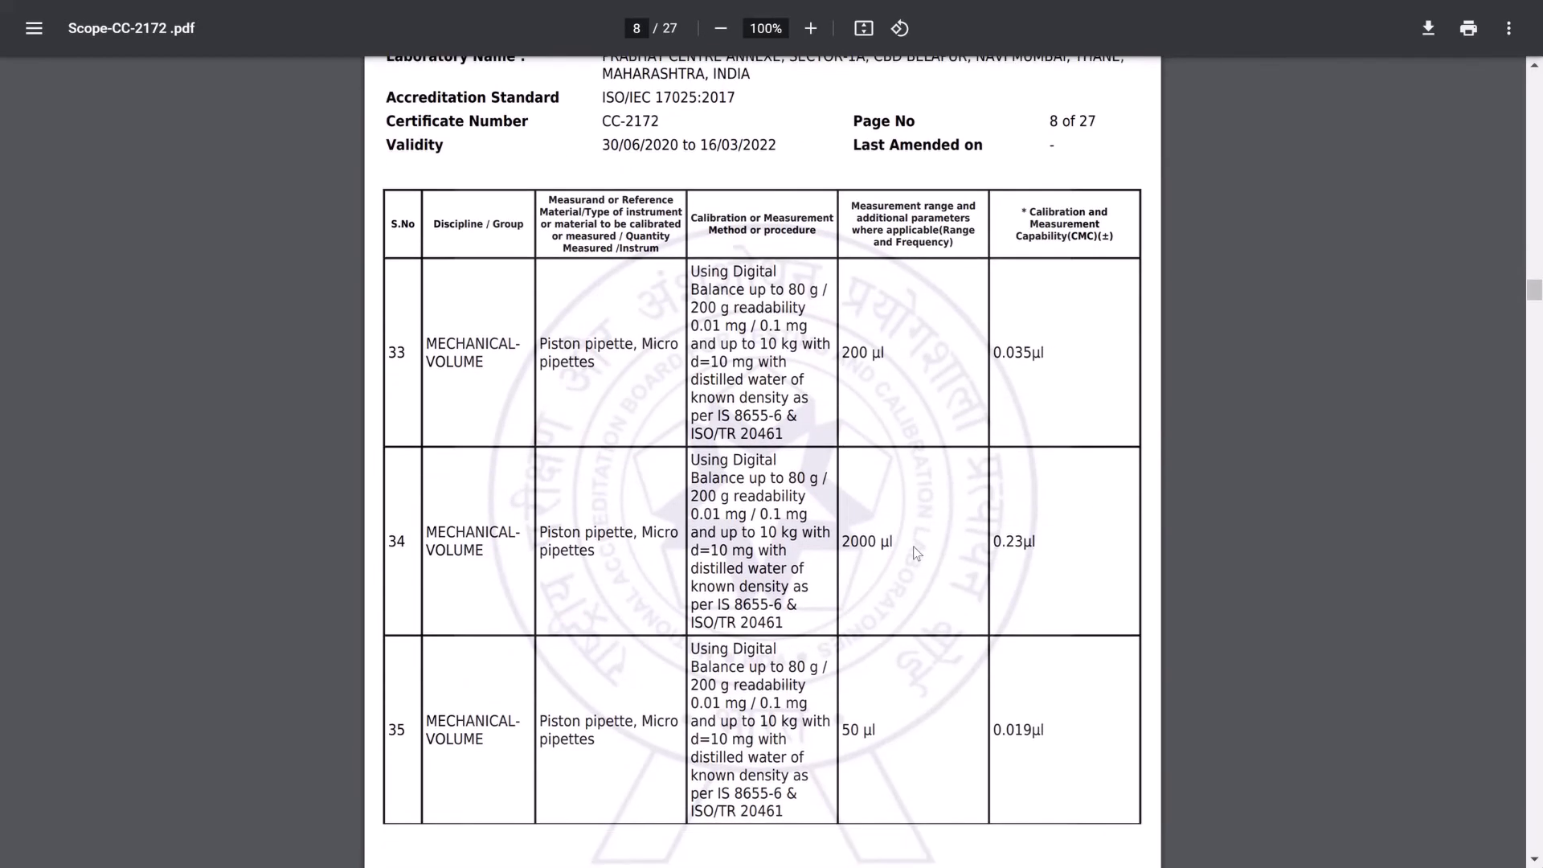
pyautogui.scroll(-18, 917, 552)
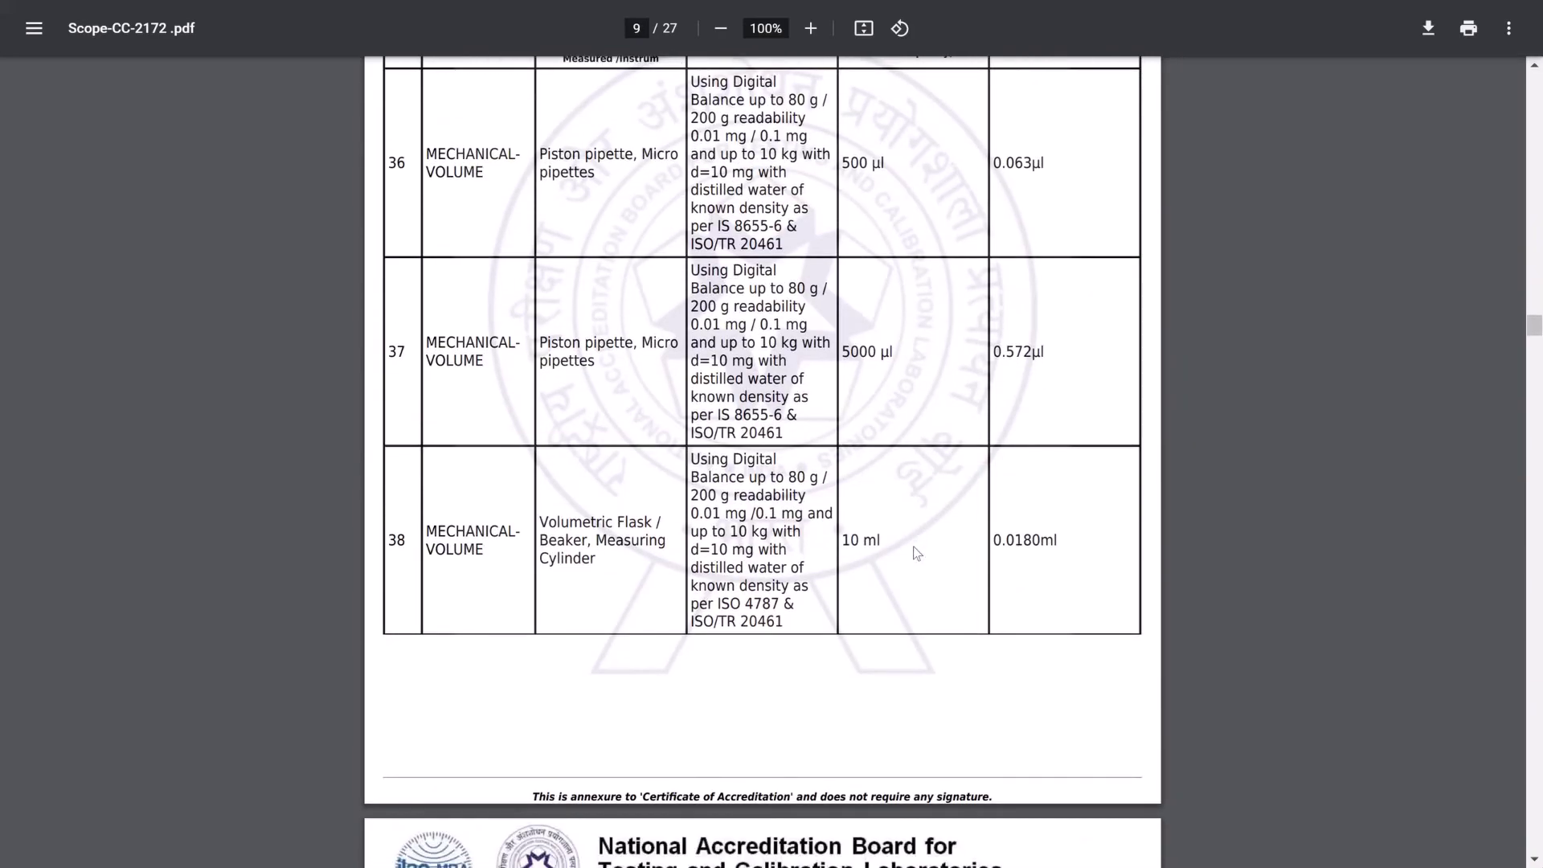
pyautogui.scroll(-19, 917, 552)
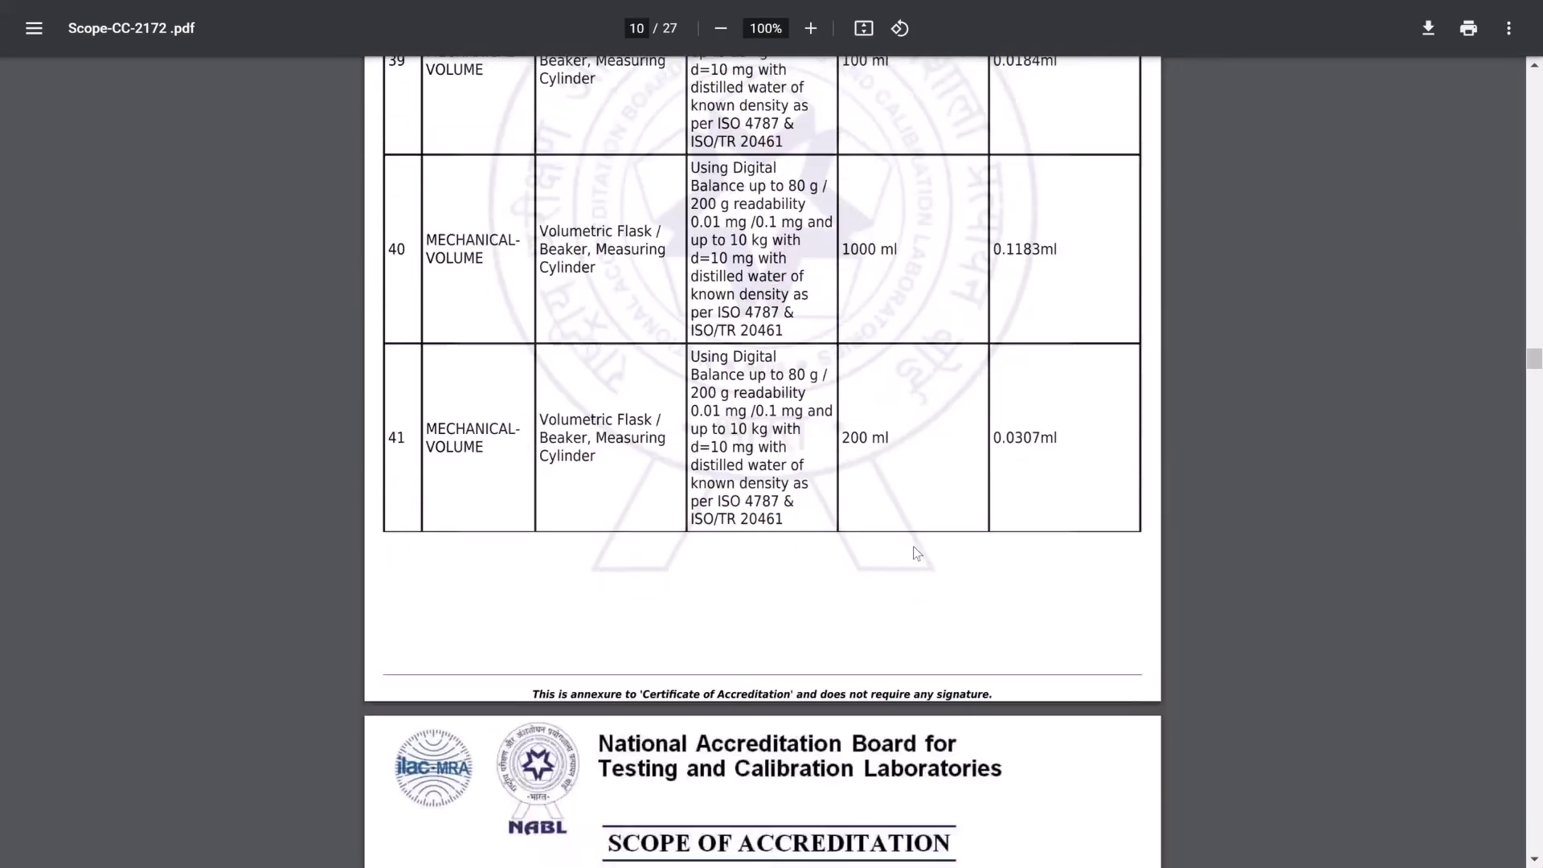
pyautogui.scroll(-11, 917, 553)
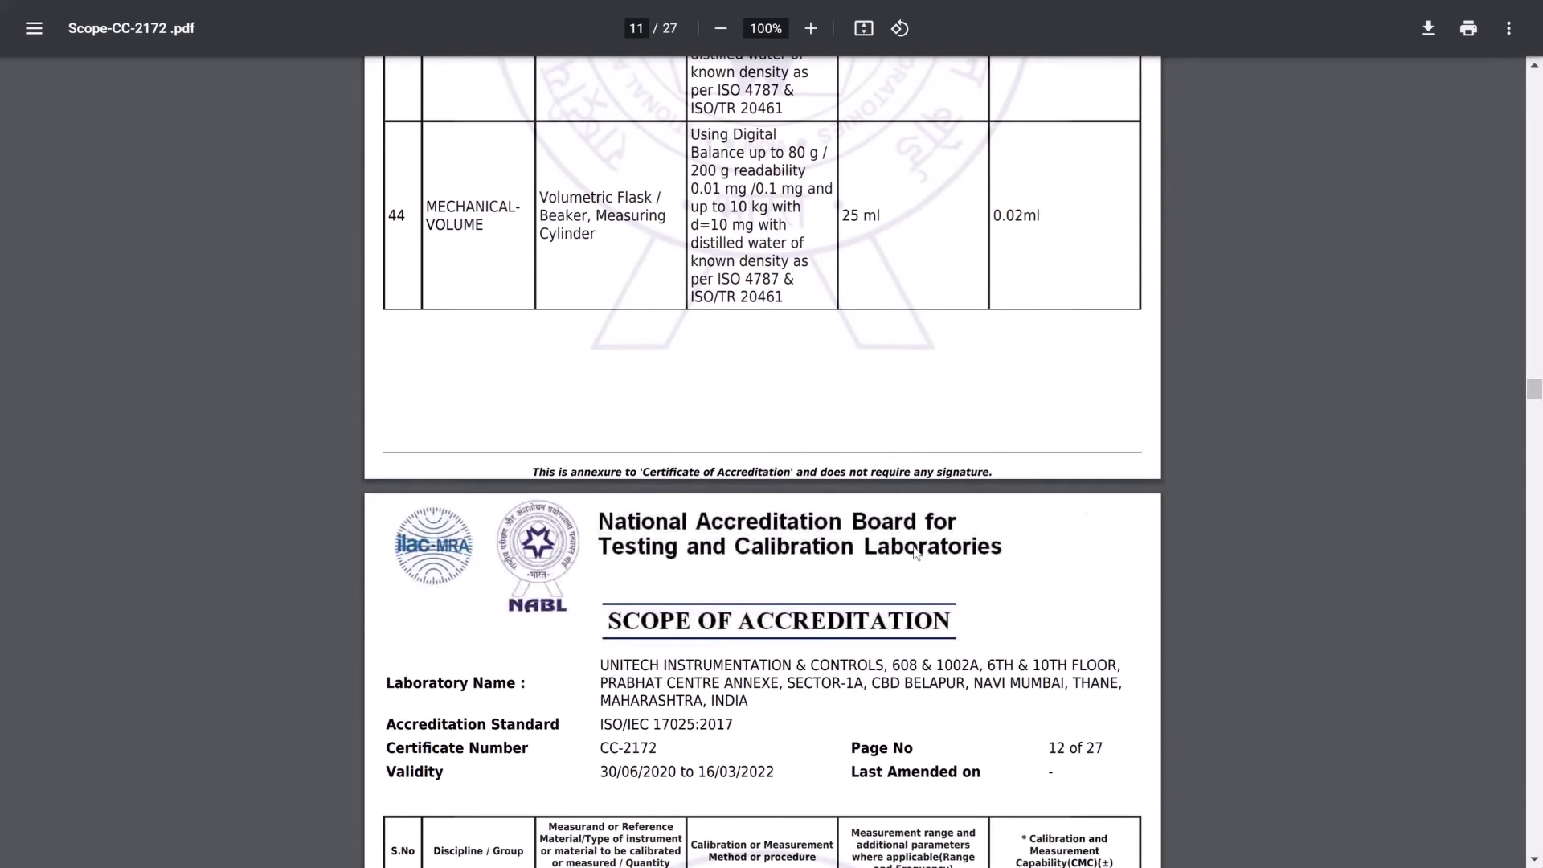
pyautogui.scroll(-11, 917, 553)
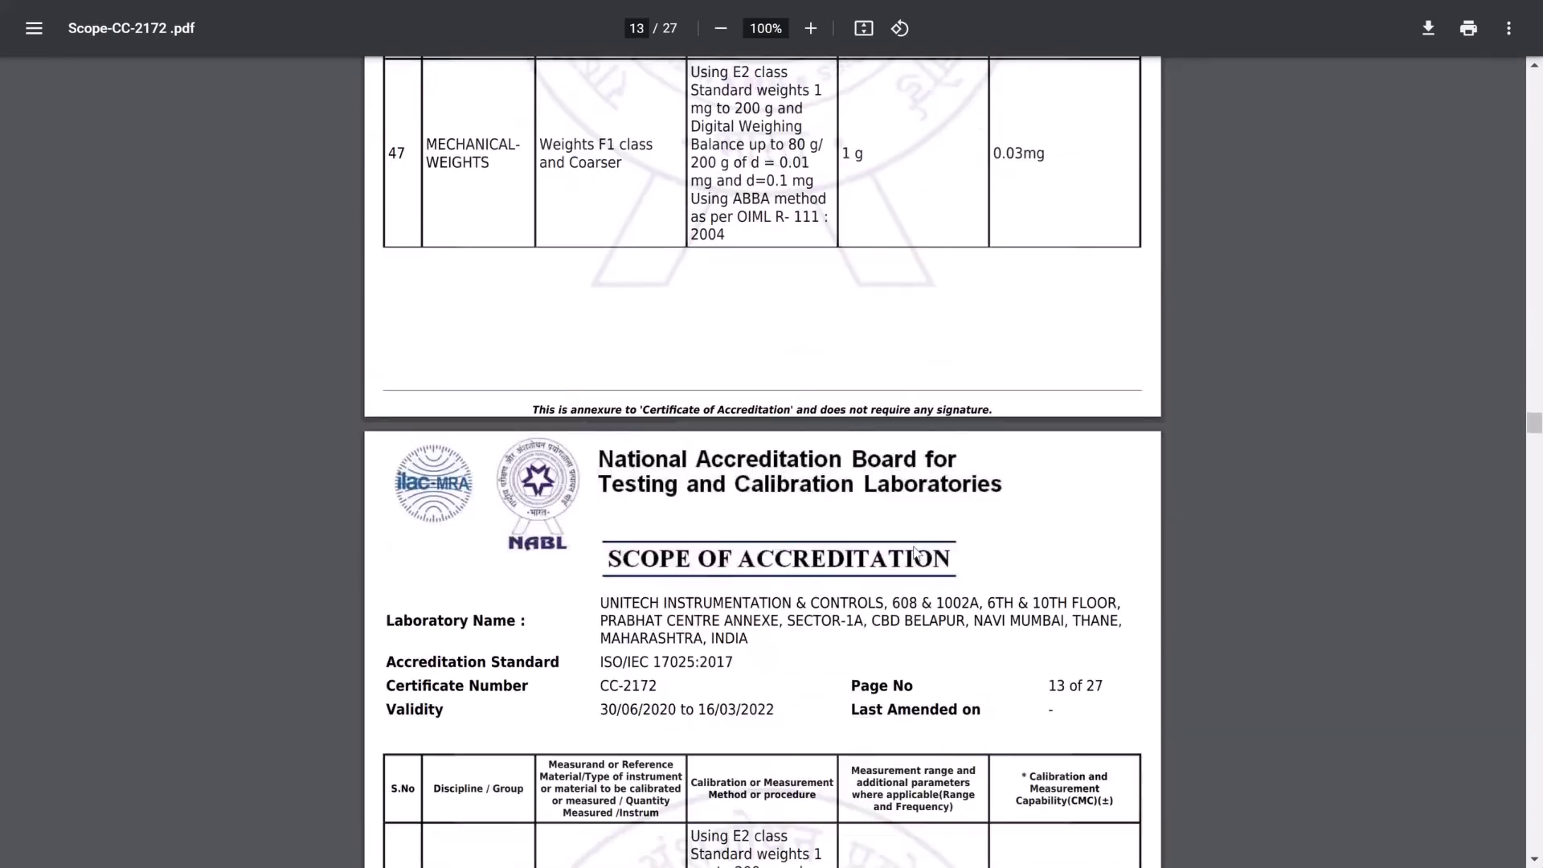
# - Examine the Weights F1 class and Coarser entries on page 13, noting the range and CMC of row 48
pyautogui.scroll(2, 917, 552)
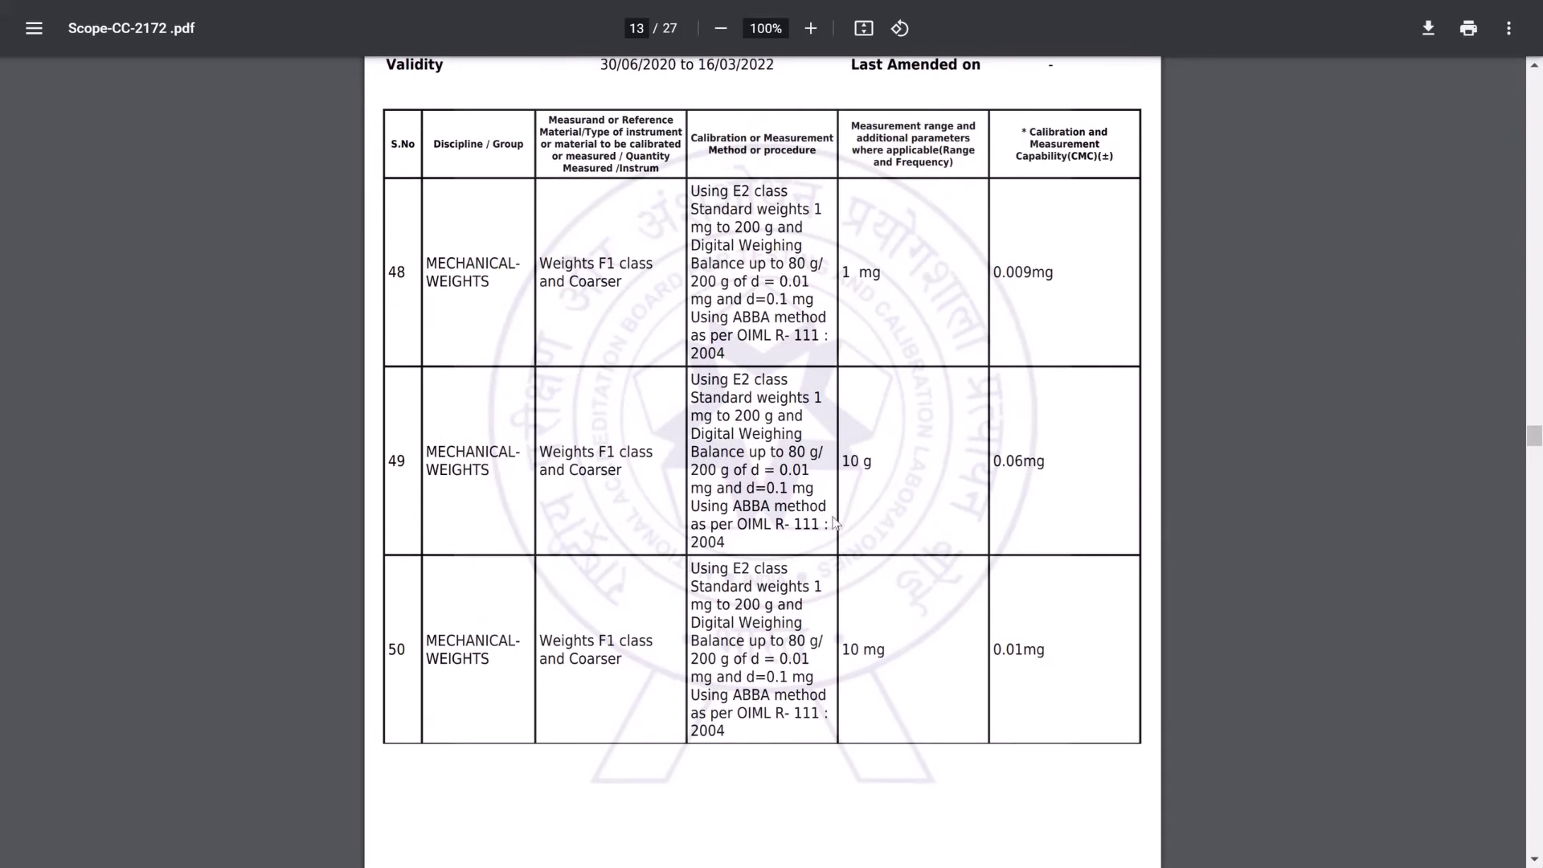
pyautogui.moveTo(442, 474); pyautogui.dragTo(626, 482)
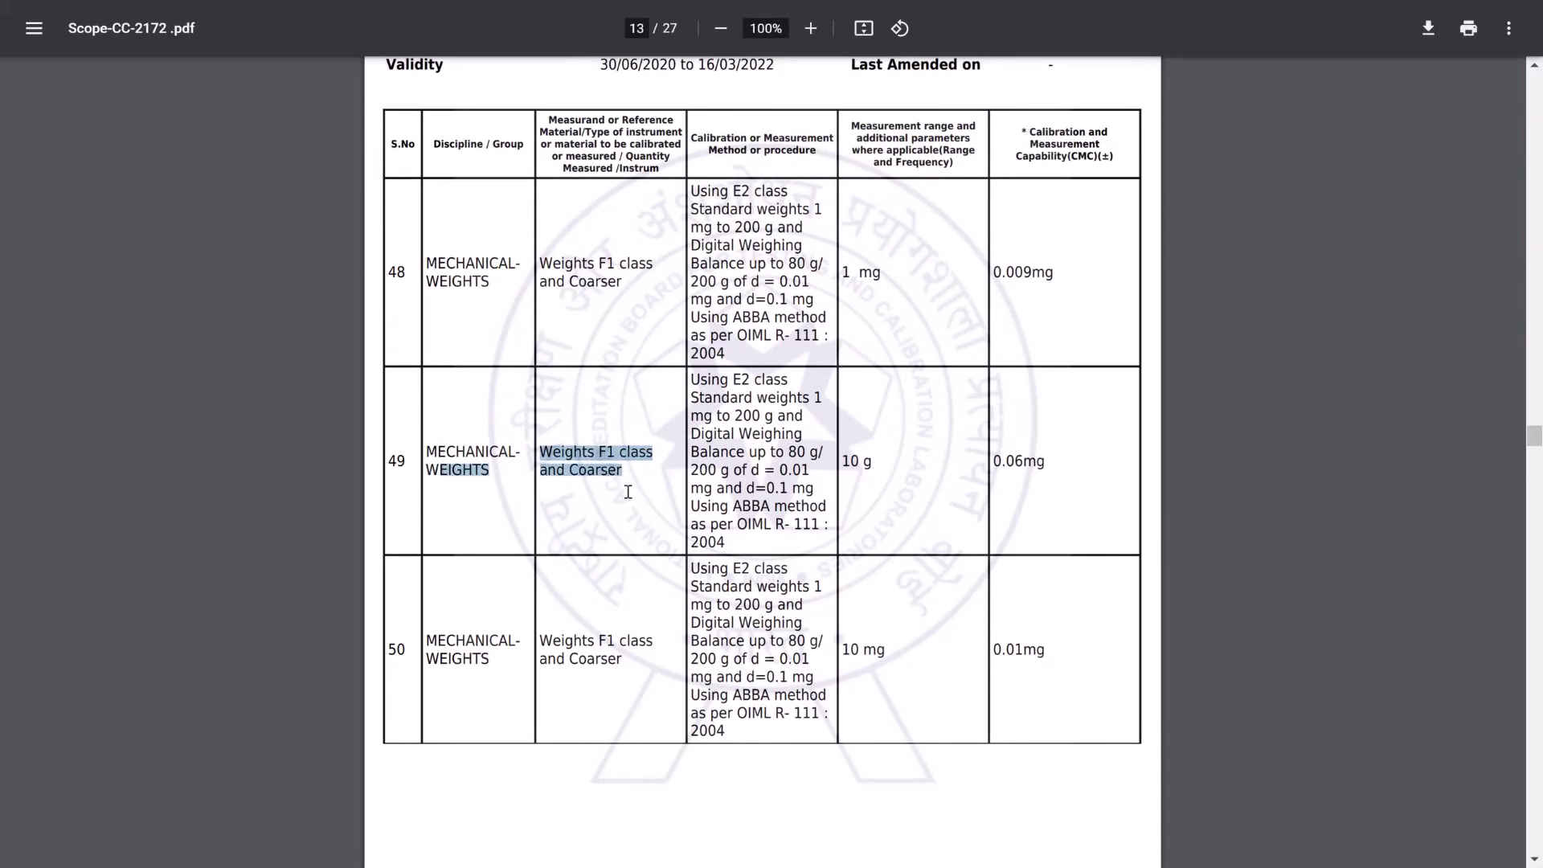
pyautogui.click(583, 337)
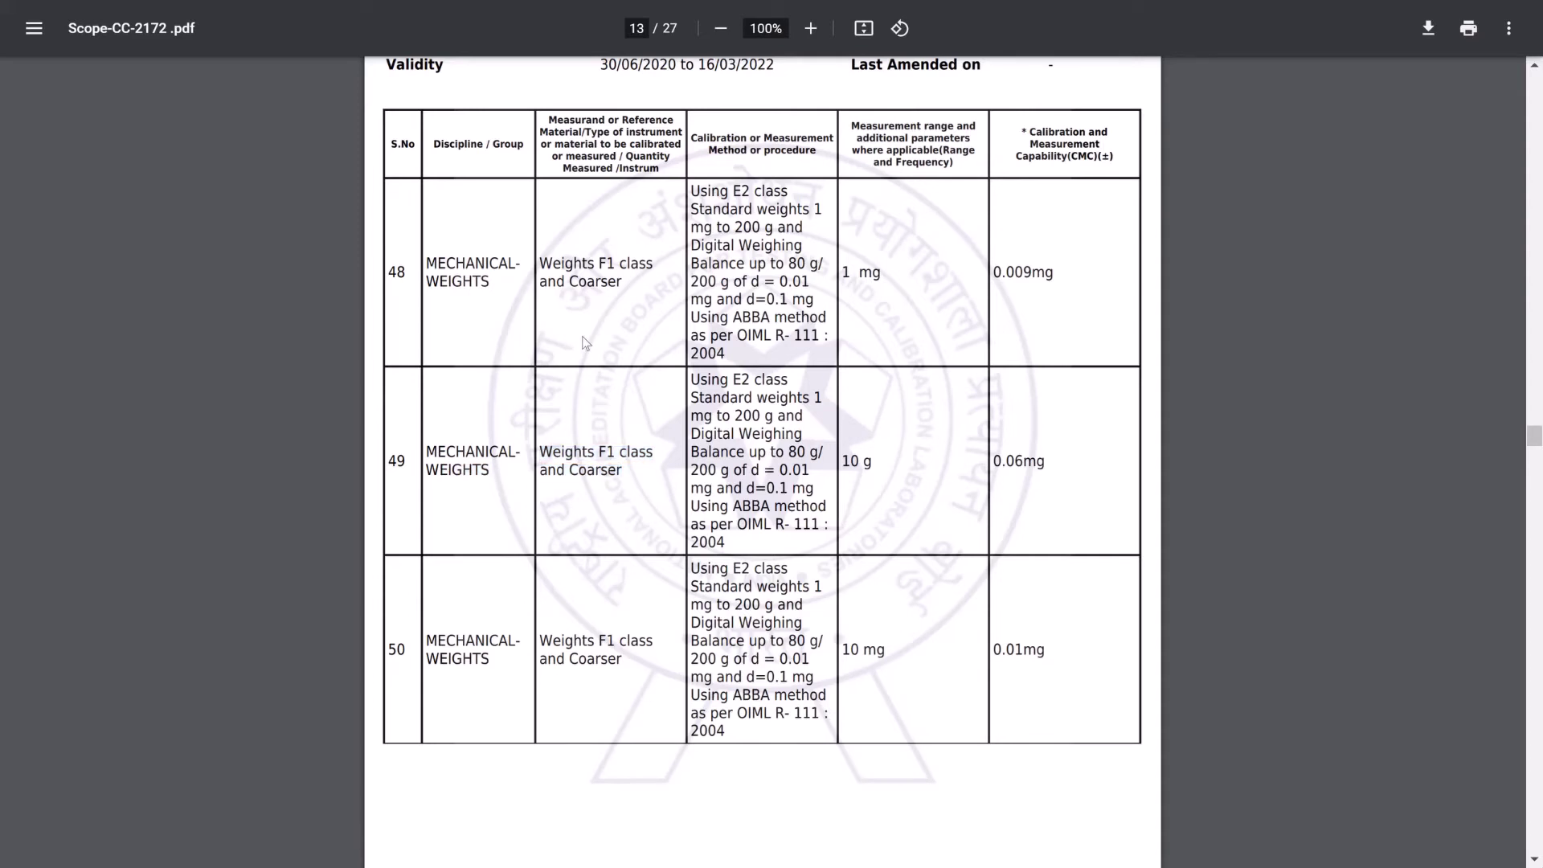
pyautogui.tripleClick(586, 267)
pyautogui.moveTo(646, 297); pyautogui.dragTo(634, 297)
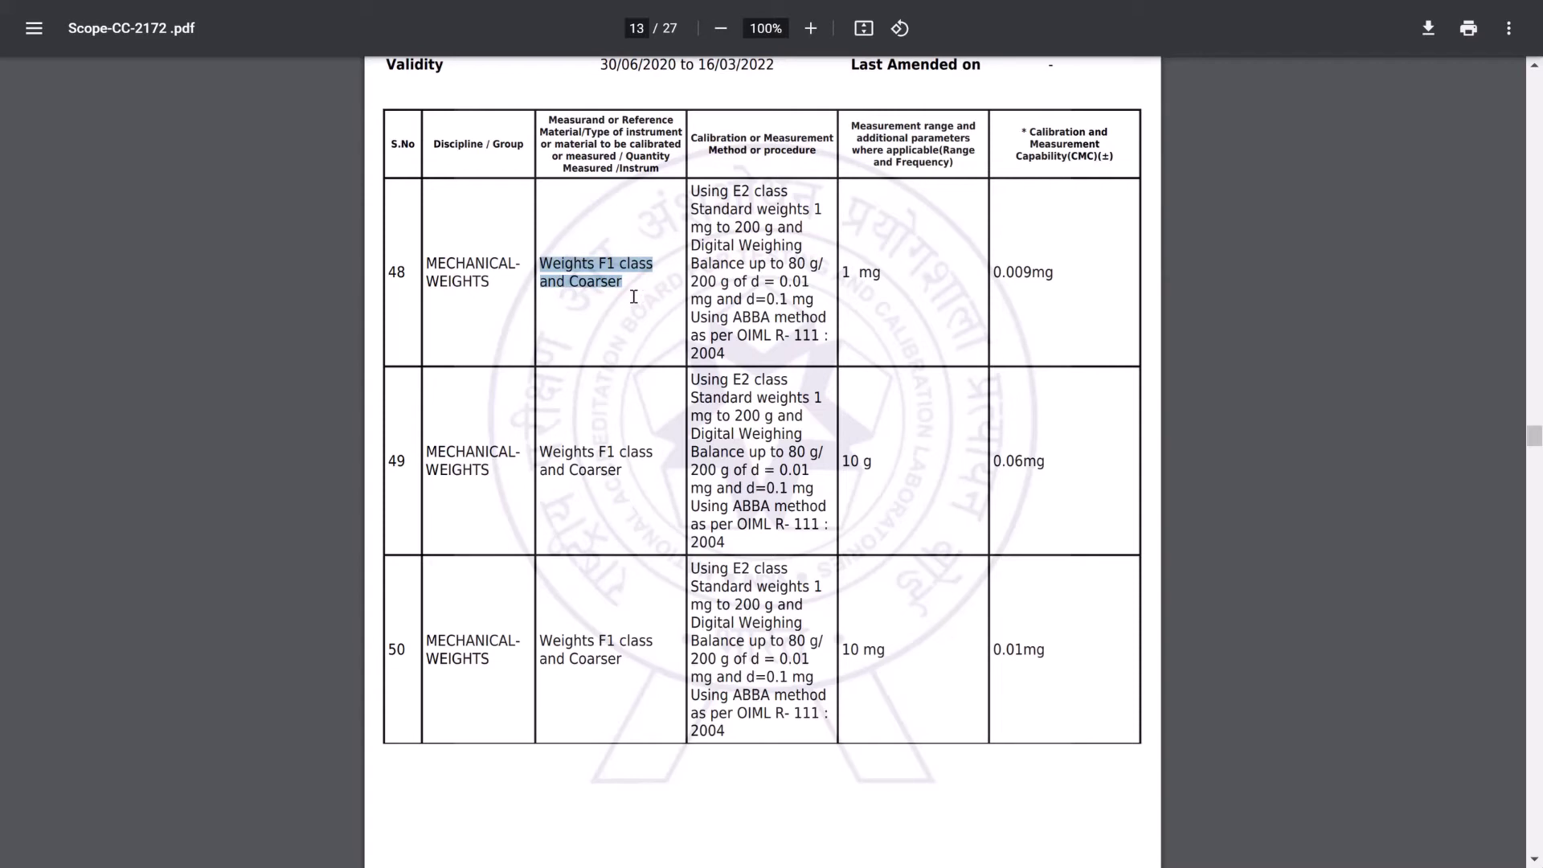
pyautogui.moveTo(876, 283); pyautogui.dragTo(1018, 288)
# - Return to the accreditation details form and set the group of the new mechanical entry to WEIGHTS
pyautogui.hotkey('alt', 'Tab')
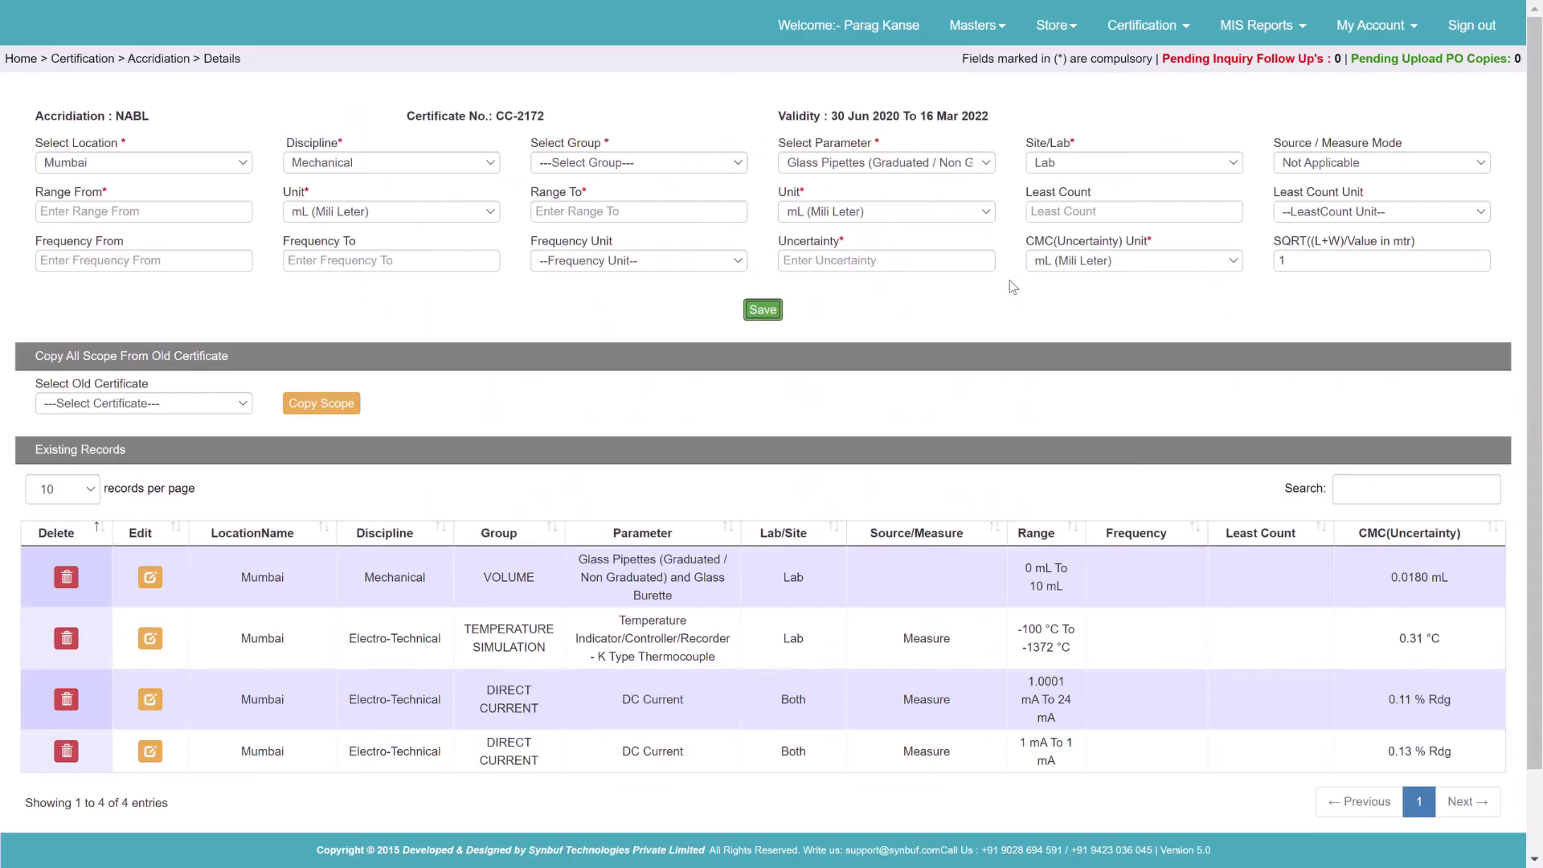
pyautogui.click(581, 164)
pyautogui.press('Down')
pyautogui.press('Down')
pyautogui.press('Down')
pyautogui.press('w')
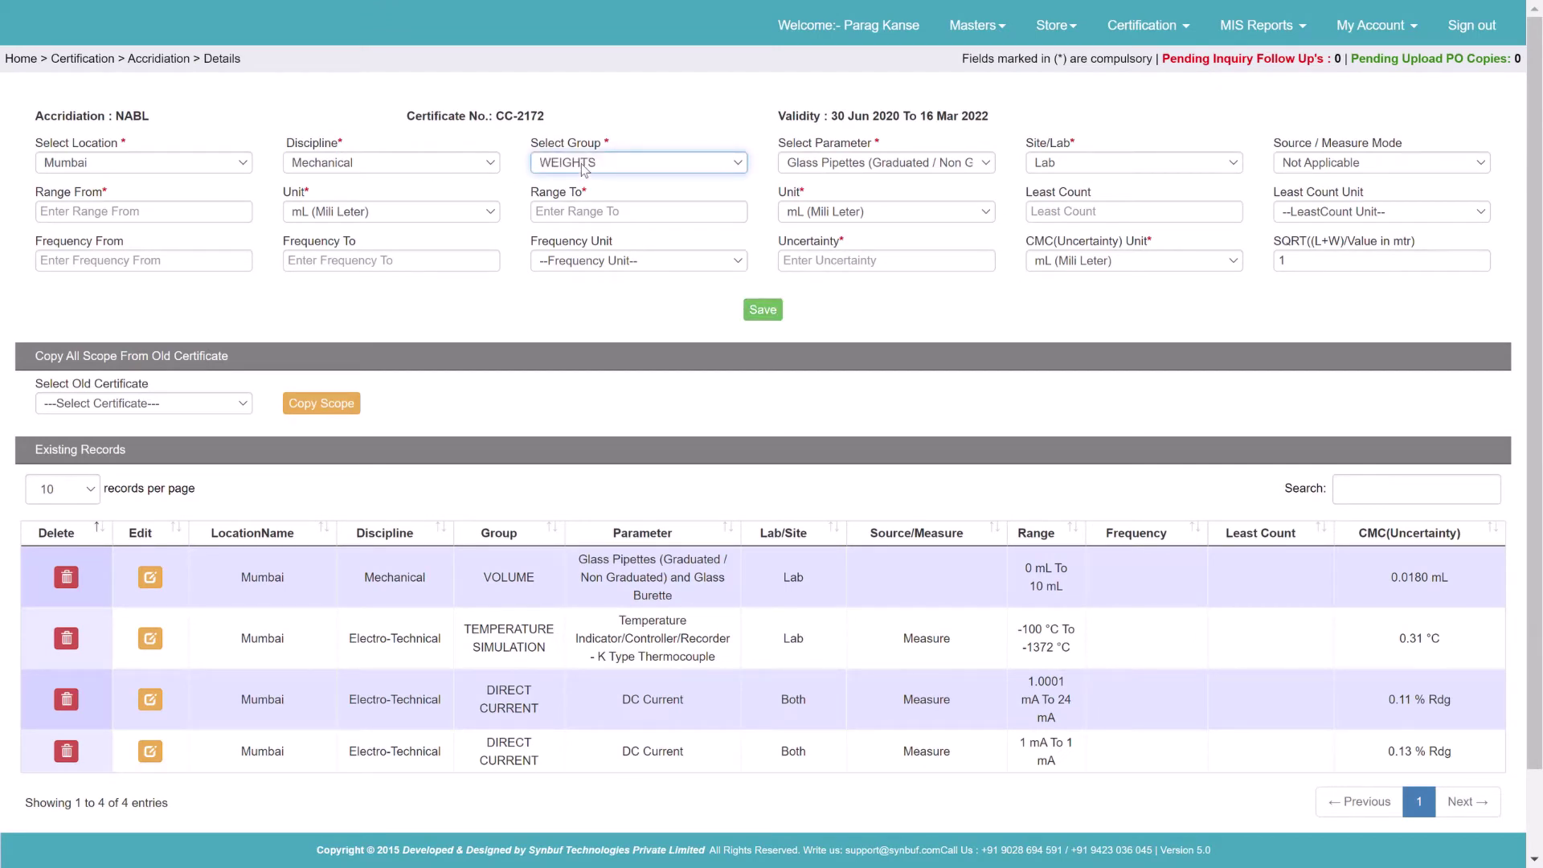
# - Choose Weights F1 class and Coarser as the parameter of the new weights entry
pyautogui.press('Tab')
pyautogui.press('w')
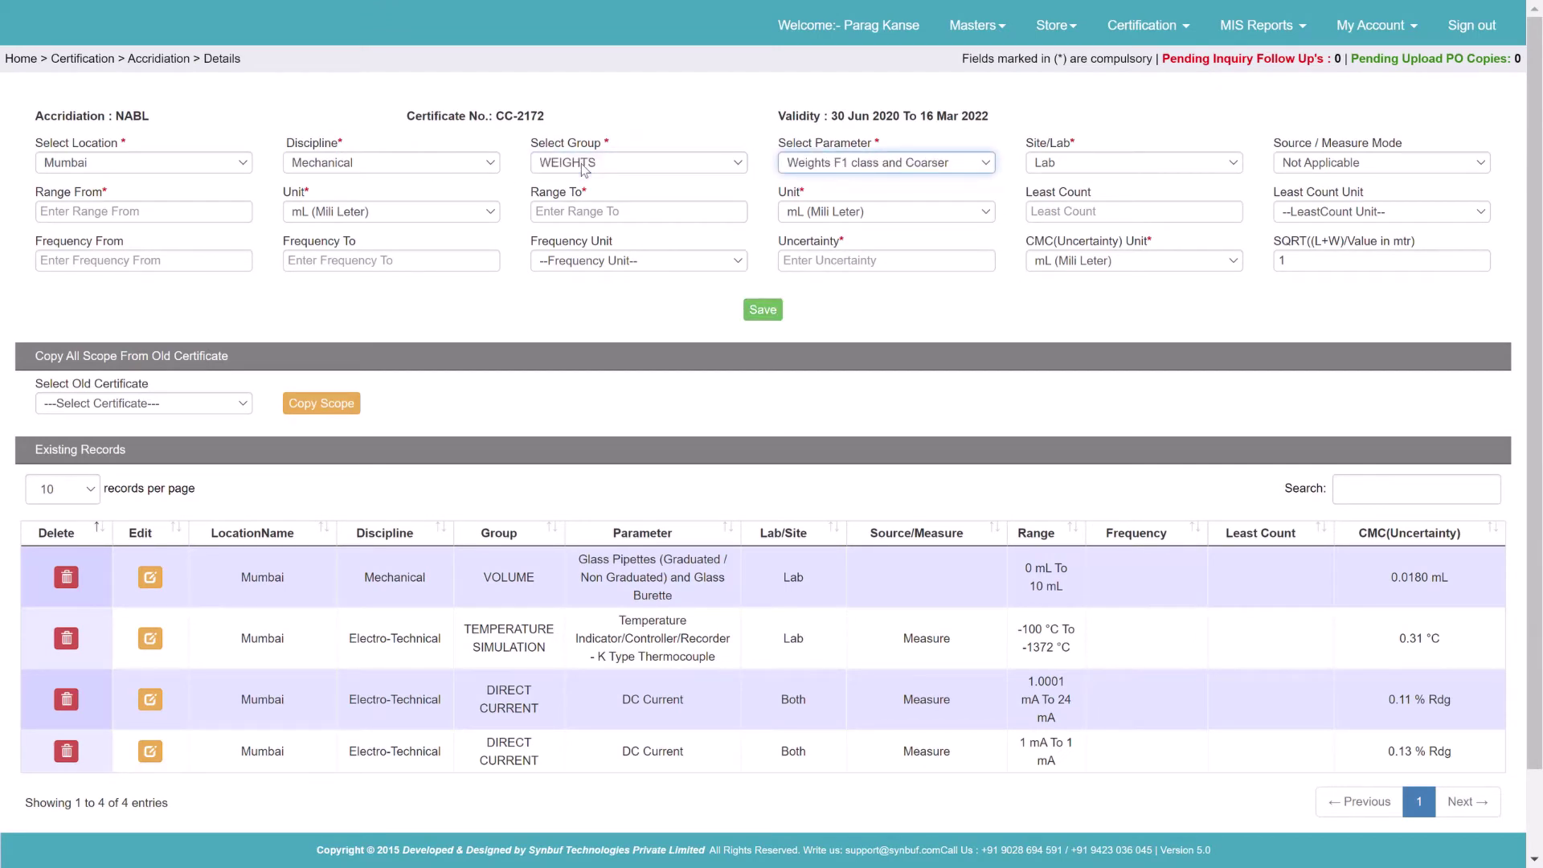
pyautogui.press('Tab')
pyautogui.press('Tab')
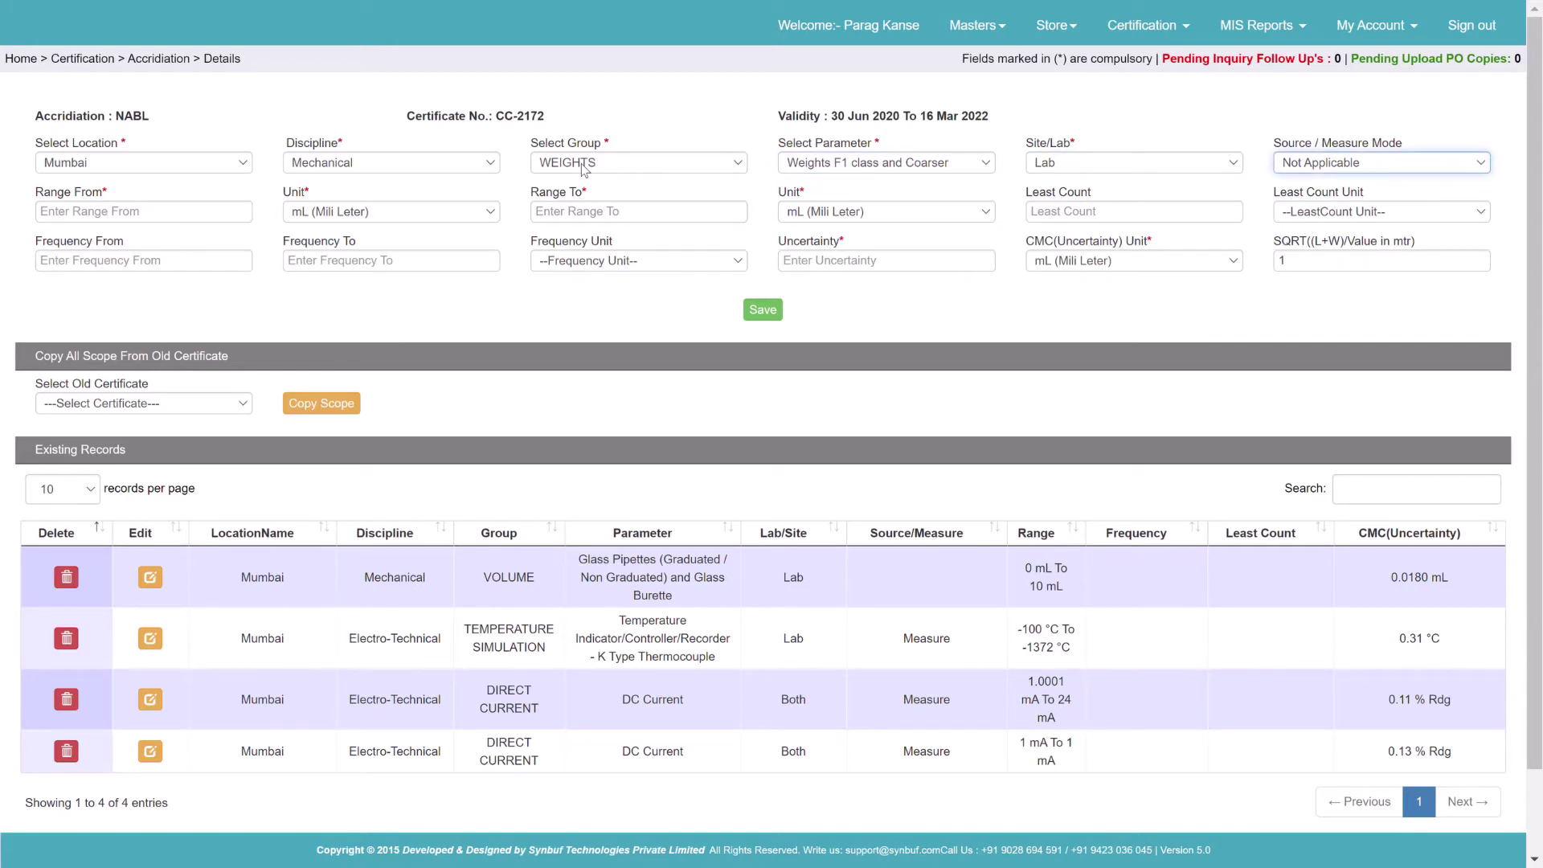
# - Set the weights entry's range from 1 to 1, with mg (Mili Gram) as the unit for both limits
pyautogui.press('Tab')
pyautogui.write('1')
pyautogui.press('Tab')
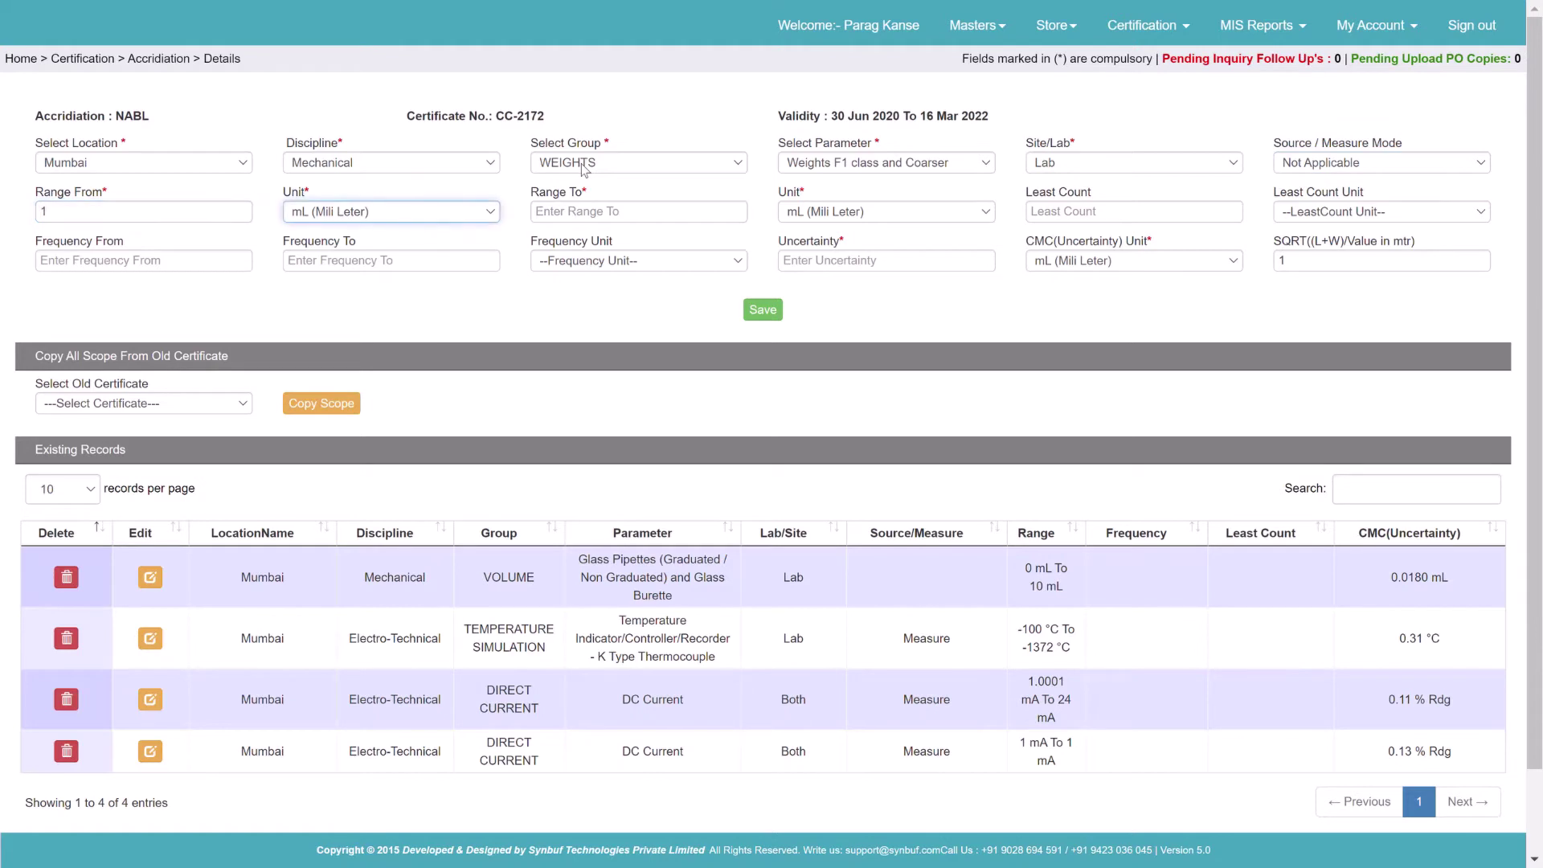
pyautogui.press('1')
pyautogui.press('m')
pyautogui.press('g')
pyautogui.press('Tab')
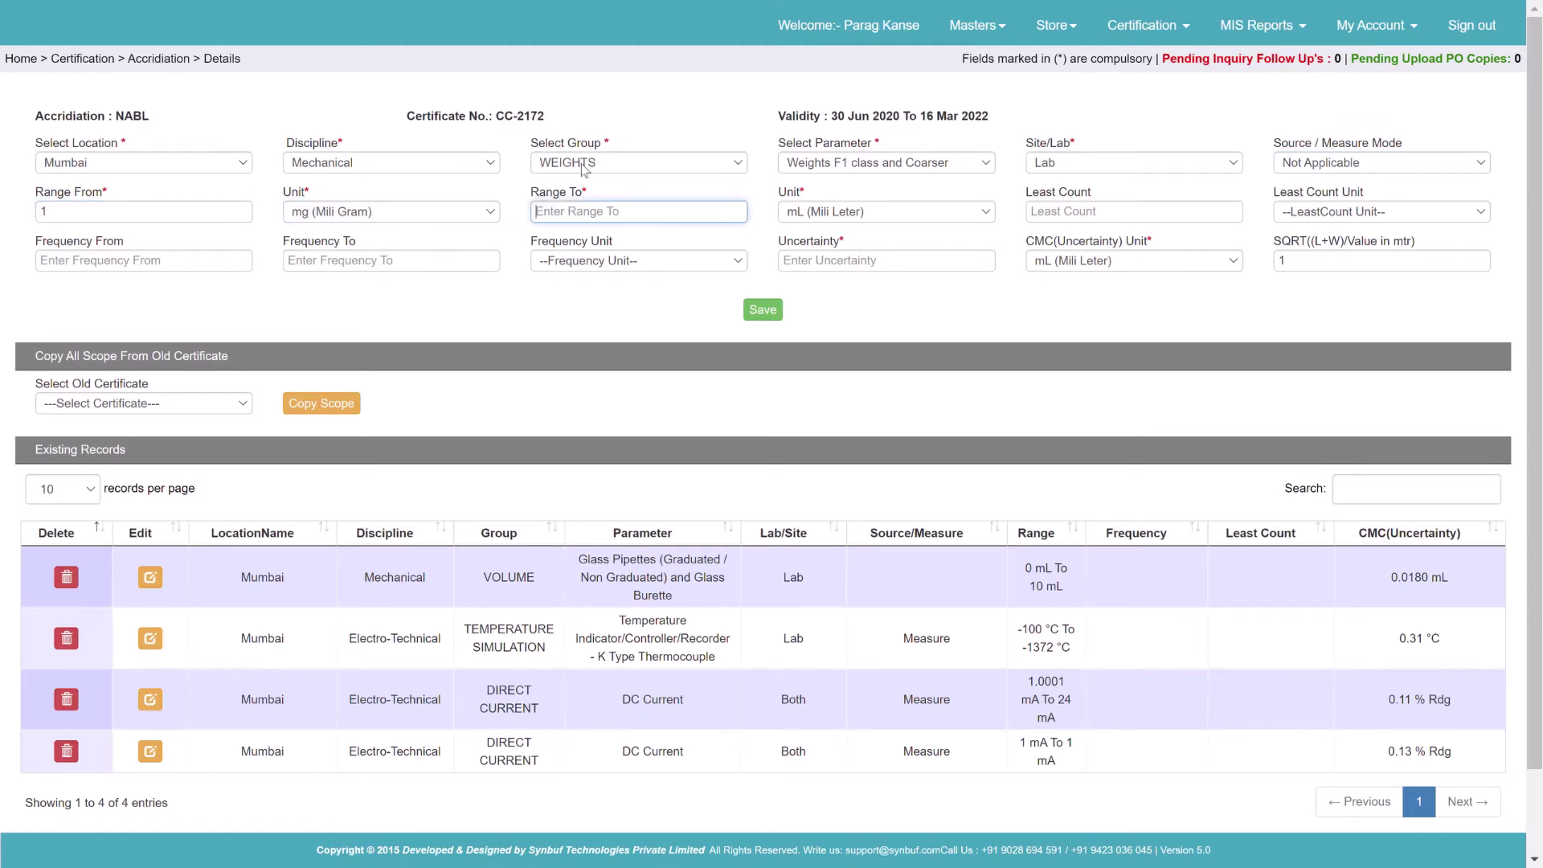
pyautogui.write('1')
pyautogui.press('Tab')
pyautogui.press('m')
pyautogui.press('g')
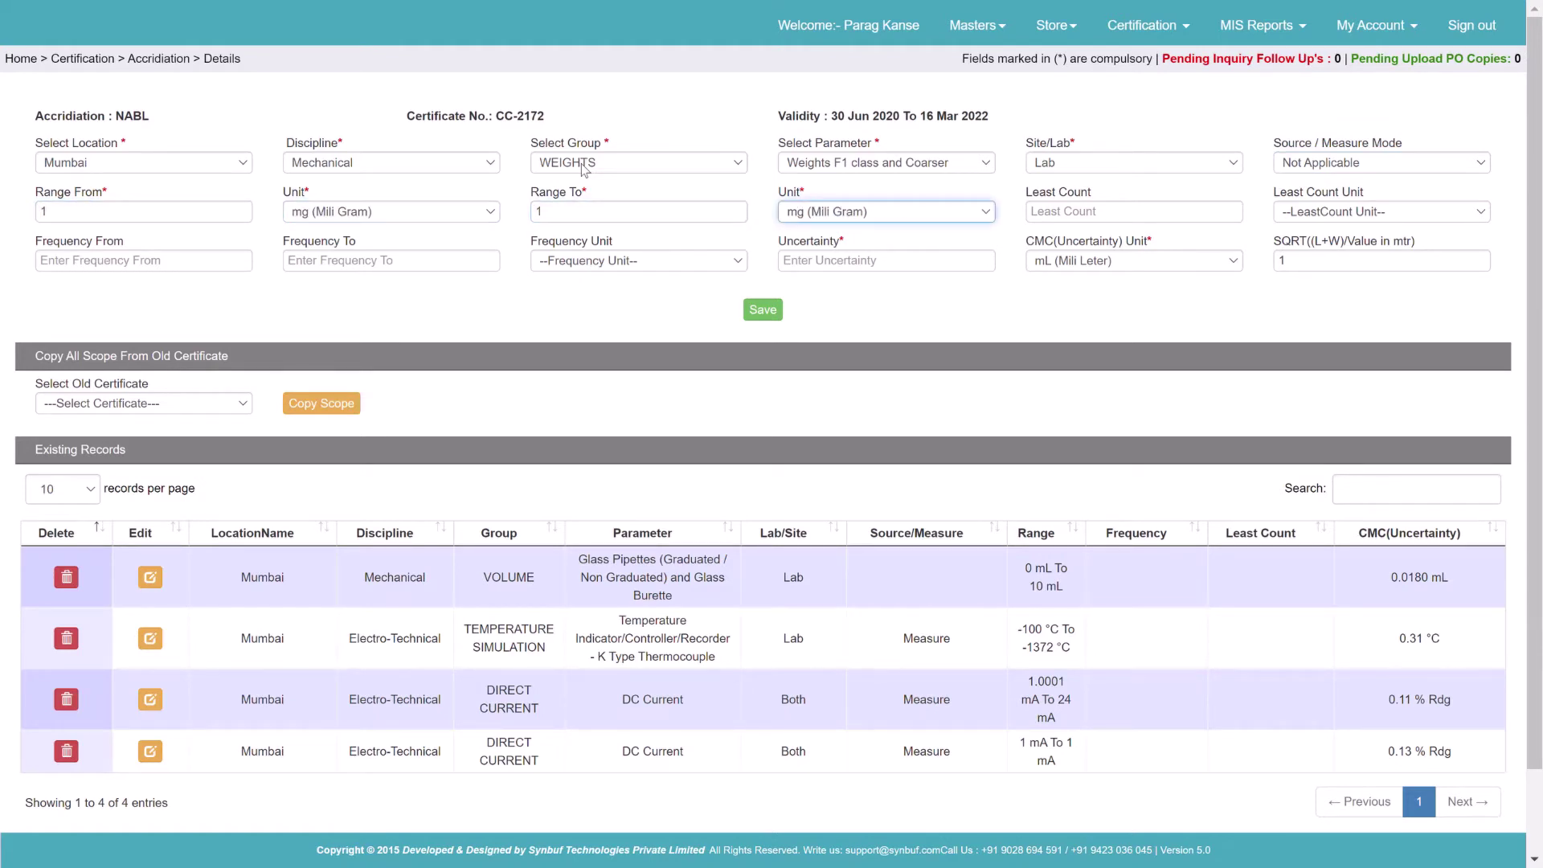
# - Check row 48 in the scope PDF and enter its CMC value 0.009 as the uncertainty in the accreditation form
pyautogui.hotkey('alt', 'Tab')
pyautogui.click(850, 287)
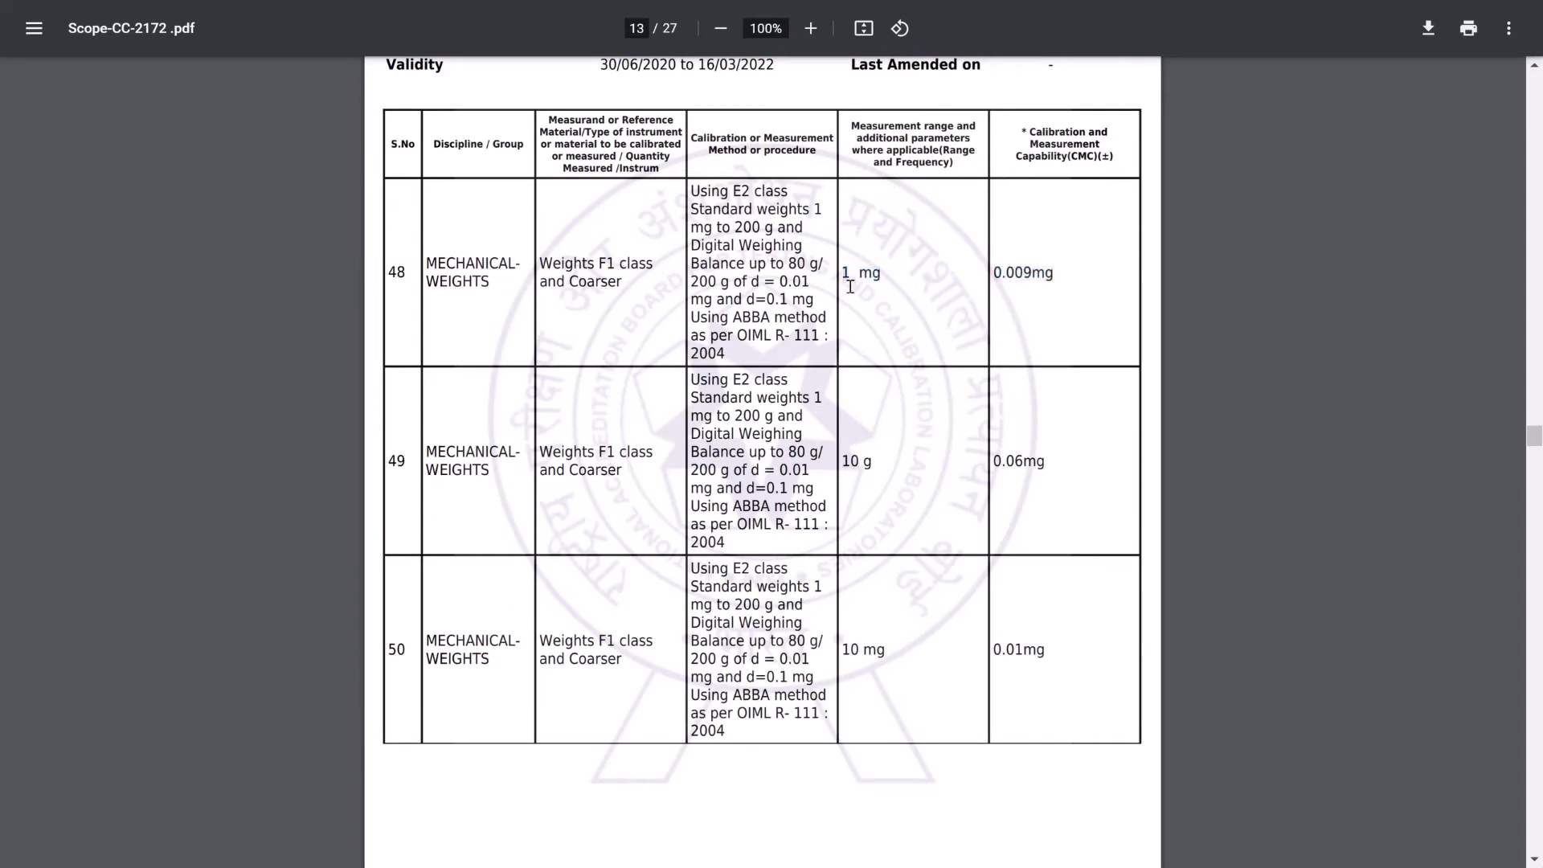
pyautogui.moveTo(850, 287); pyautogui.dragTo(866, 285)
pyautogui.hotkey('alt', 'Tab')
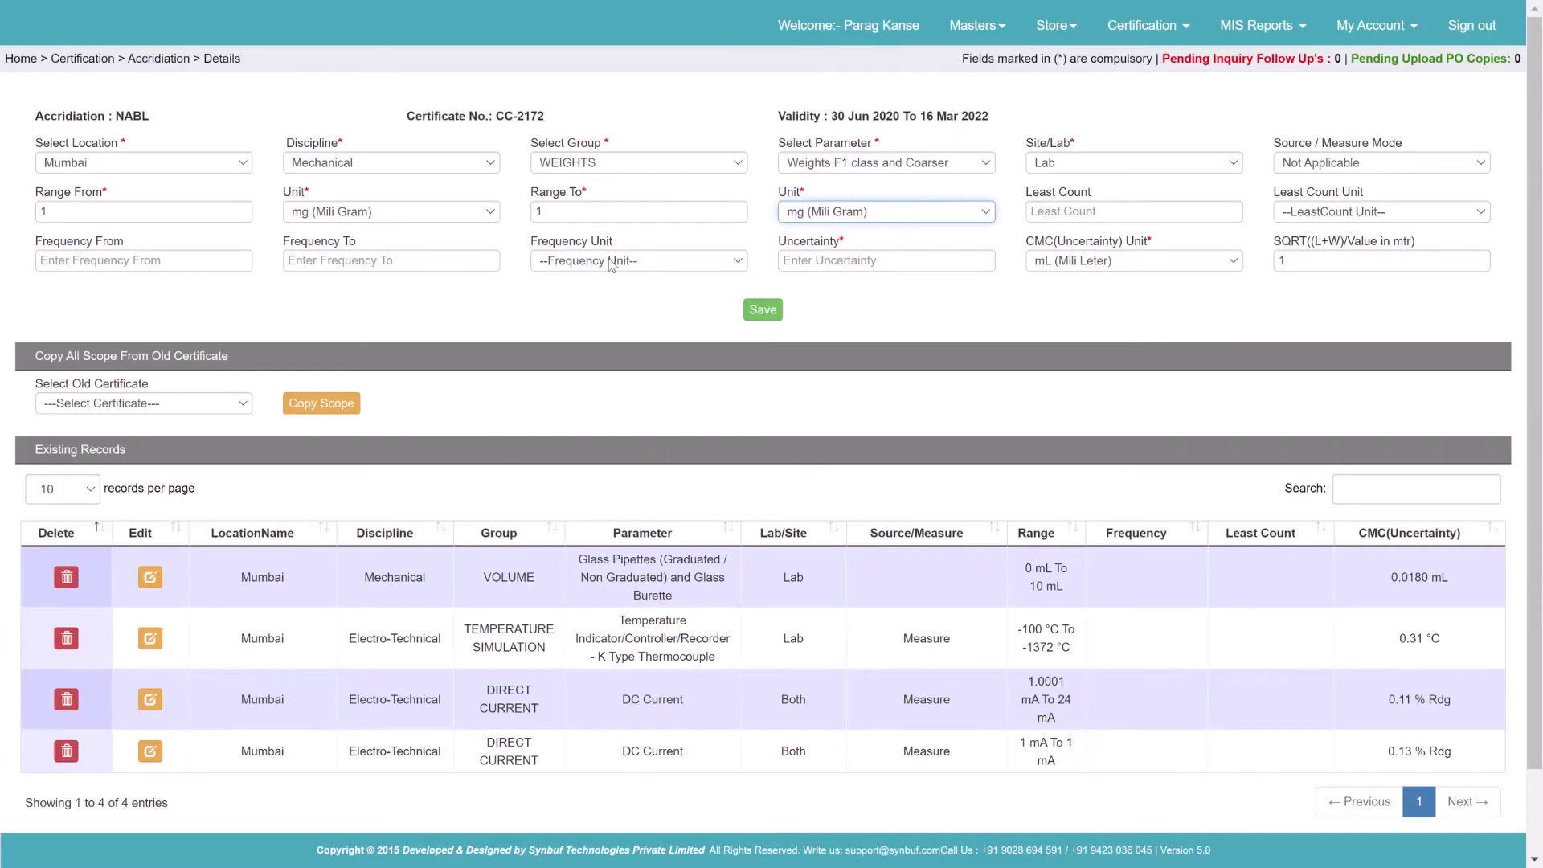
pyautogui.press('Tab')
pyautogui.press('Tab')
pyautogui.press('Tab')
pyautogui.press('Tab')
pyautogui.press('Tab')
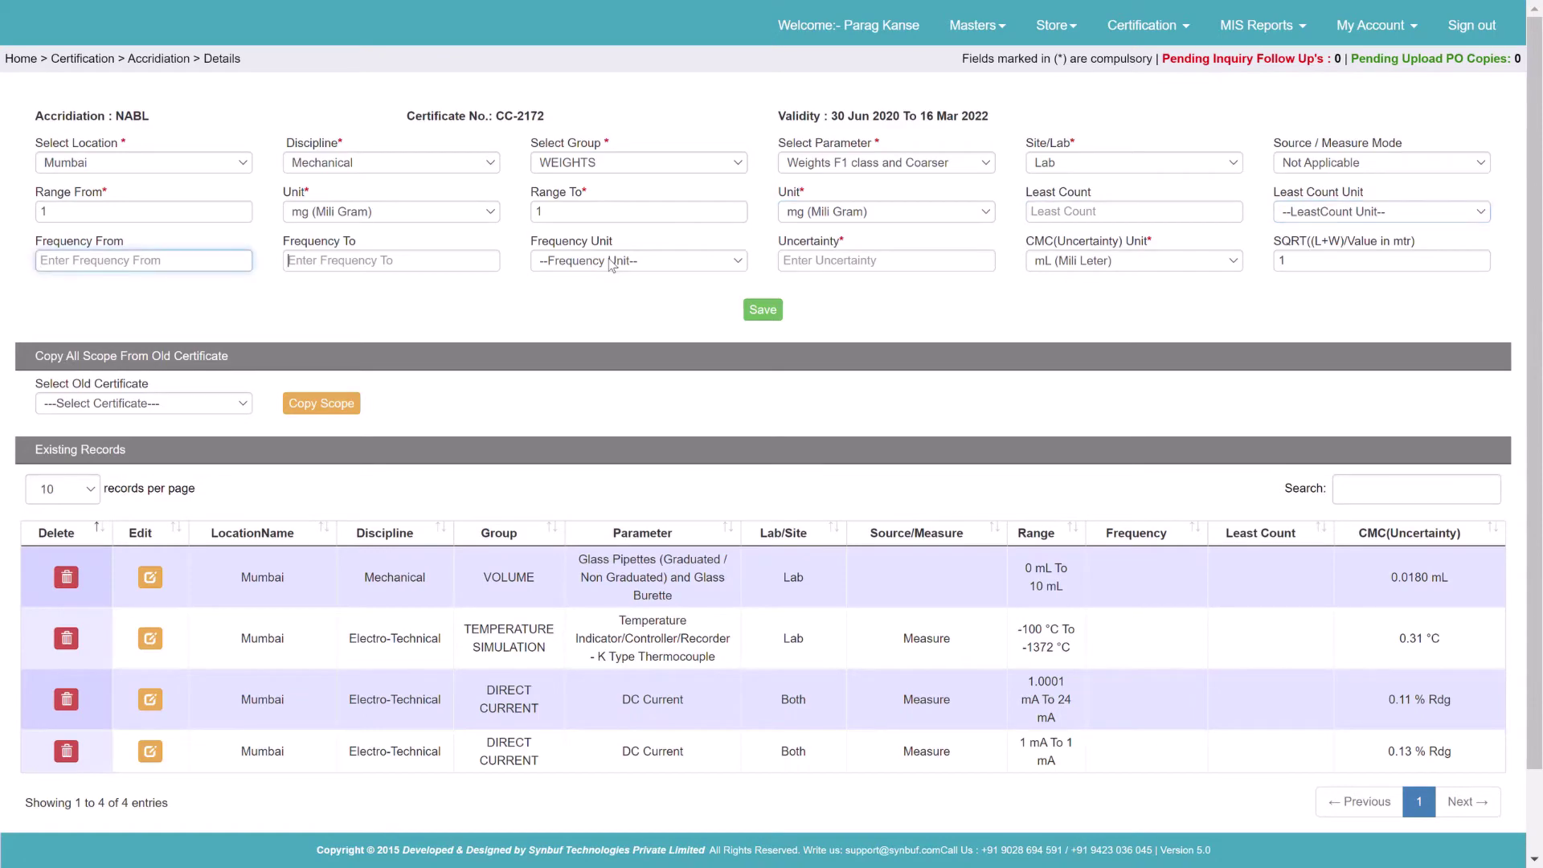
pyautogui.press('Tab')
pyautogui.hotkey('alt', 'Tab')
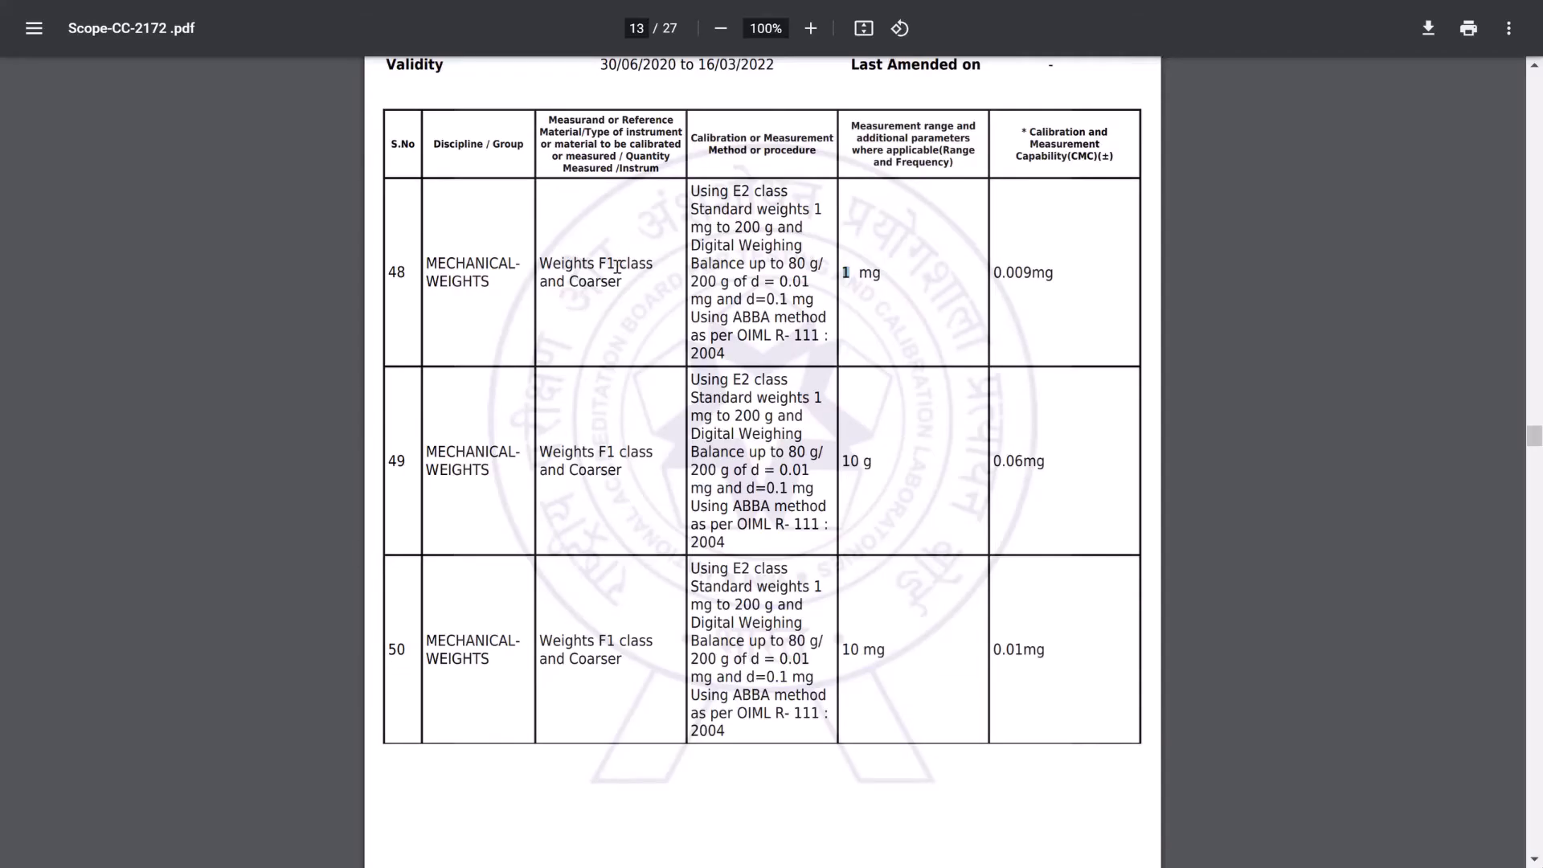
pyautogui.hotkey('alt', 'Tab')
pyautogui.write('0.009')
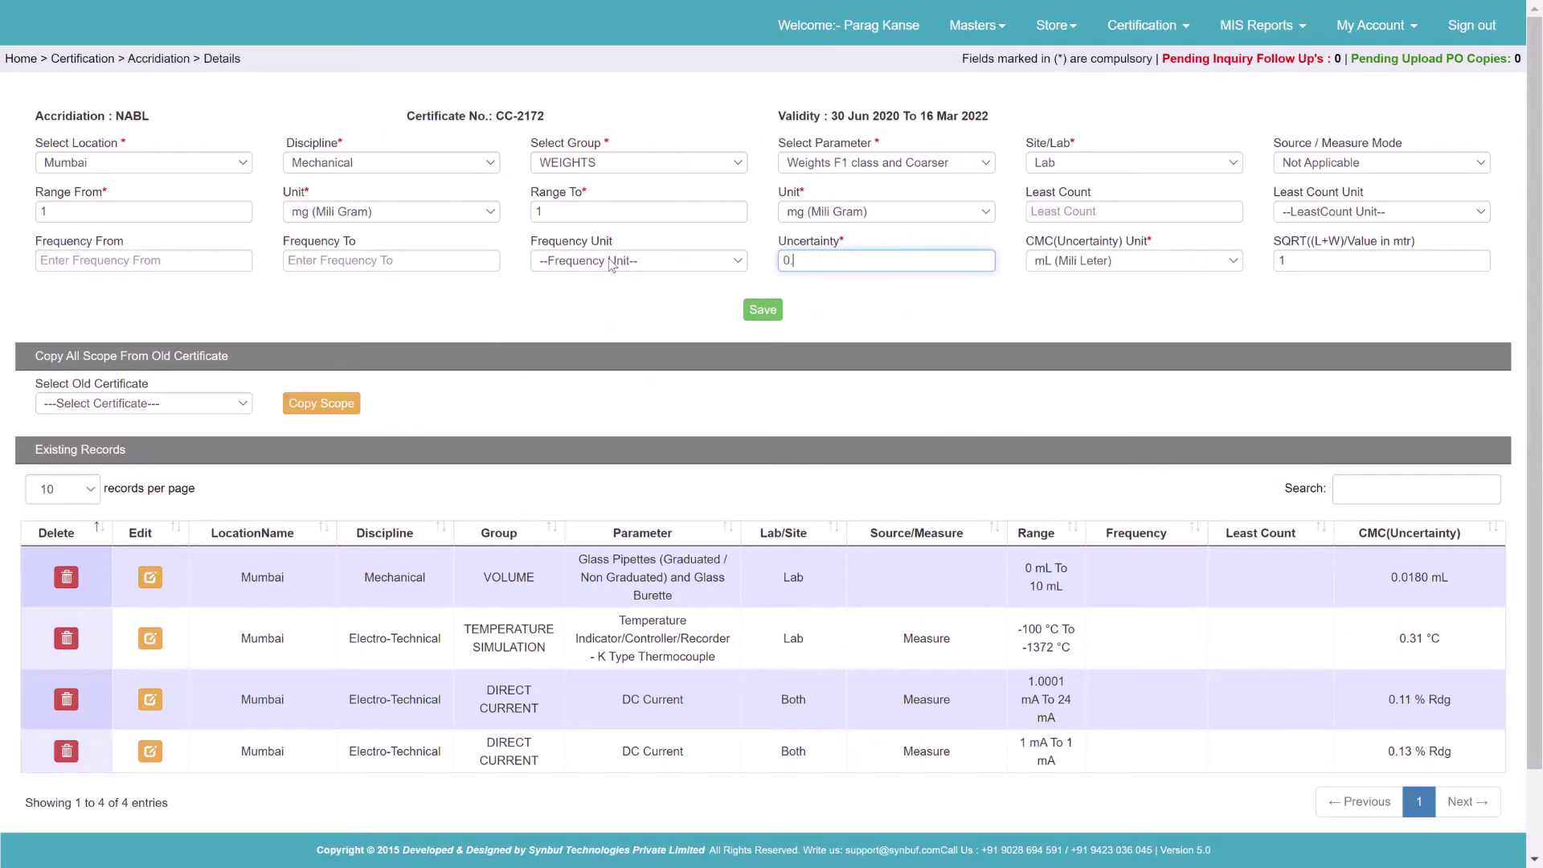
# - Set the CMC uncertainty unit to mg (Mili Gram) and save the weights record
pyautogui.press('Tab')
pyautogui.press('Down')
pyautogui.press('Down')
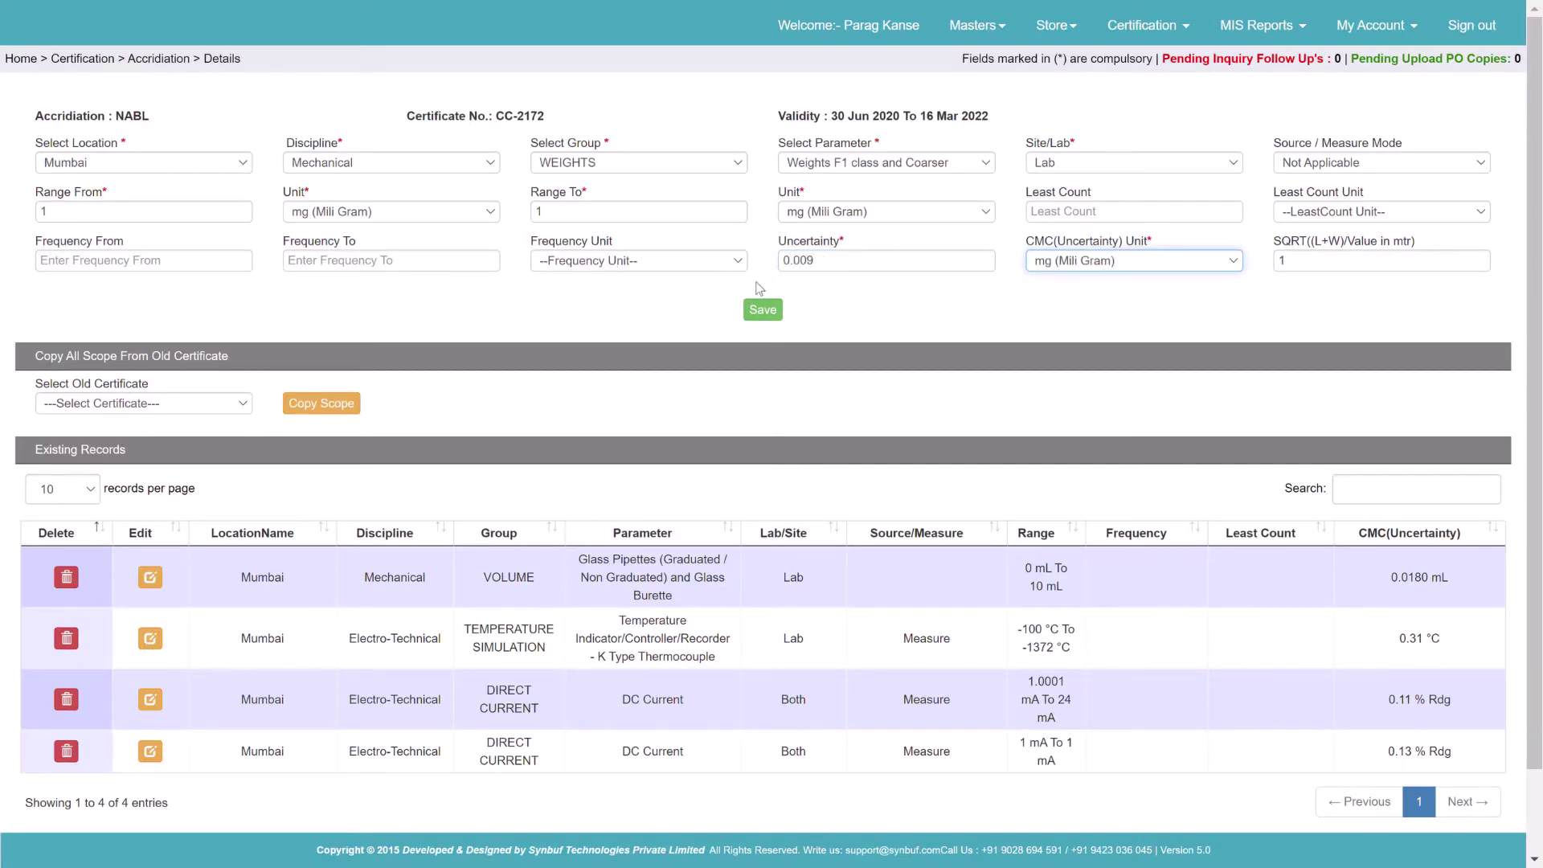
pyautogui.click(773, 315)
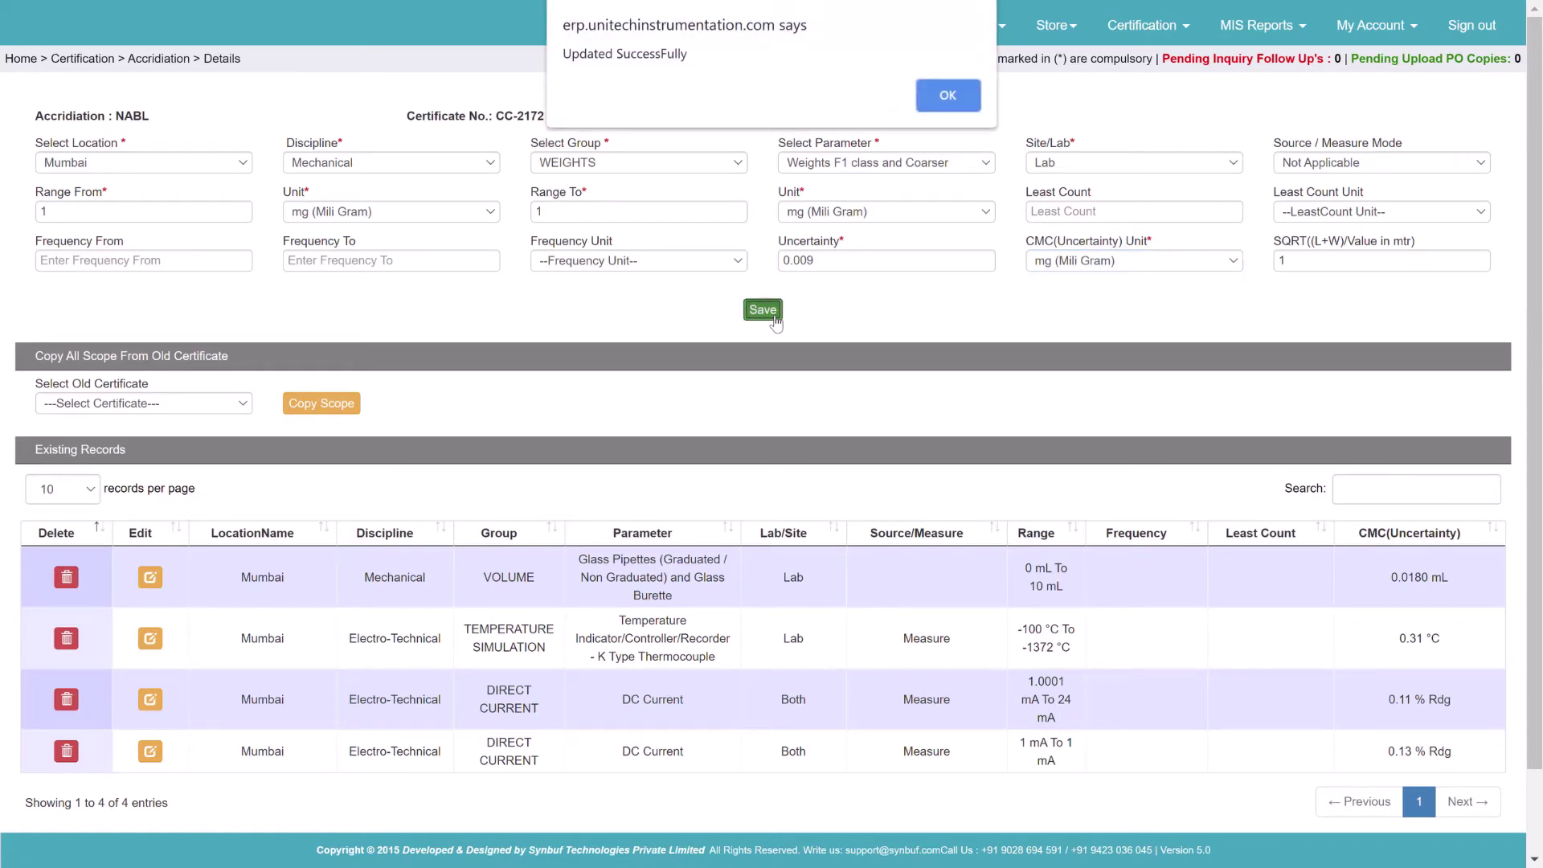
pyautogui.press('Return')
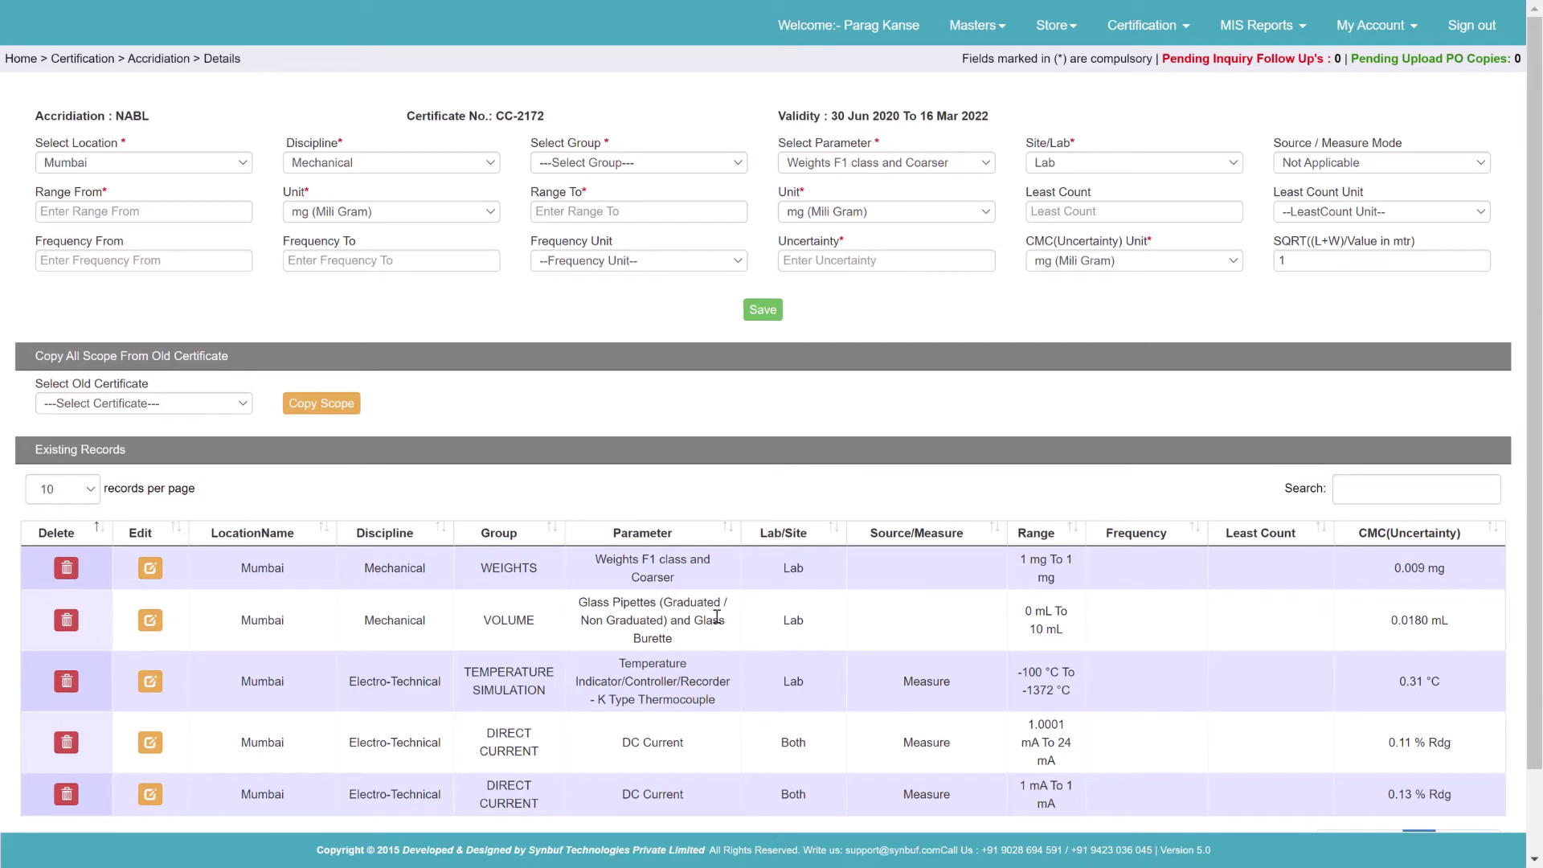
# - Check the parameter and uncertainty of the saved weights record, and examine the row 49 measurement range in the scope PDF
pyautogui.moveTo(607, 567); pyautogui.dragTo(716, 578)
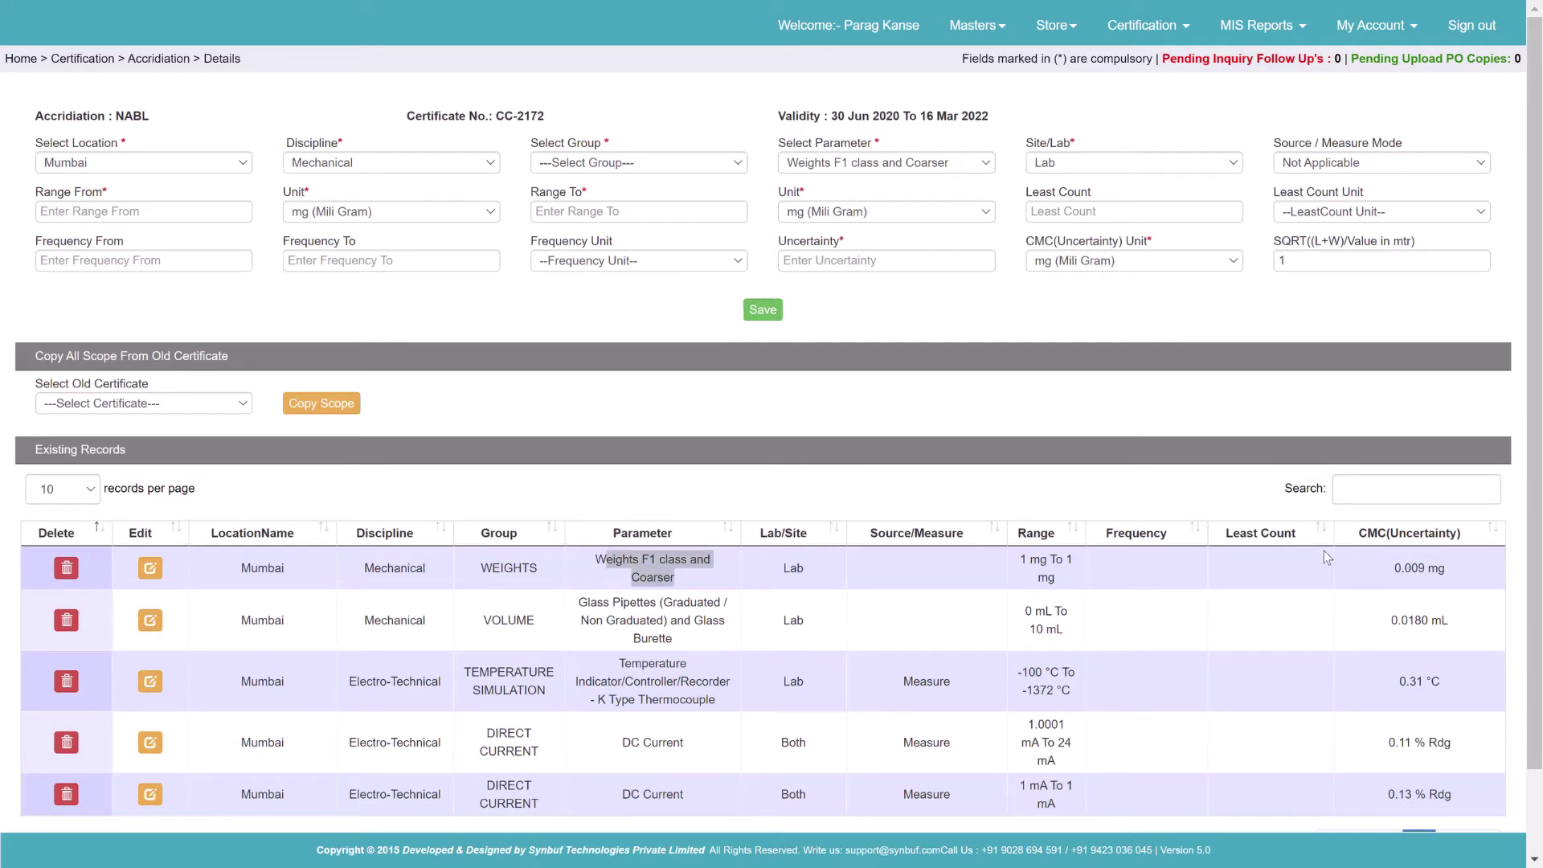
pyautogui.doubleClick(1422, 579)
pyautogui.hotkey('ctrl', 'Tab')
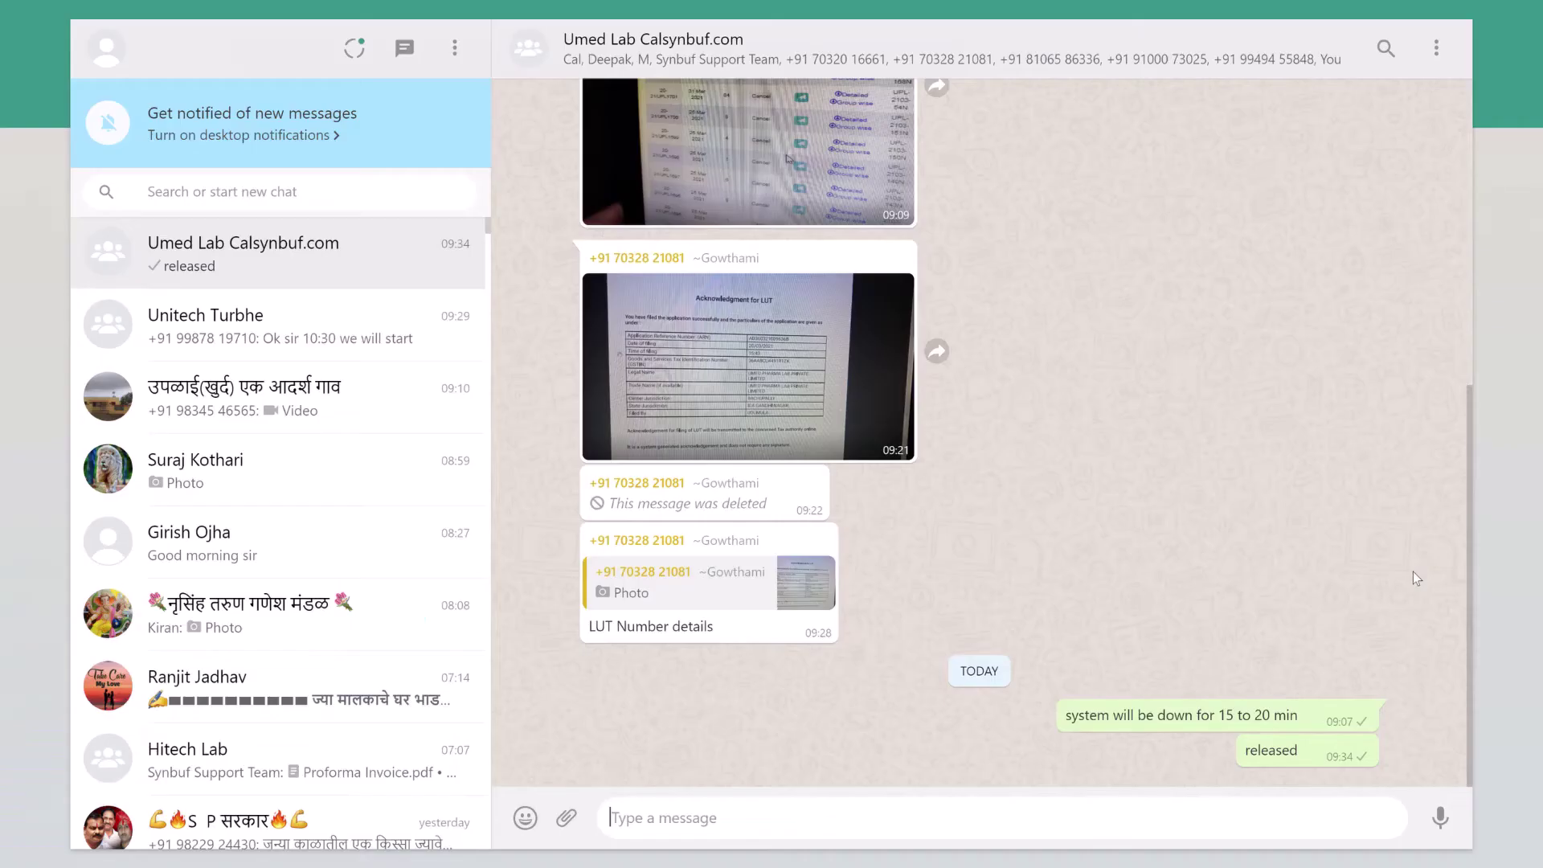
pyautogui.hotkey('alt', 'Tab')
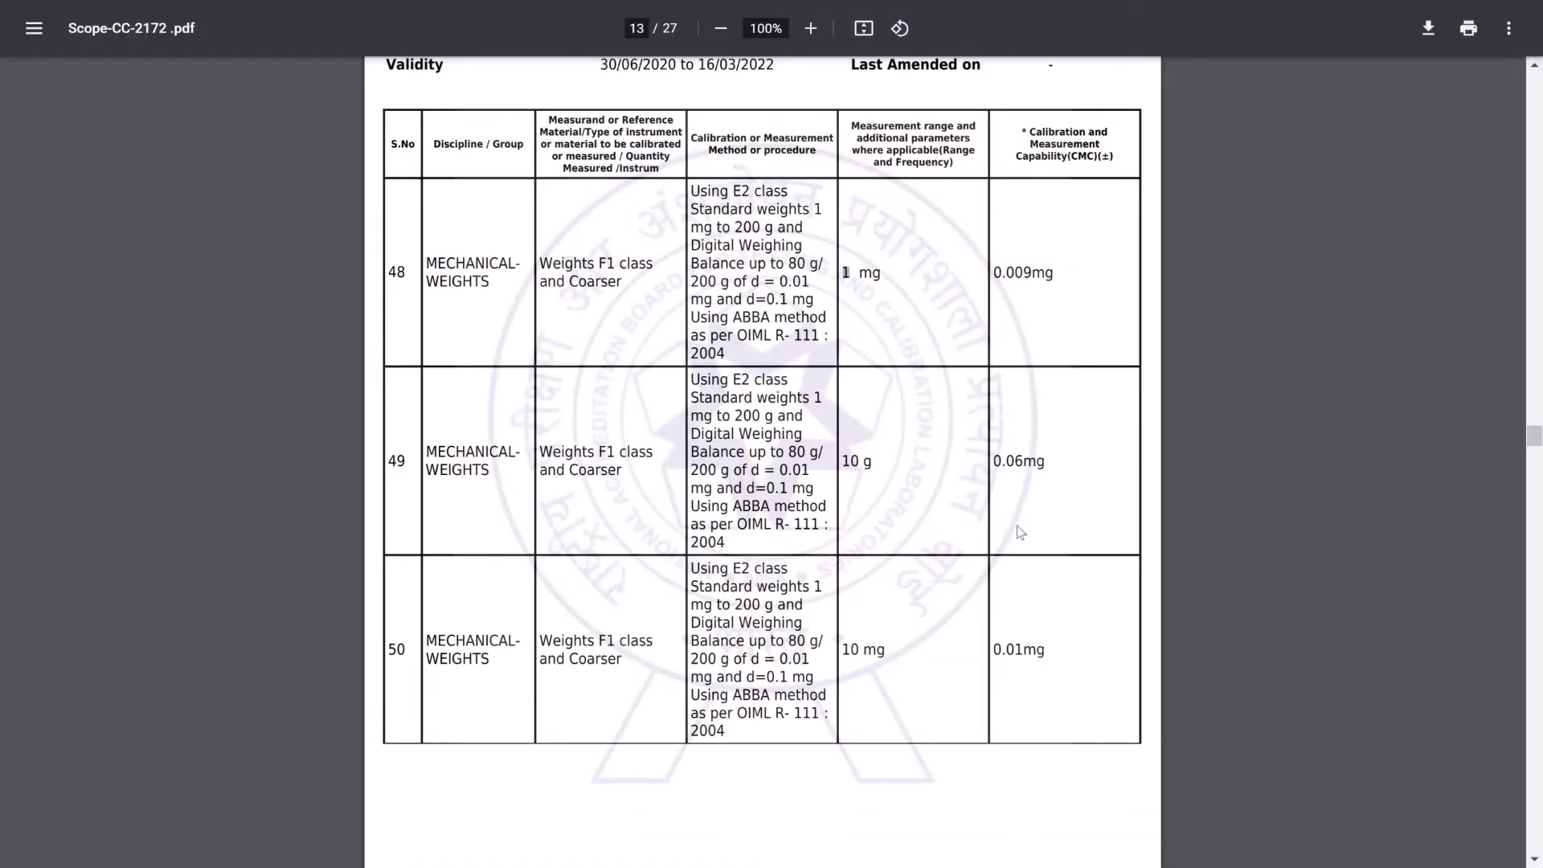
pyautogui.moveTo(784, 470); pyautogui.dragTo(883, 470)
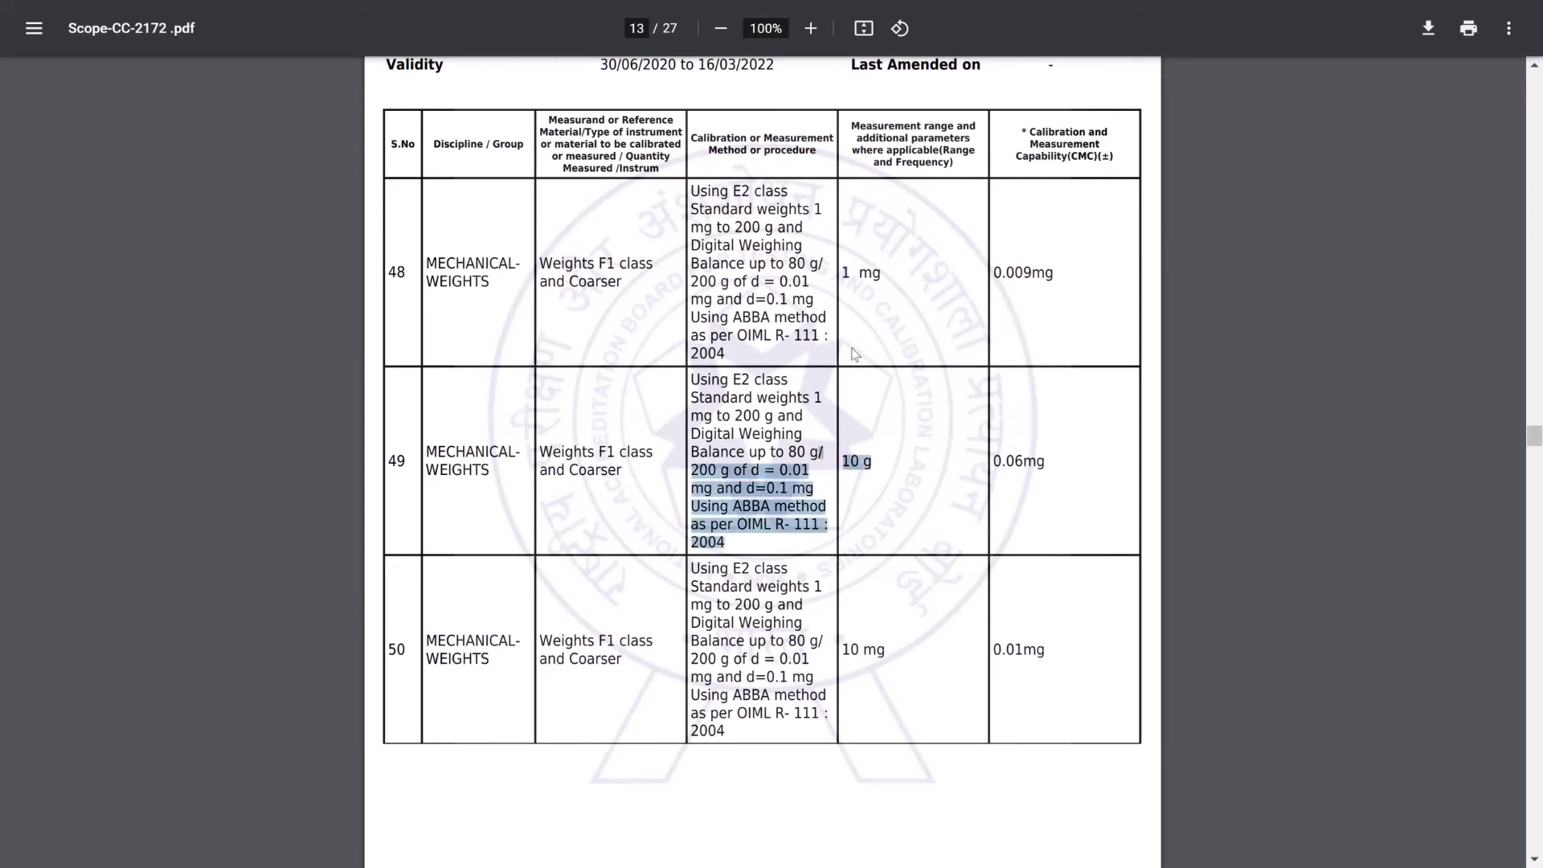
pyautogui.click(862, 486)
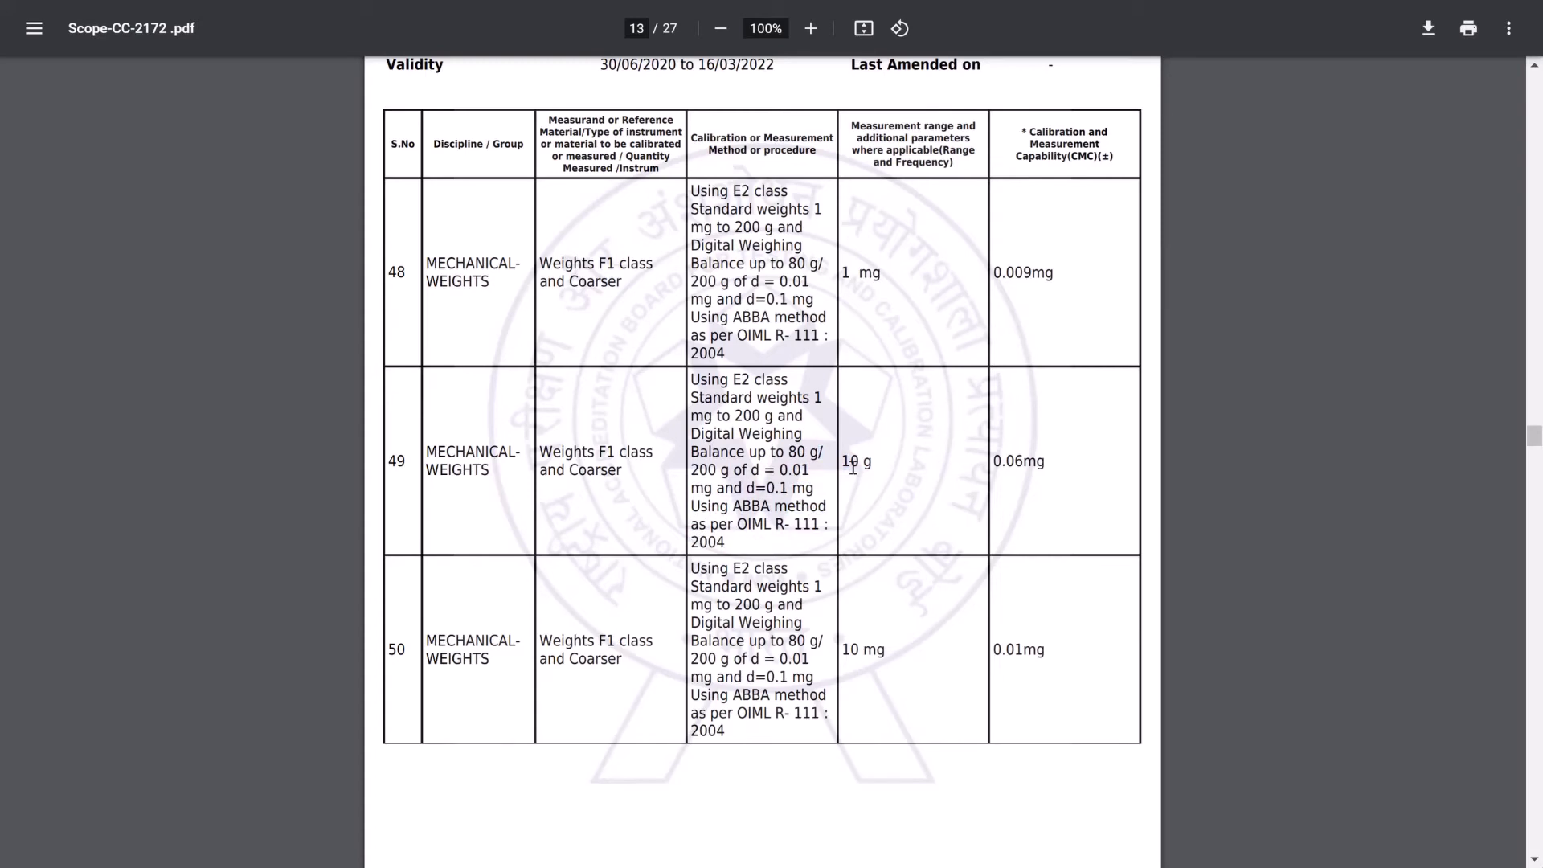
pyautogui.moveTo(845, 466); pyautogui.dragTo(905, 468)
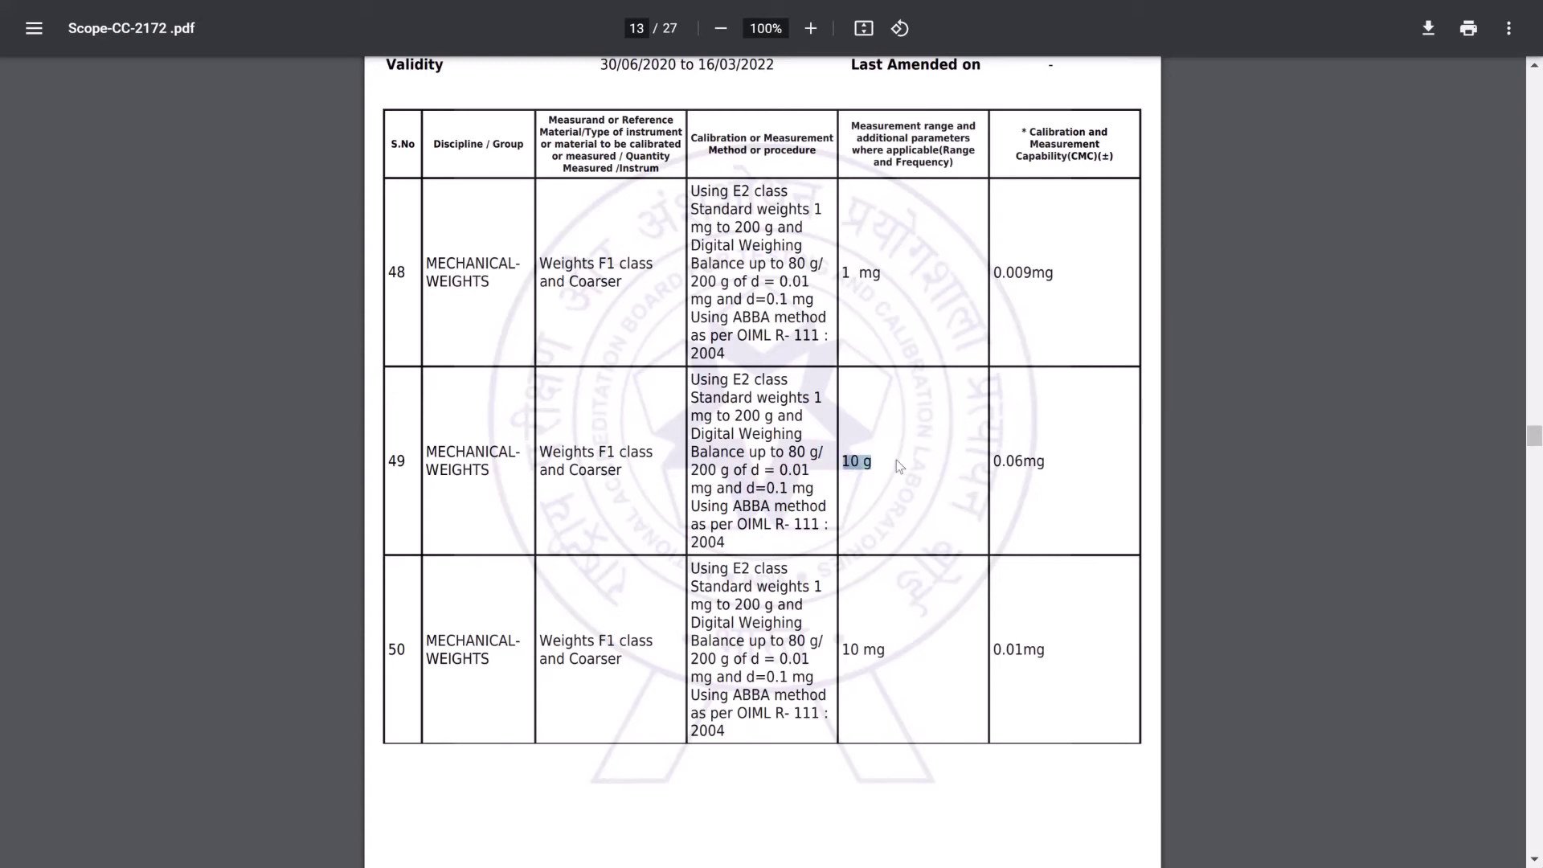